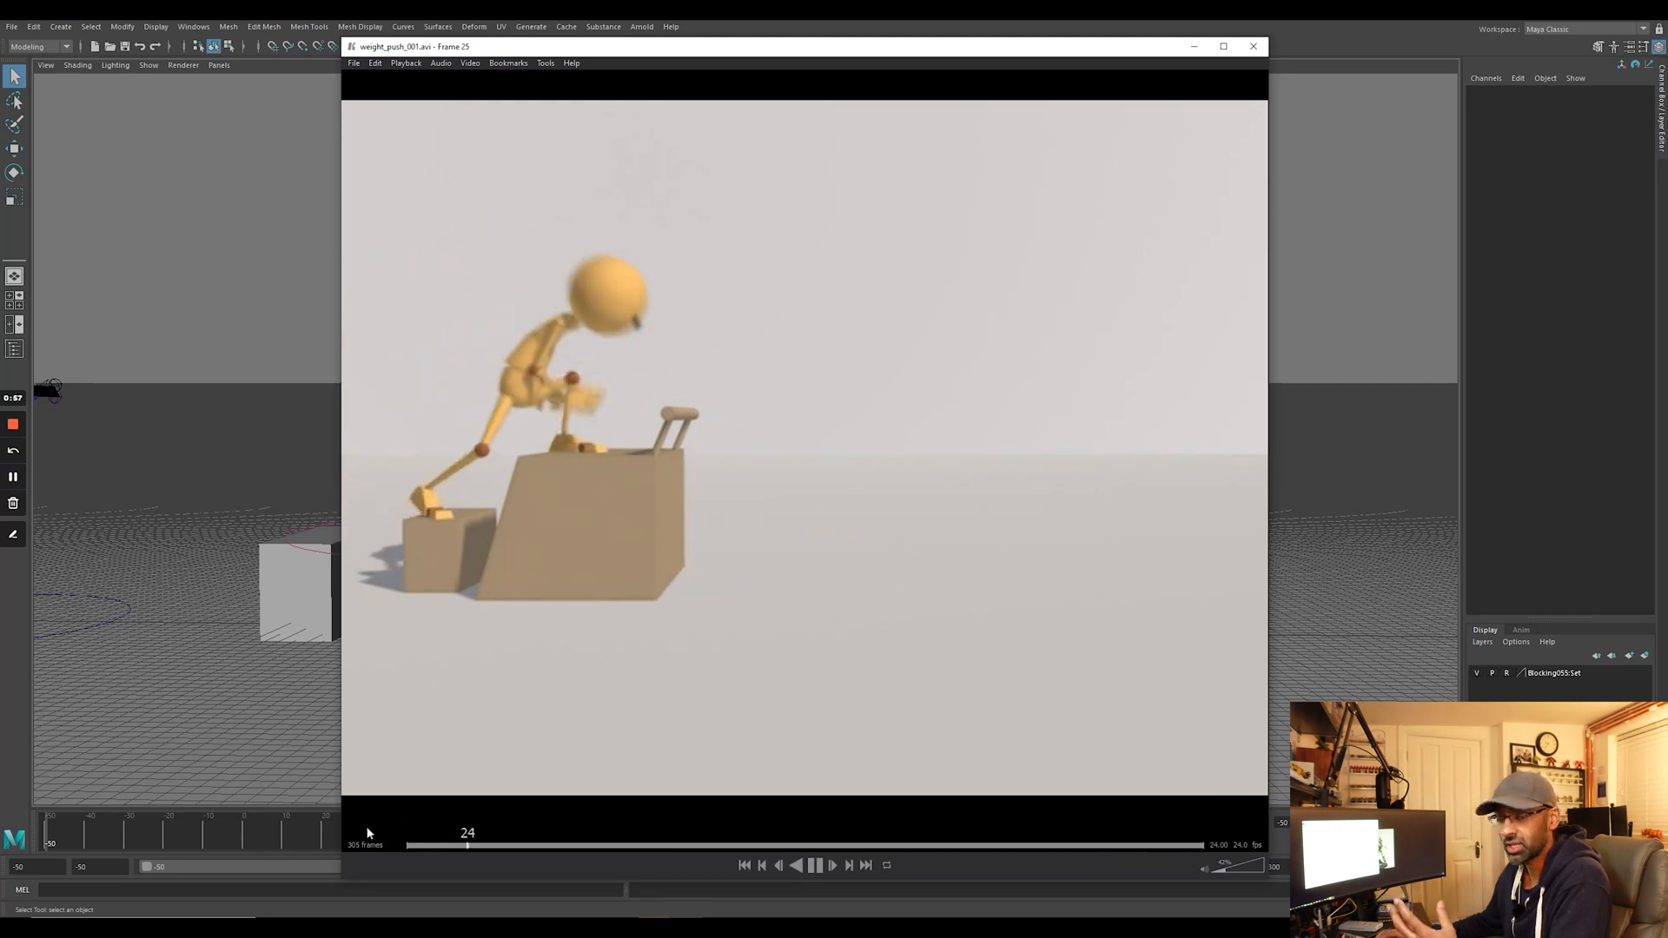
Stop the playback of weight_push_001.avi and close its player.
left_click(817, 869)
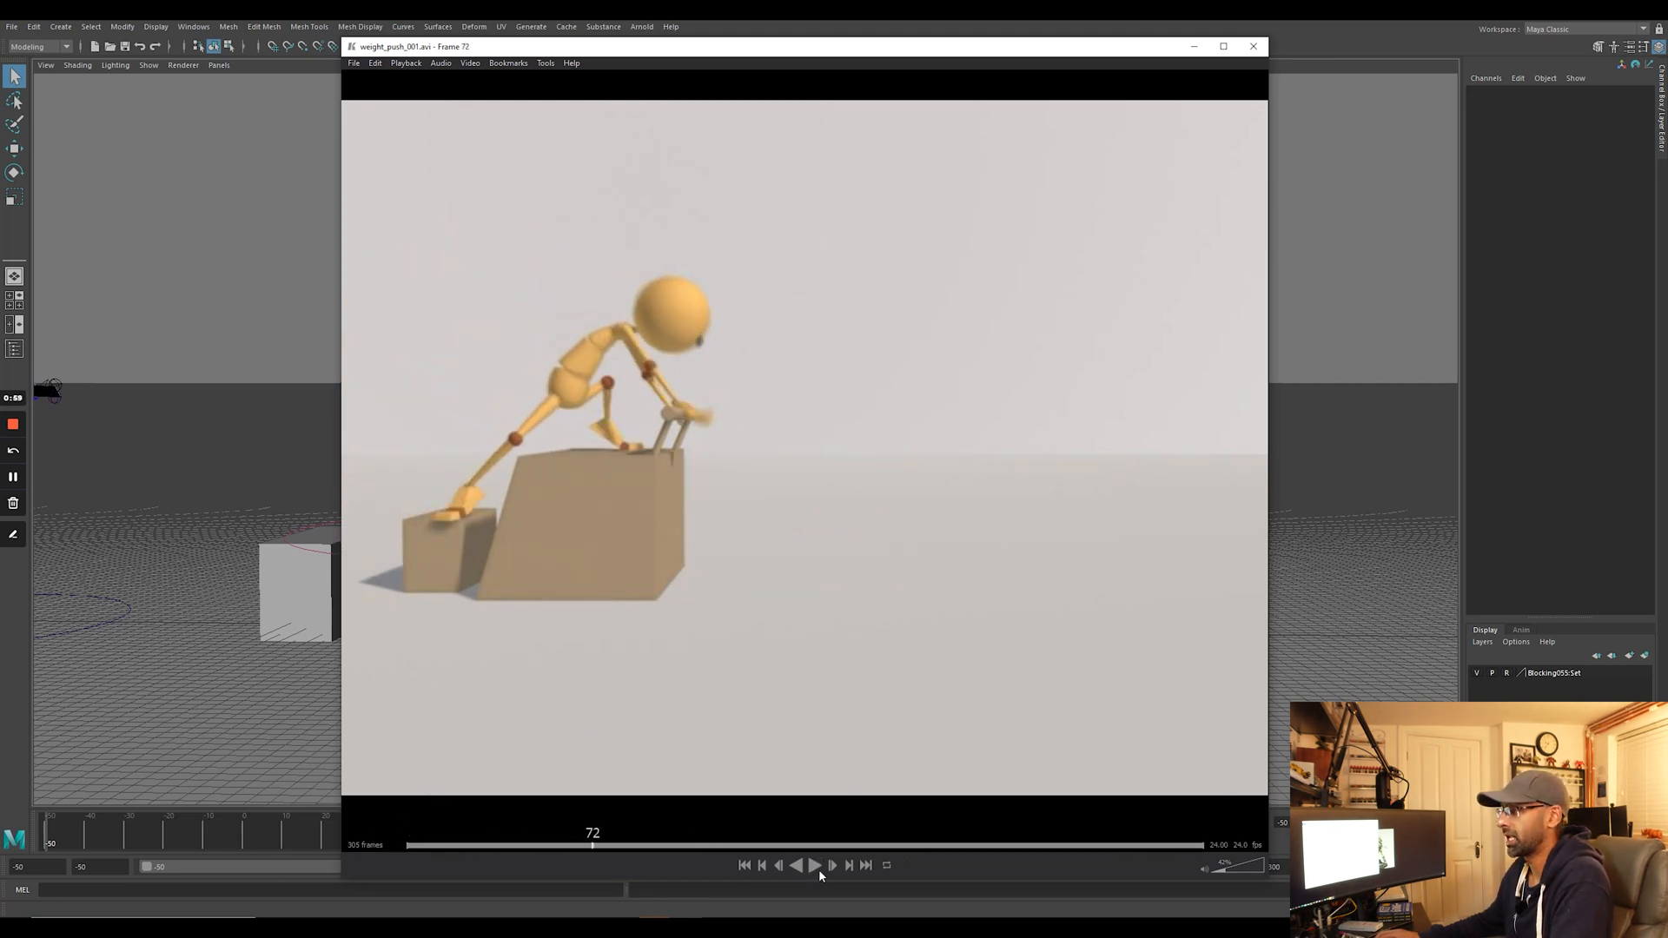
left_click(1254, 46)
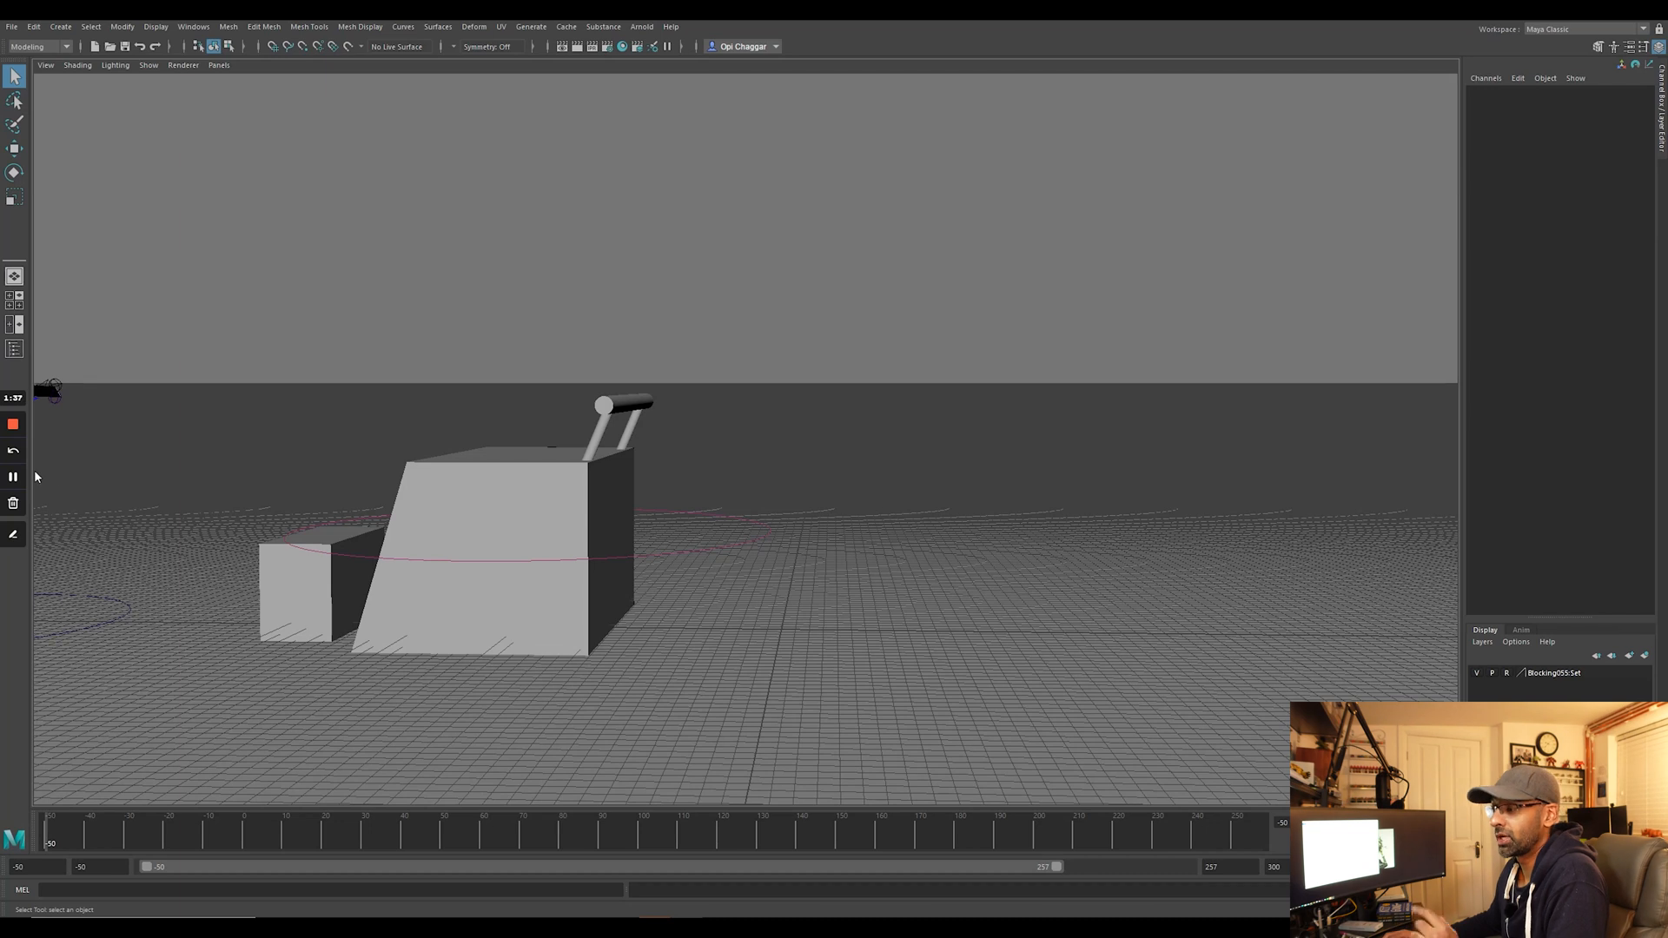
left_click(13, 477)
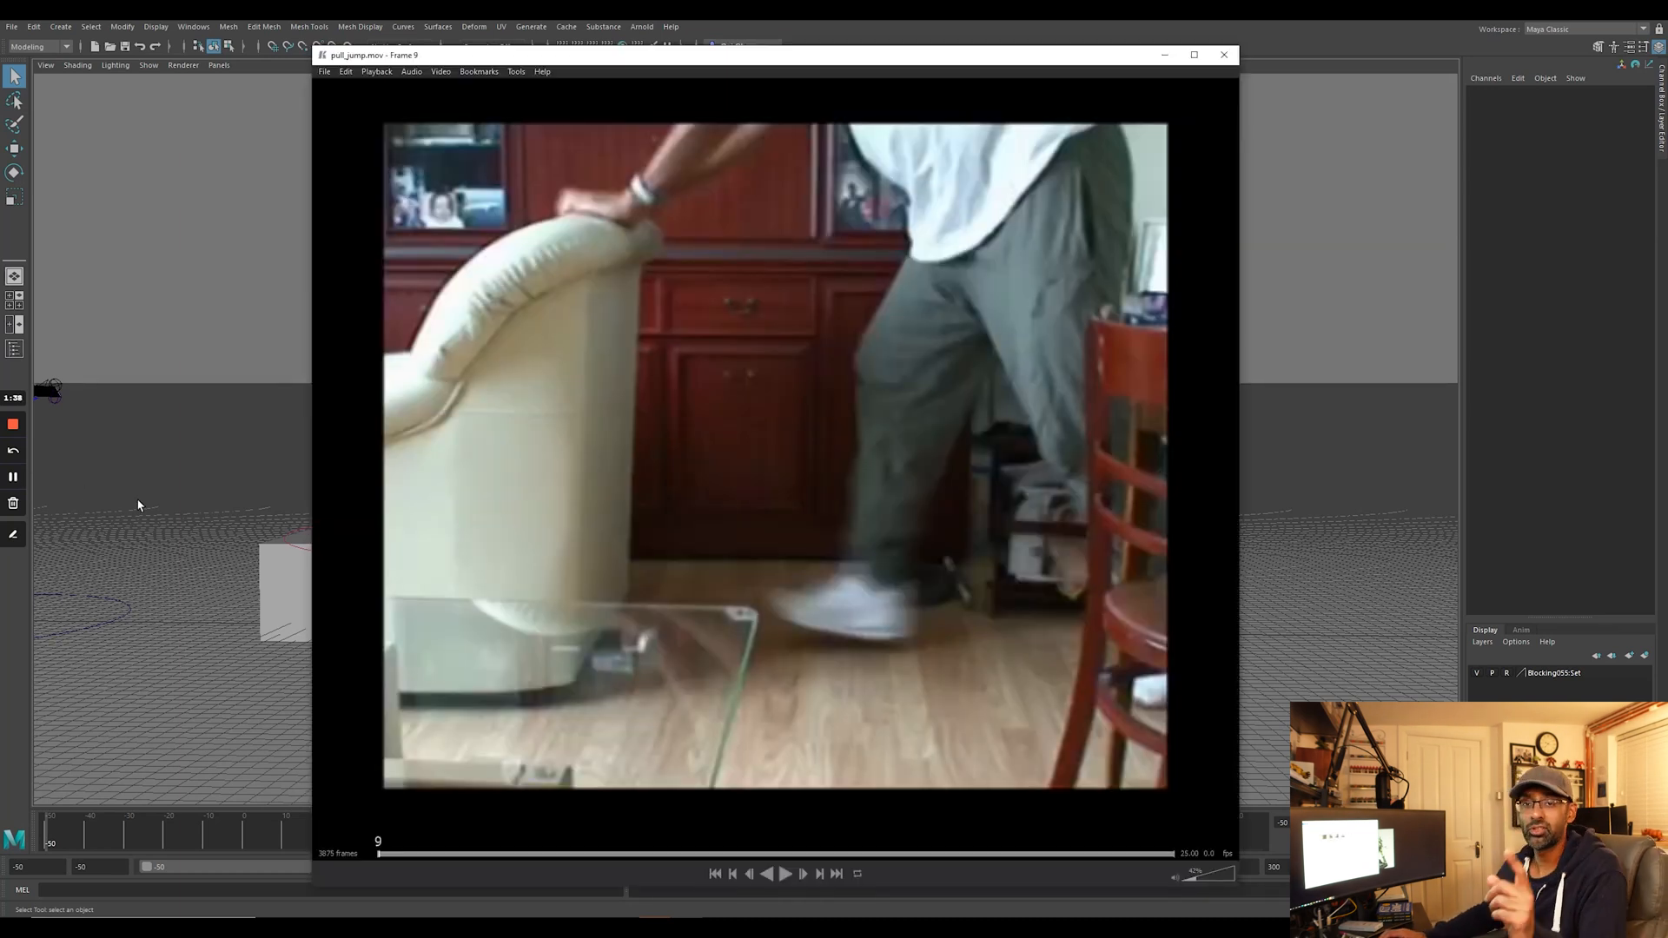
Maximize the pull_jump.mov player and examine the reference footage up to the crouched pose against the sofa at frame 912.
double_click(827, 63)
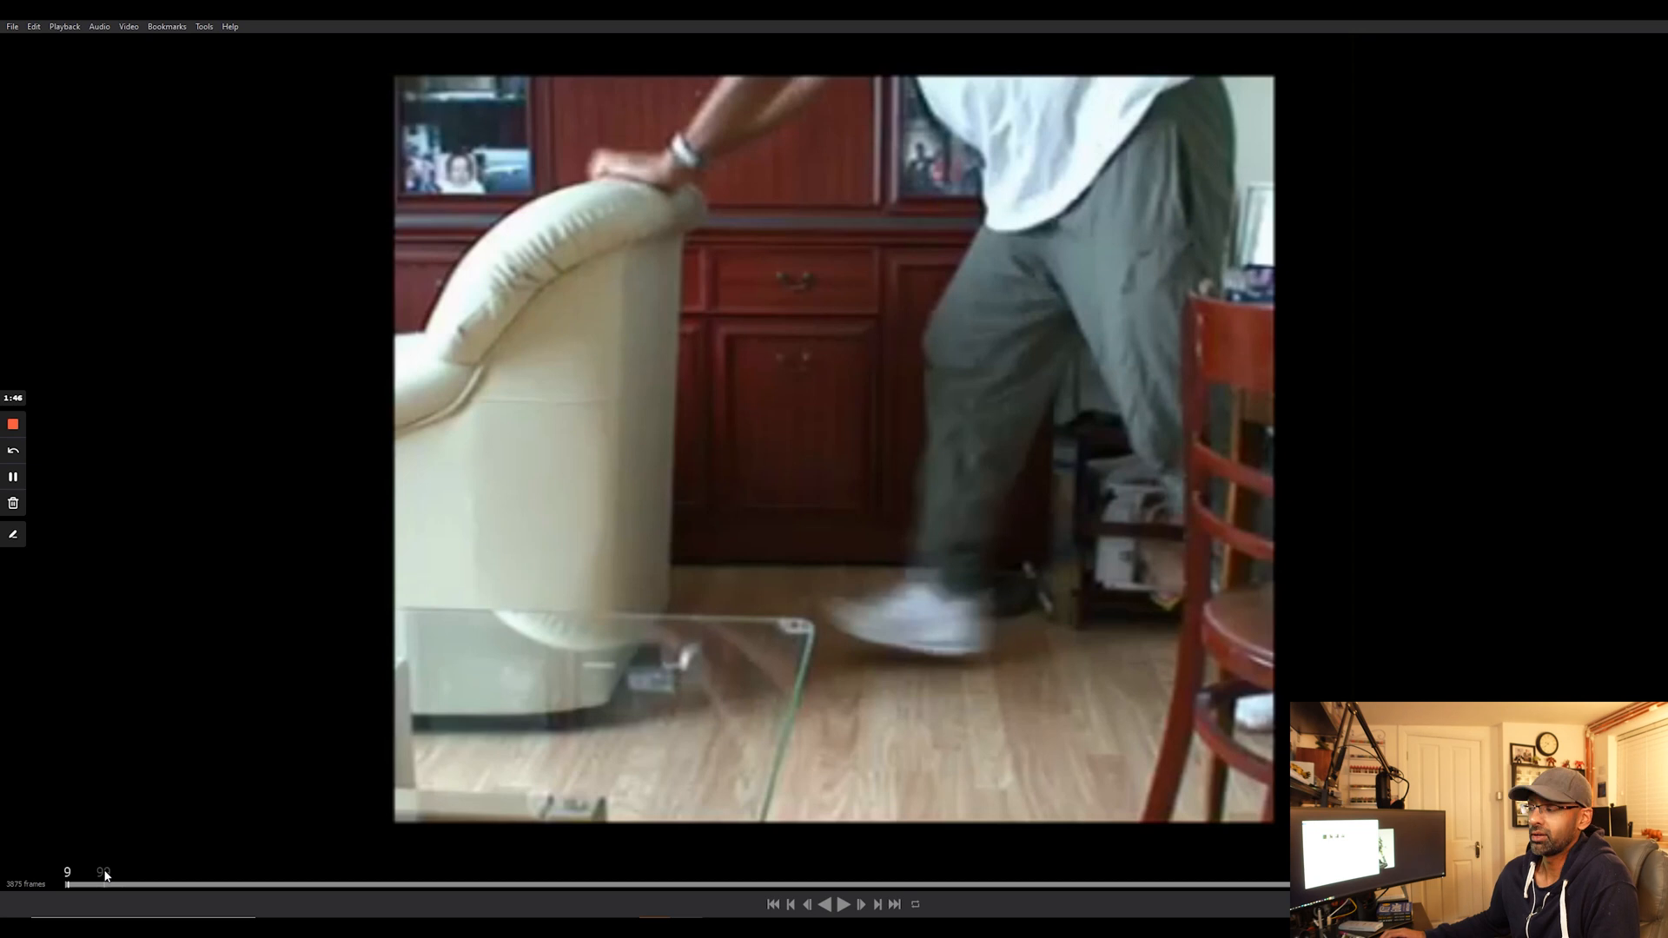
left_click_drag(86, 886, 407, 916)
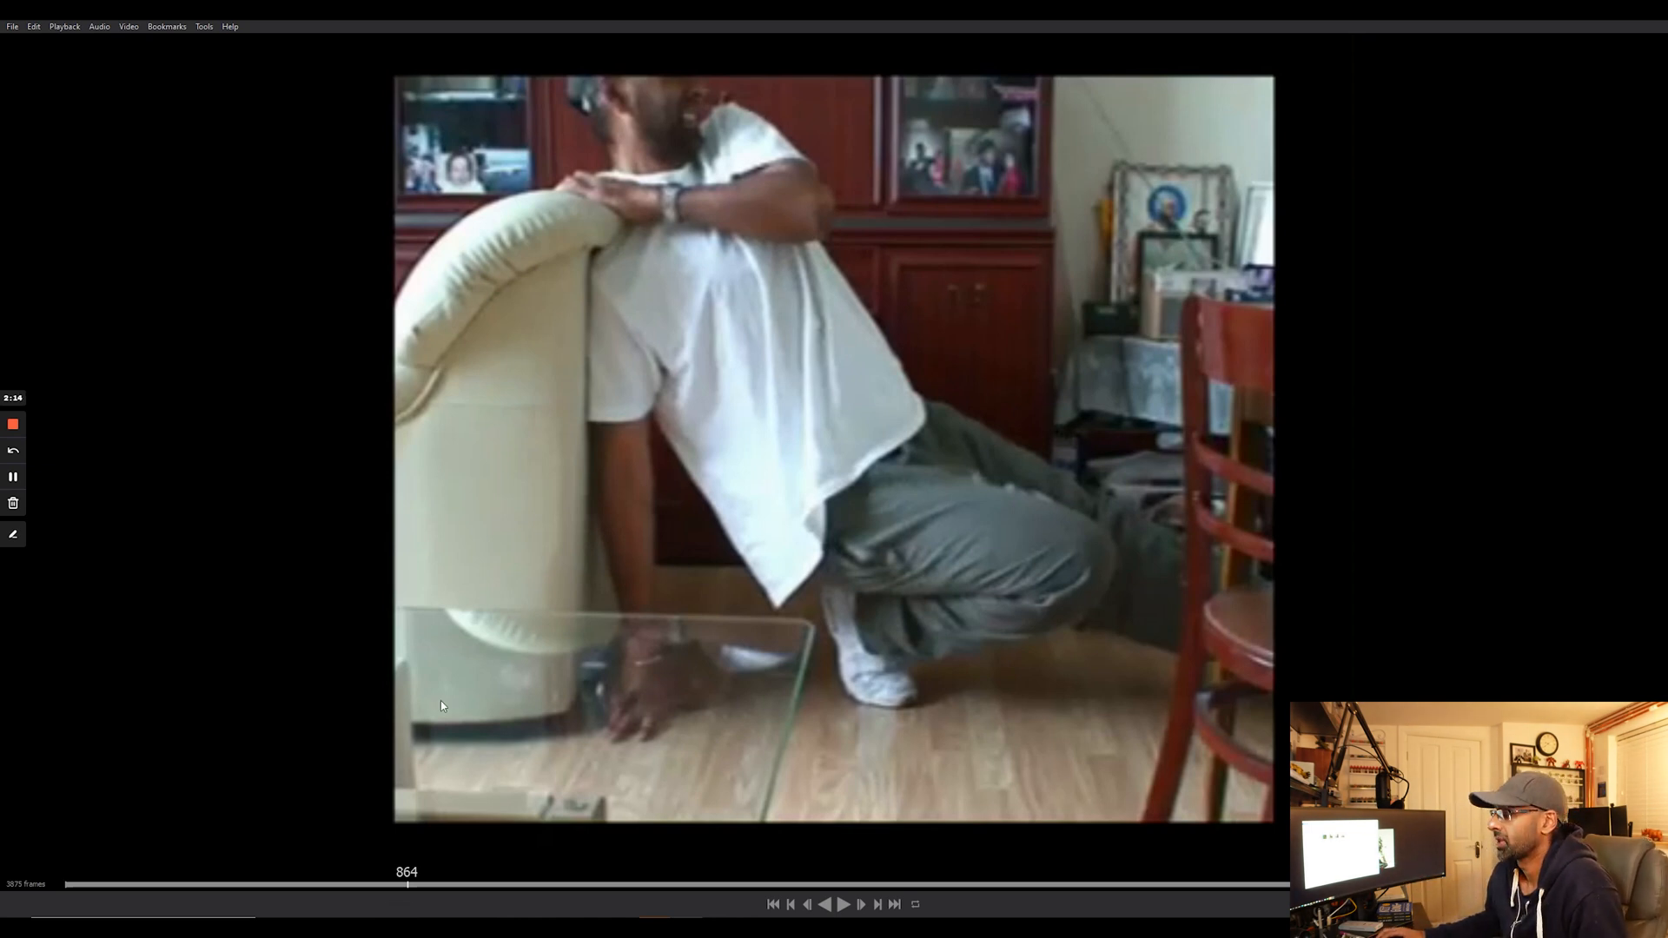
left_click(843, 906)
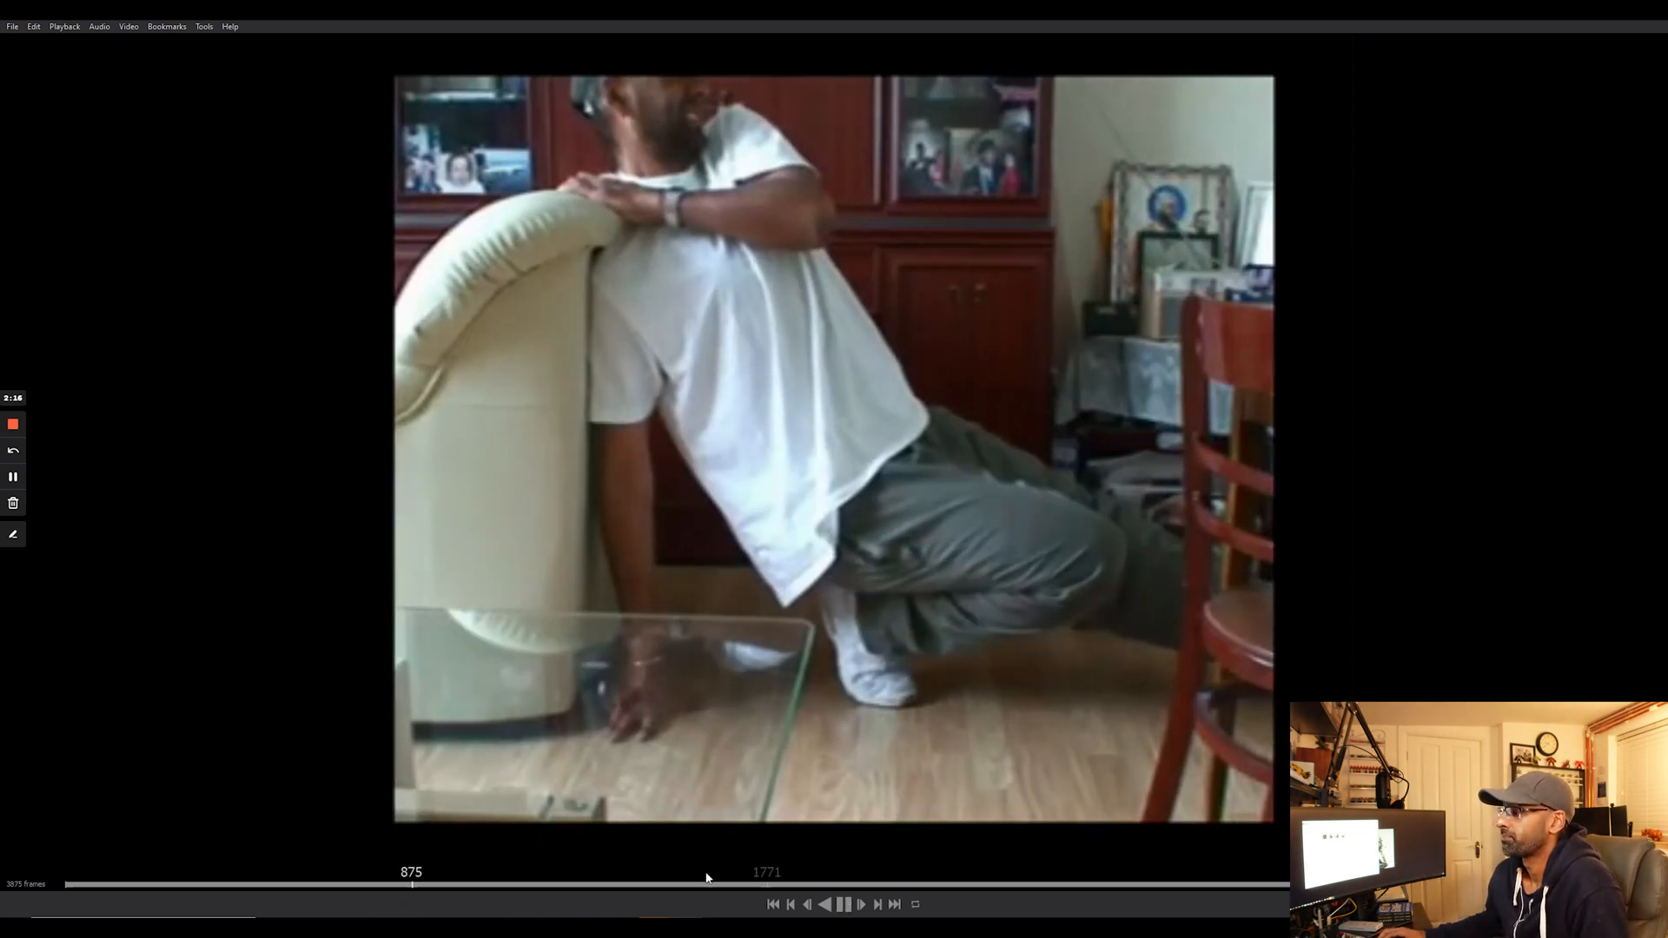
left_click(843, 906)
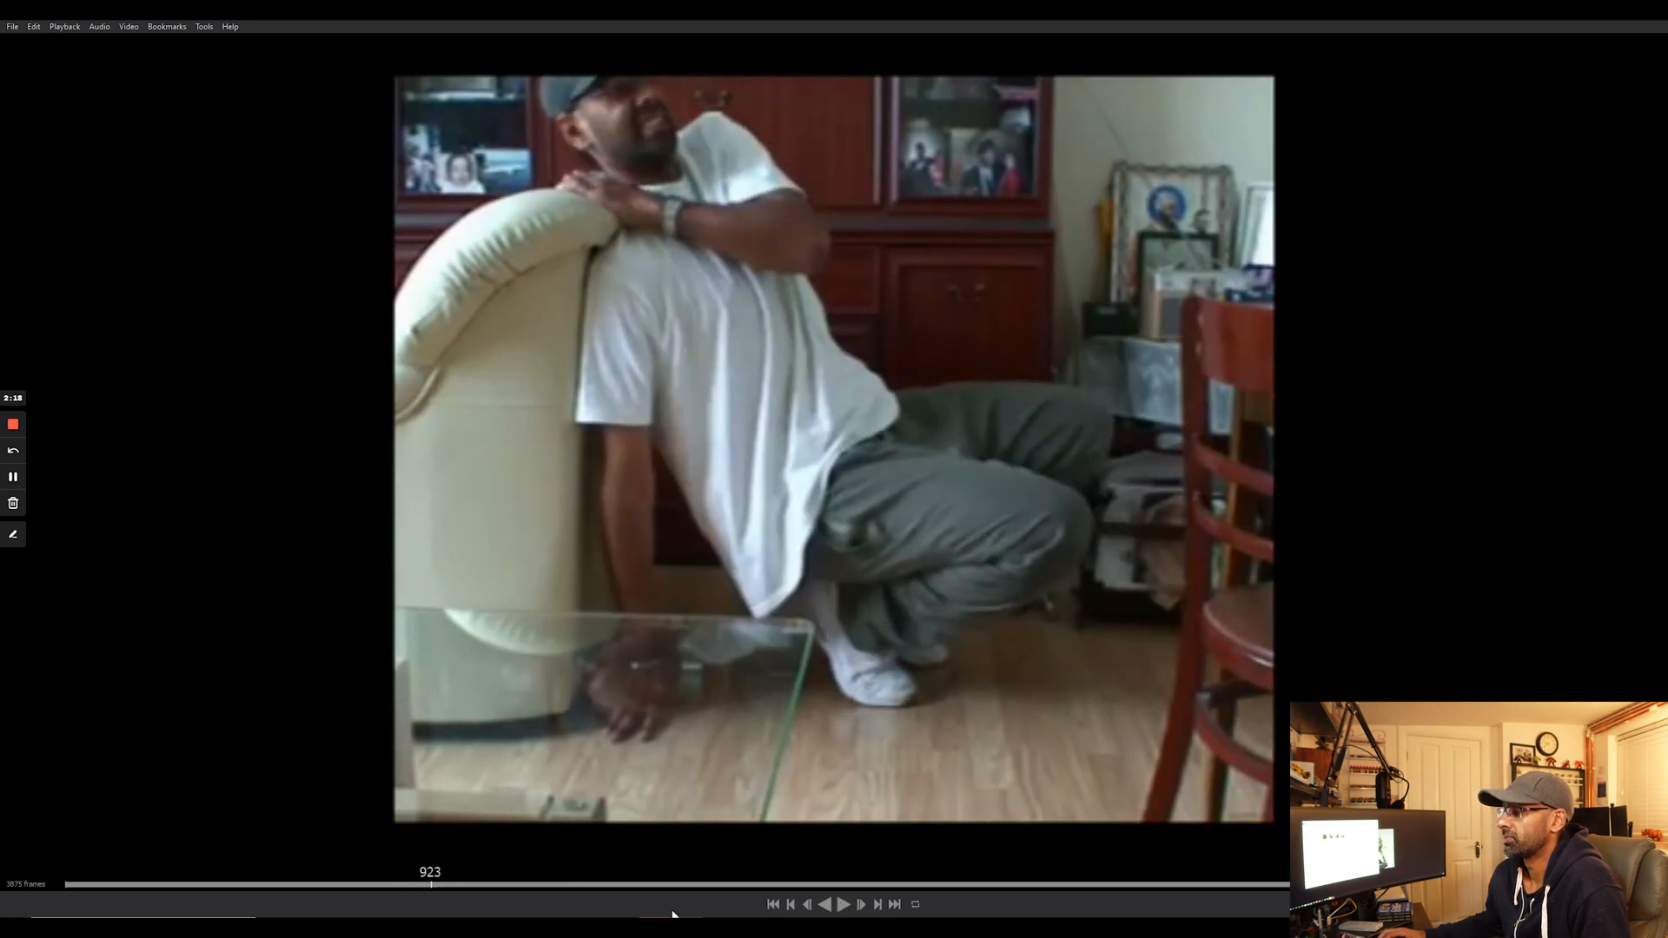
mouse_move(432, 887)
left_mouse_down()
mouse_move(525, 887)
mouse_move(412, 887)
mouse_move(428, 887)
left_mouse_up()
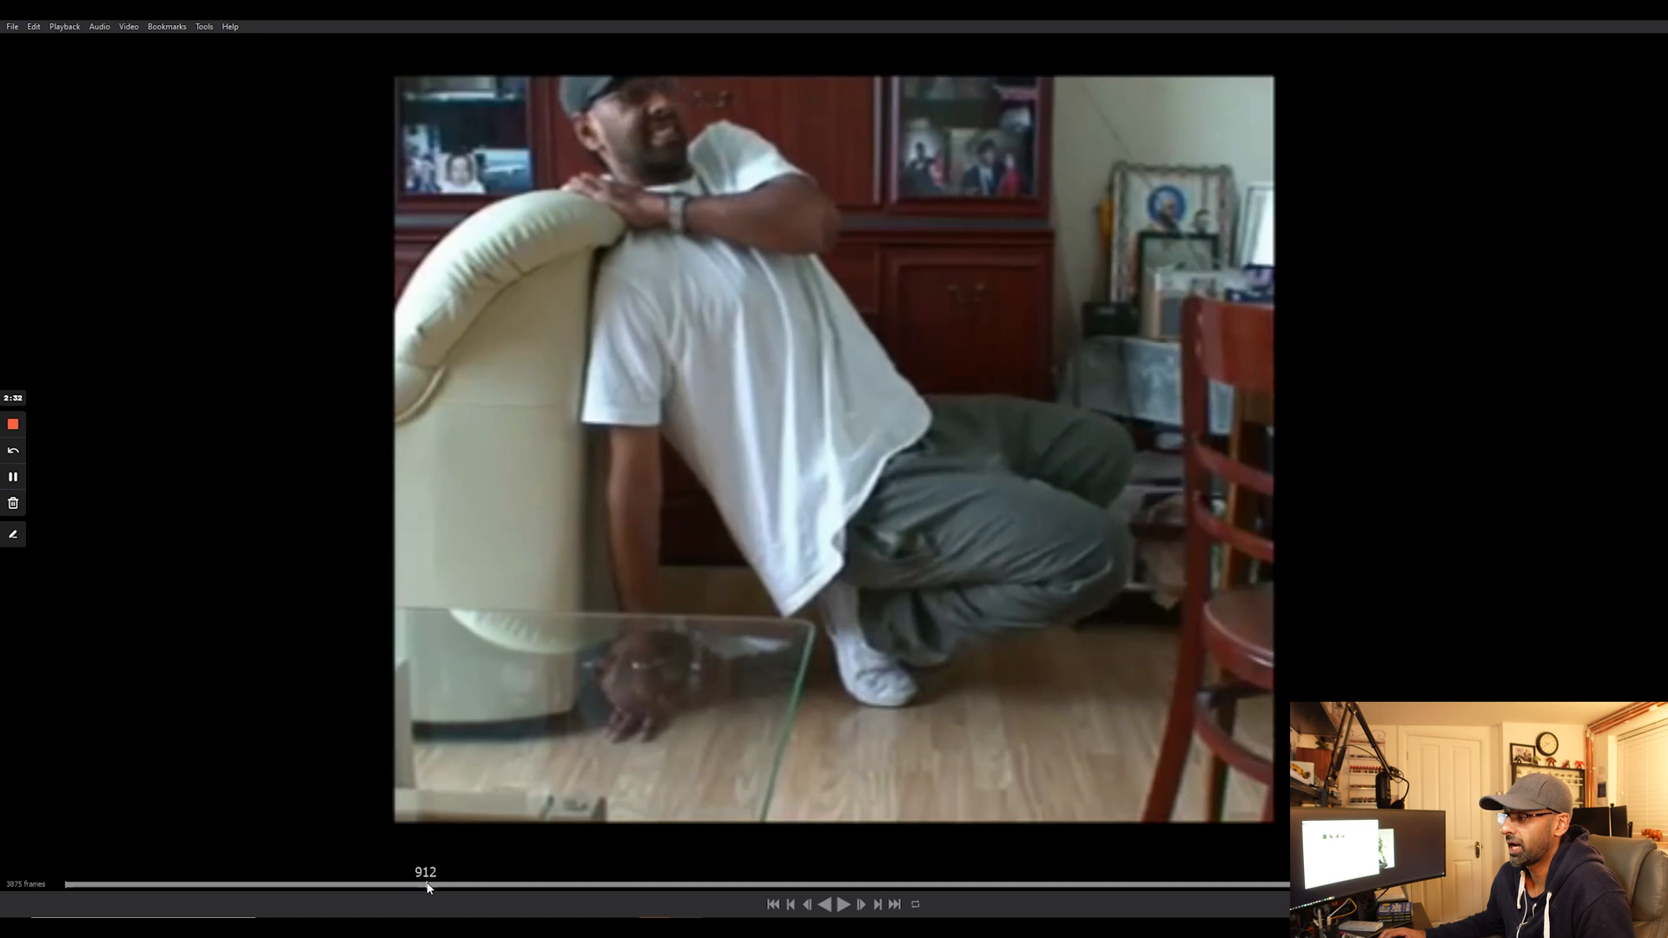
left_click(16, 536)
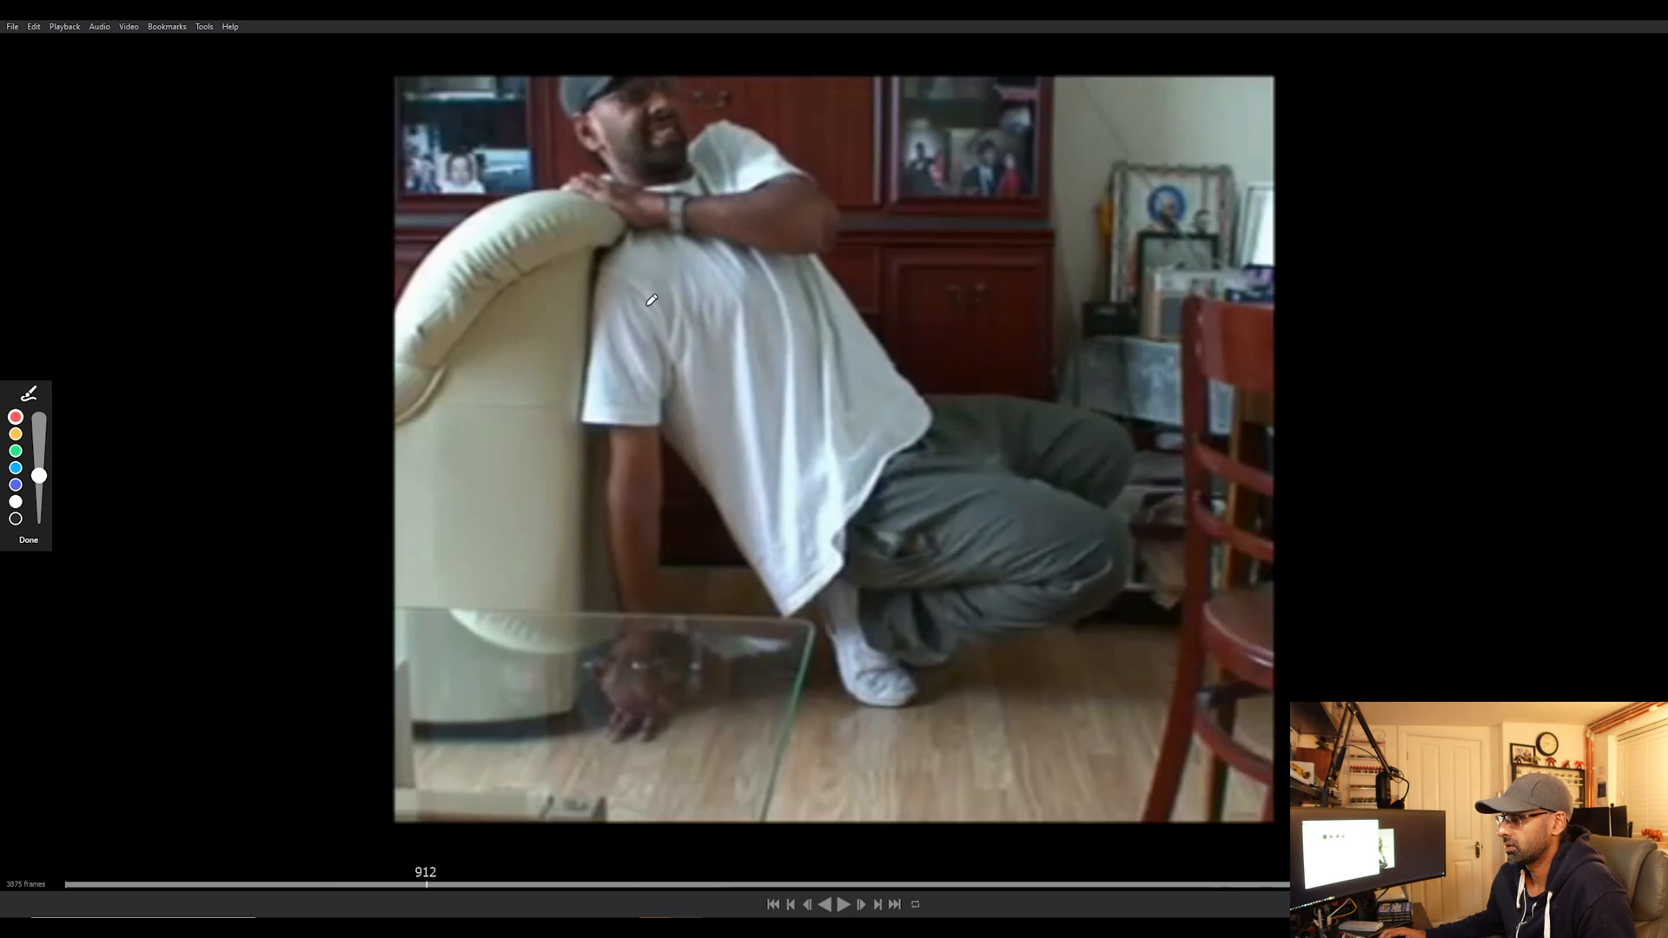
left_click(42, 539)
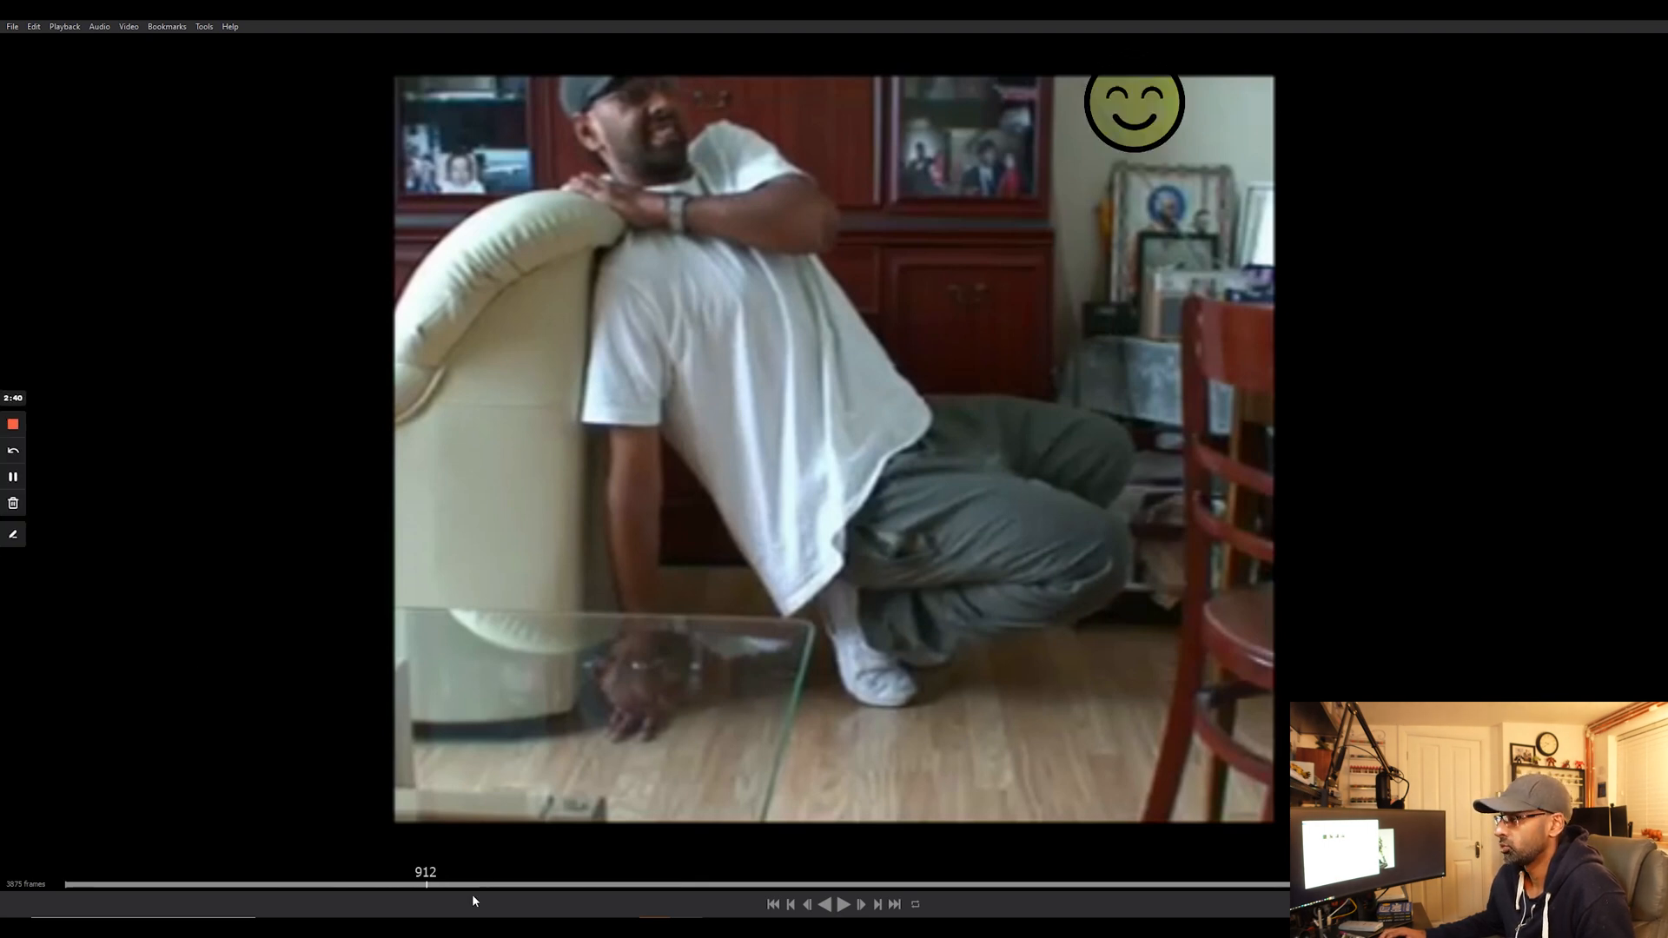
Advance the reference to frame 979 and mark the pose's line of action, bent leg and supporting arm in red.
mouse_move(426, 886)
left_mouse_down()
mouse_move(498, 888)
mouse_move(454, 888)
left_mouse_up()
left_click(14, 536)
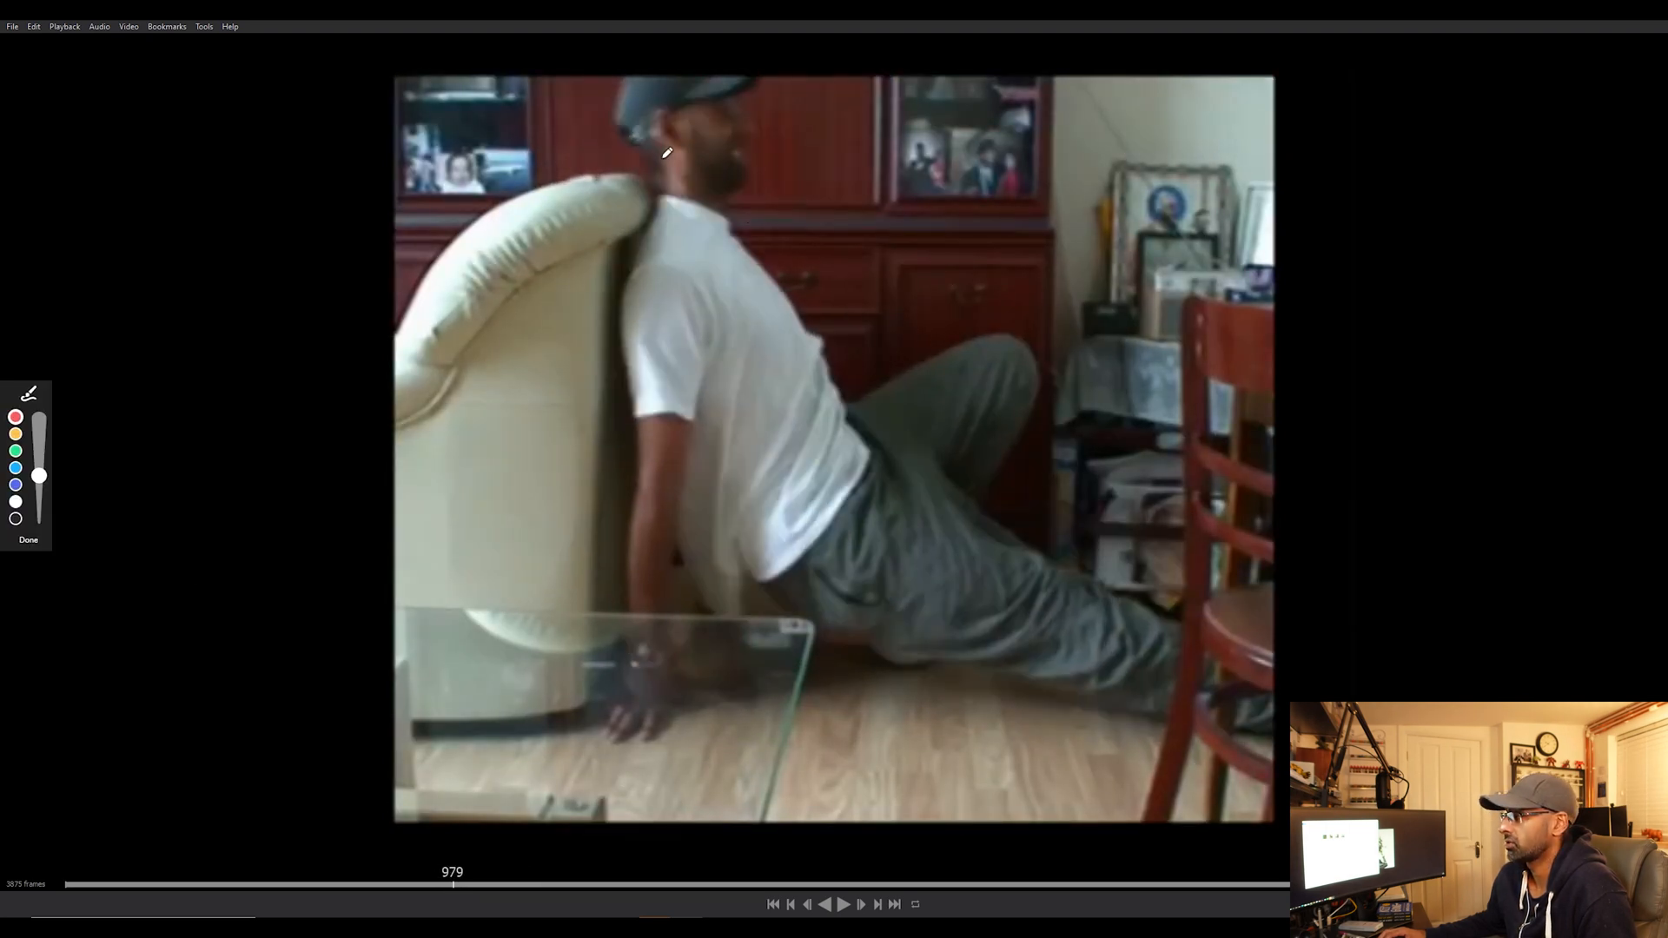
mouse_move(670, 157)
left_mouse_down()
mouse_move(825, 426)
mouse_move(1154, 625)
mouse_move(1331, 651)
left_mouse_up()
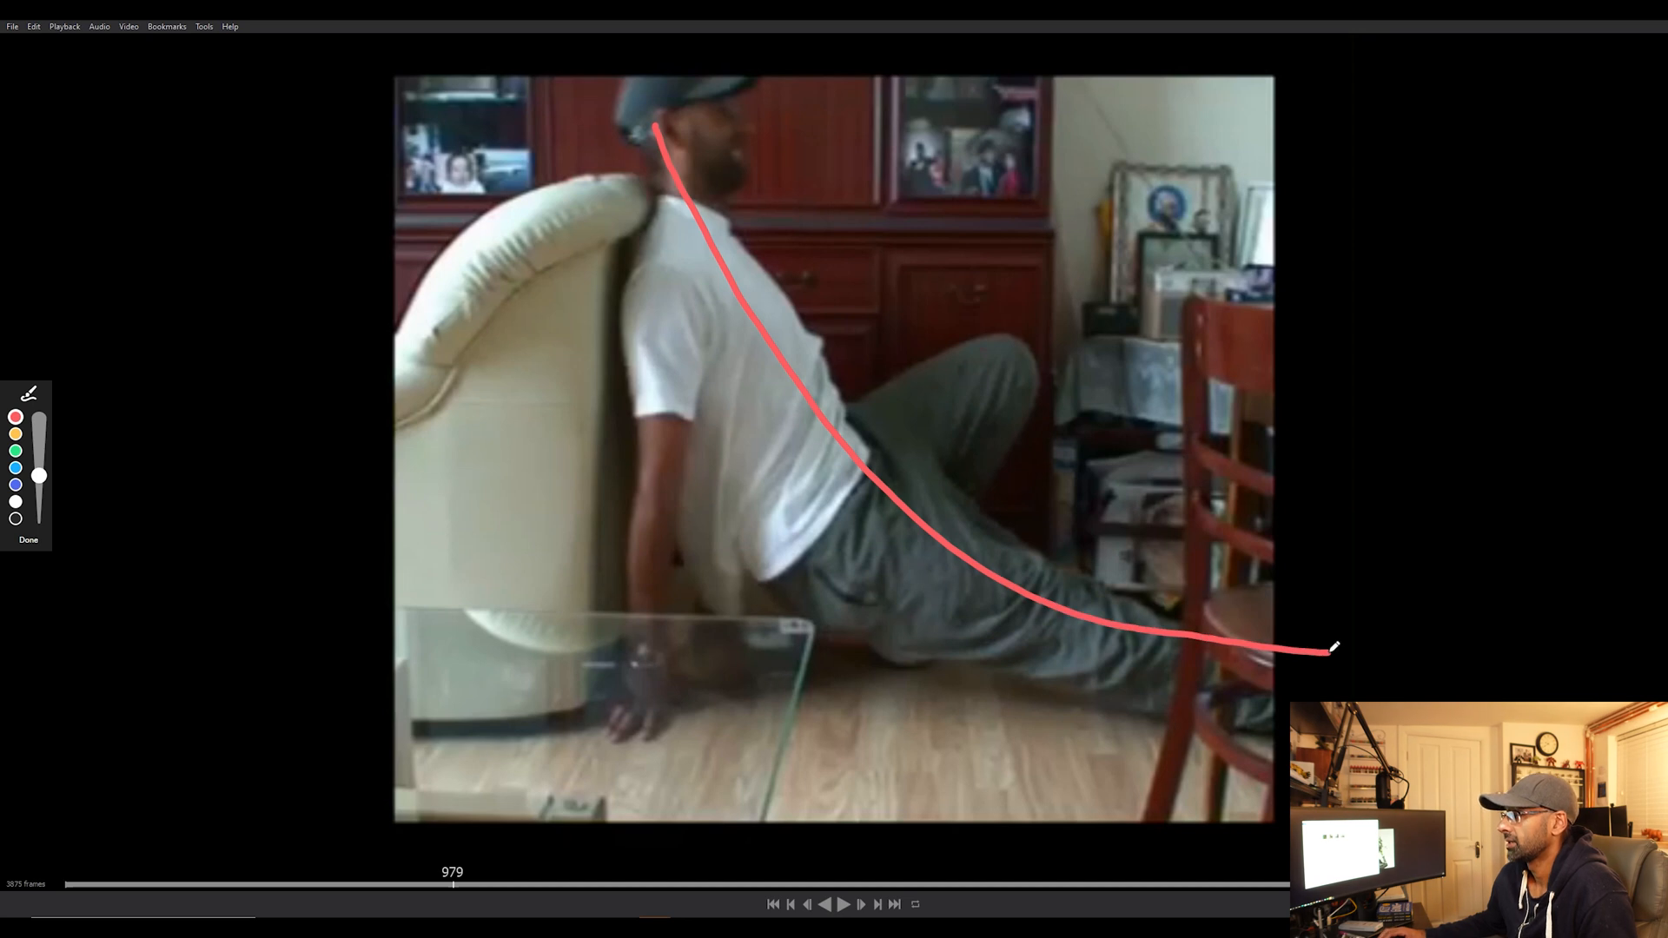
left_click_drag(1016, 434, 1014, 554)
left_click_drag(670, 259, 550, 867)
left_click_drag(647, 317, 650, 606)
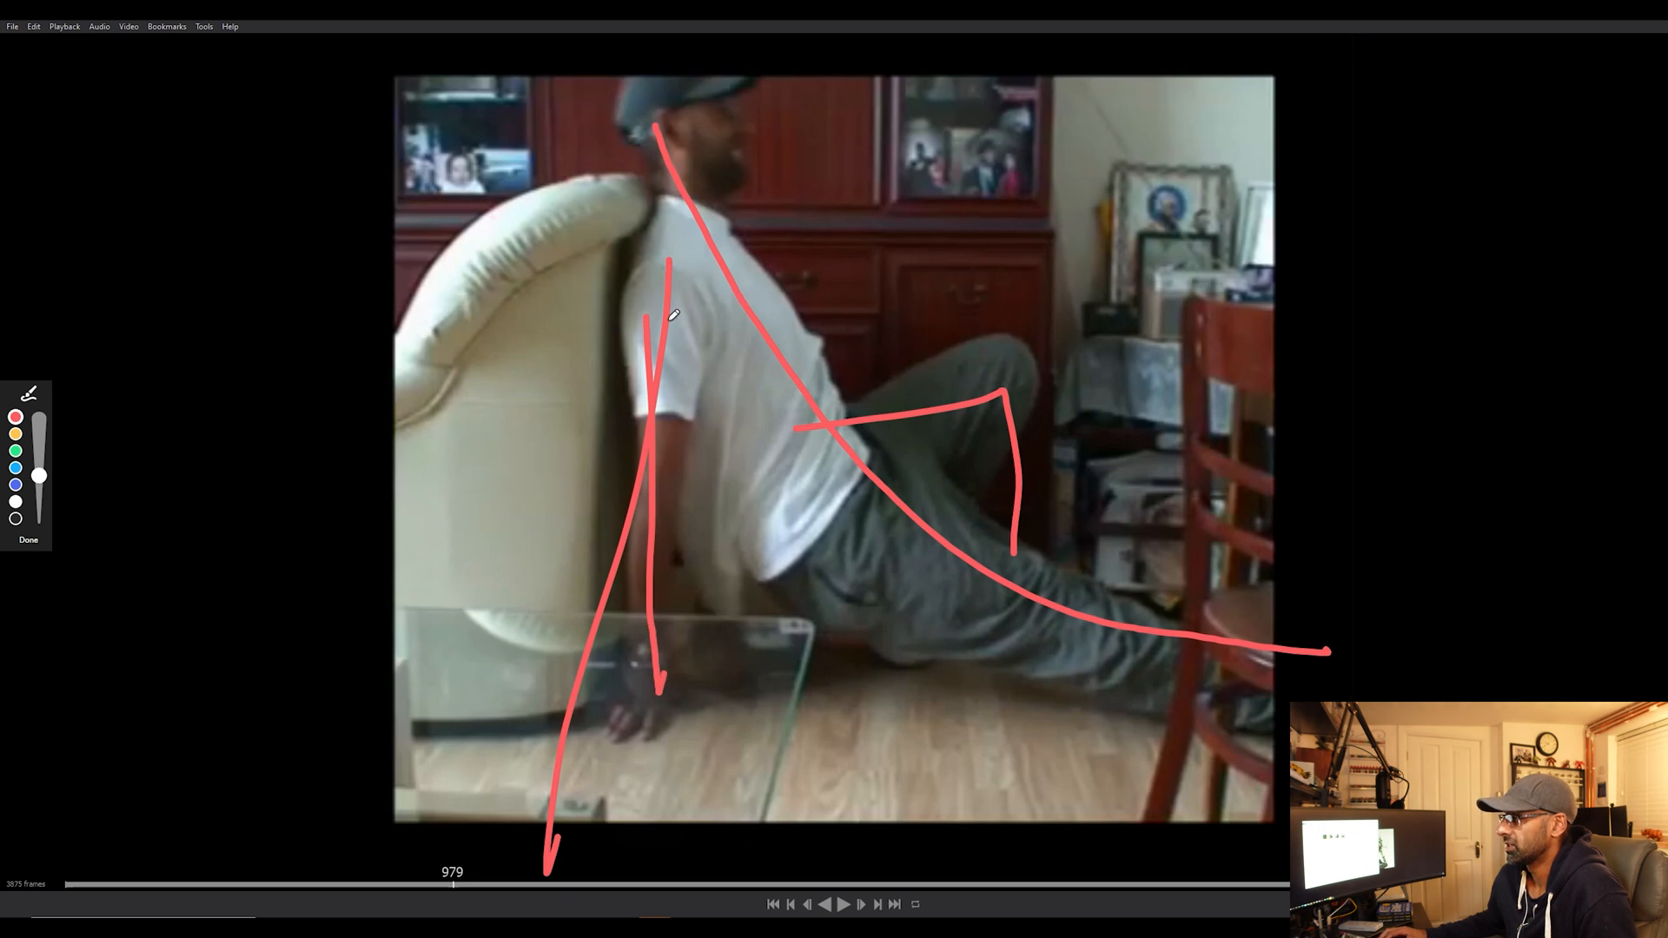
left_click_drag(667, 224, 643, 330)
mouse_move(1008, 224)
left_mouse_down()
mouse_move(773, 202)
mouse_move(927, 336)
left_mouse_up()
left_click(29, 540)
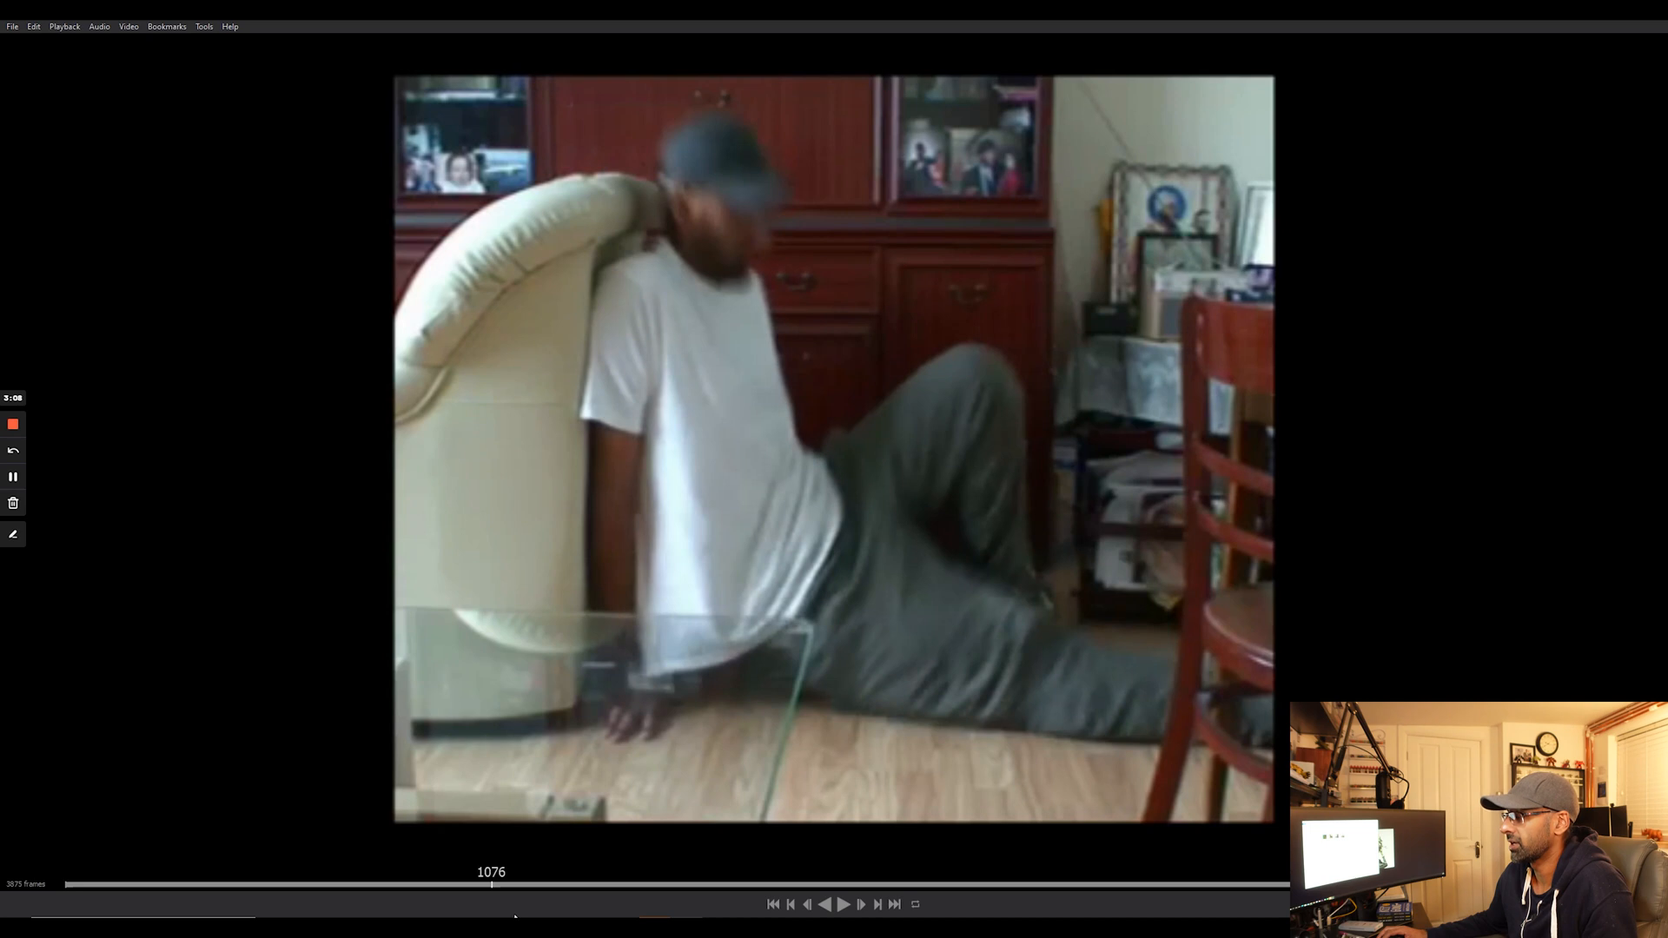
Scrub the reference footage through the garden scene to the crouch on top of the picnic table.
left_click_drag(494, 887, 530, 888)
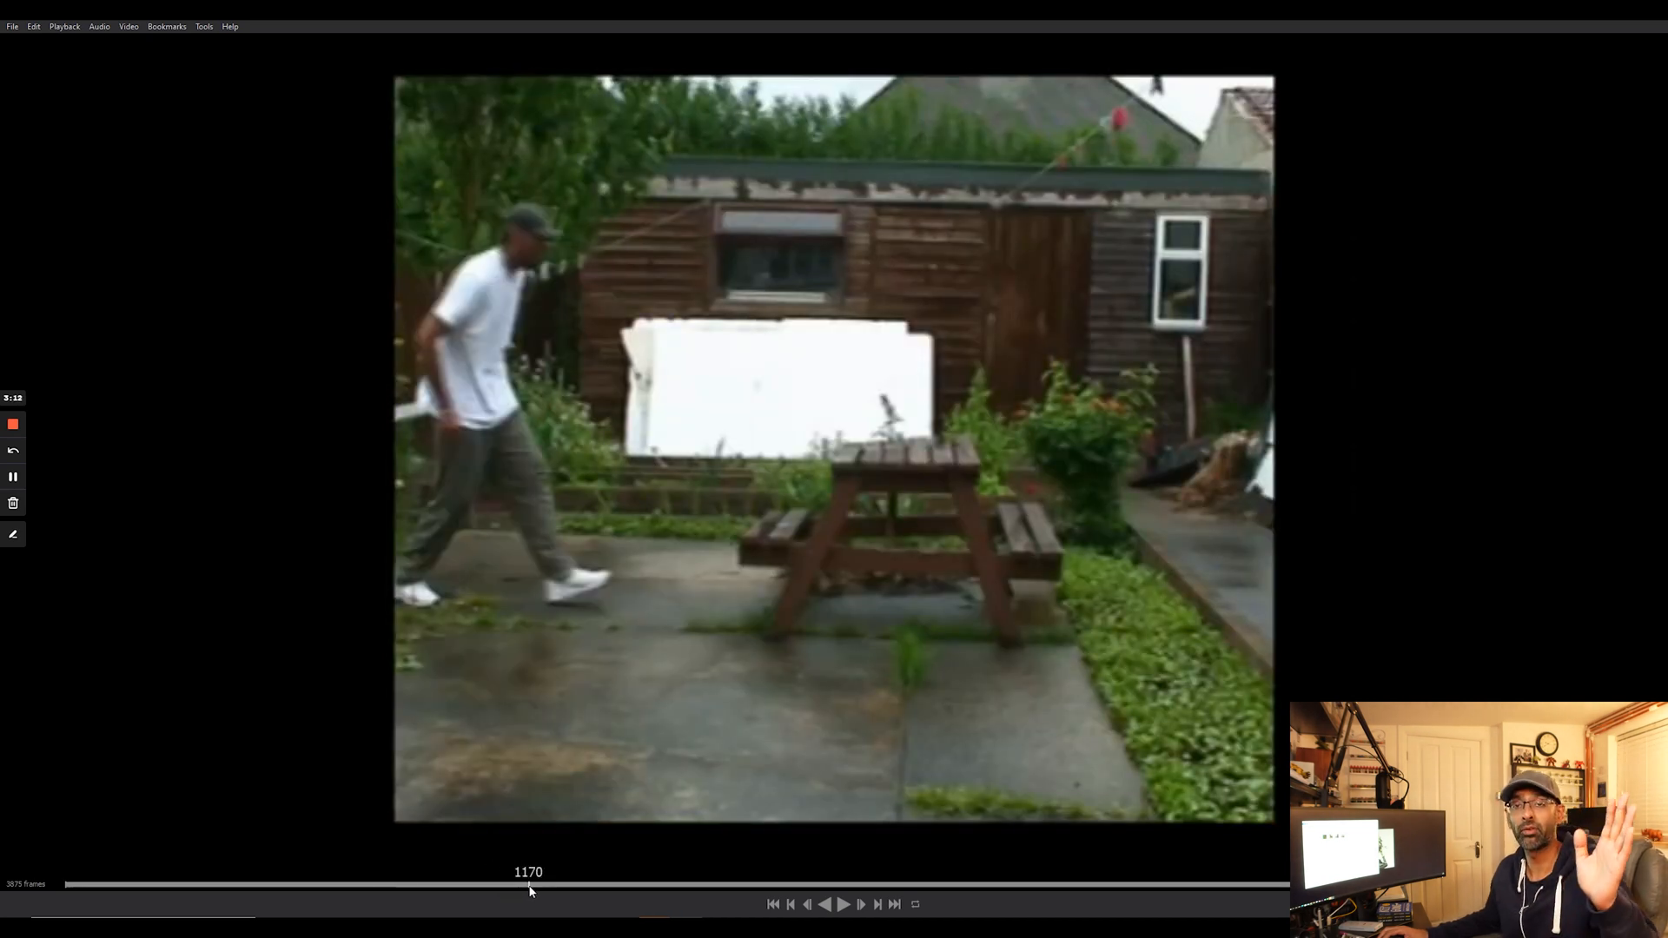
left_click_drag(530, 886, 1202, 904)
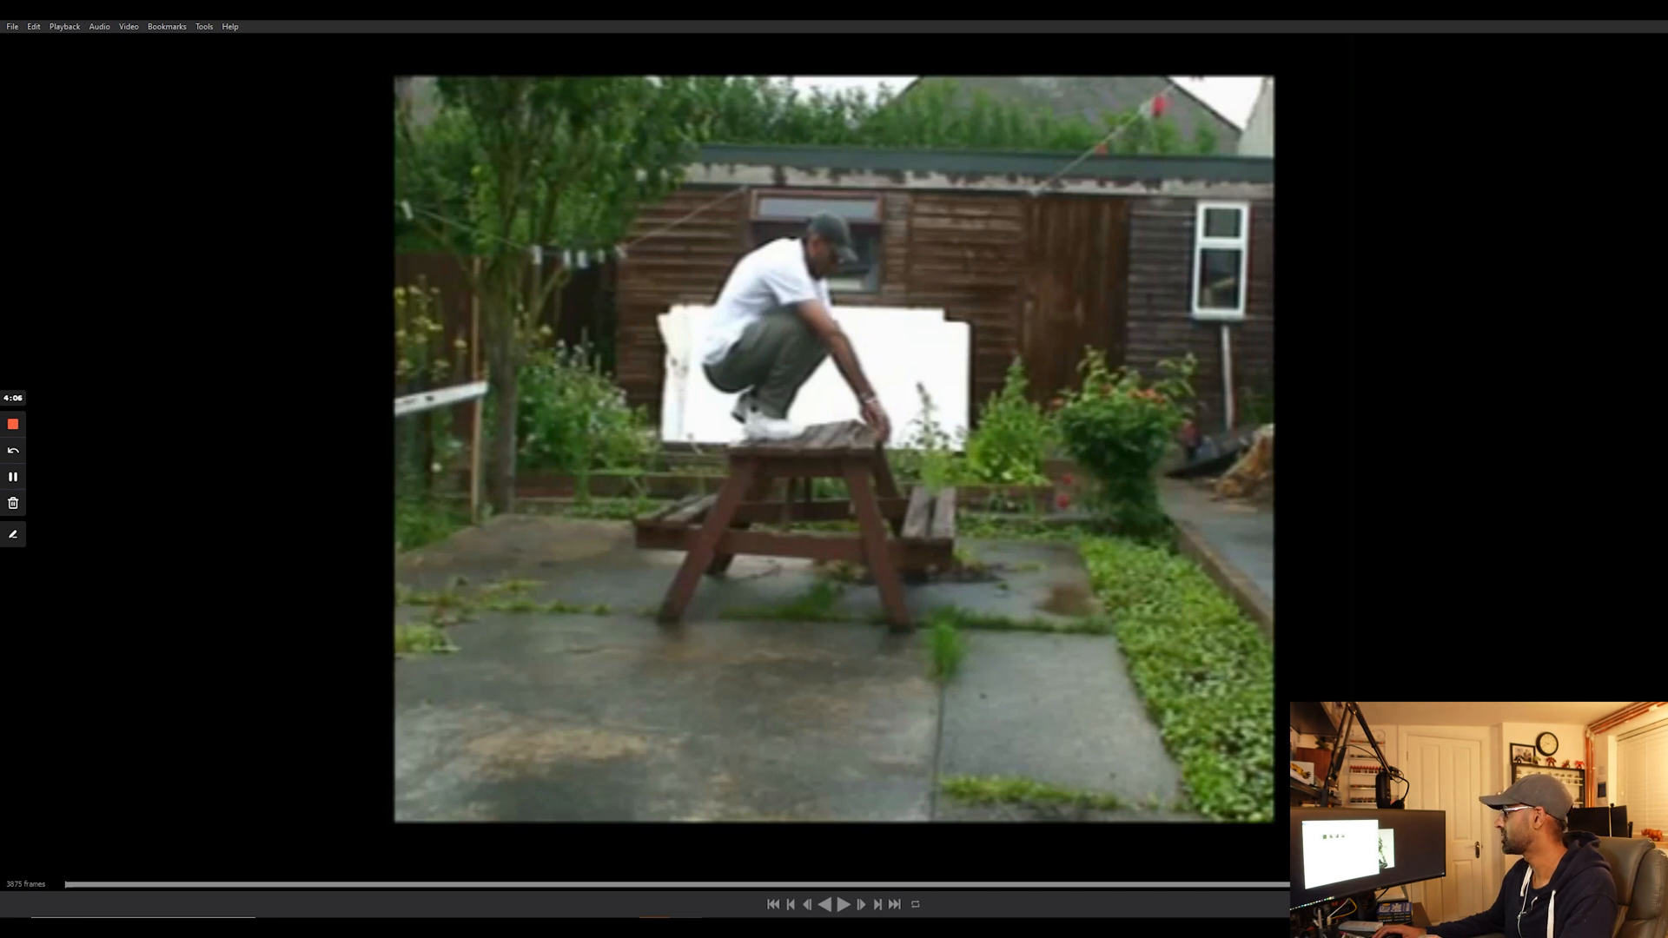
left_click_drag(836, 369, 834, 382)
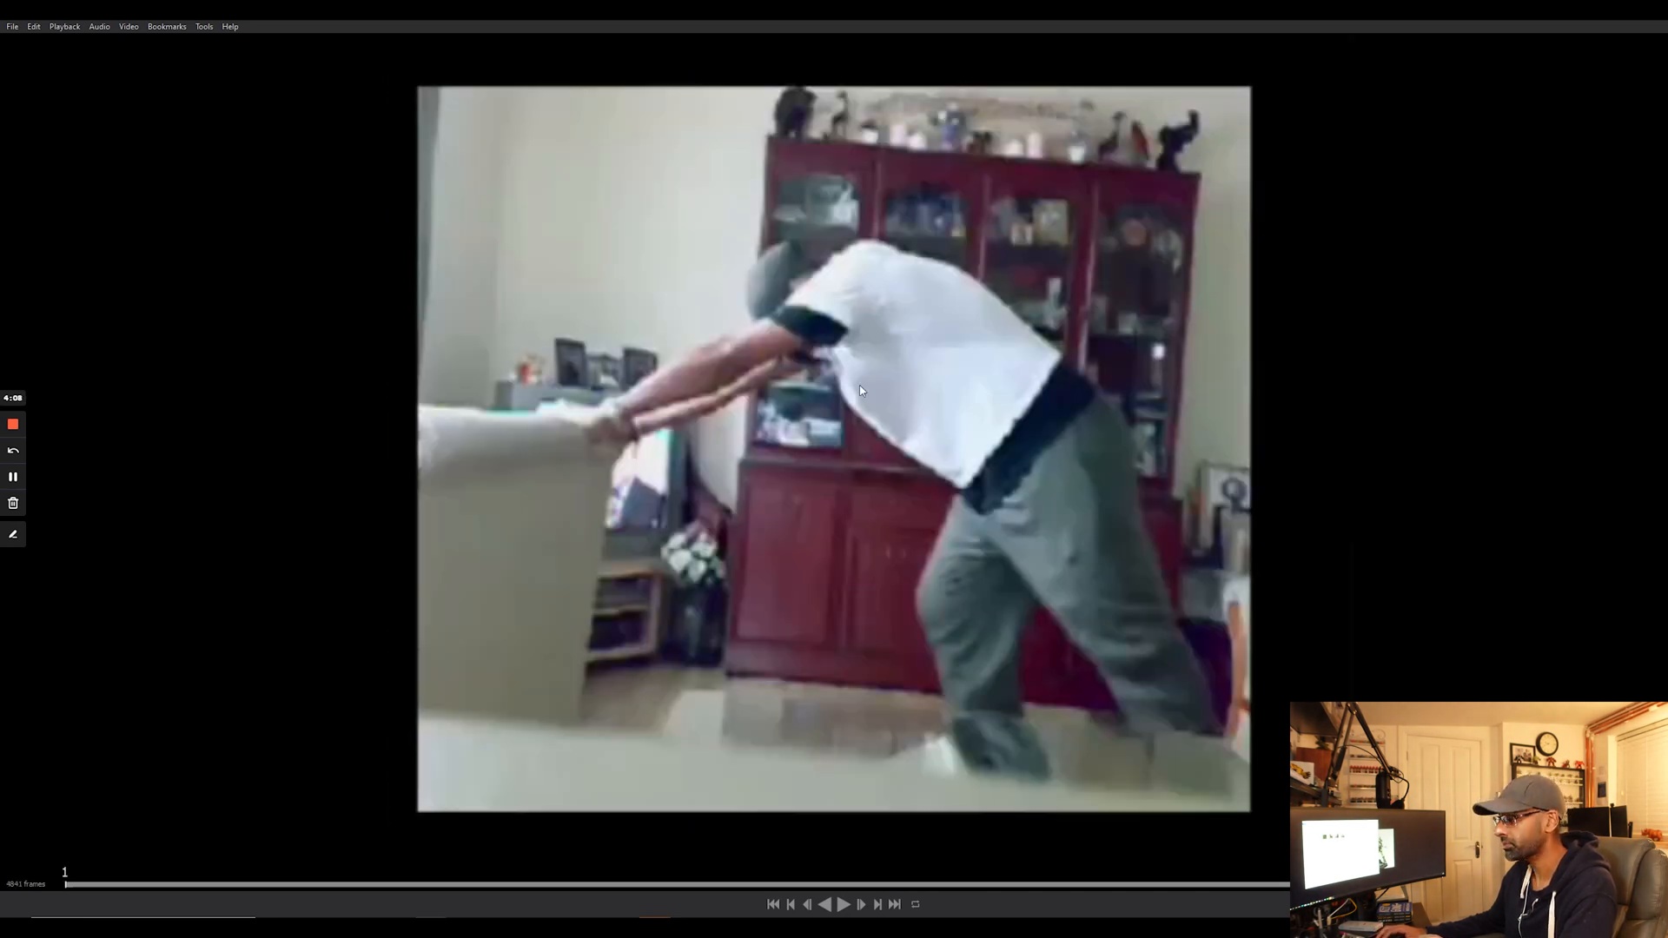
Open the other reference clip and examine its sofa pushing and climbing poses.
left_click_drag(105, 887, 1169, 884)
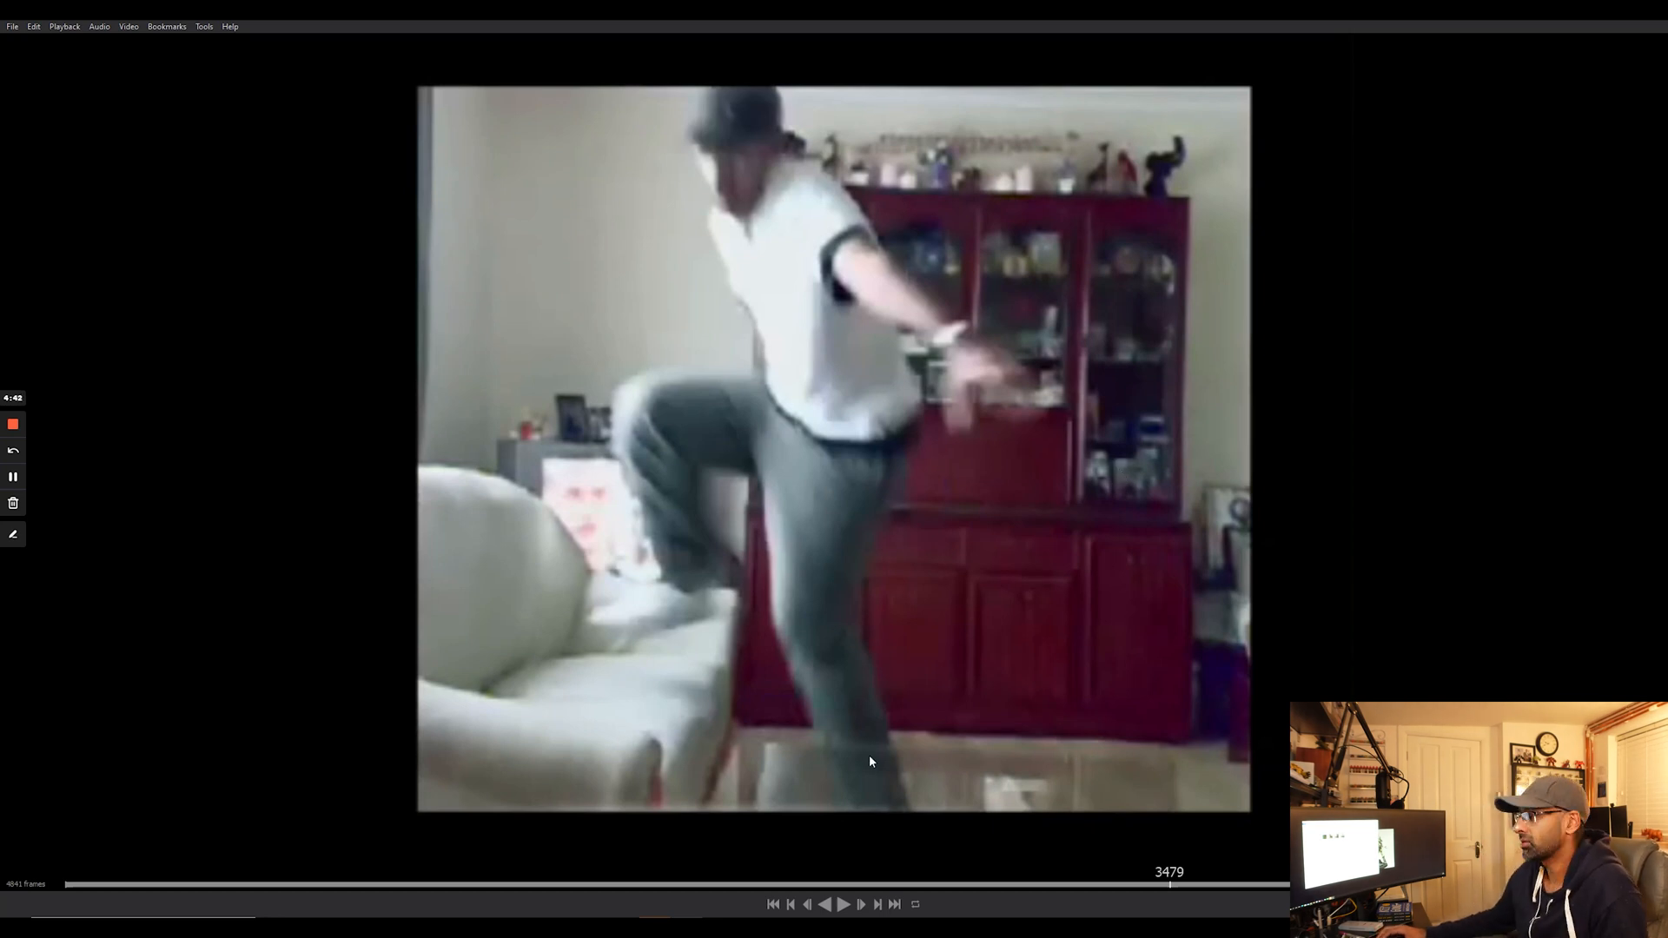
left_click_drag(766, 886, 633, 885)
left_click(161, 886)
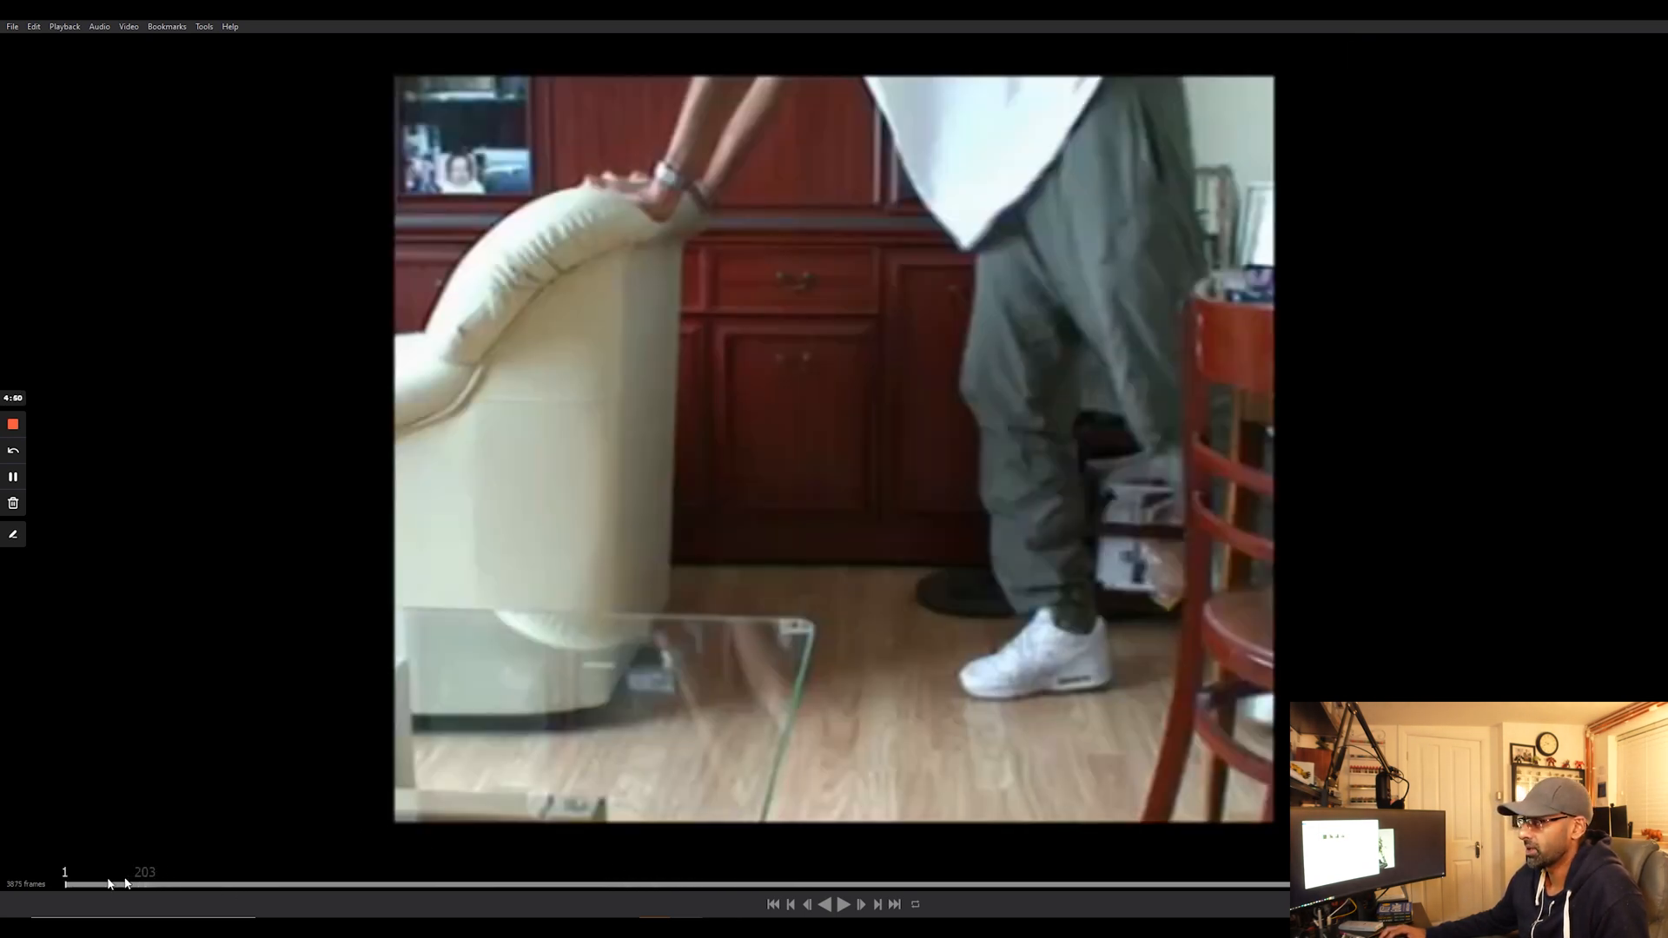
Return to pull_jump.mov, scrub to the jump onto the picnic table, and mark the figure's head and outstretched arm direction in red.
left_click_drag(97, 885, 135, 892)
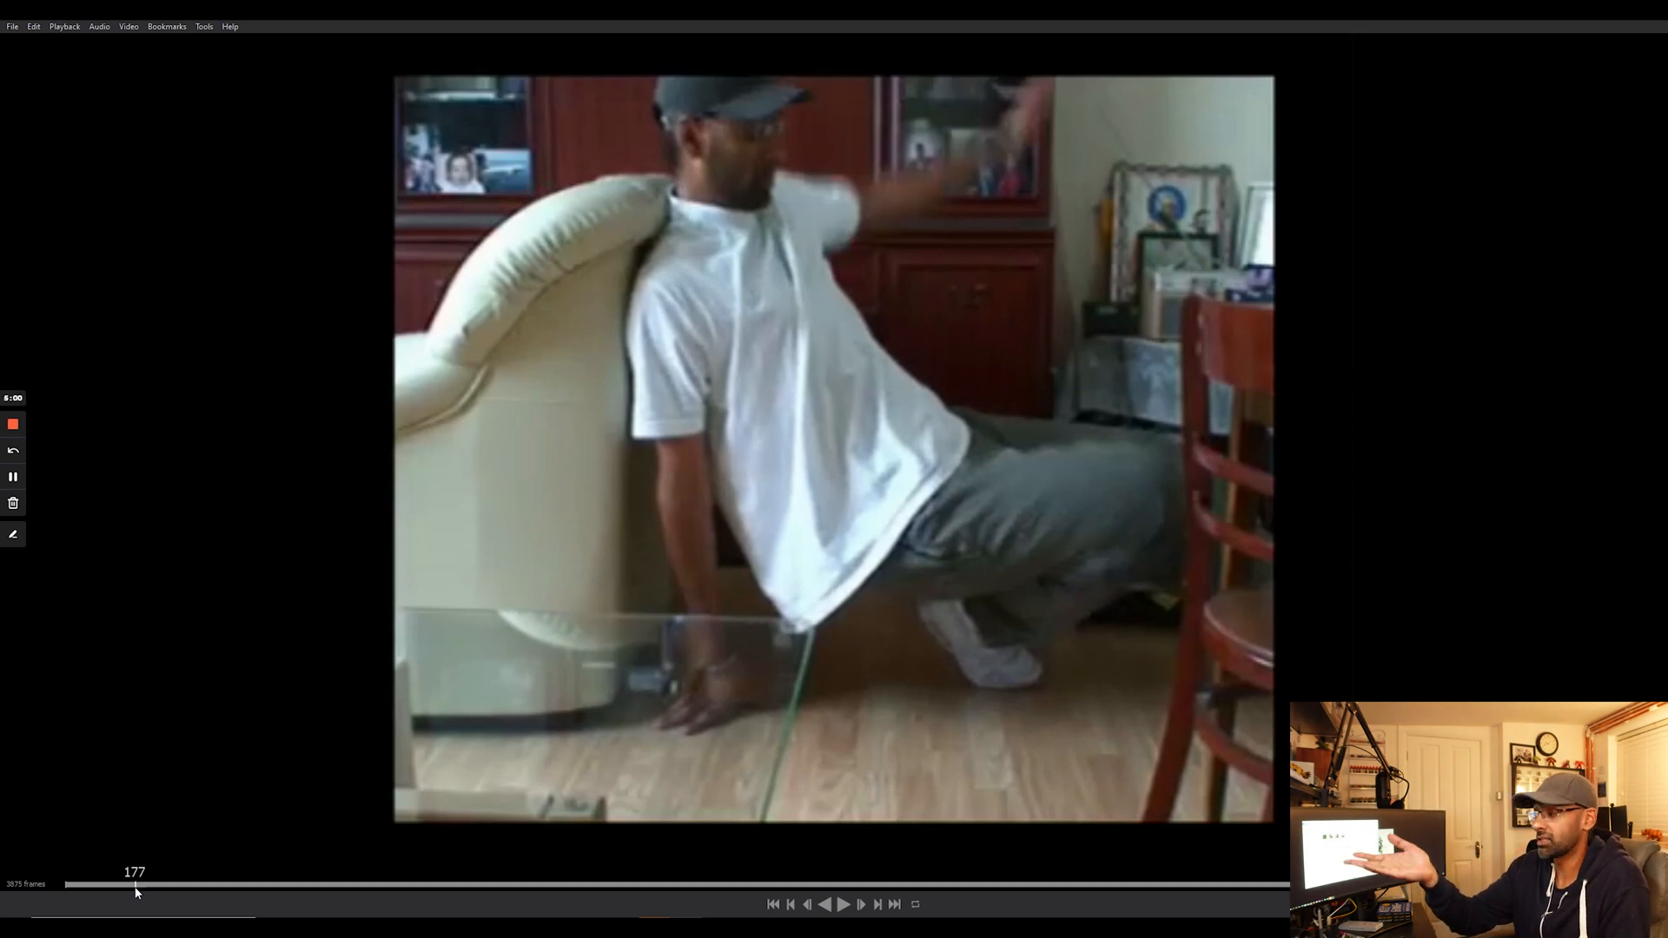
mouse_move(106, 884)
left_mouse_down()
mouse_move(279, 857)
mouse_move(594, 873)
mouse_move(521, 878)
mouse_move(1421, 878)
mouse_move(1403, 877)
left_mouse_up()
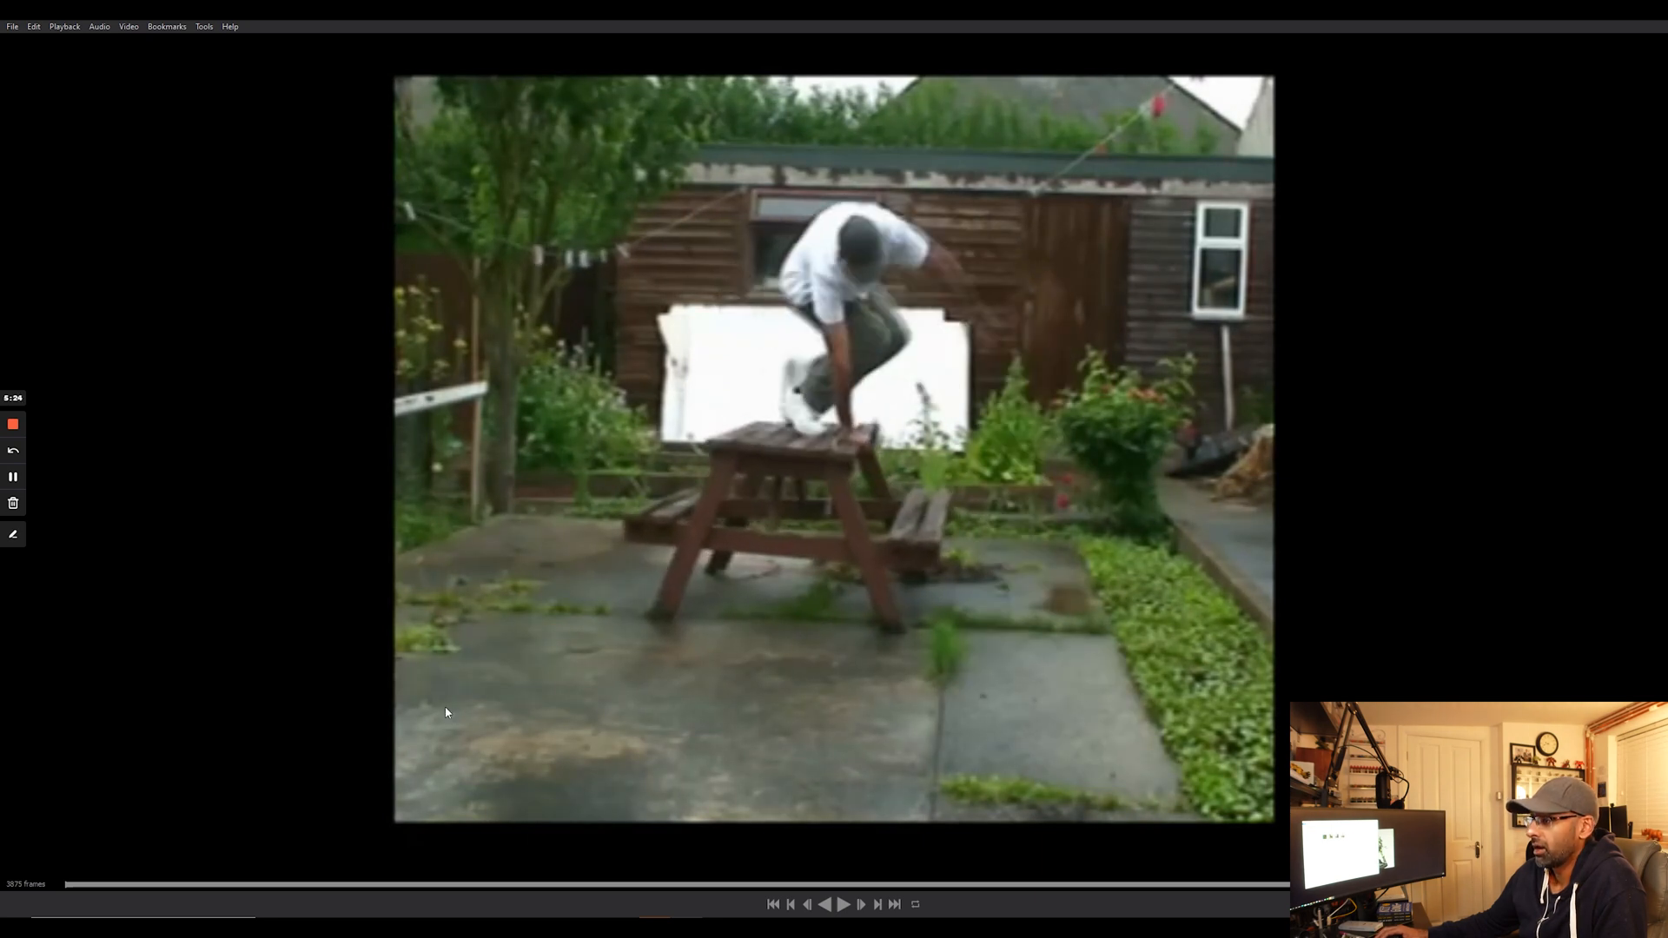
left_click(13, 534)
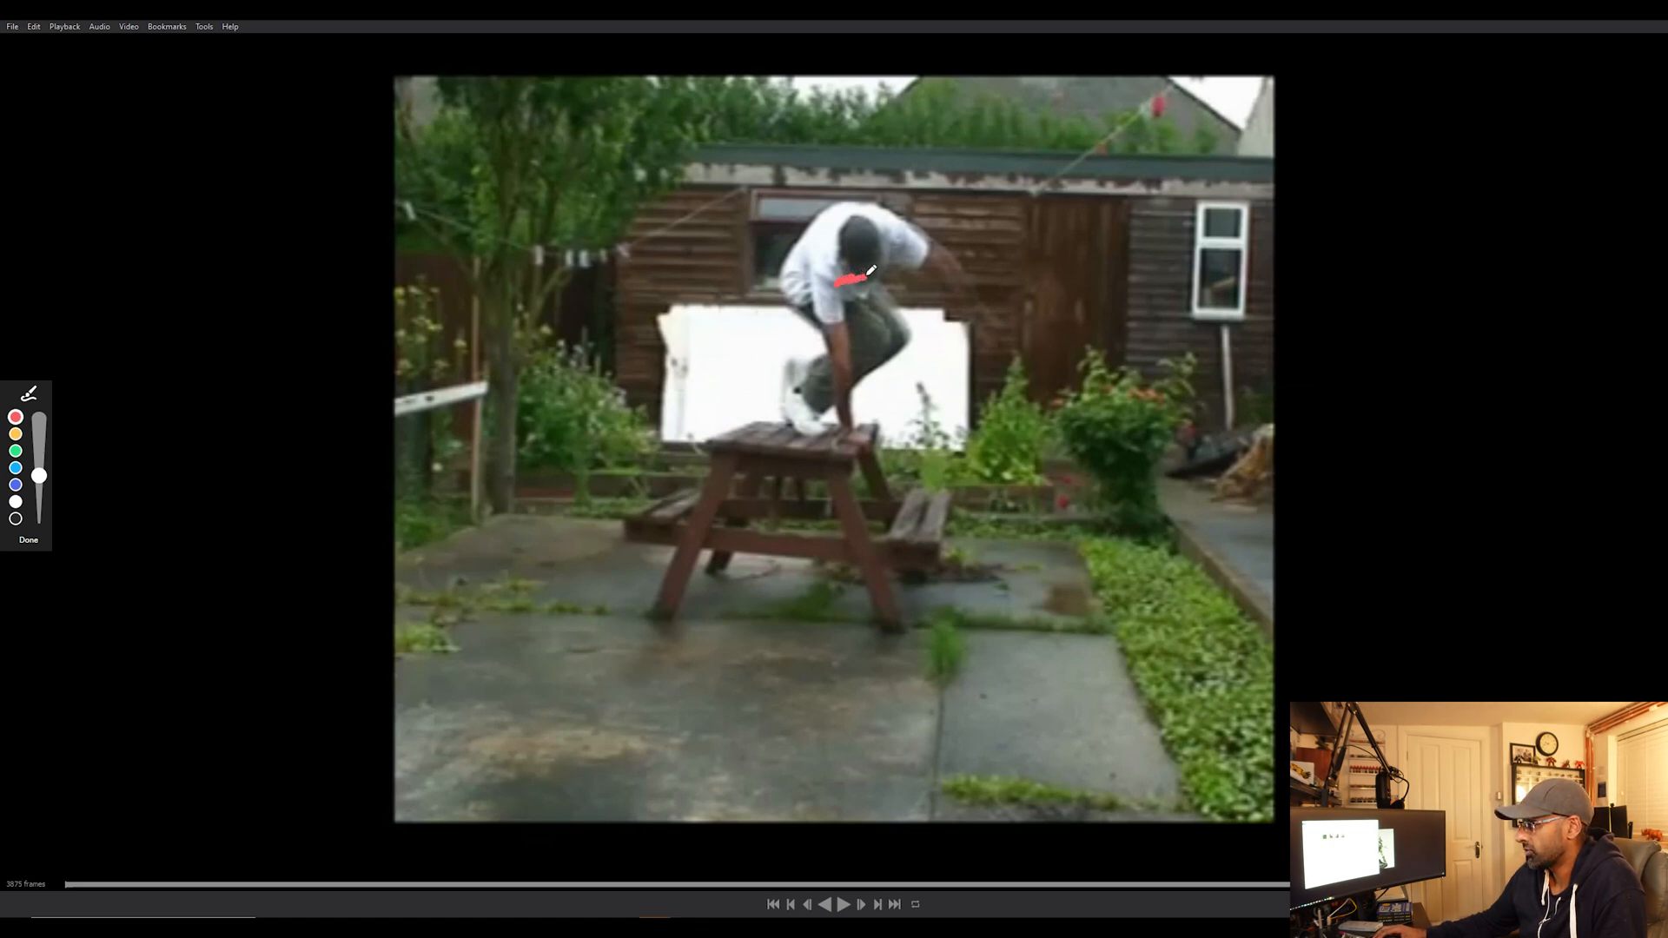
left_click_drag(942, 278, 1021, 351)
left_click_drag(1045, 432, 1042, 476)
left_click(28, 540)
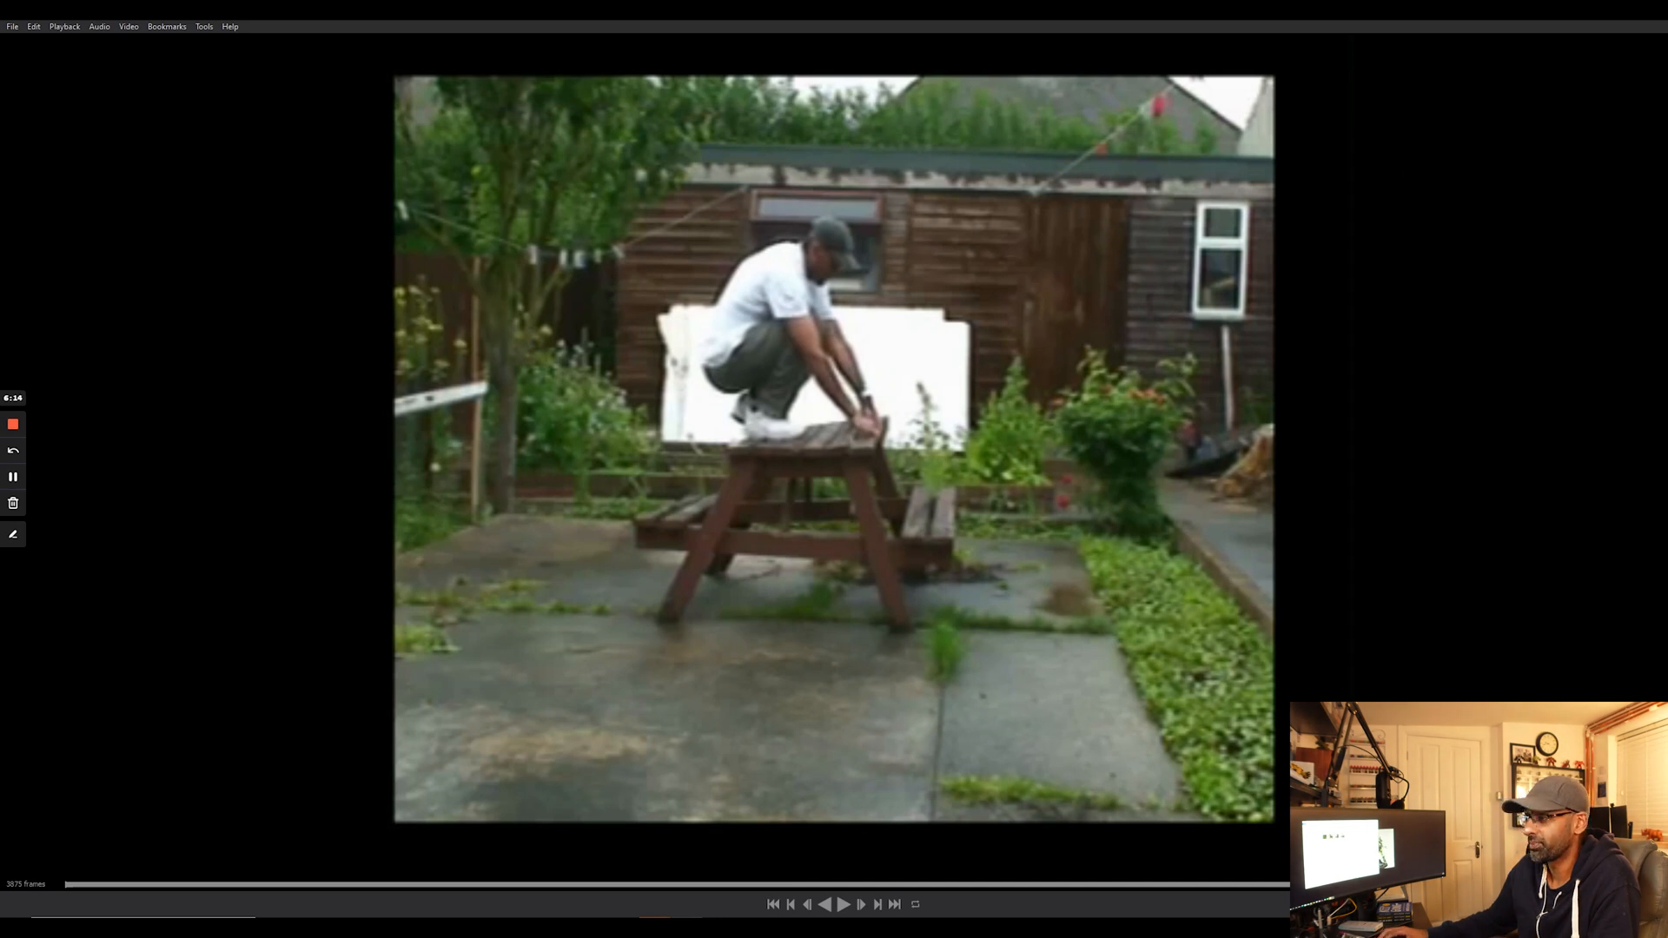
Switch to Maya and scrub the timeline to the character's pose at frame -30.
key("alt+Tab")
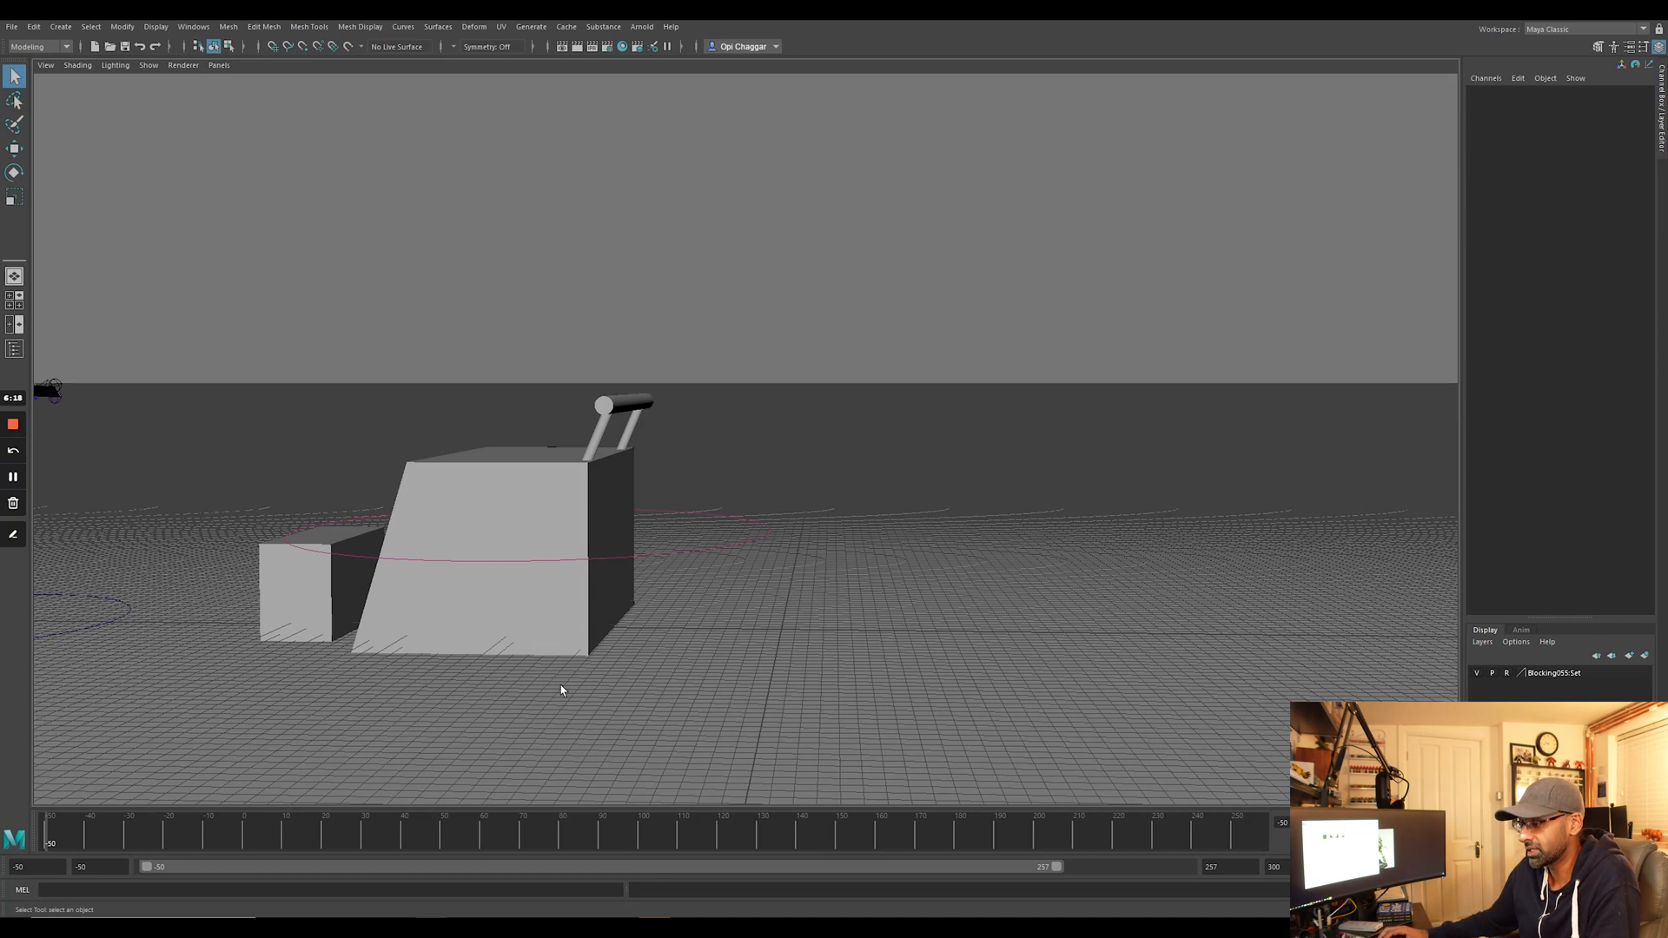
left_click_drag(61, 841, 124, 841)
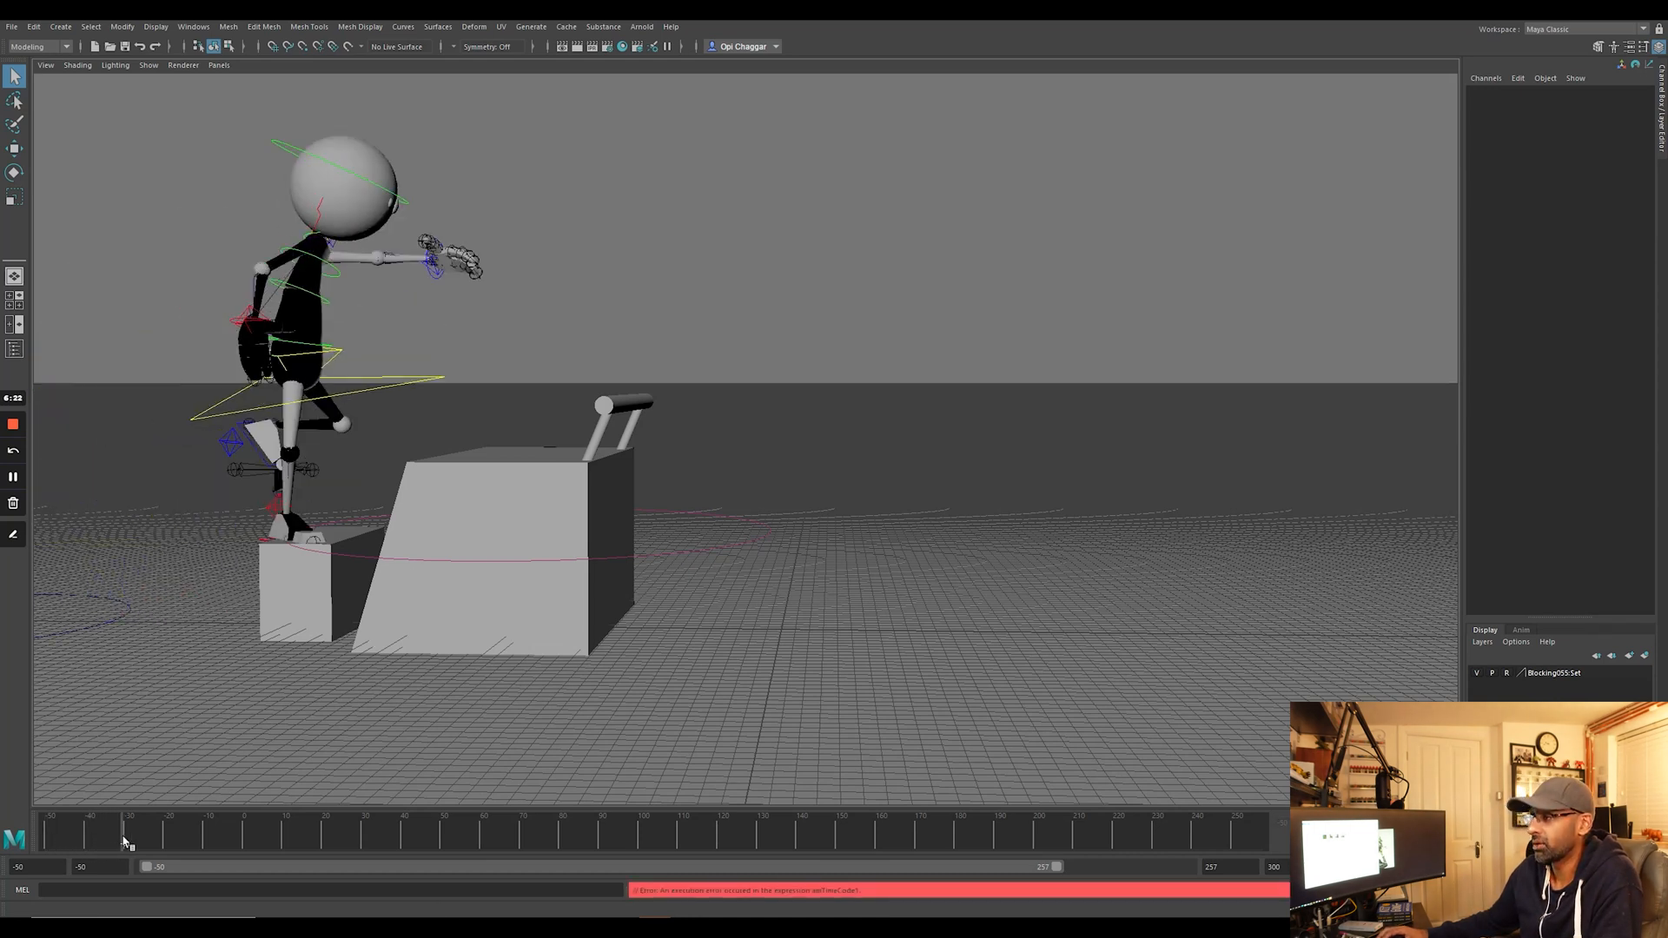
Display the scene objects' own materials in the viewport under default lighting.
left_click(112, 65)
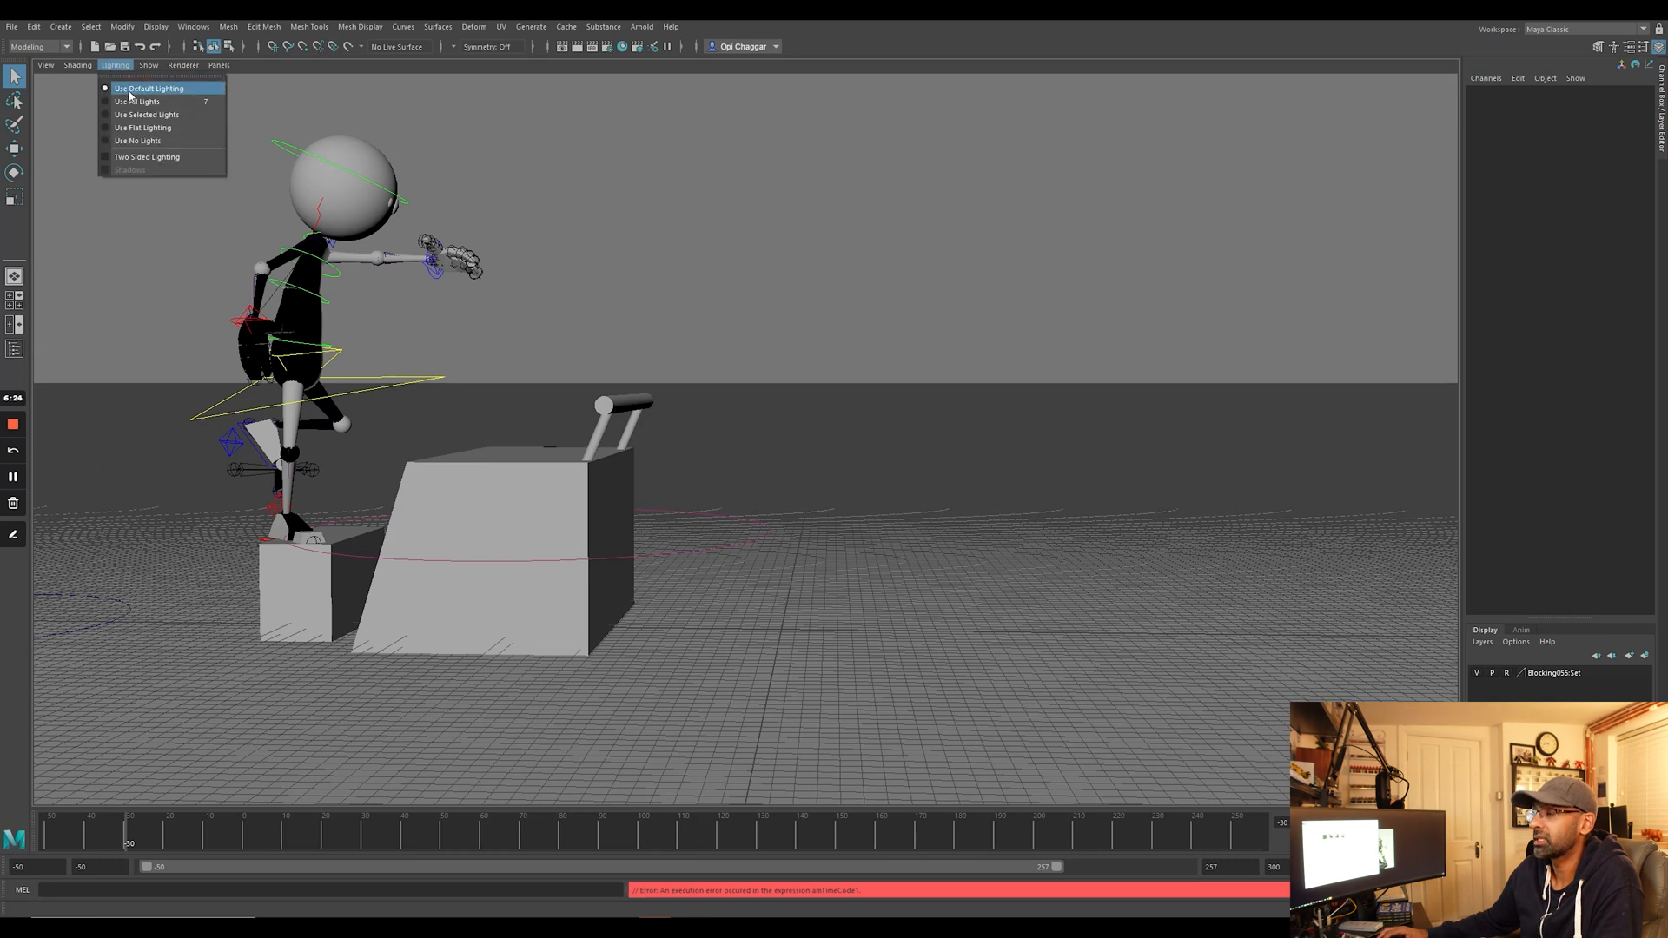
left_click(137, 115)
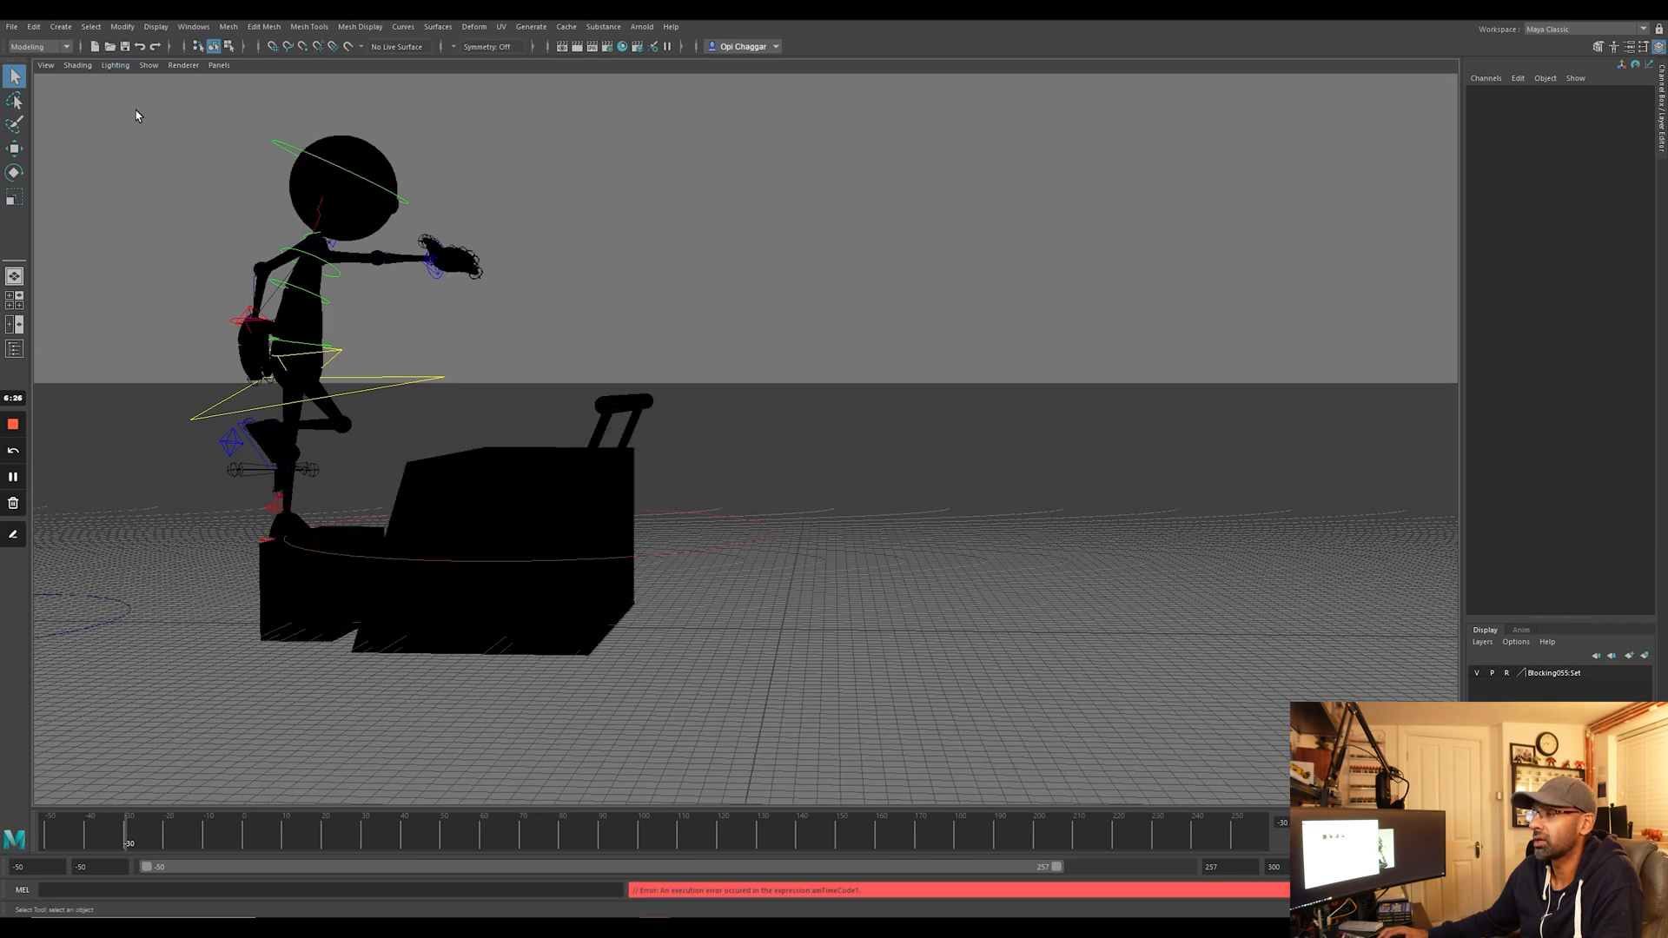
left_click(75, 65)
left_click(110, 171)
left_click(80, 65)
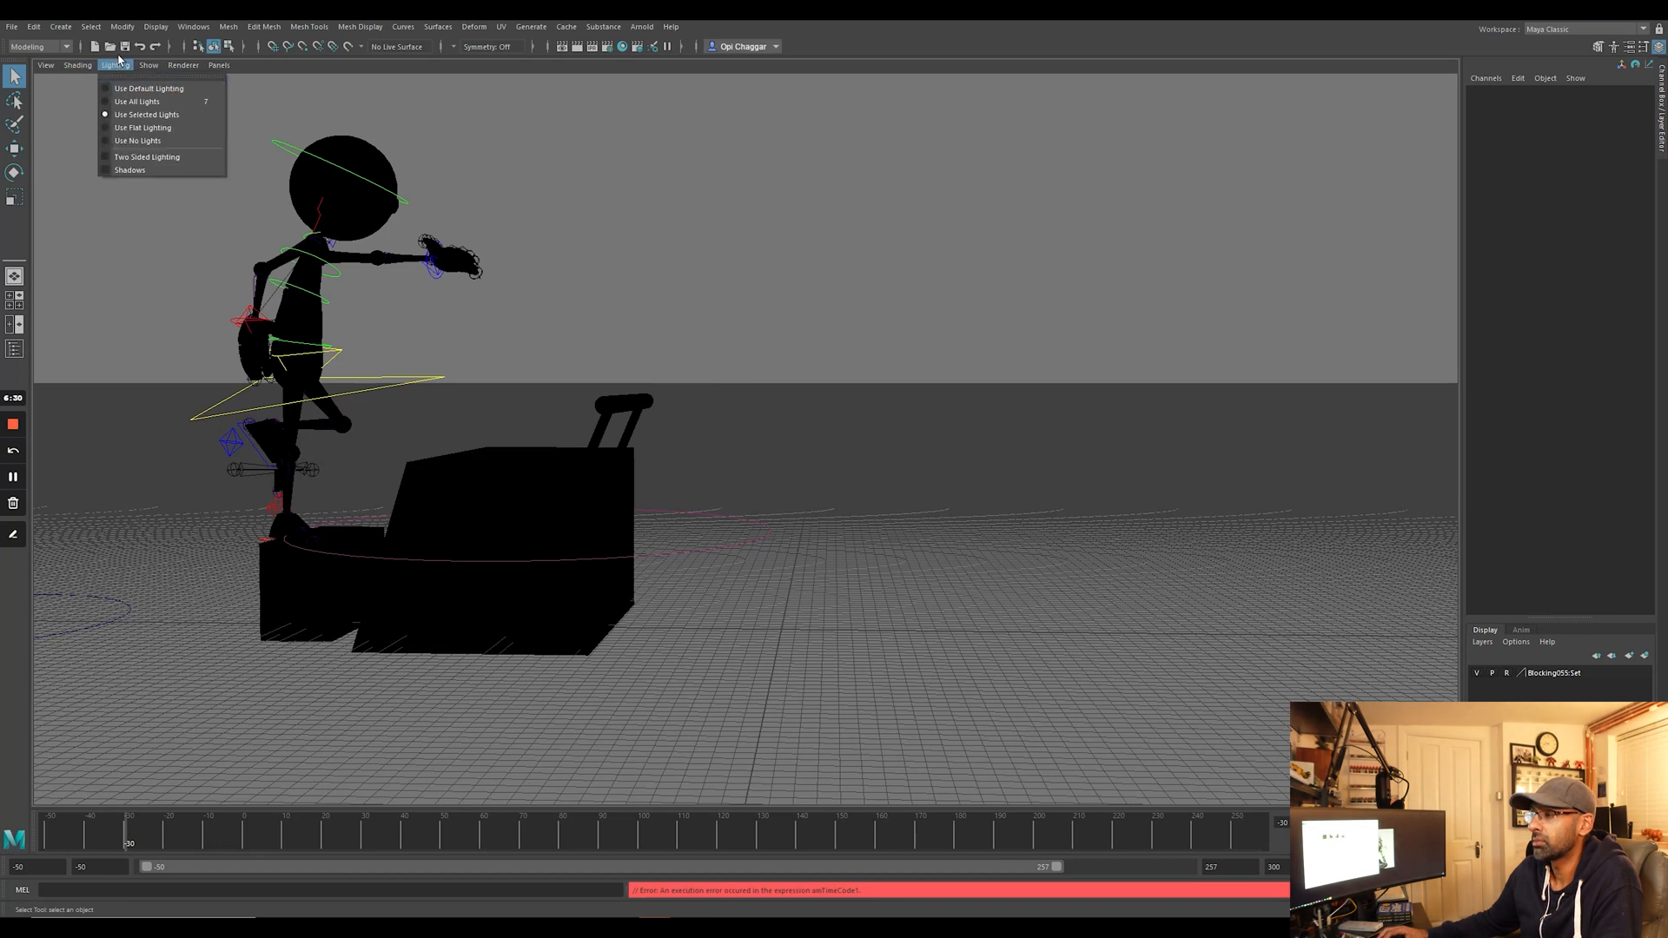
left_click(139, 88)
Play the blocking animation from frame -50, then replay it with the character's body control selected.
left_click_drag(156, 841, 43, 838)
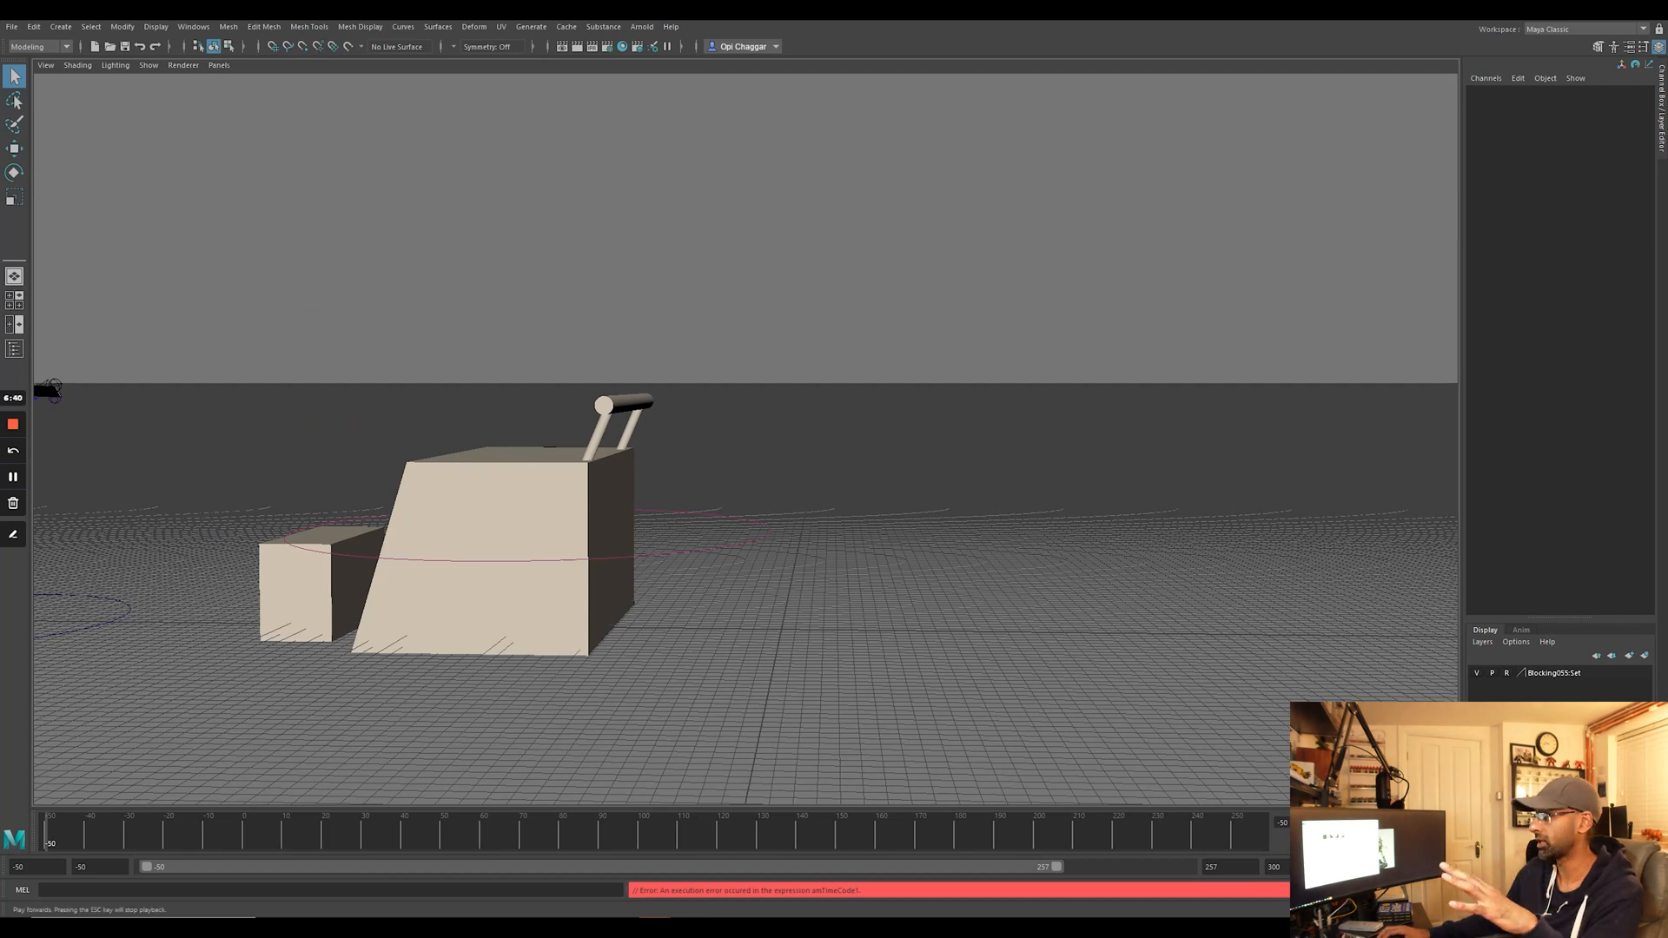
key("alt+v")
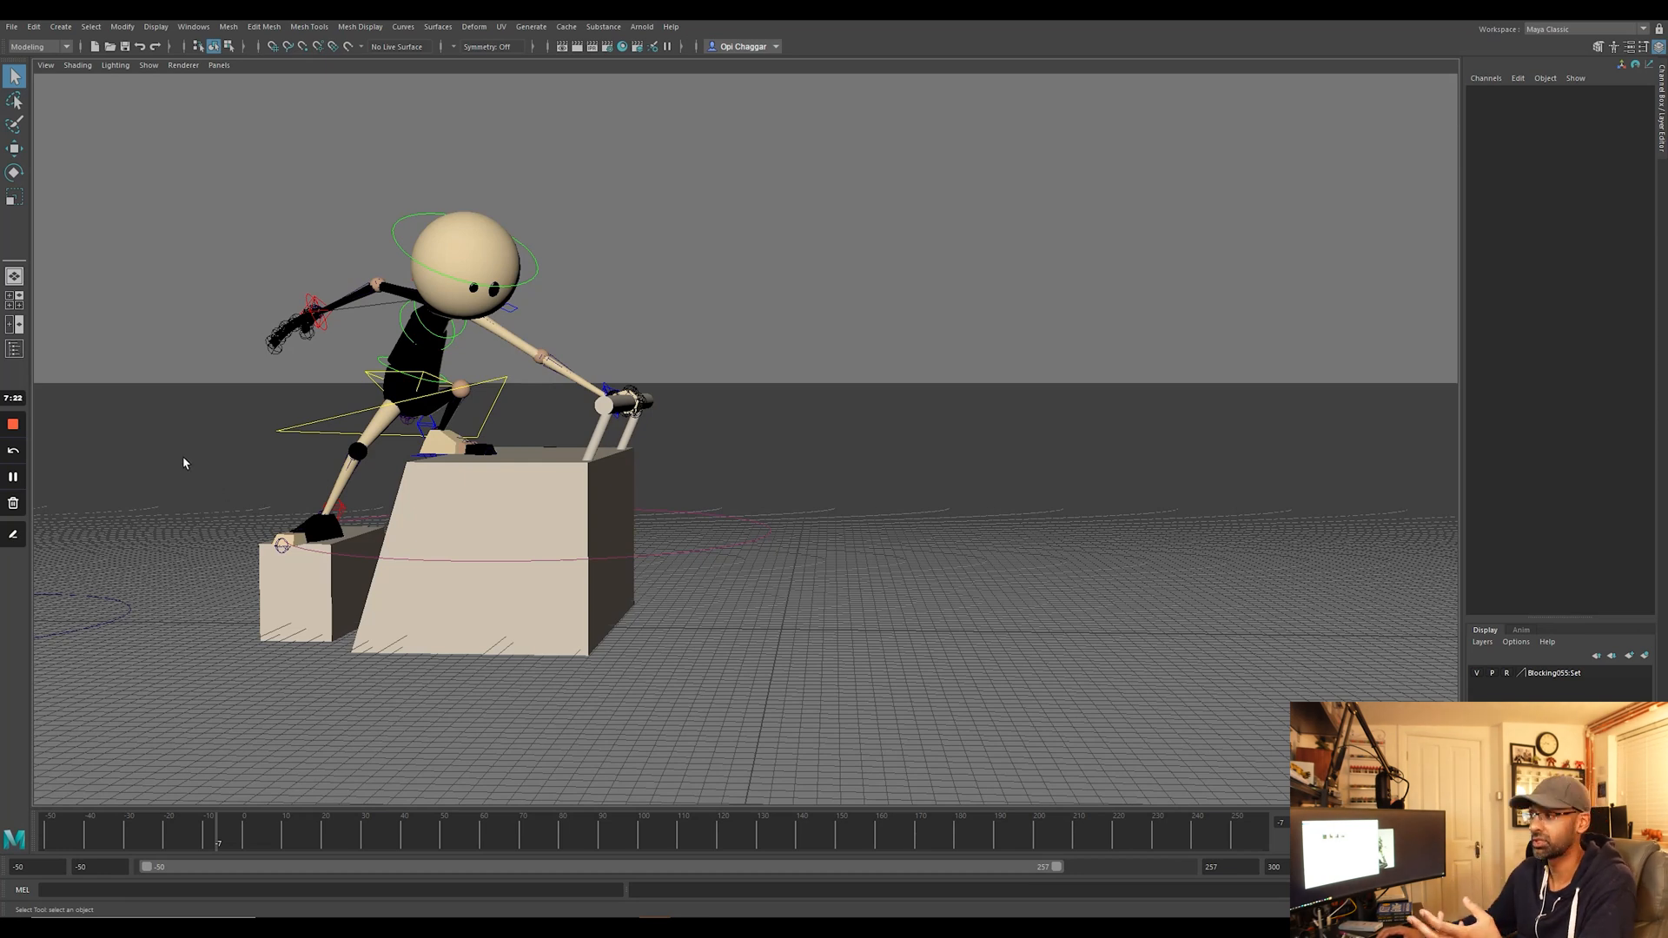
left_click(313, 428)
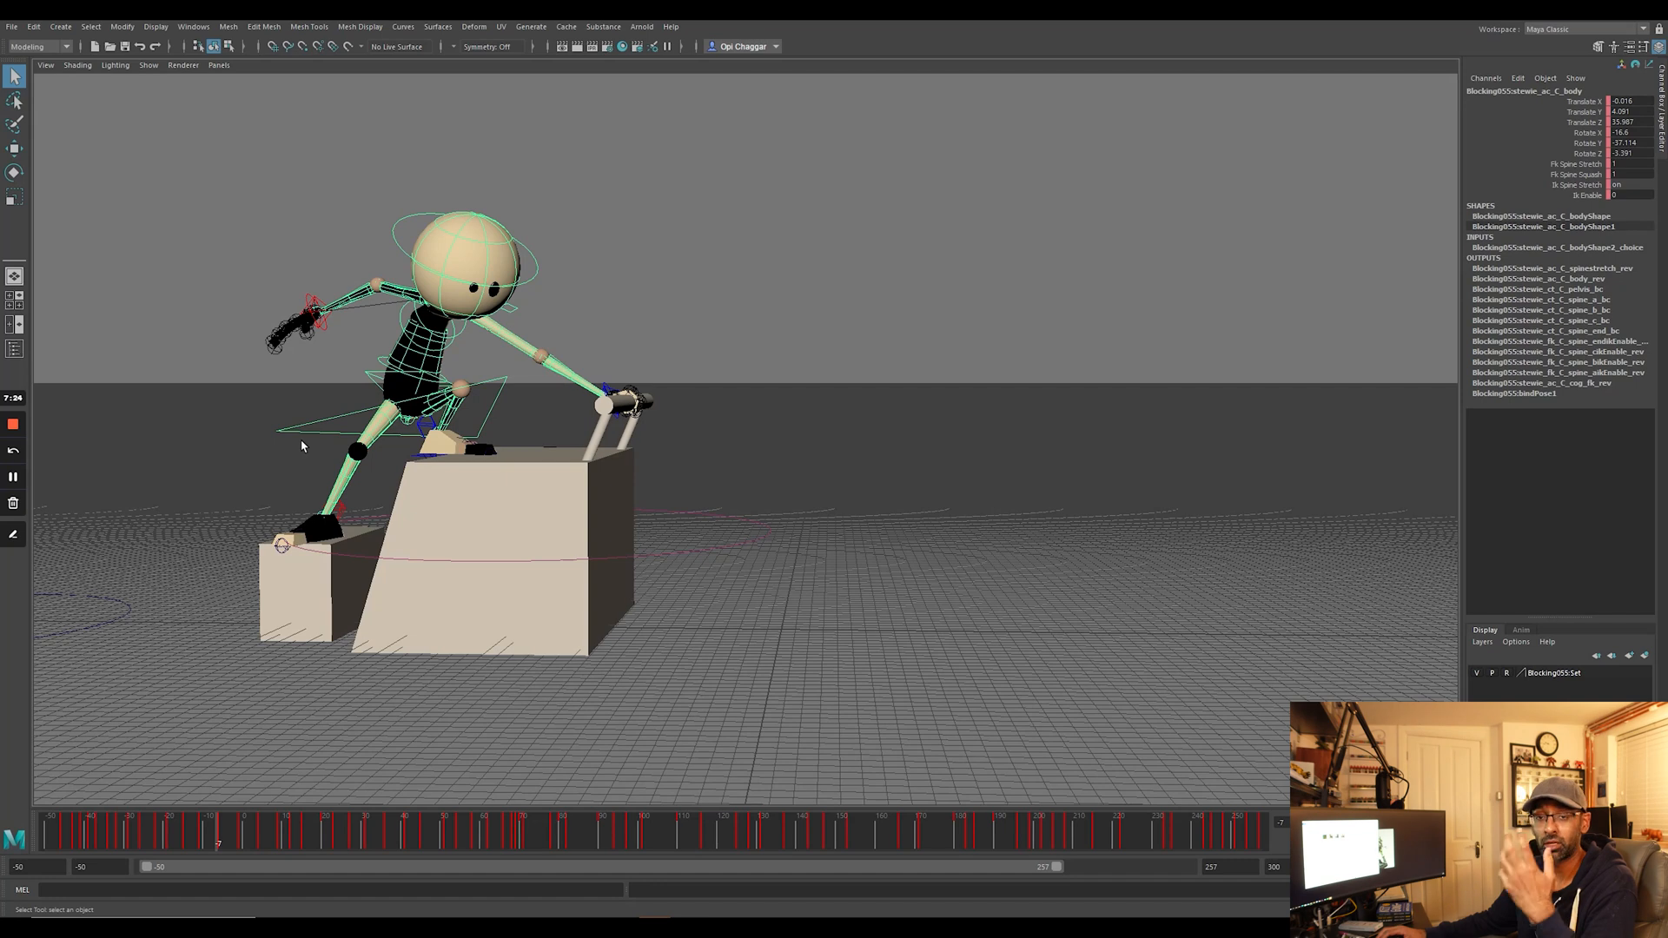
left_click_drag(148, 836, 50, 839)
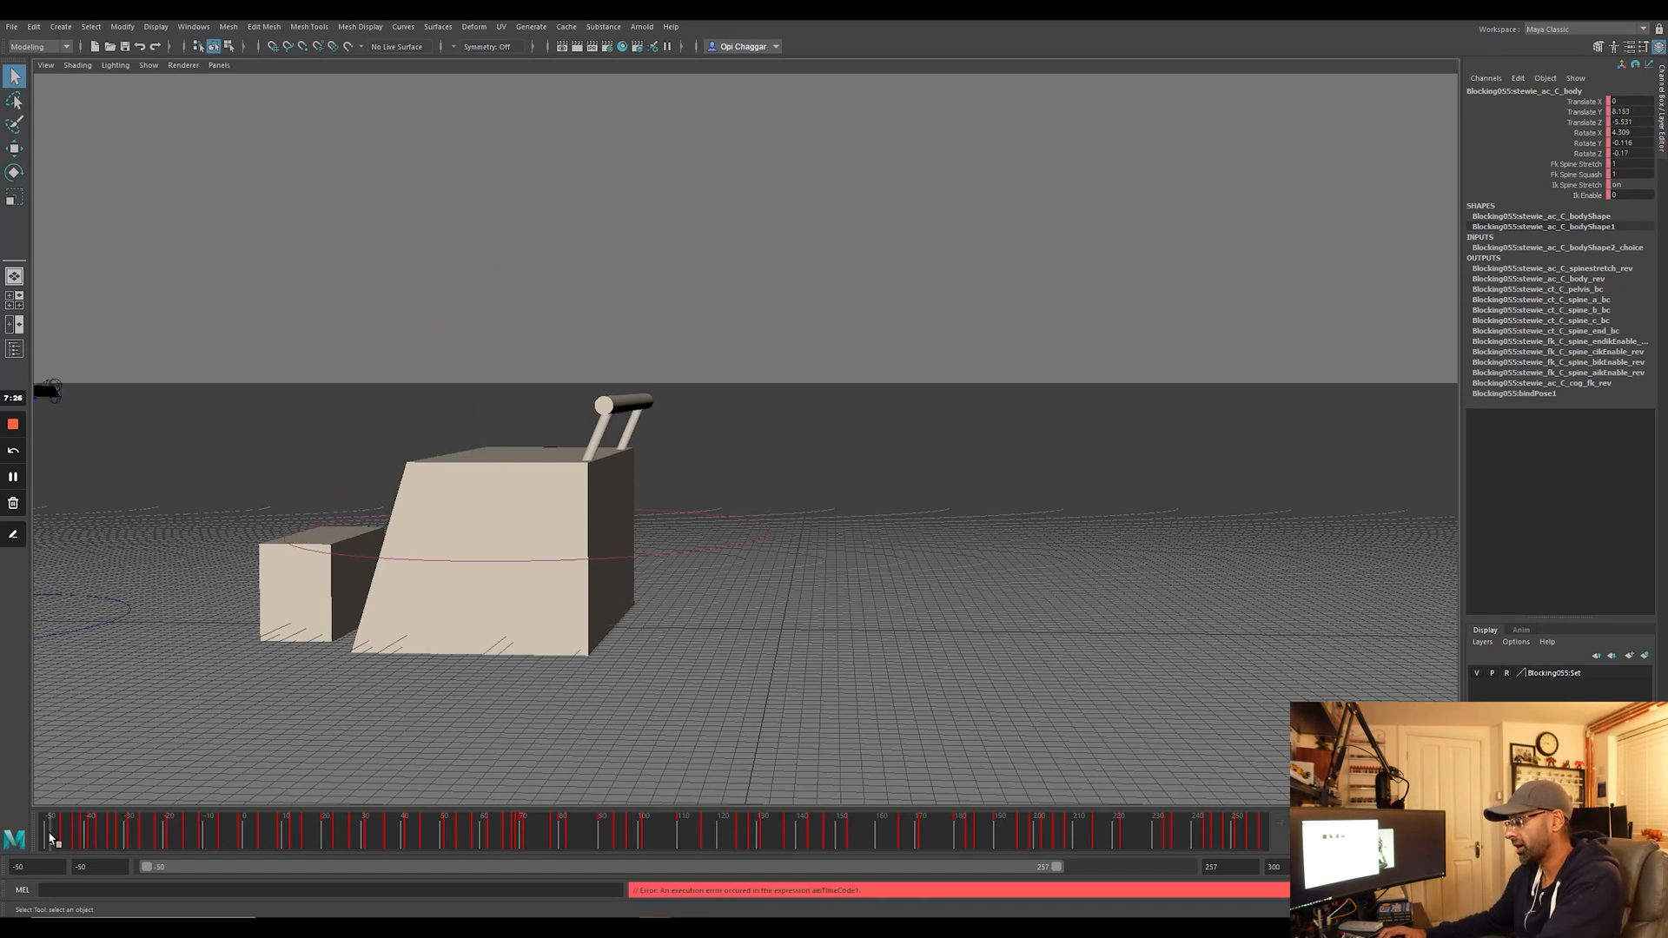
key("alt+v")
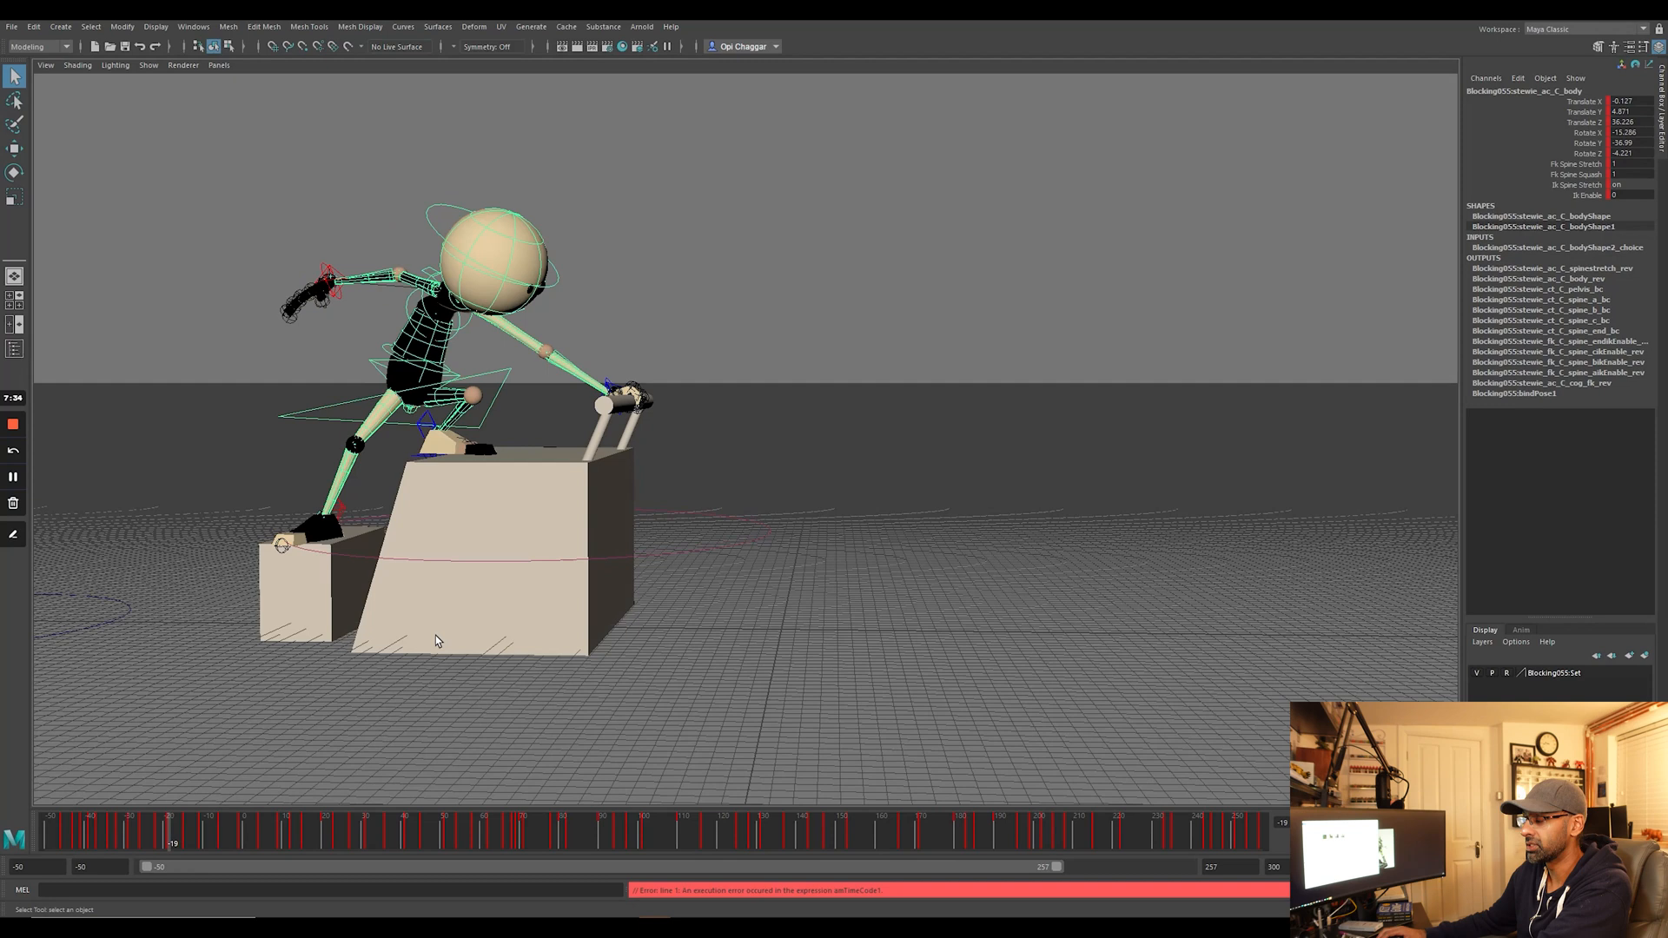
Step back and forth between the body control's keyed poses where the character grabs the handle.
key("comma")
key("comma")
key("period")
key("period")
key("period")
key("period")
key("comma")
key("comma")
key("comma")
key("comma")
key("period")
key("period")
key("period")
key("period")
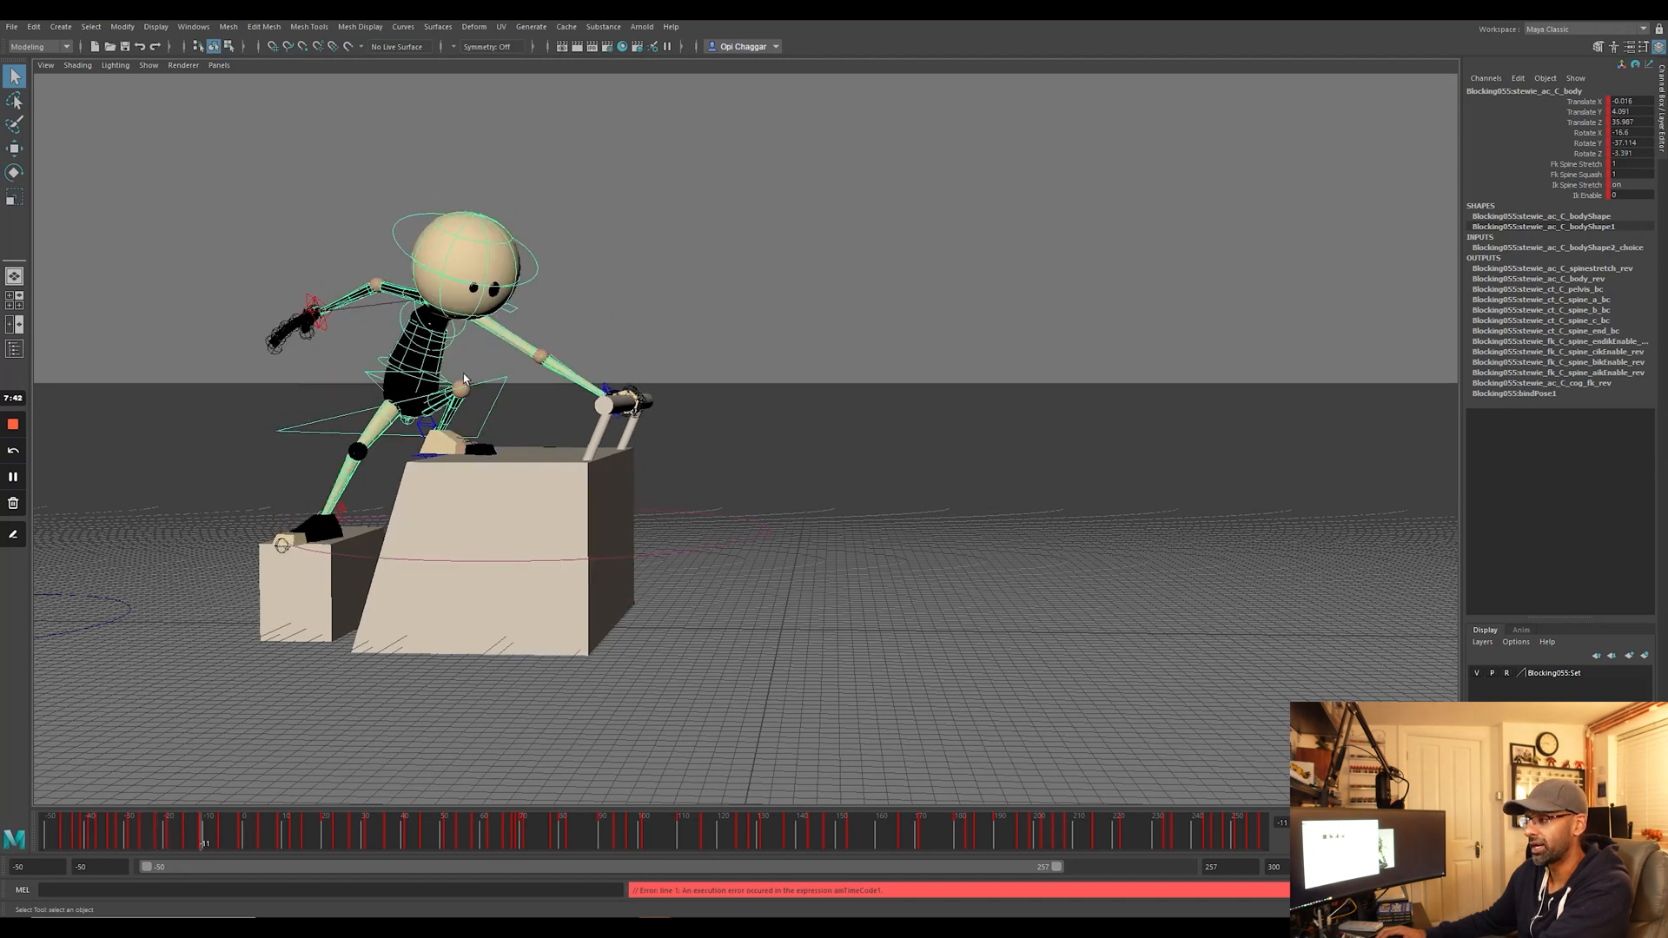
Step forward through the following keyed poses to the crouch on top of the large block.
key("period")
key("period")
key("period")
key("period")
key("period")
key("period")
key("period")
key("period")
key("period")
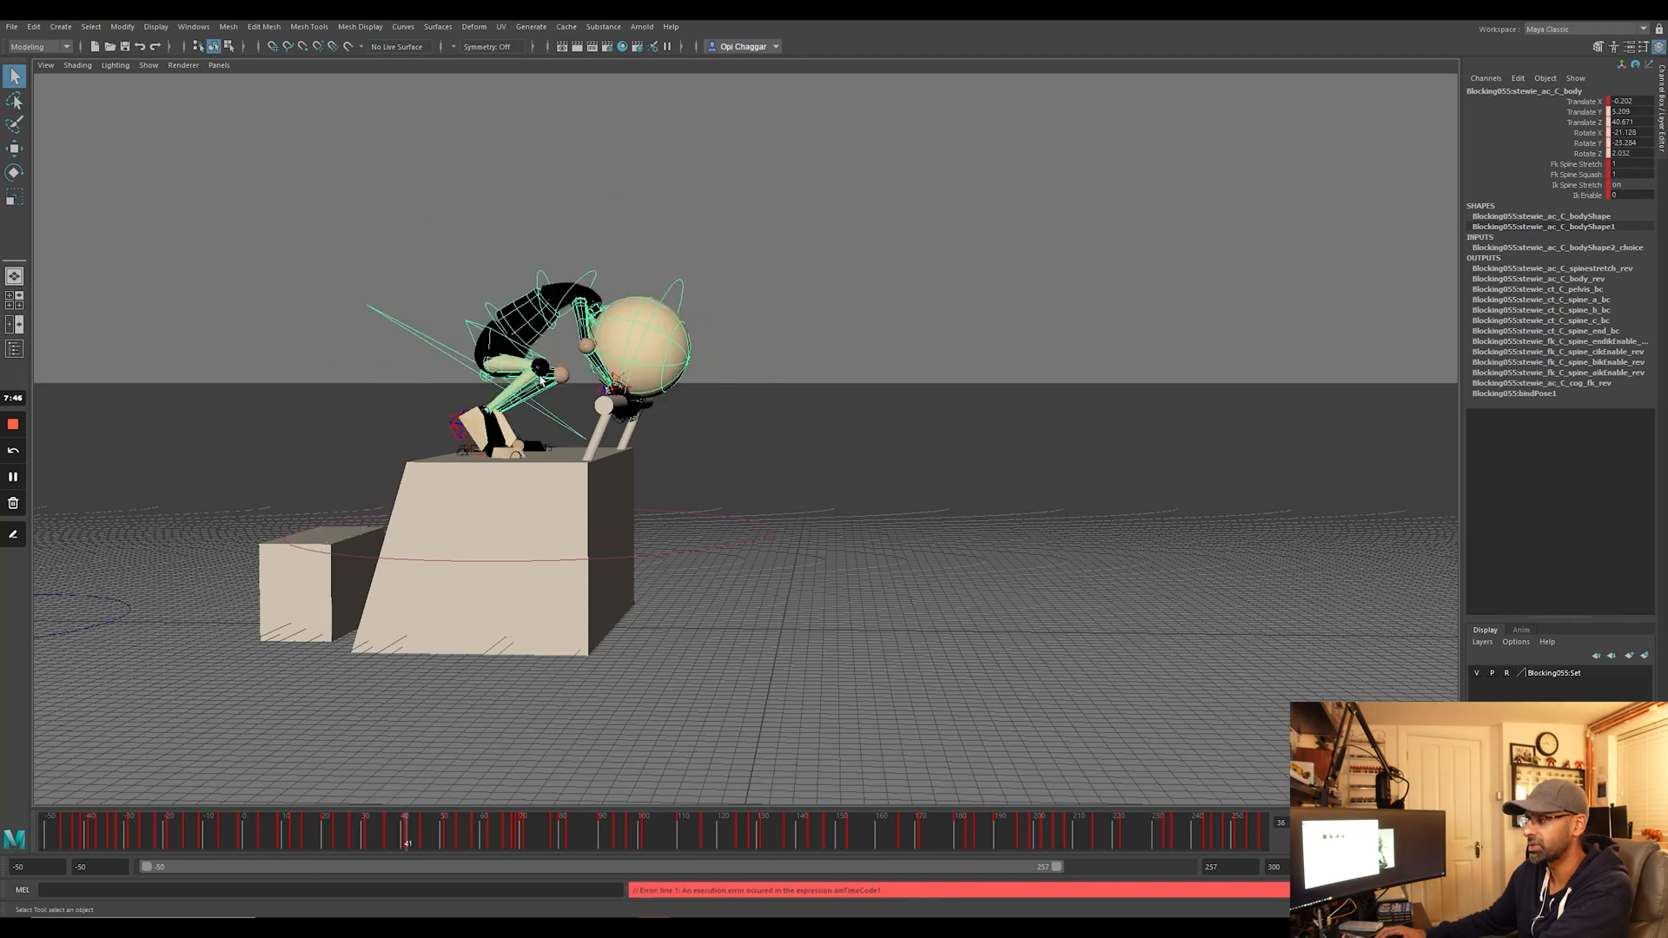
Step through the body control's keyed poses from the crouch on the large block to the landing behind it.
key("period")
key("period")
key("period")
key("period")
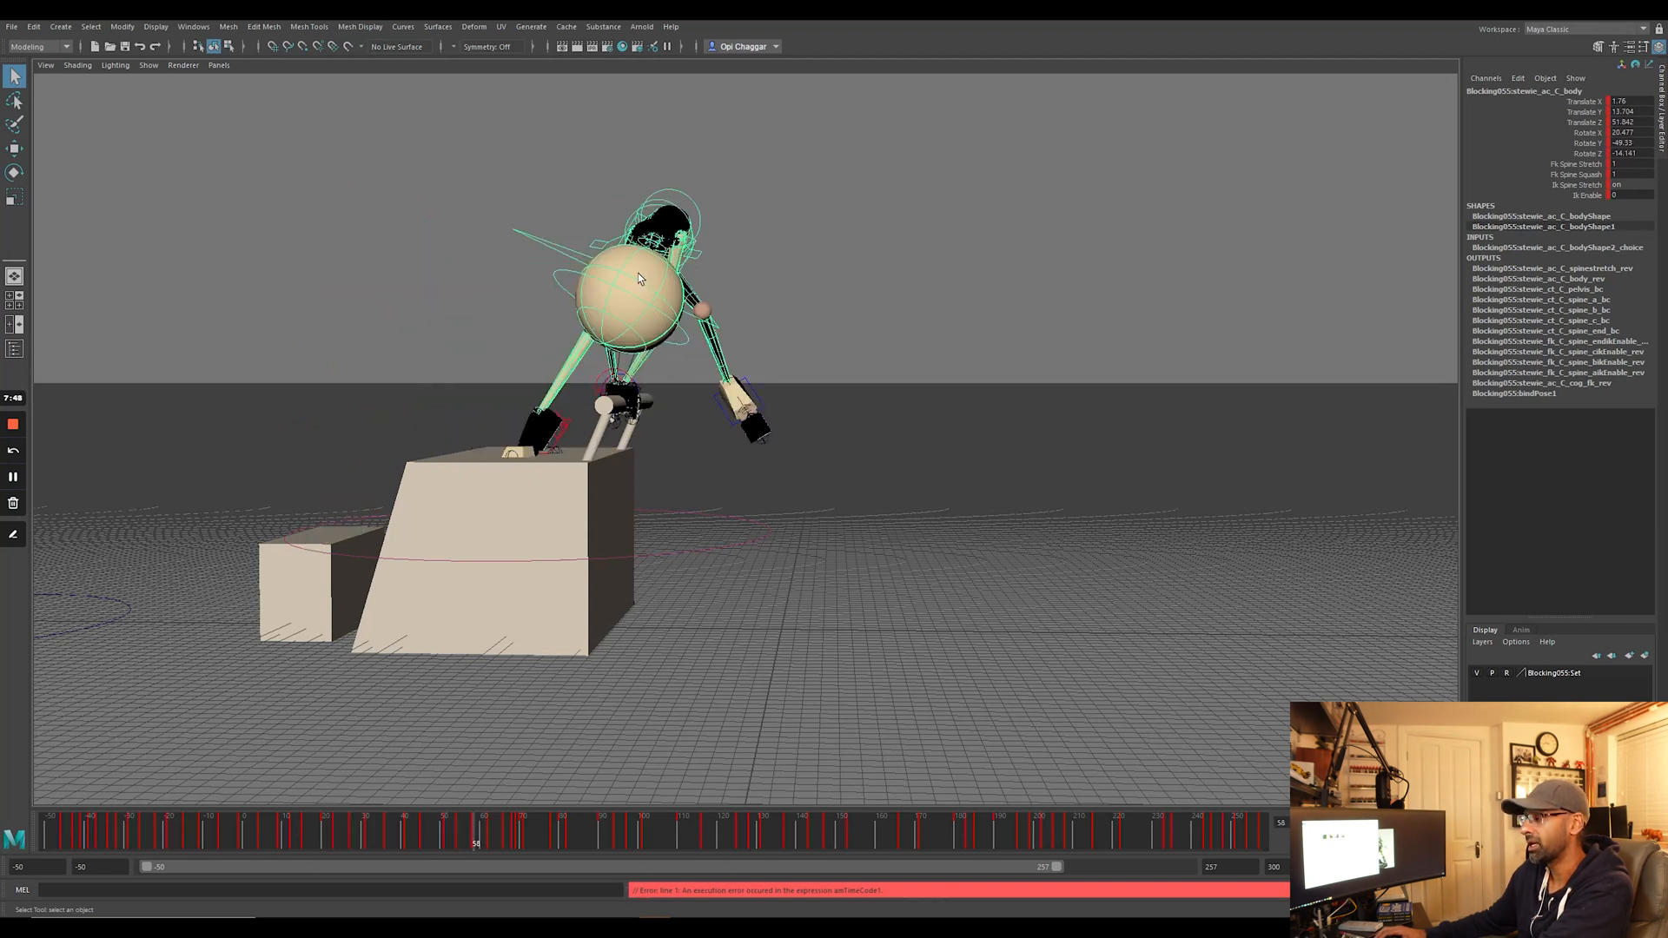
key("comma")
key("period")
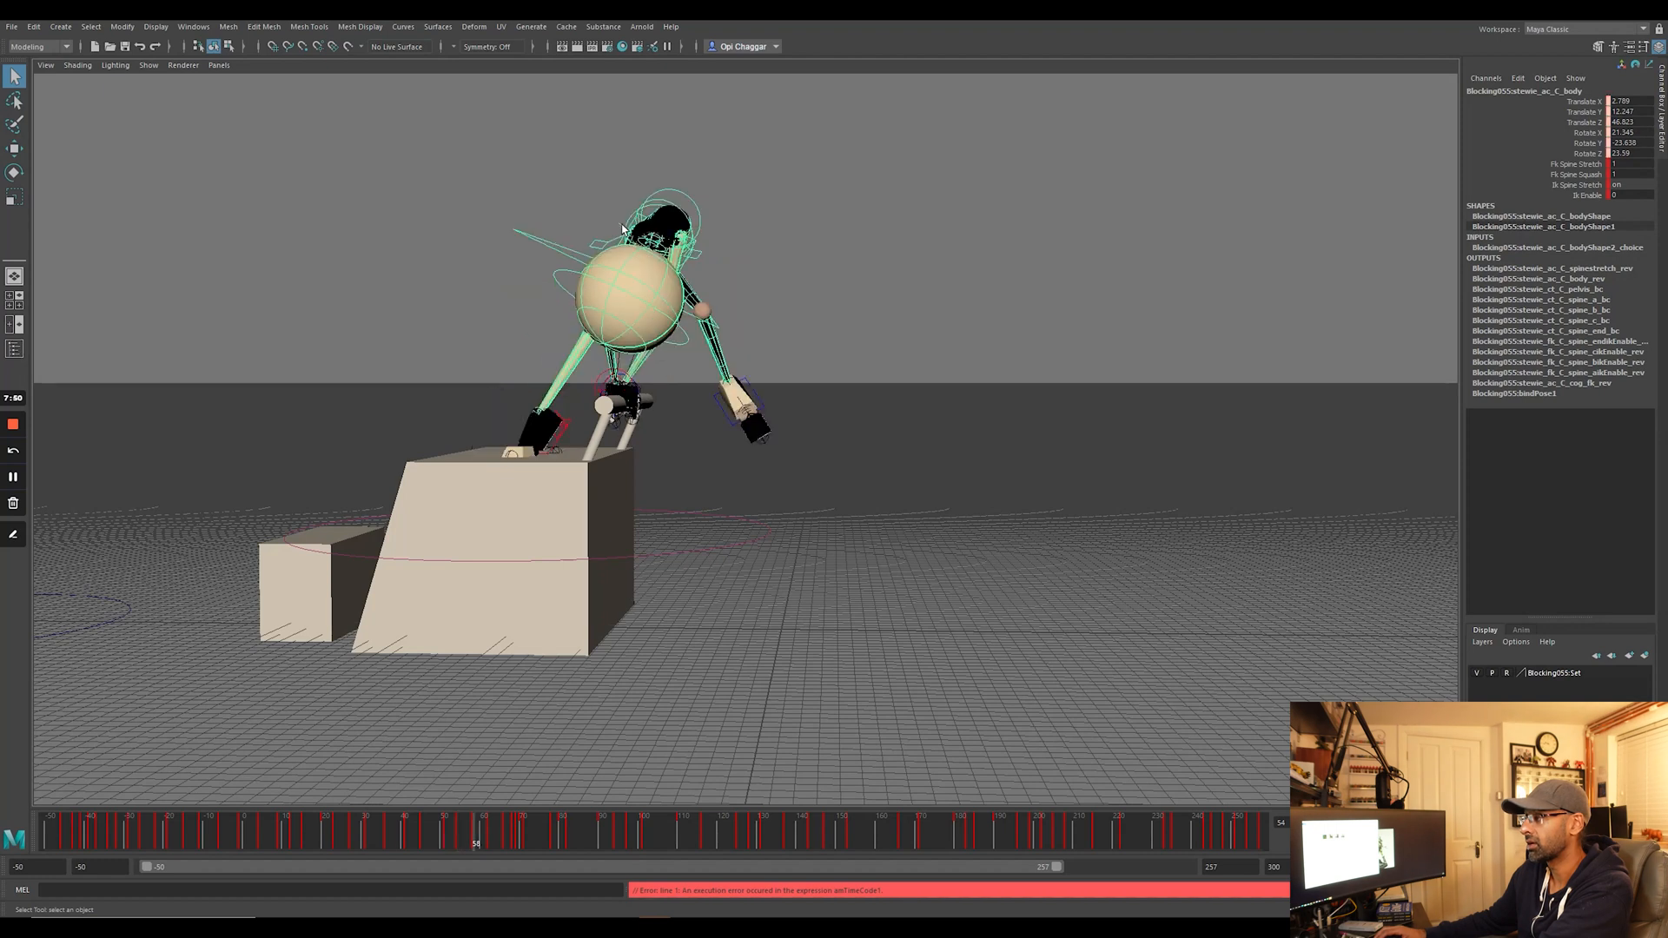
key("period")
key("period")
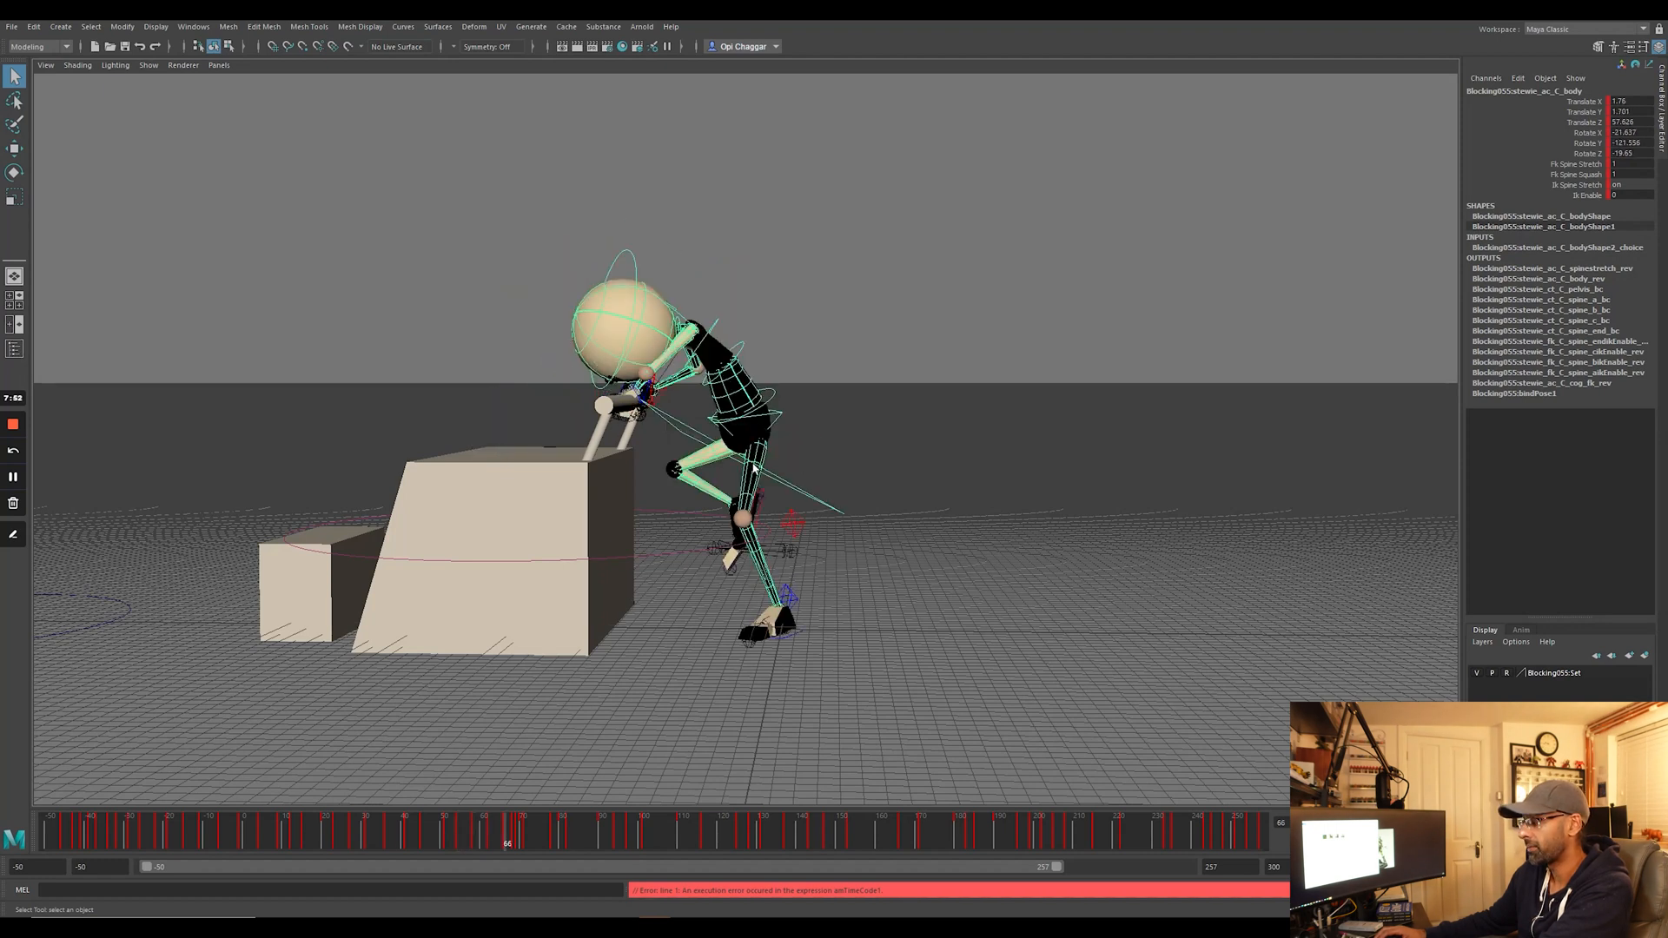
Step forward through the pulling poses to frame 82, going back and forth between the leaning-back and upright keys to compare them.
key("period")
key("period")
key("period")
key("w")
key("period")
key("period")
key("period")
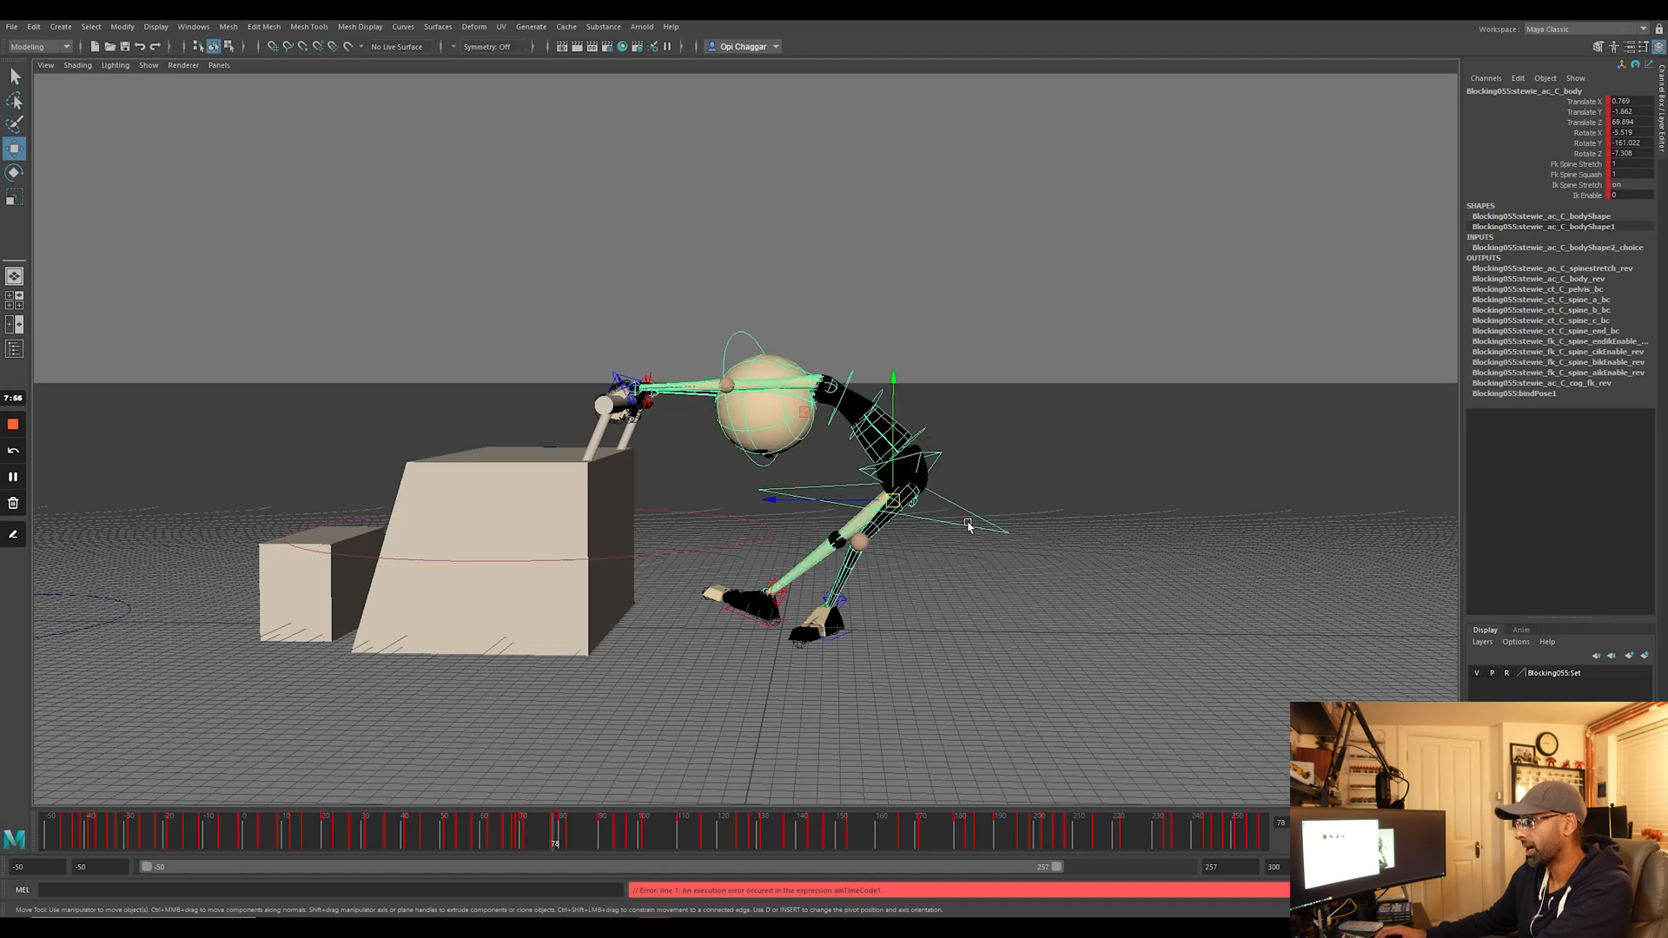
key("period")
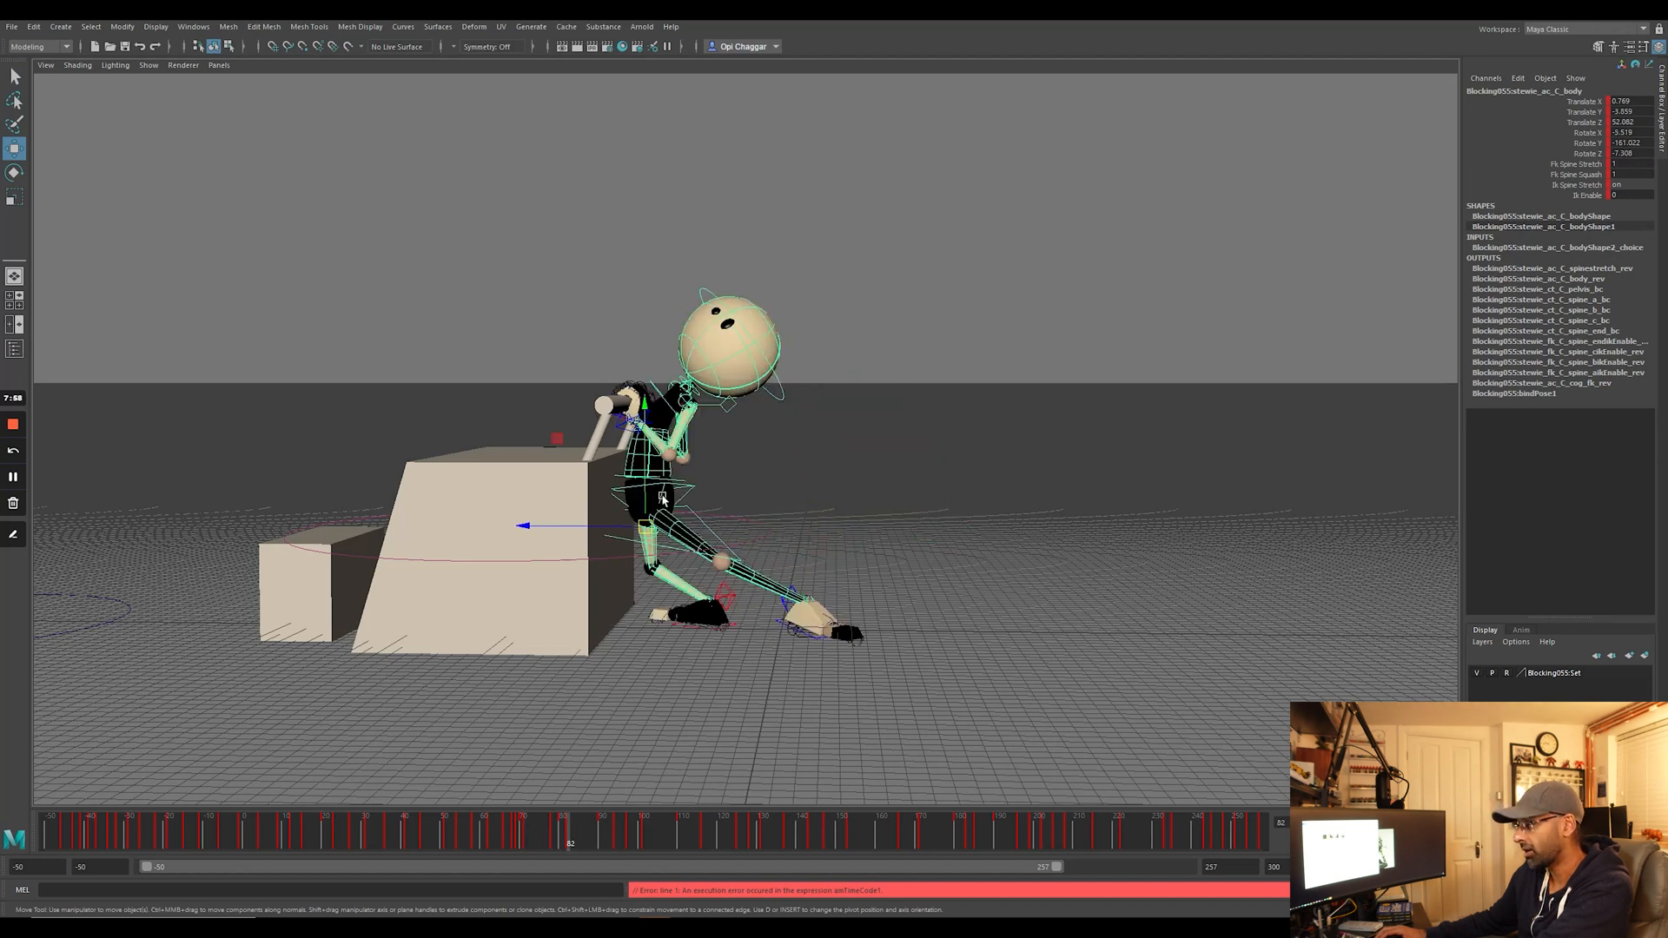
key("comma")
key("comma")
key("period")
key("period")
key("period")
key("comma")
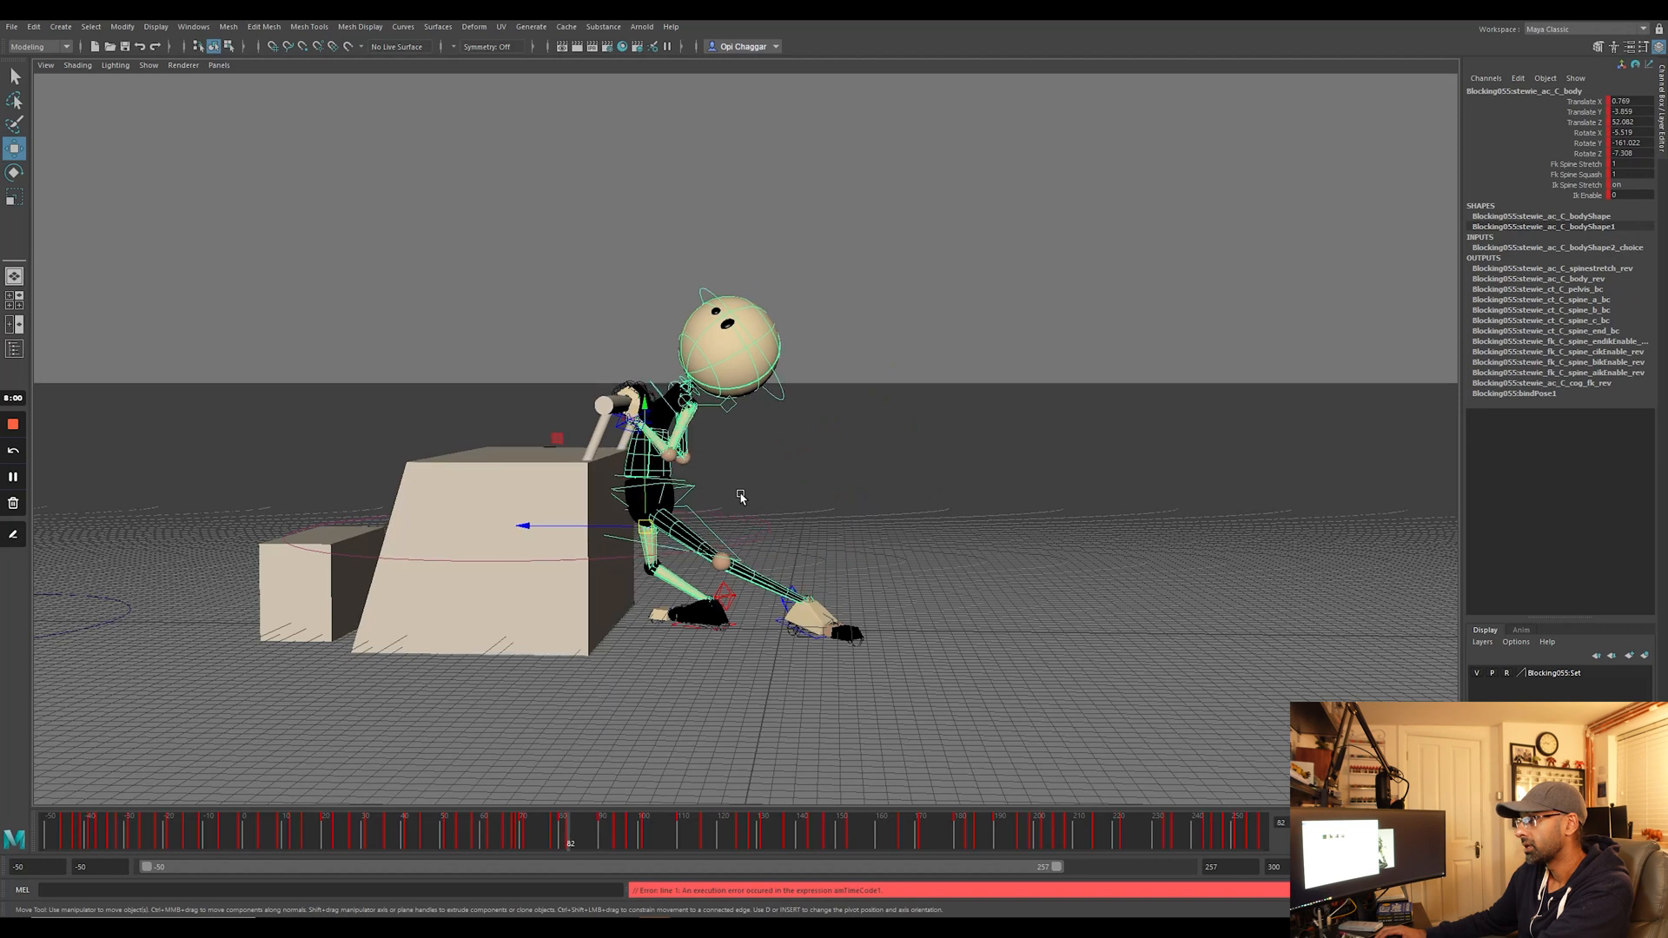
Examine the one-armed pull keys and step on to the pose with the character leaning a hand on the block at frame 128.
key("period")
key("period")
key("period")
key("period")
key("period")
key("period")
key("period")
key("period")
key("comma")
key("comma")
key("comma")
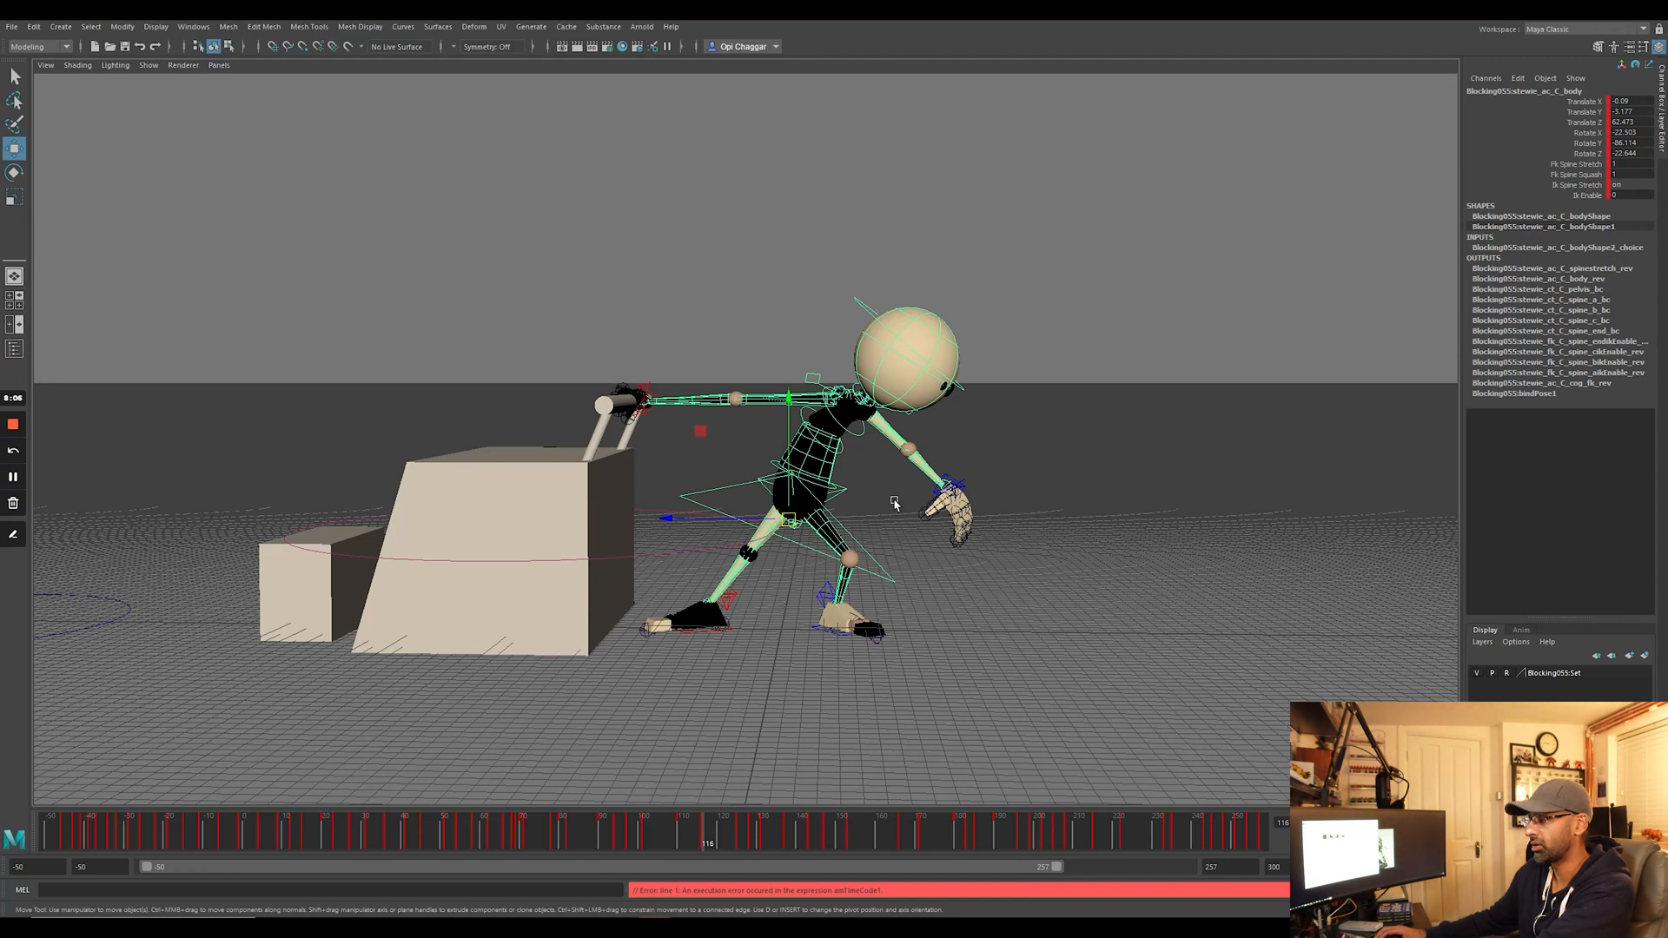
key("period")
key("period")
key("period")
key("period")
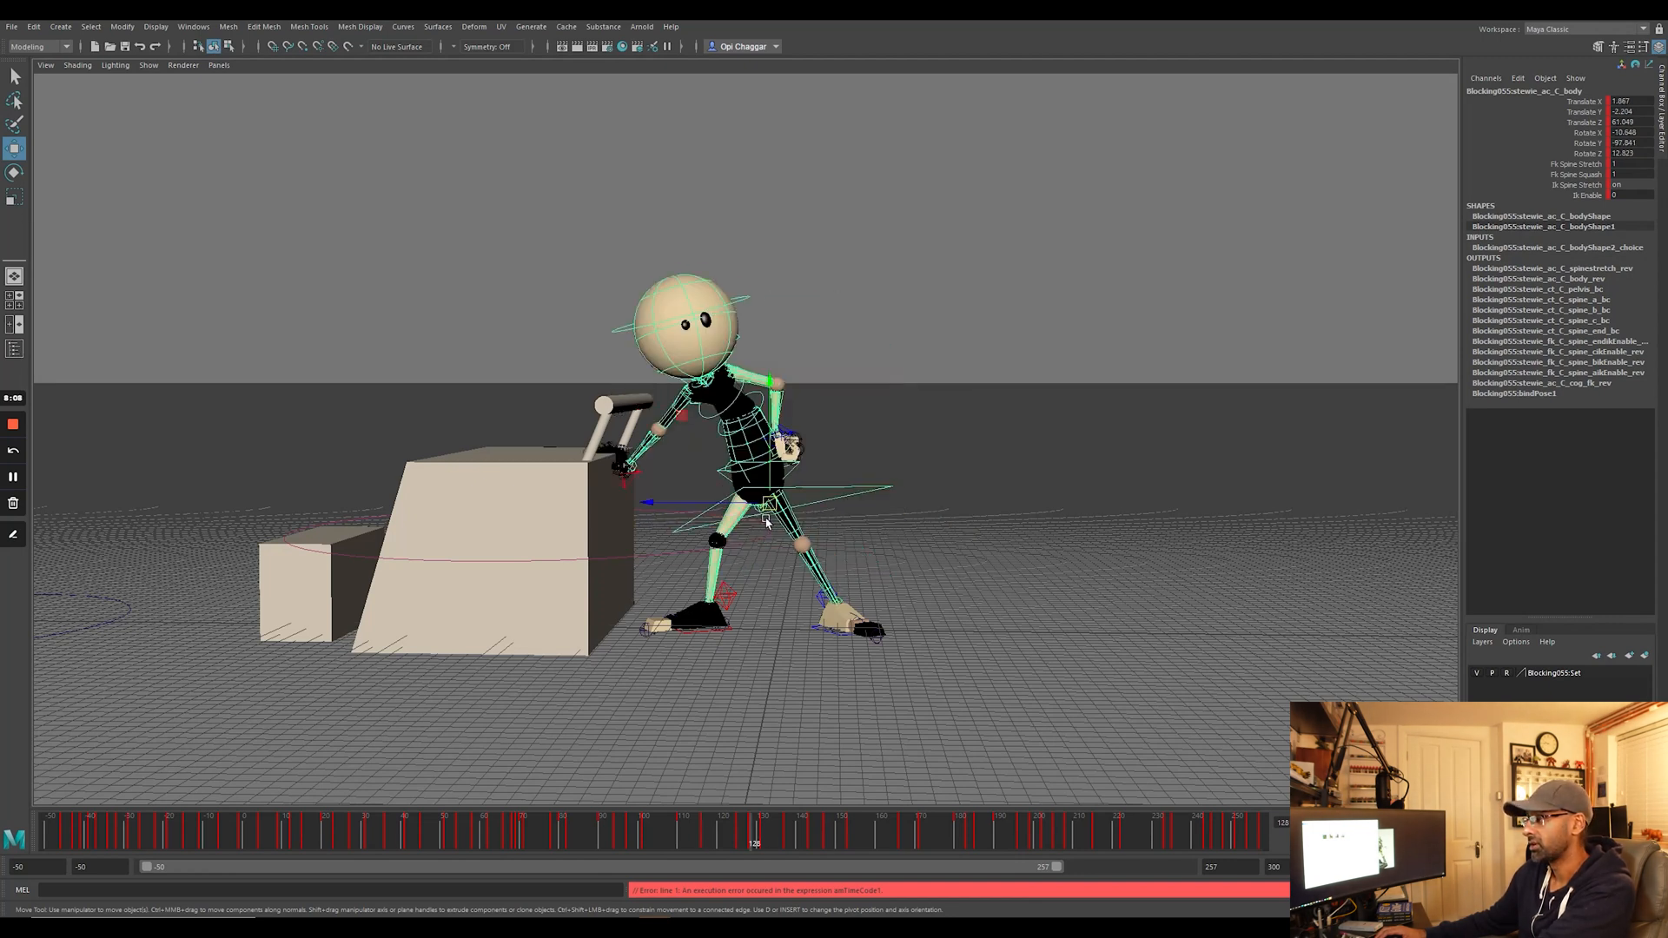
Step on to the wind-up pose at frame 180 and compare it with its neighbouring keys.
key("period")
key("period")
key("period")
key("period")
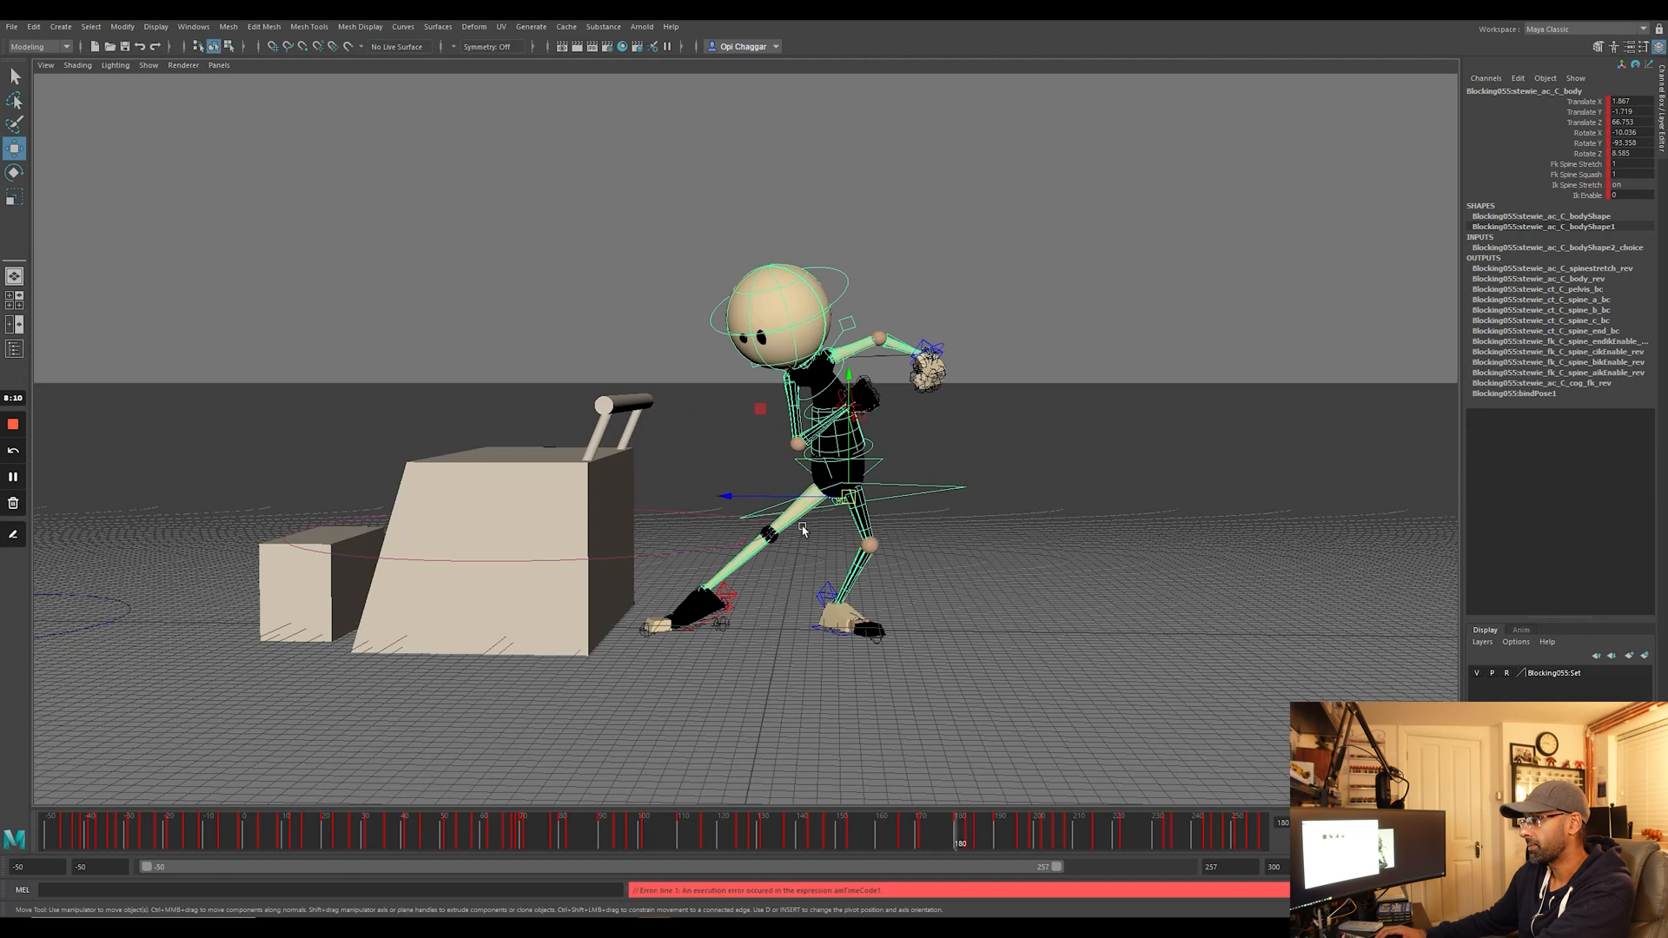
key("comma")
key("period")
key("comma")
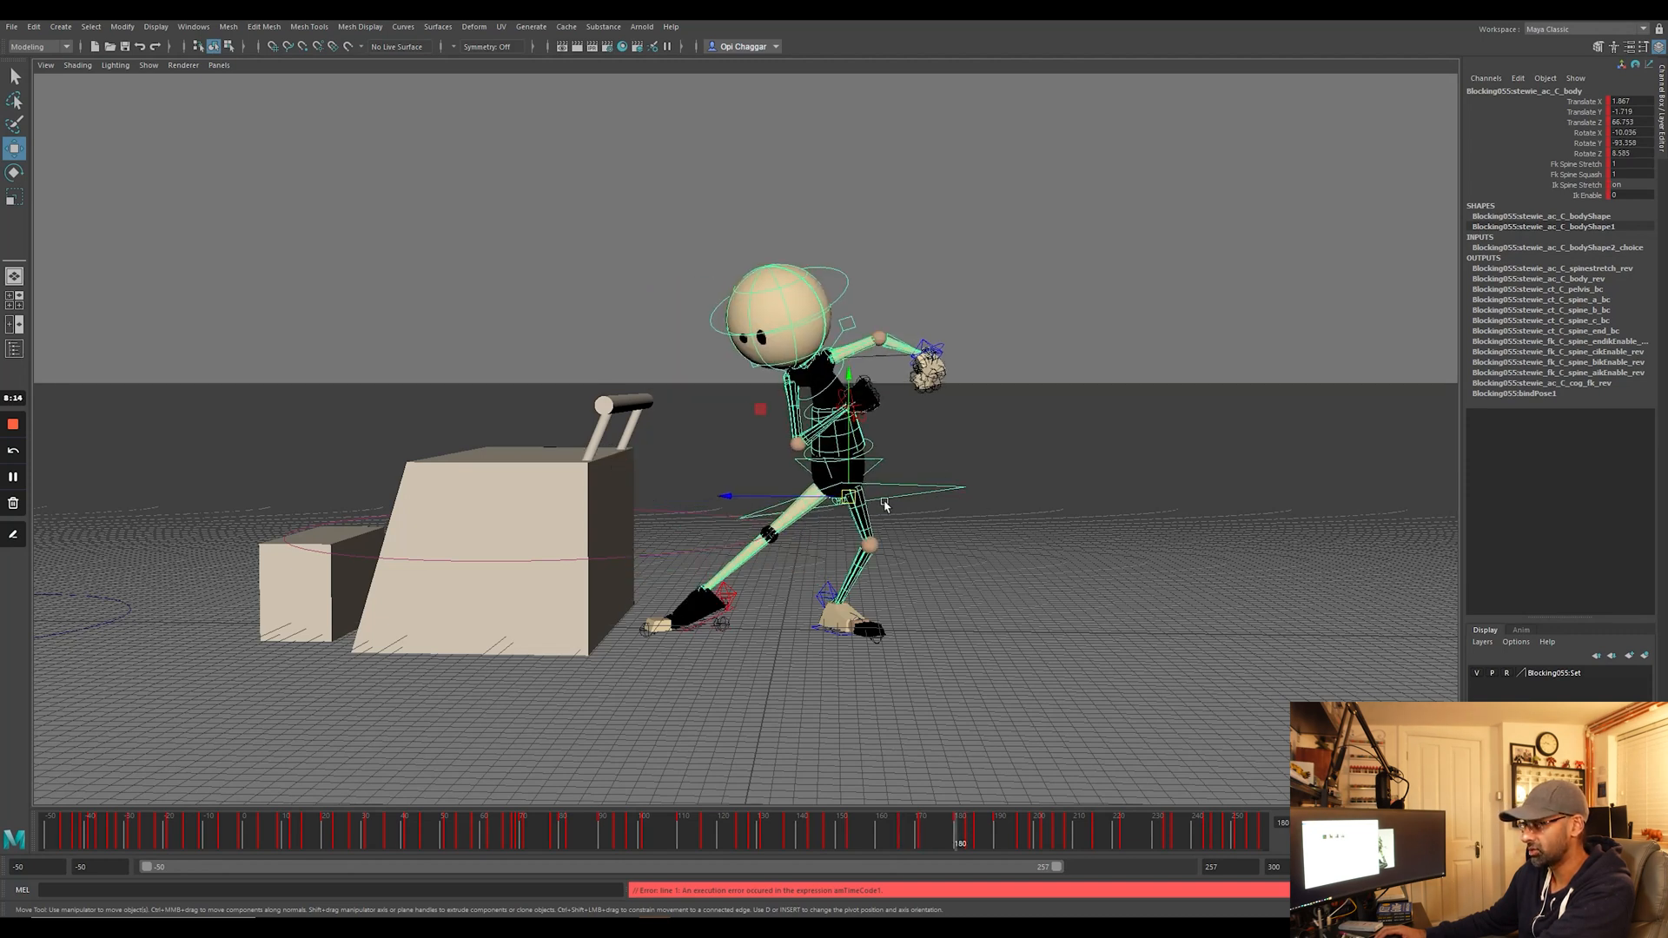
Step through the remaining keys to the poses where the character pushes backwards against the tilted block.
key("period")
key("period")
key("period")
key("period")
key("period")
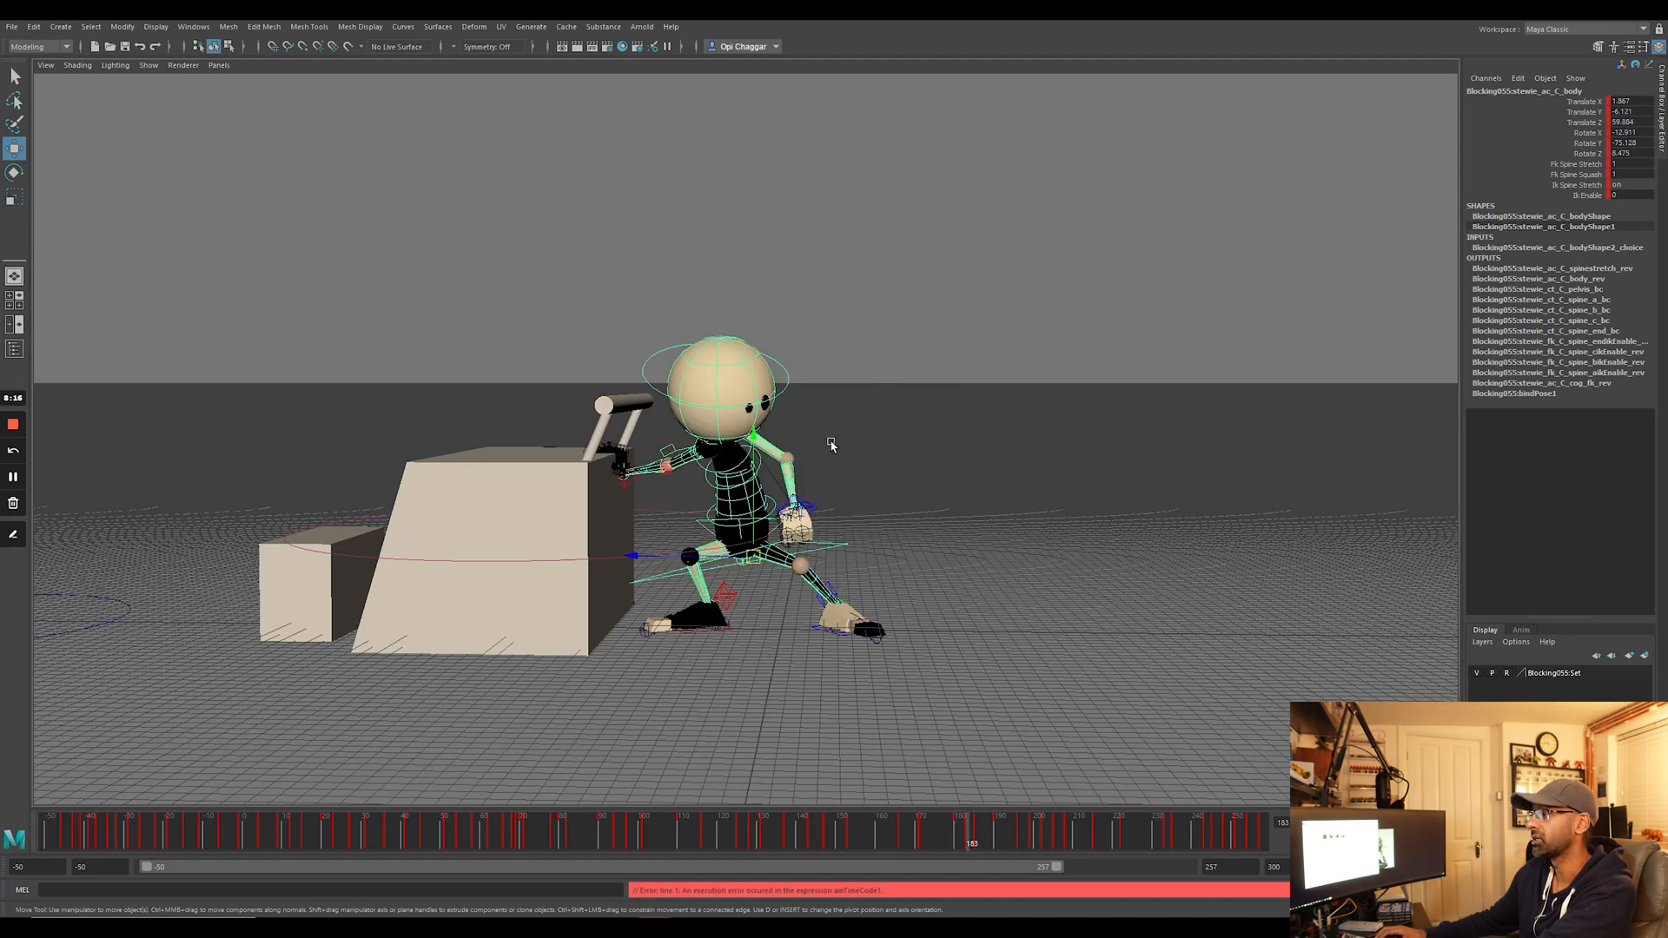
key("period")
key("period")
key("period")
key("period")
key("period")
key("period")
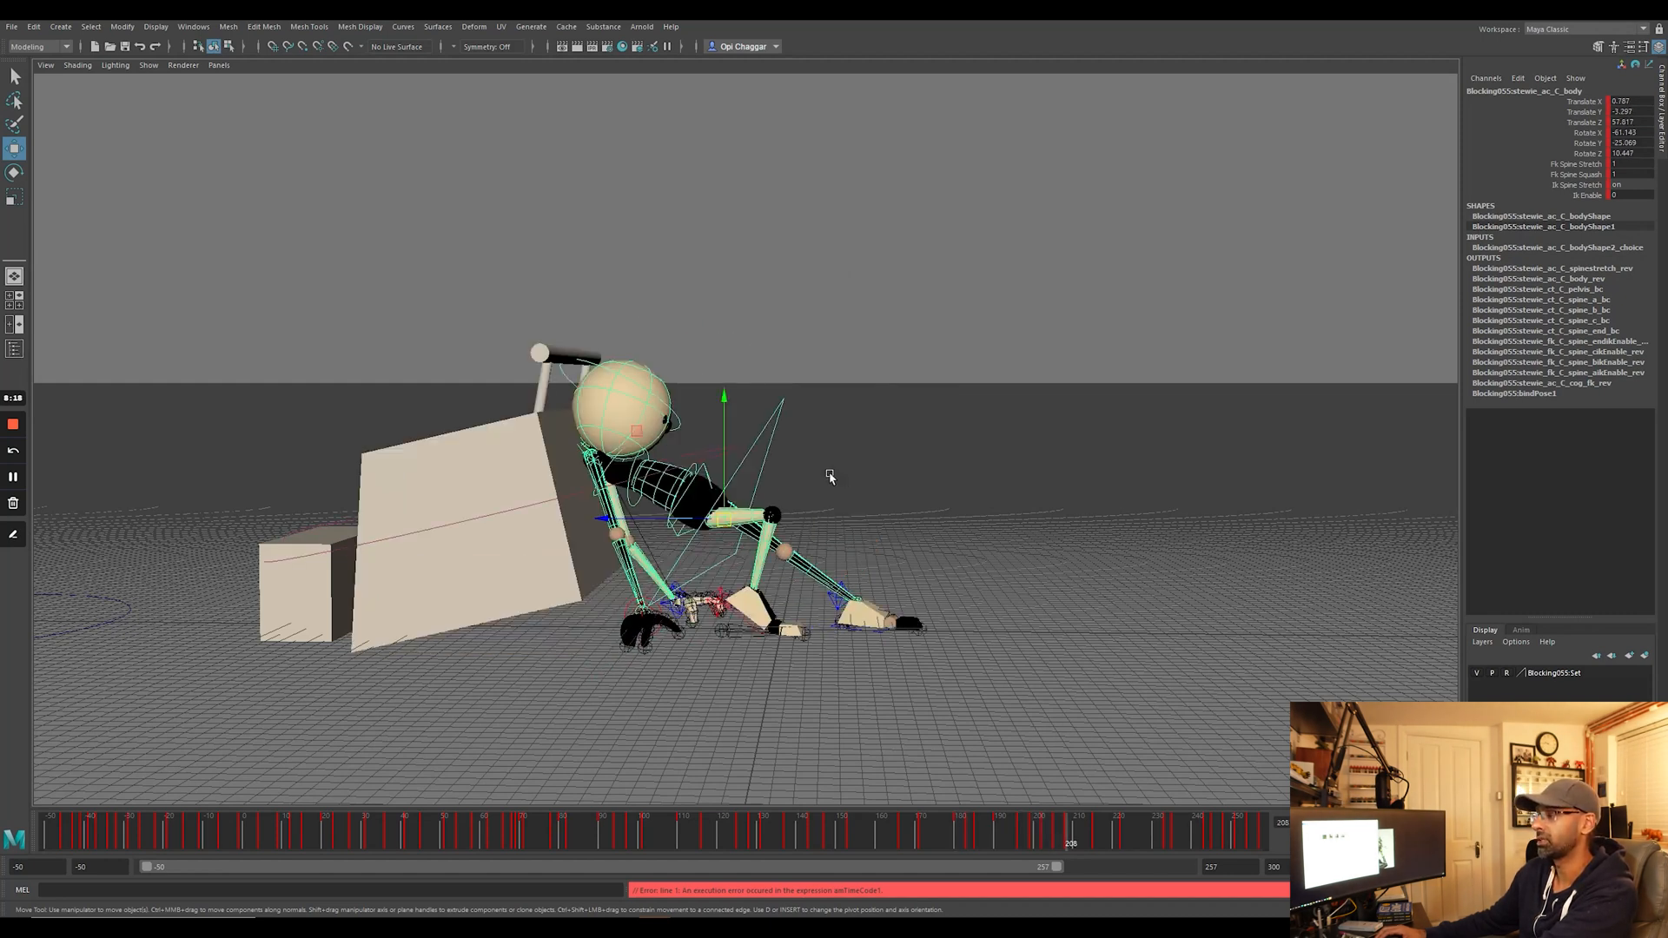
key("period")
Rewind the blocking to frame -50 and scrub through the jump, pull and rest poses to review them.
left_click_drag(765, 829, 48, 821)
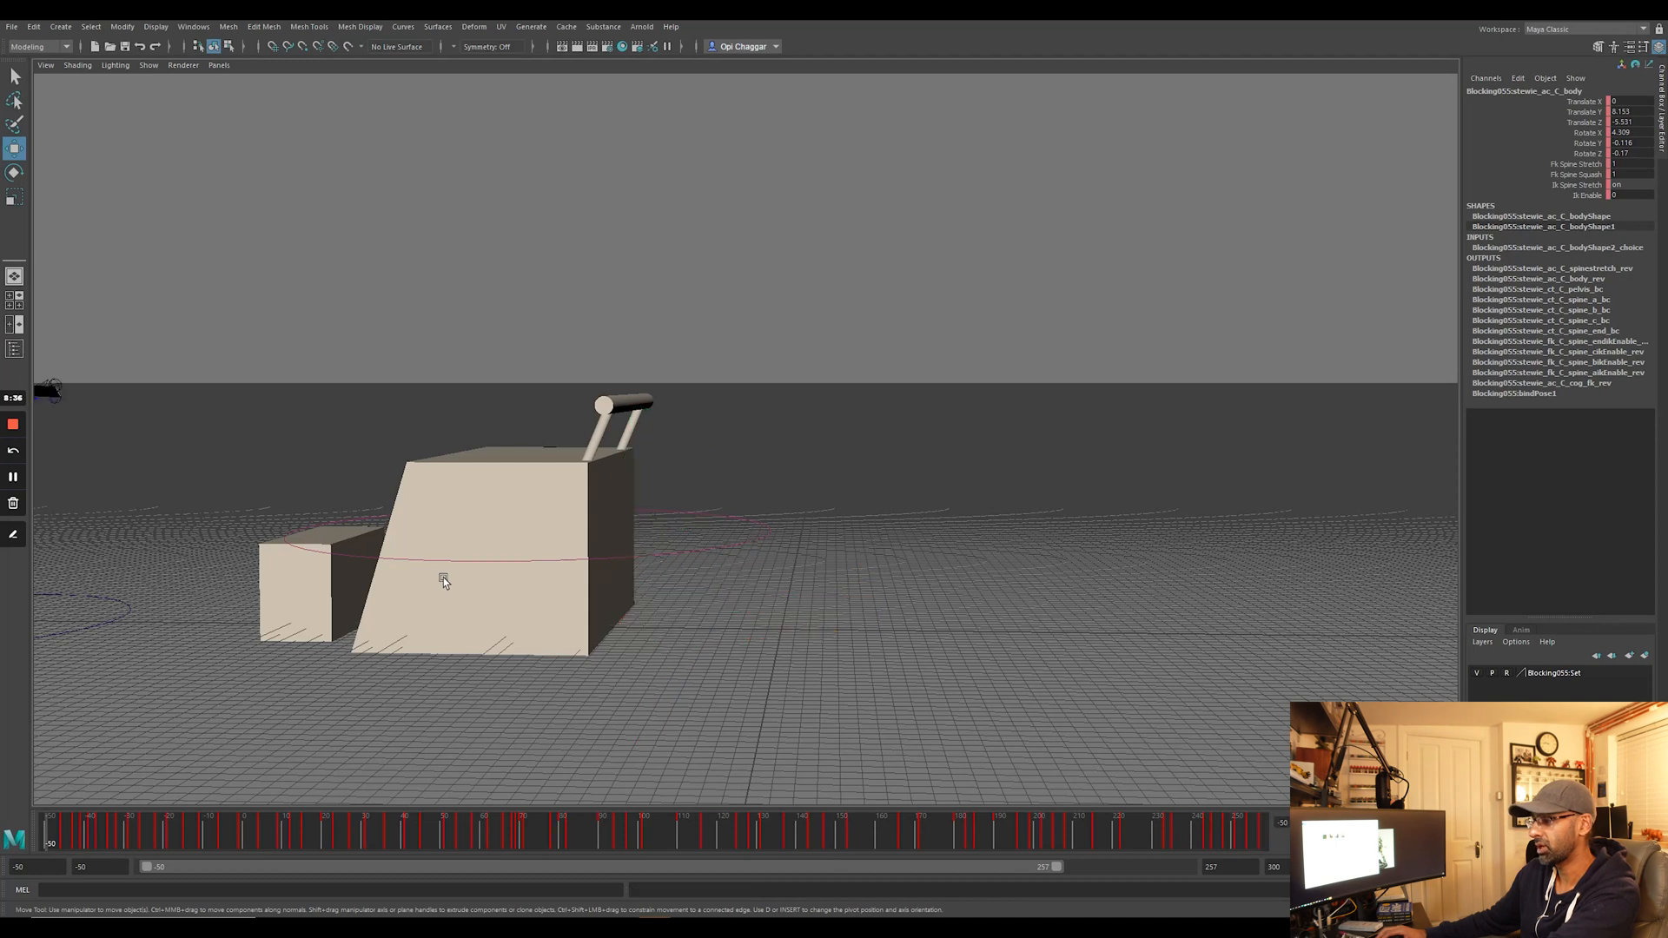
left_click_drag(372, 836, 479, 781)
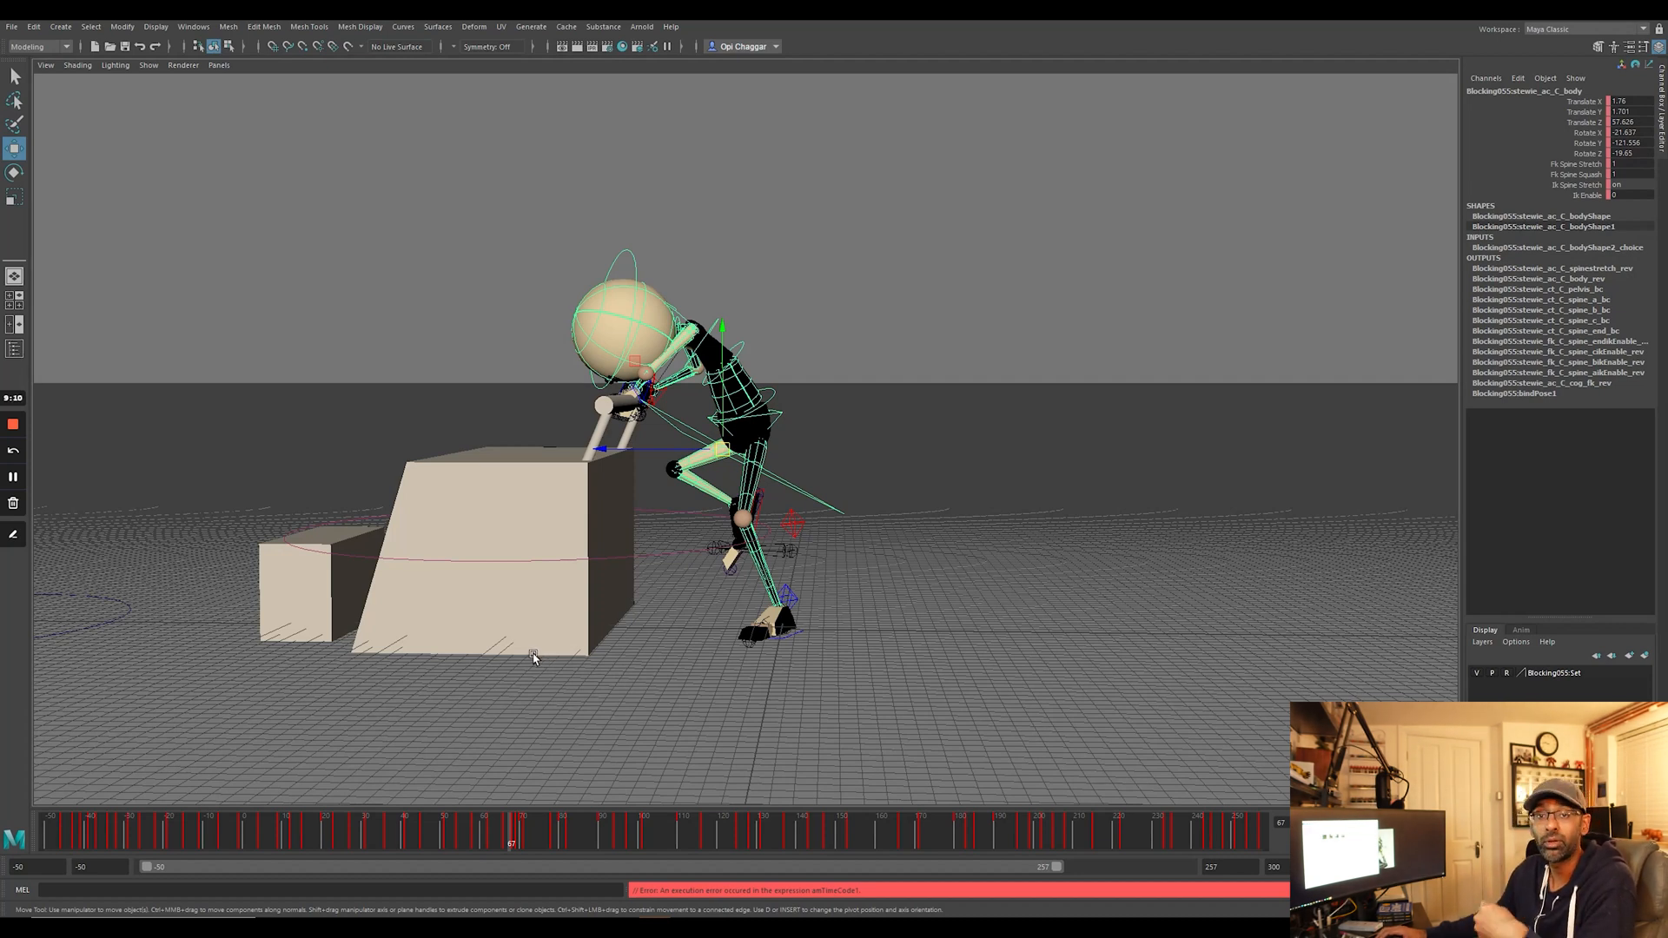
mouse_move(370, 845)
left_mouse_down()
mouse_move(63, 842)
mouse_move(863, 847)
mouse_move(330, 843)
left_mouse_up()
left_click_drag(54, 835, 862, 843)
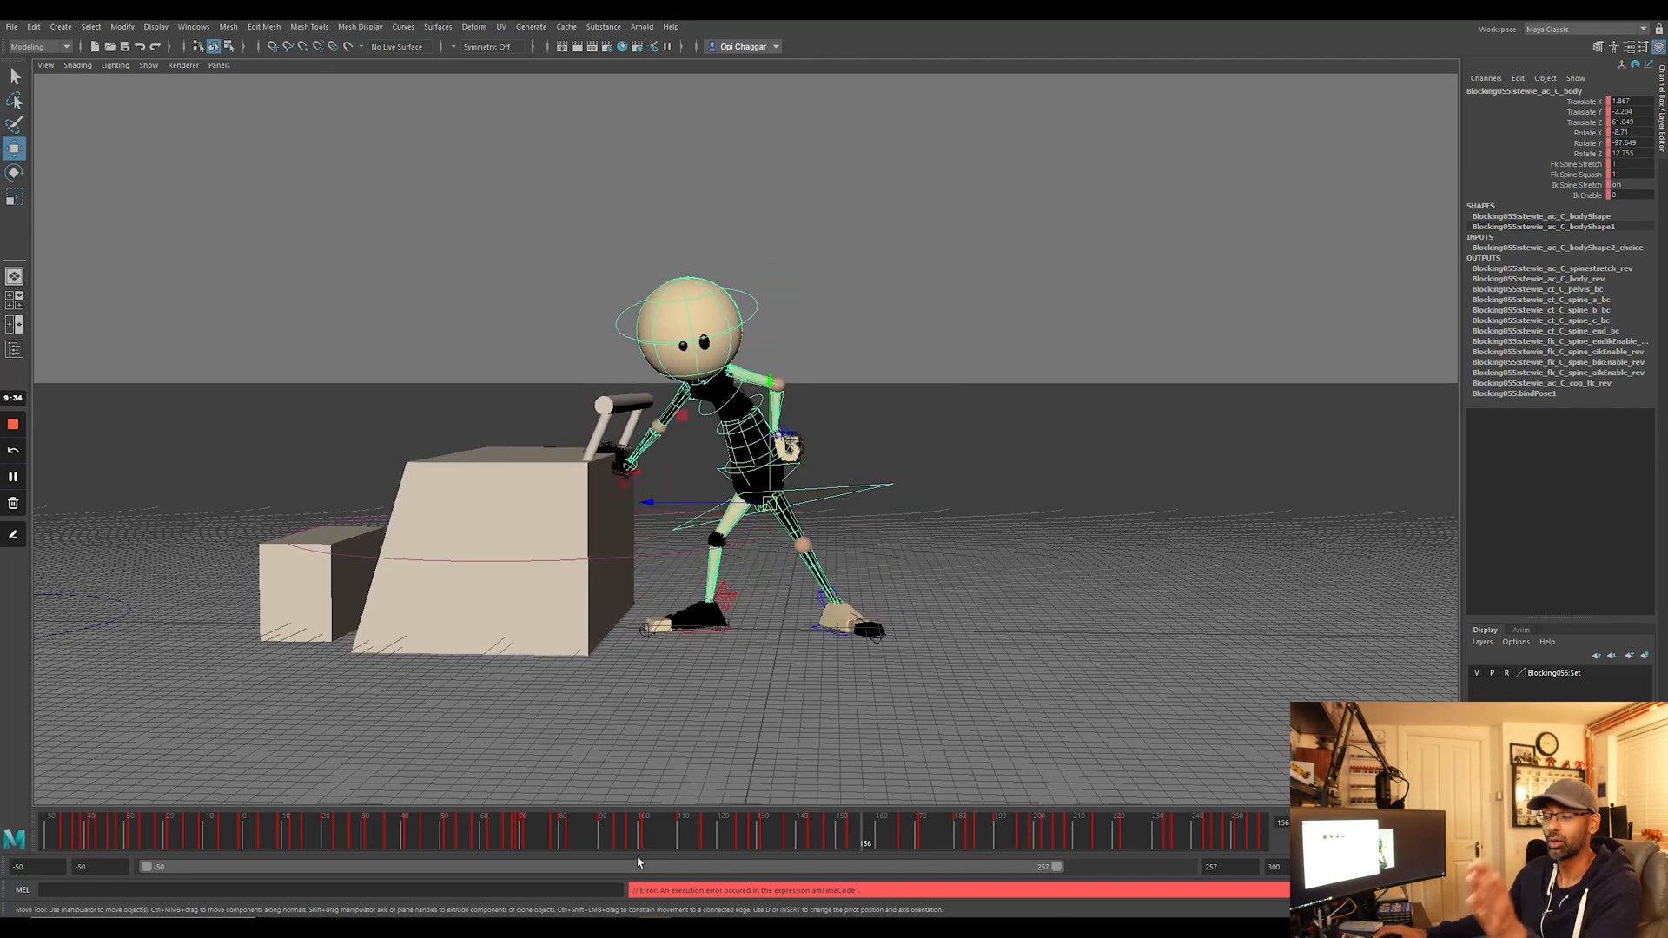
left_click_drag(609, 825, 74, 810)
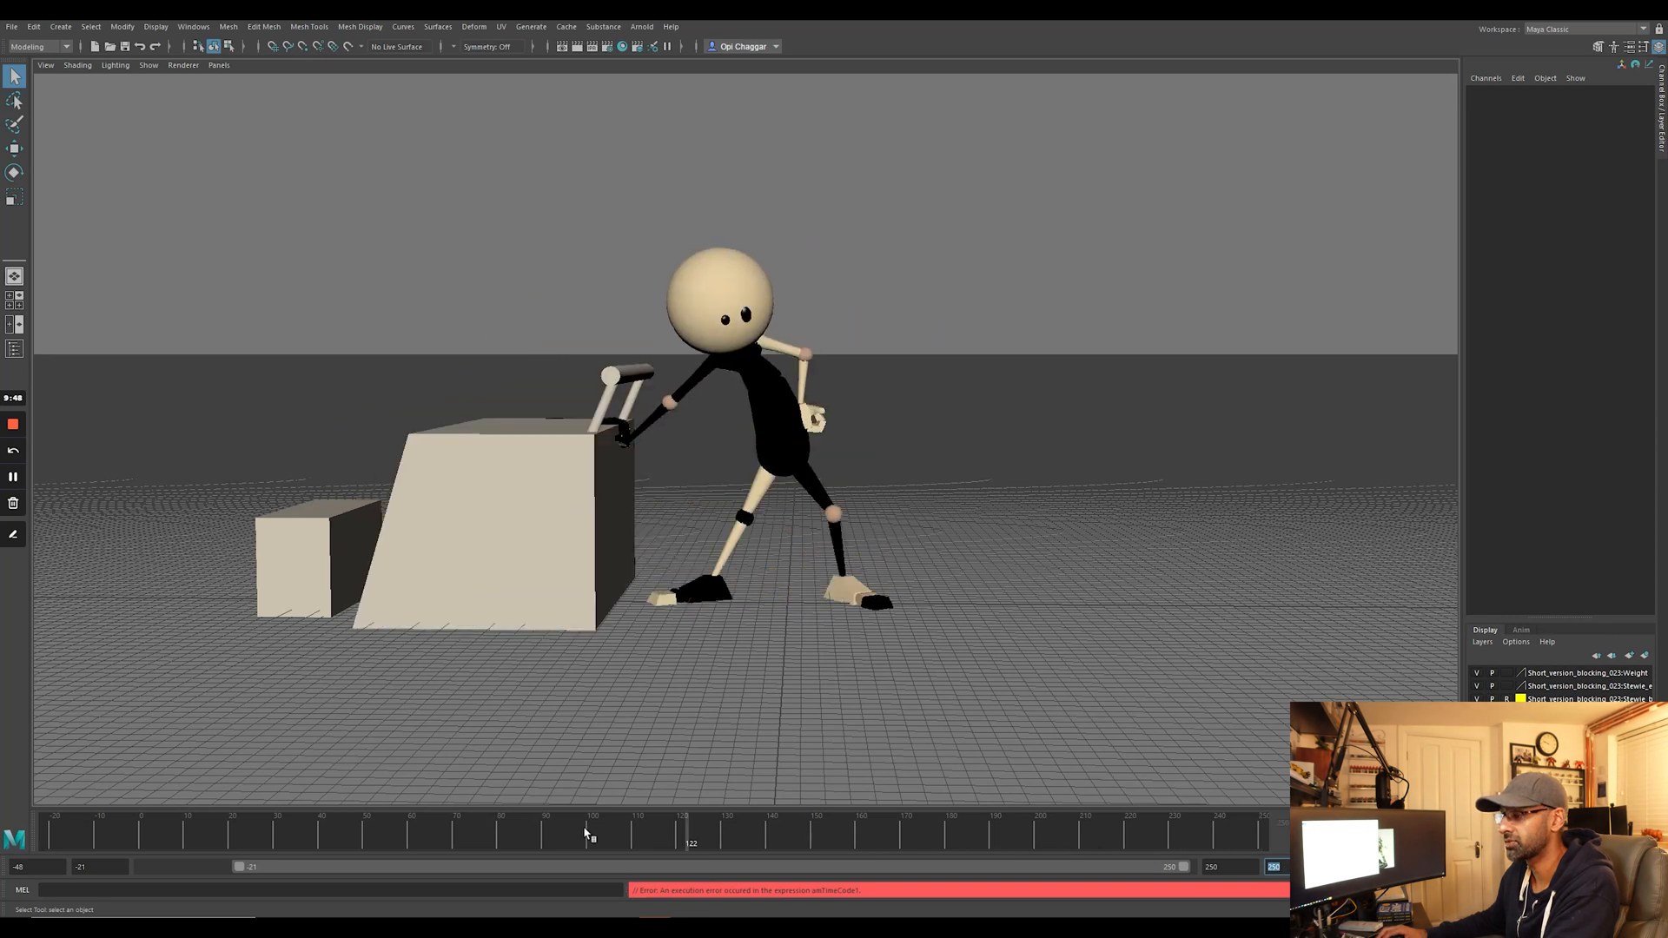
Rewind the short blocking version to frame -21 and play its opening push poses from there.
left_click_drag(218, 832, 49, 832)
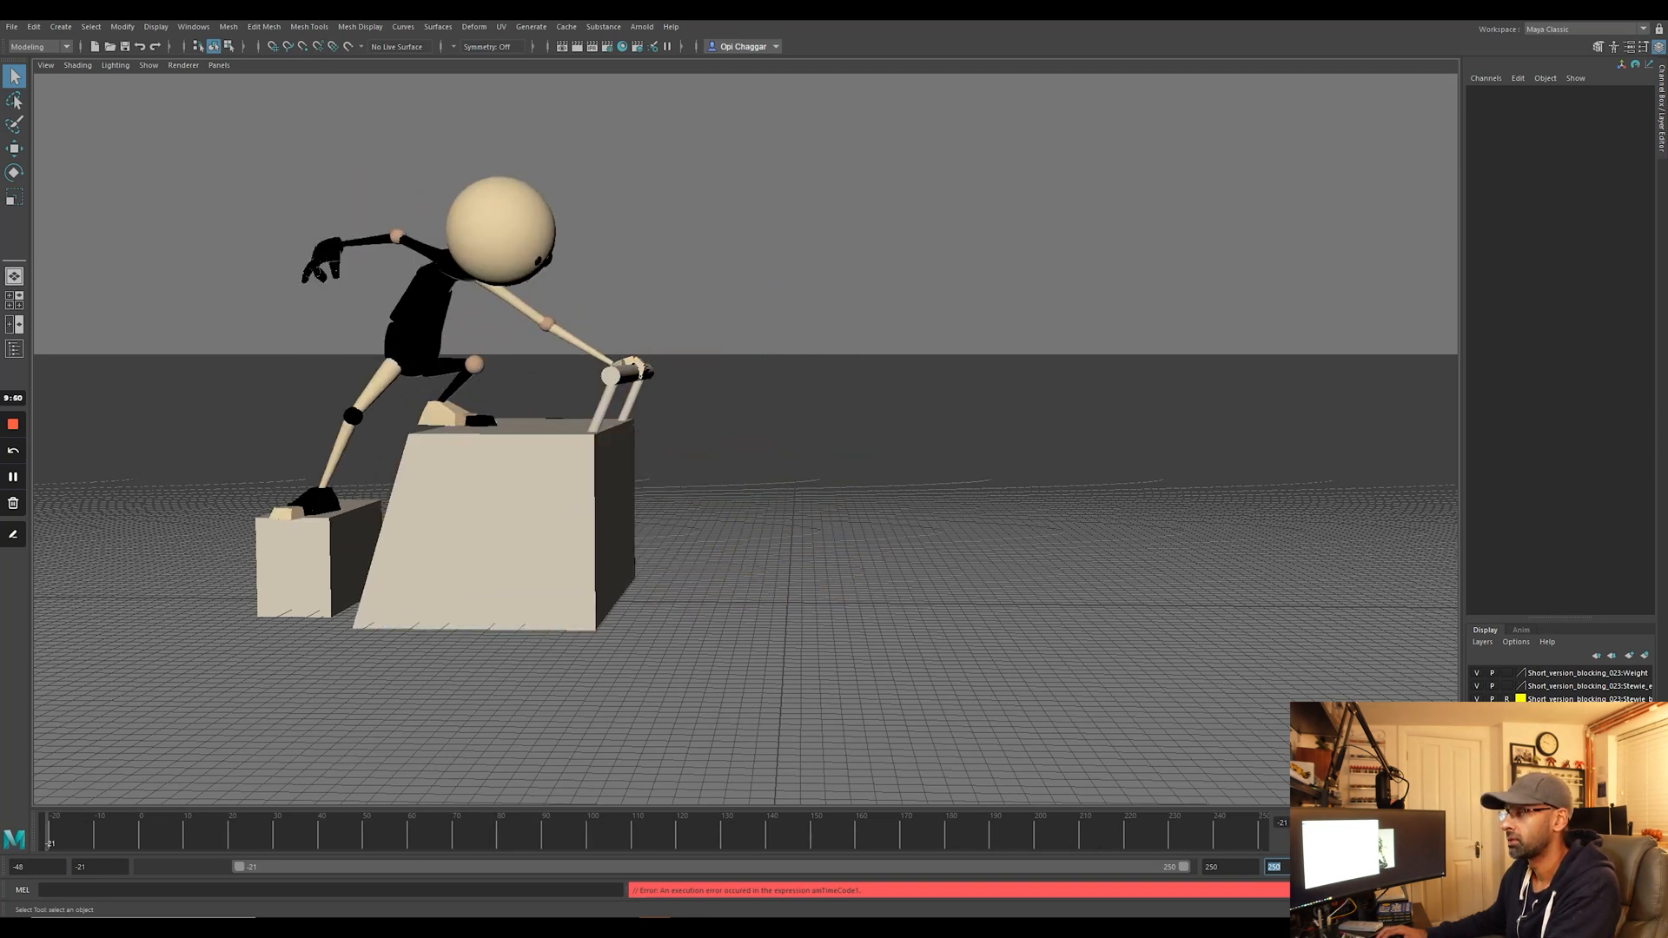
left_click(124, 832)
key("alt+v")
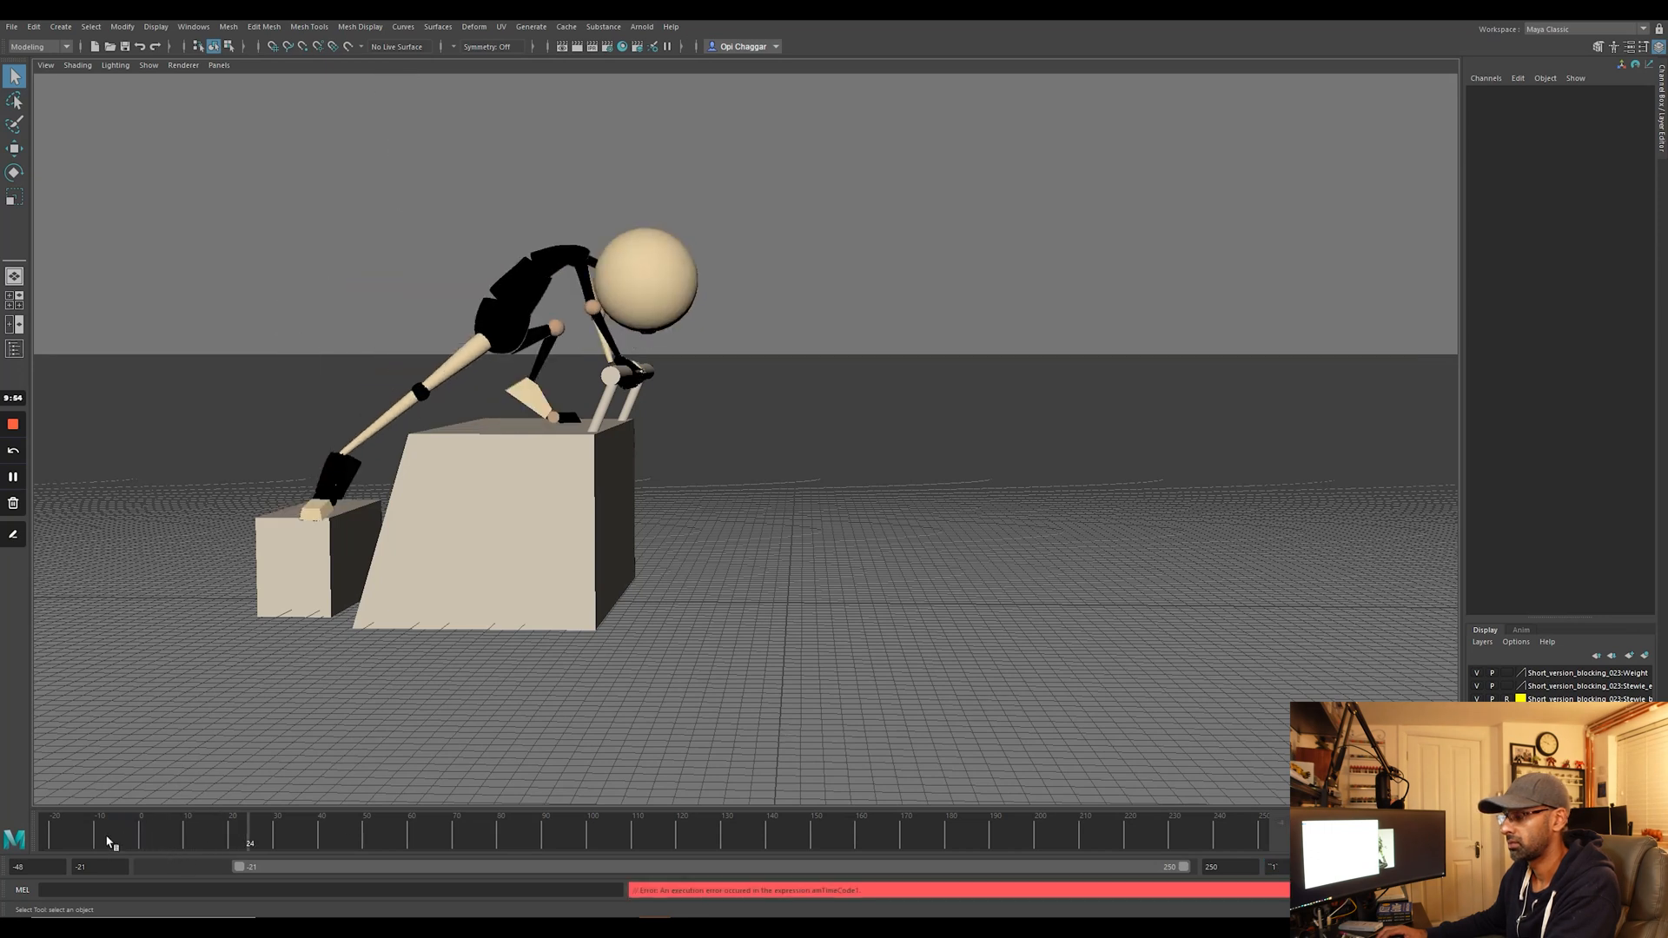
left_click(49, 839)
key("alt+v")
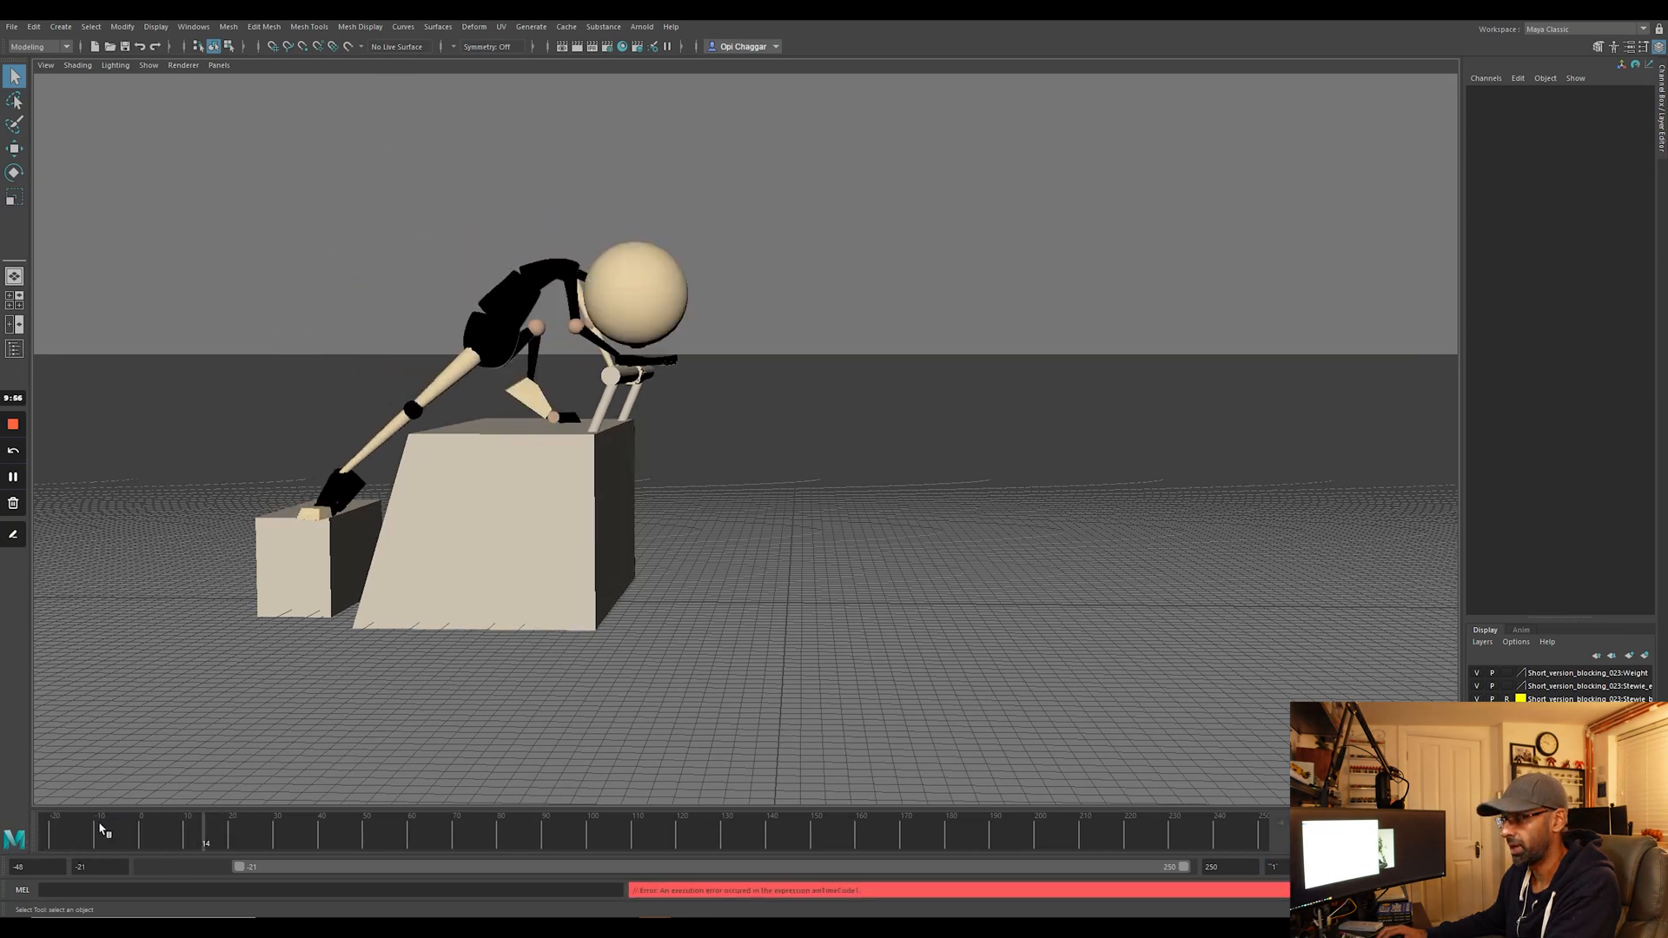
Extend the playback range back to the start of the short version, play it through, and scrub back to the early push pose.
left_click(43, 841)
left_click_drag(239, 869, 132, 874)
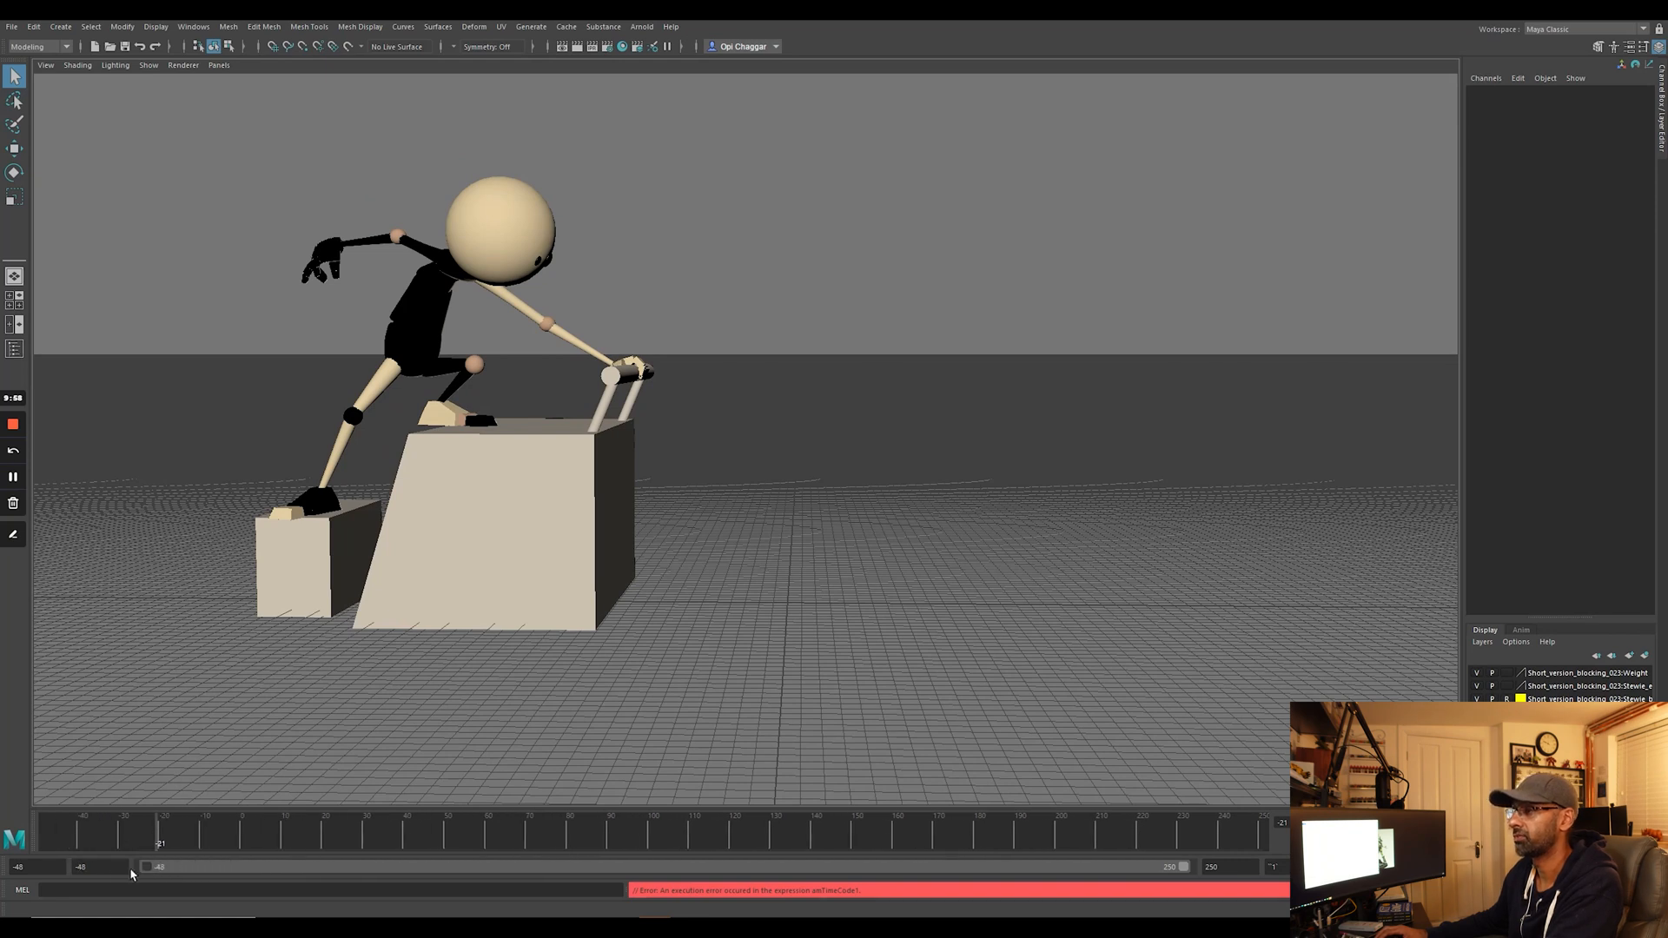
left_click(49, 836)
key("alt+v")
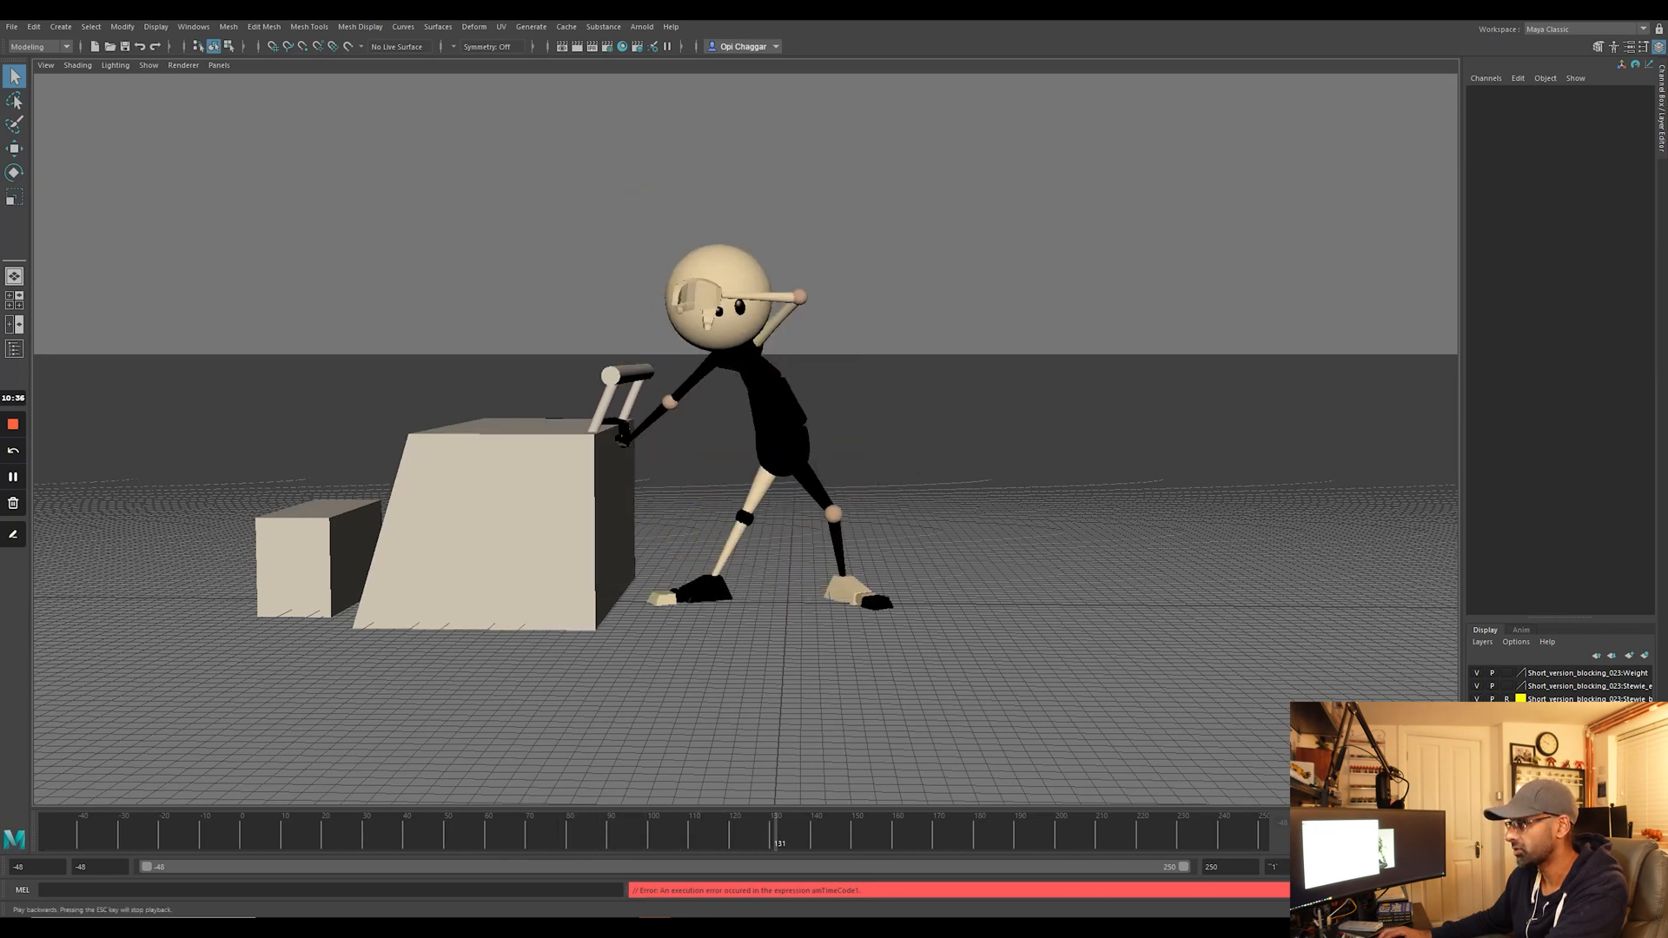
left_click_drag(923, 826, 217, 830)
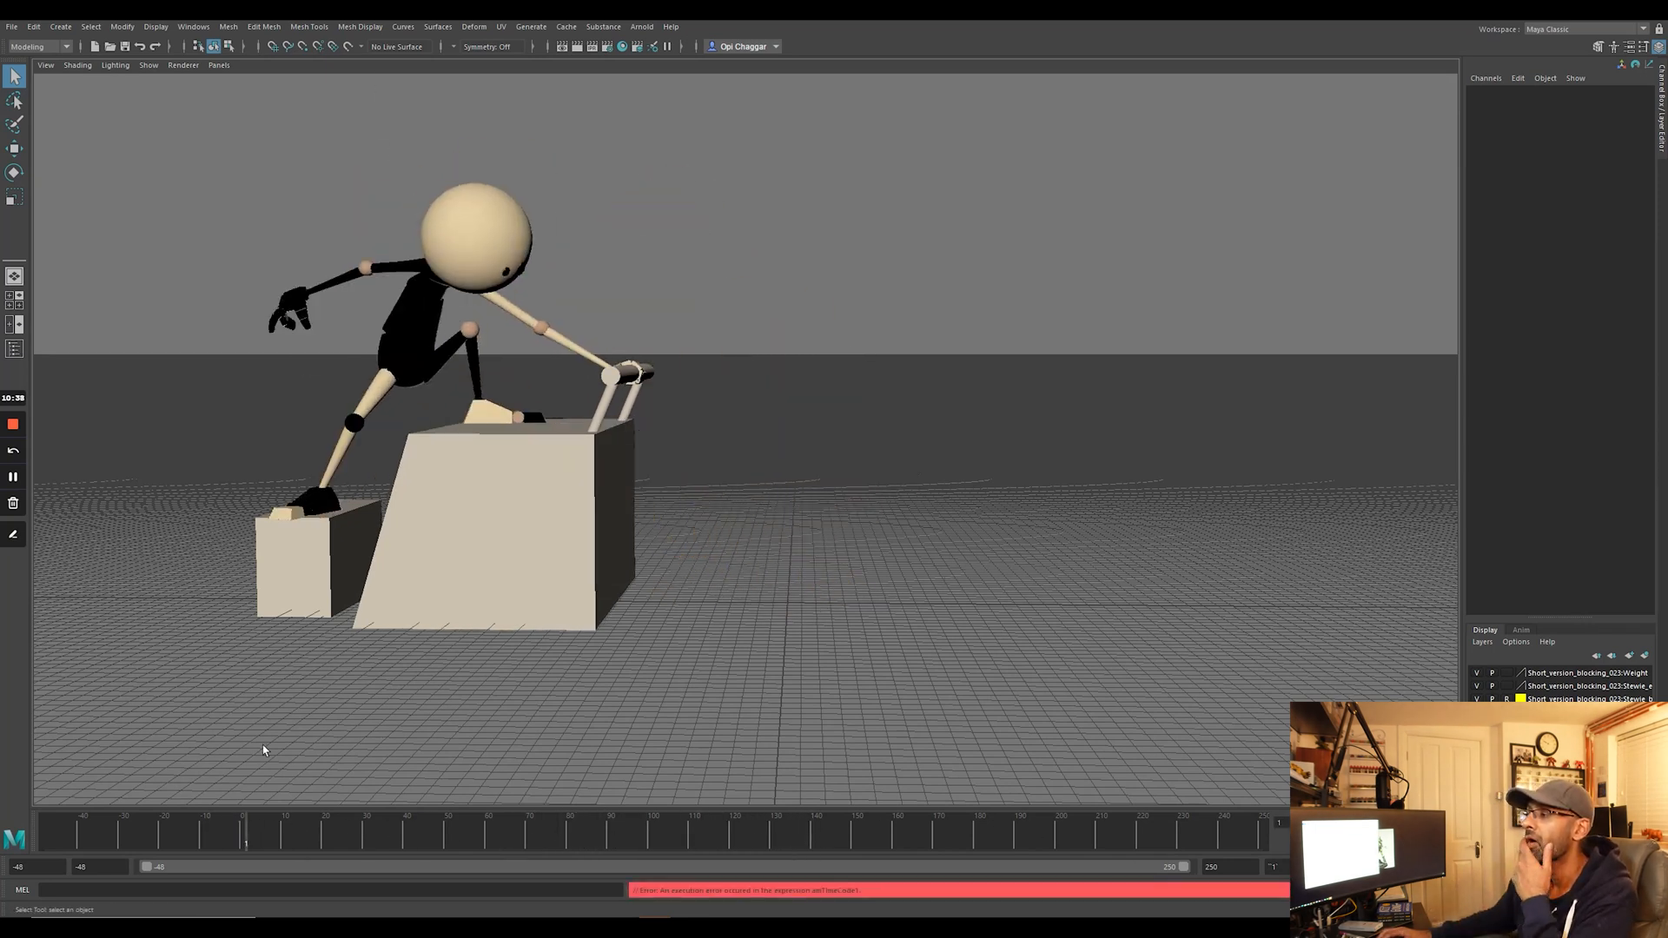
Show NURBS curves in the viewport and try to create an editable motion trail for the character's body control.
left_click(148, 65)
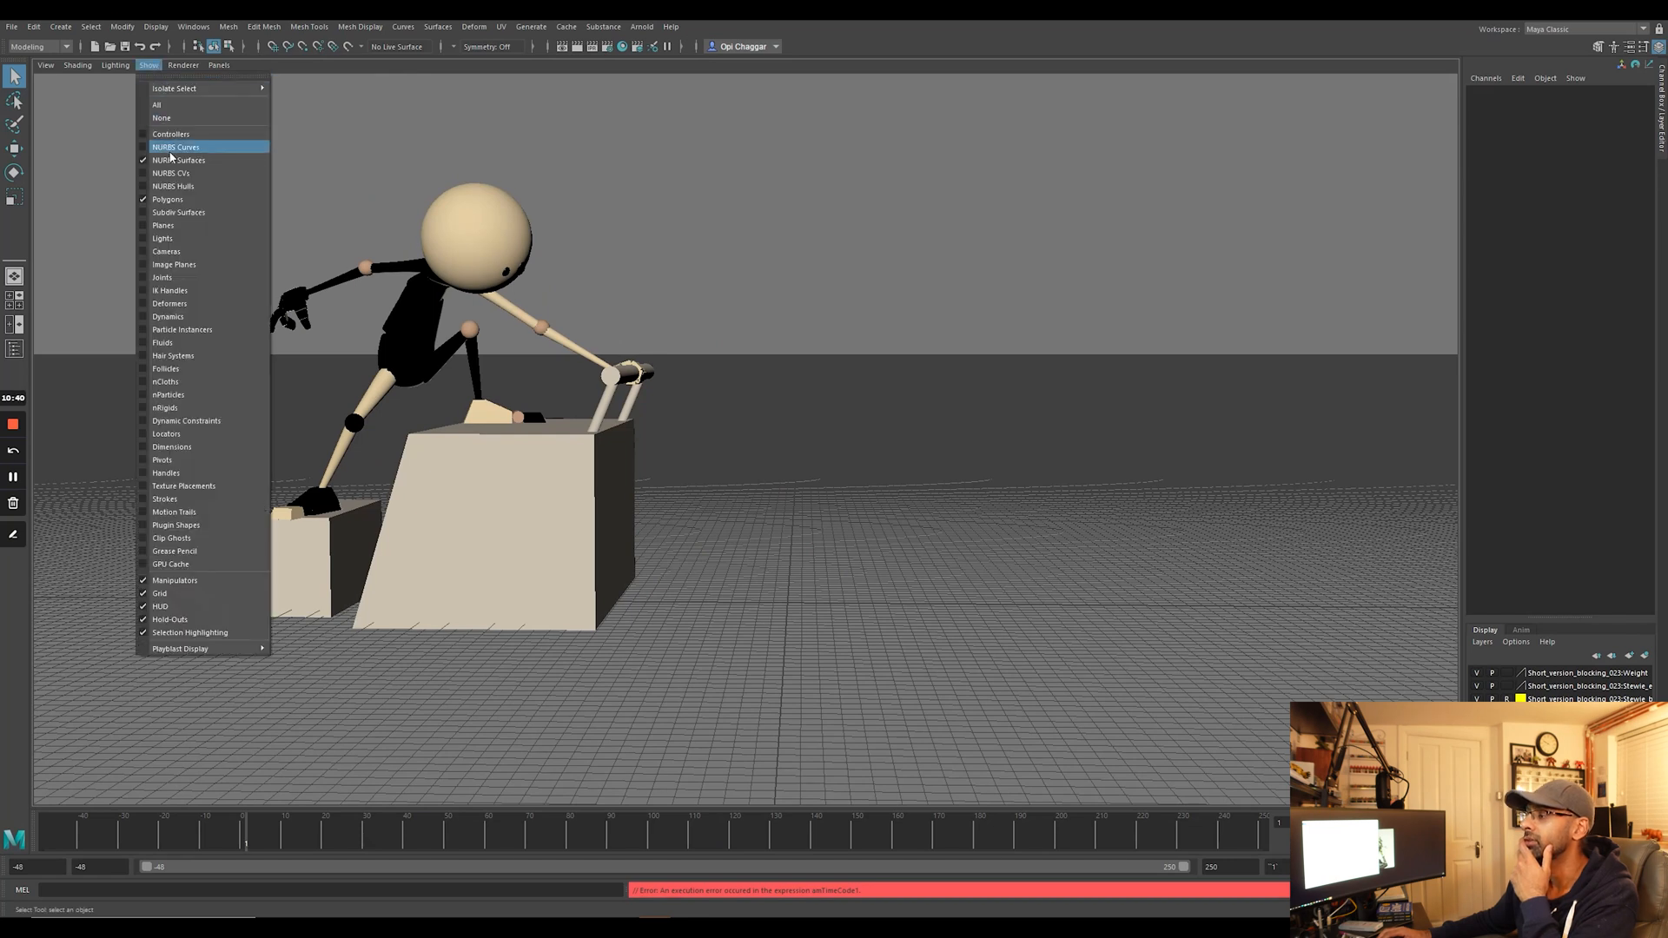
left_click(172, 149)
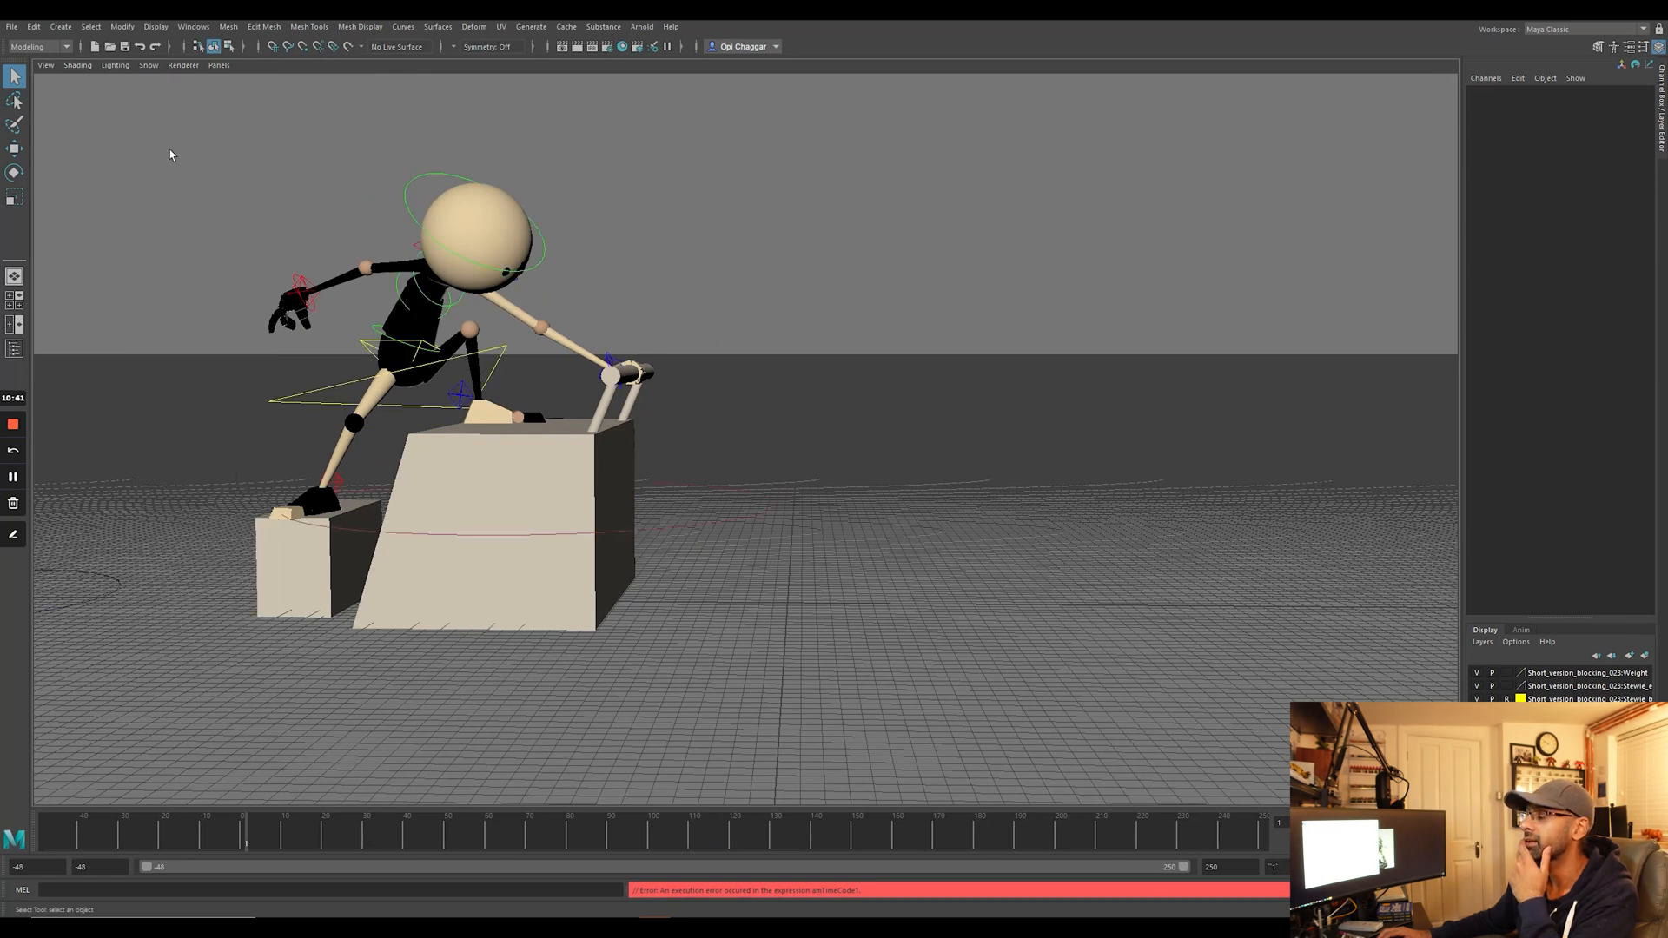
left_click(308, 399)
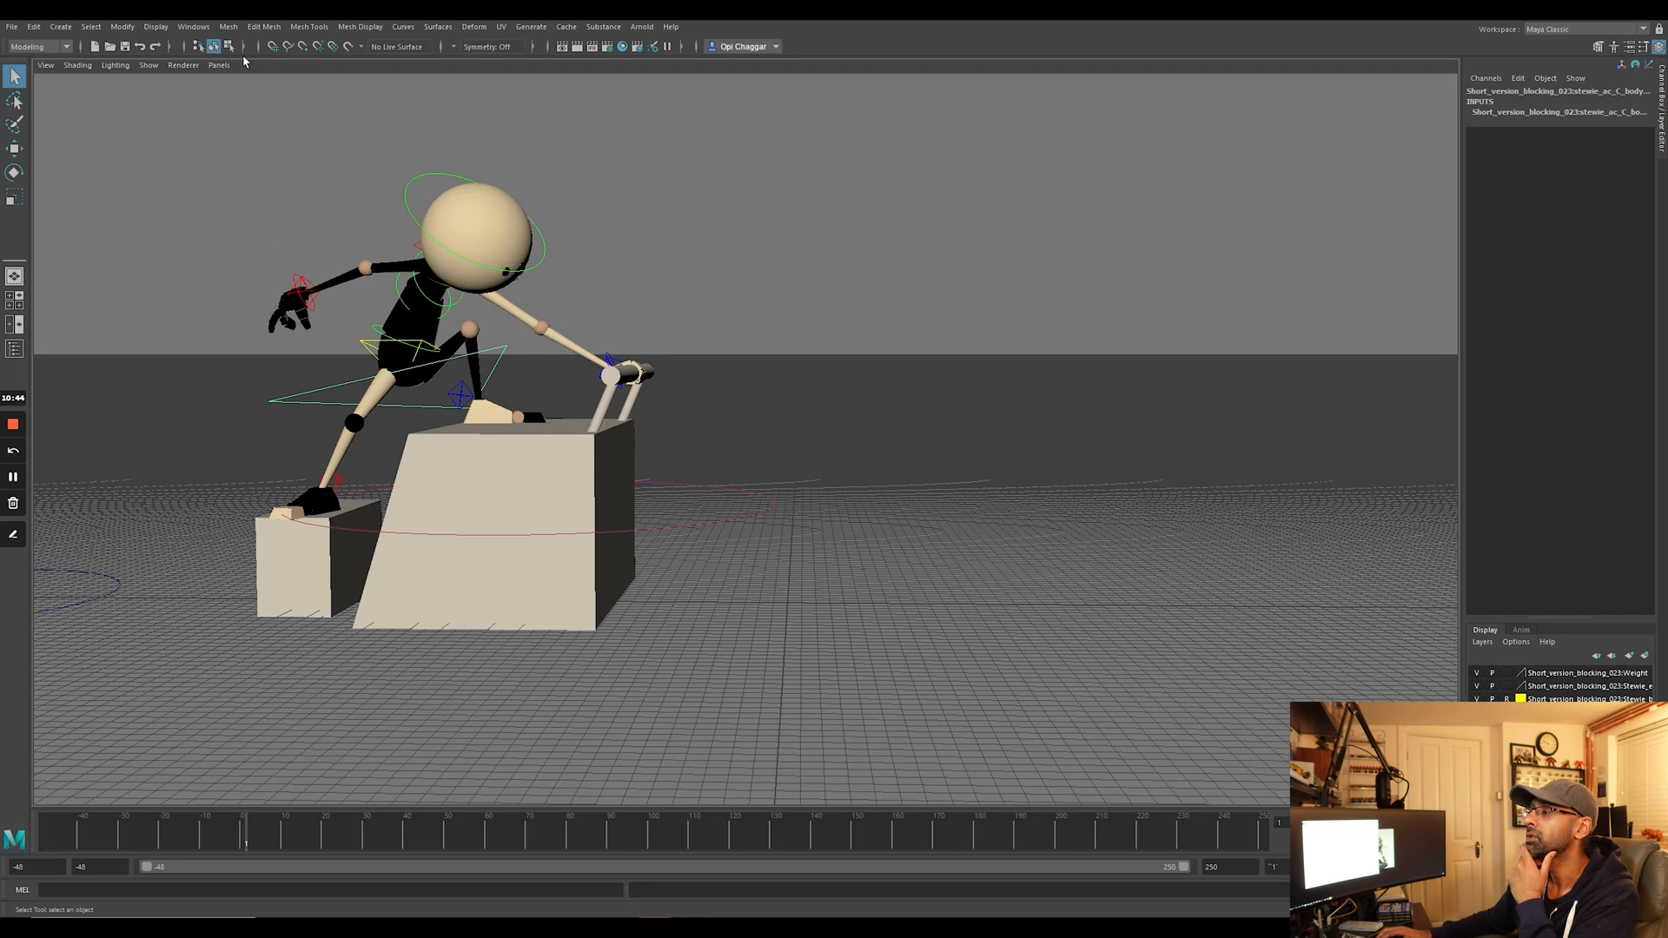
left_click(39, 46)
left_click(35, 86)
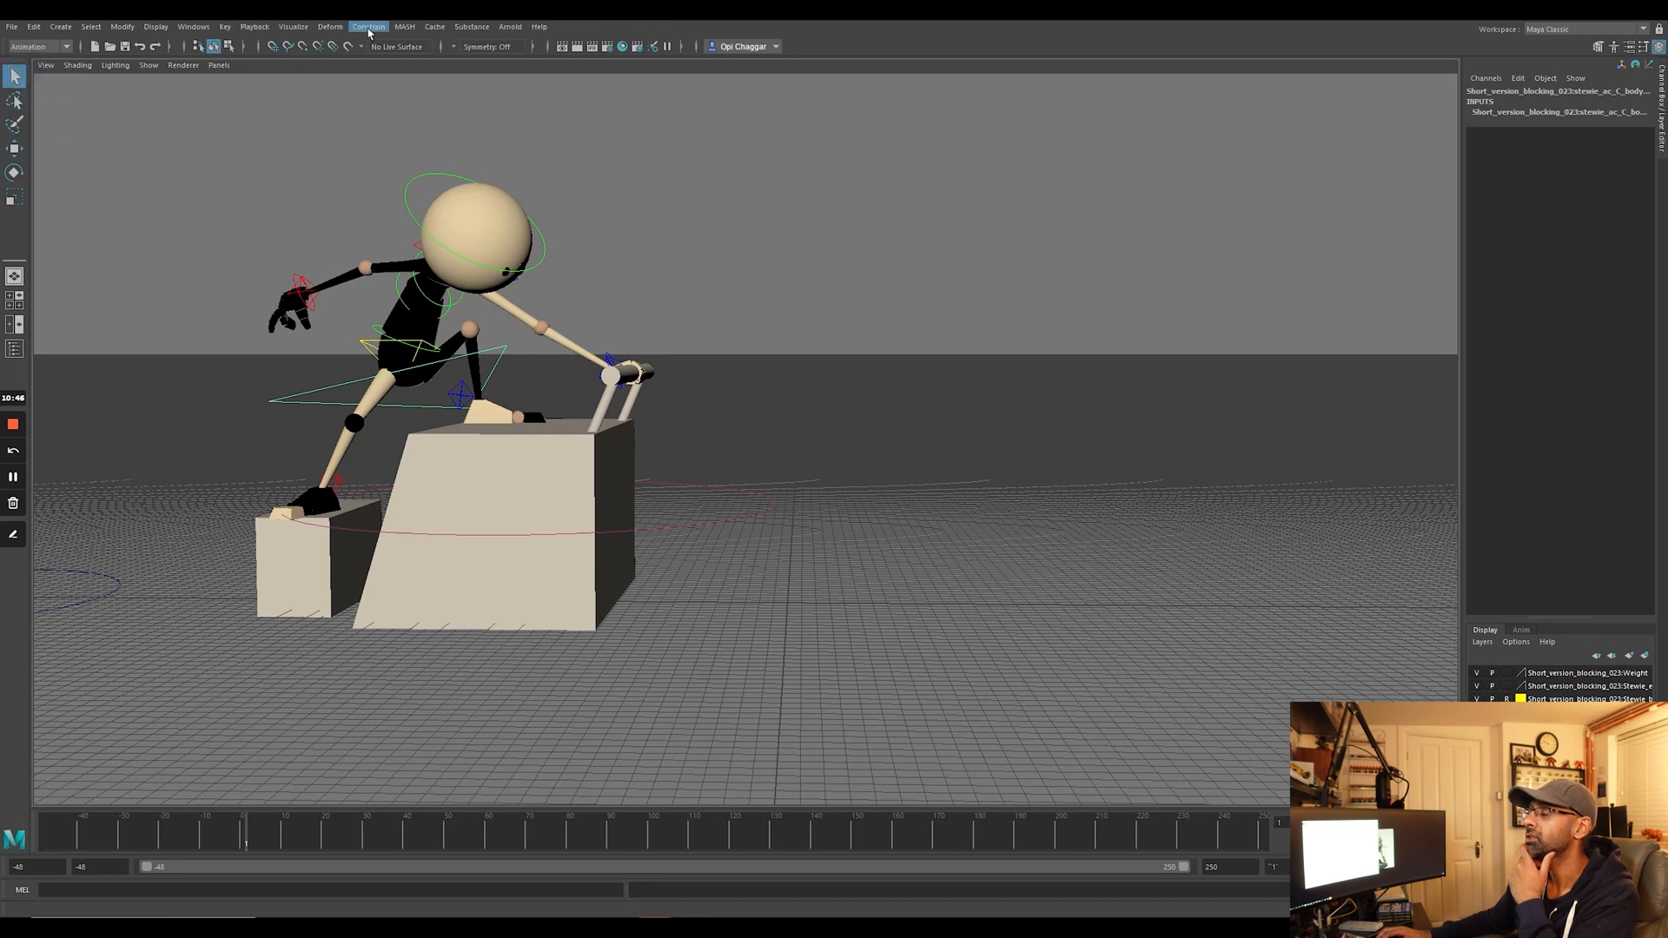
left_click(305, 31)
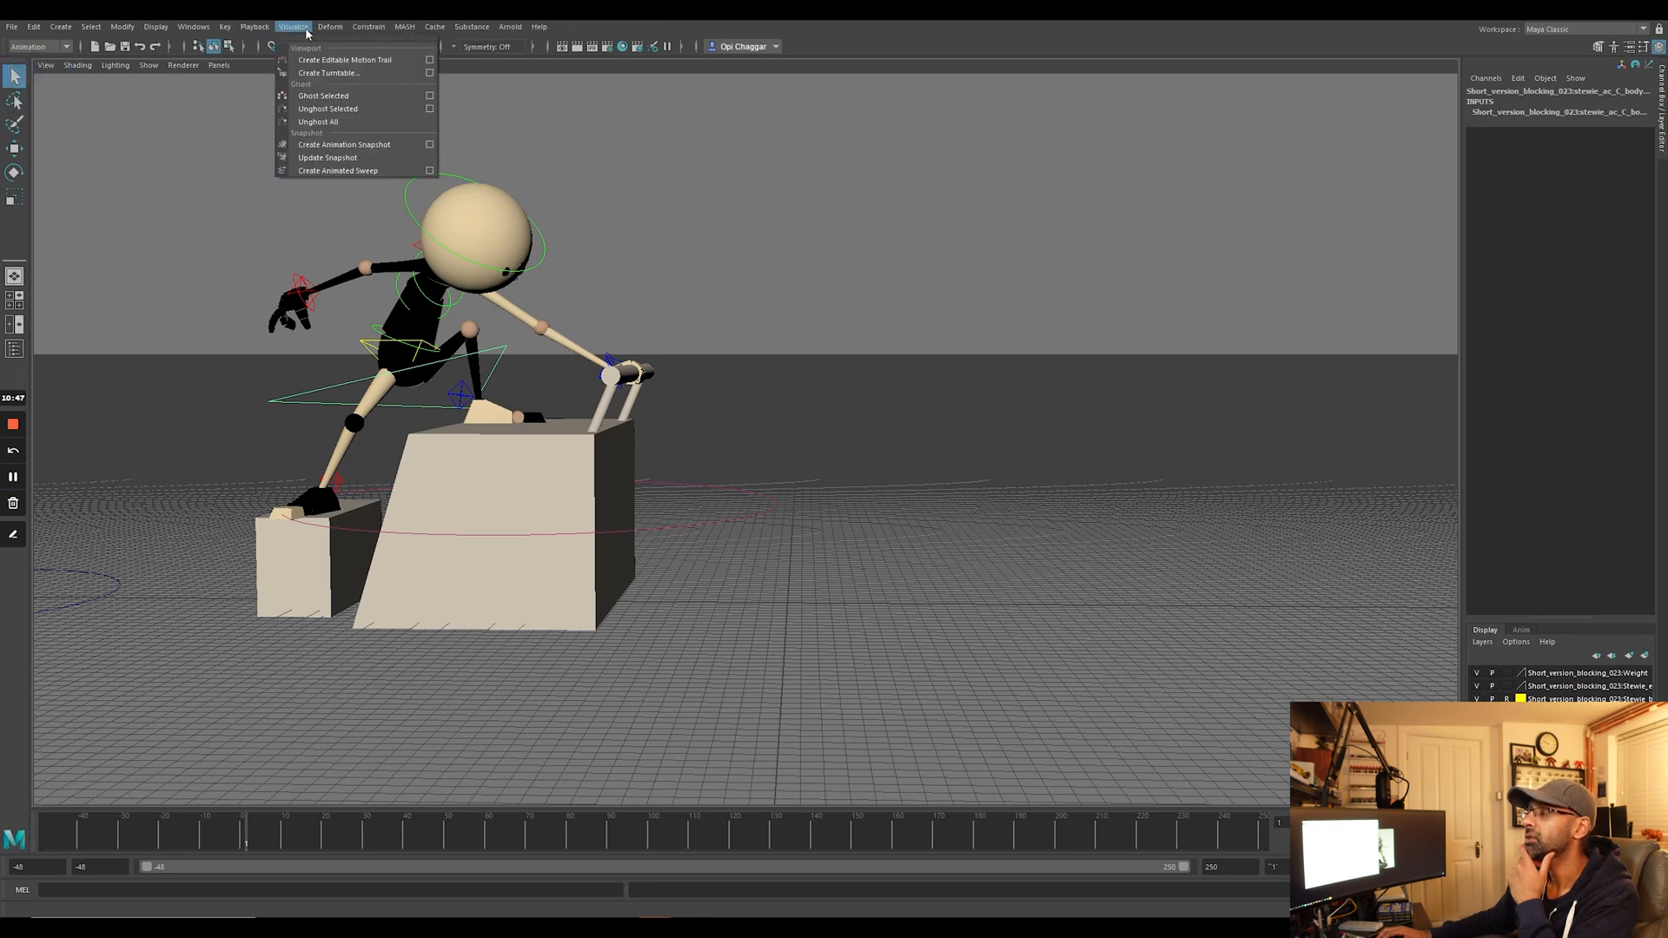
left_click(345, 61)
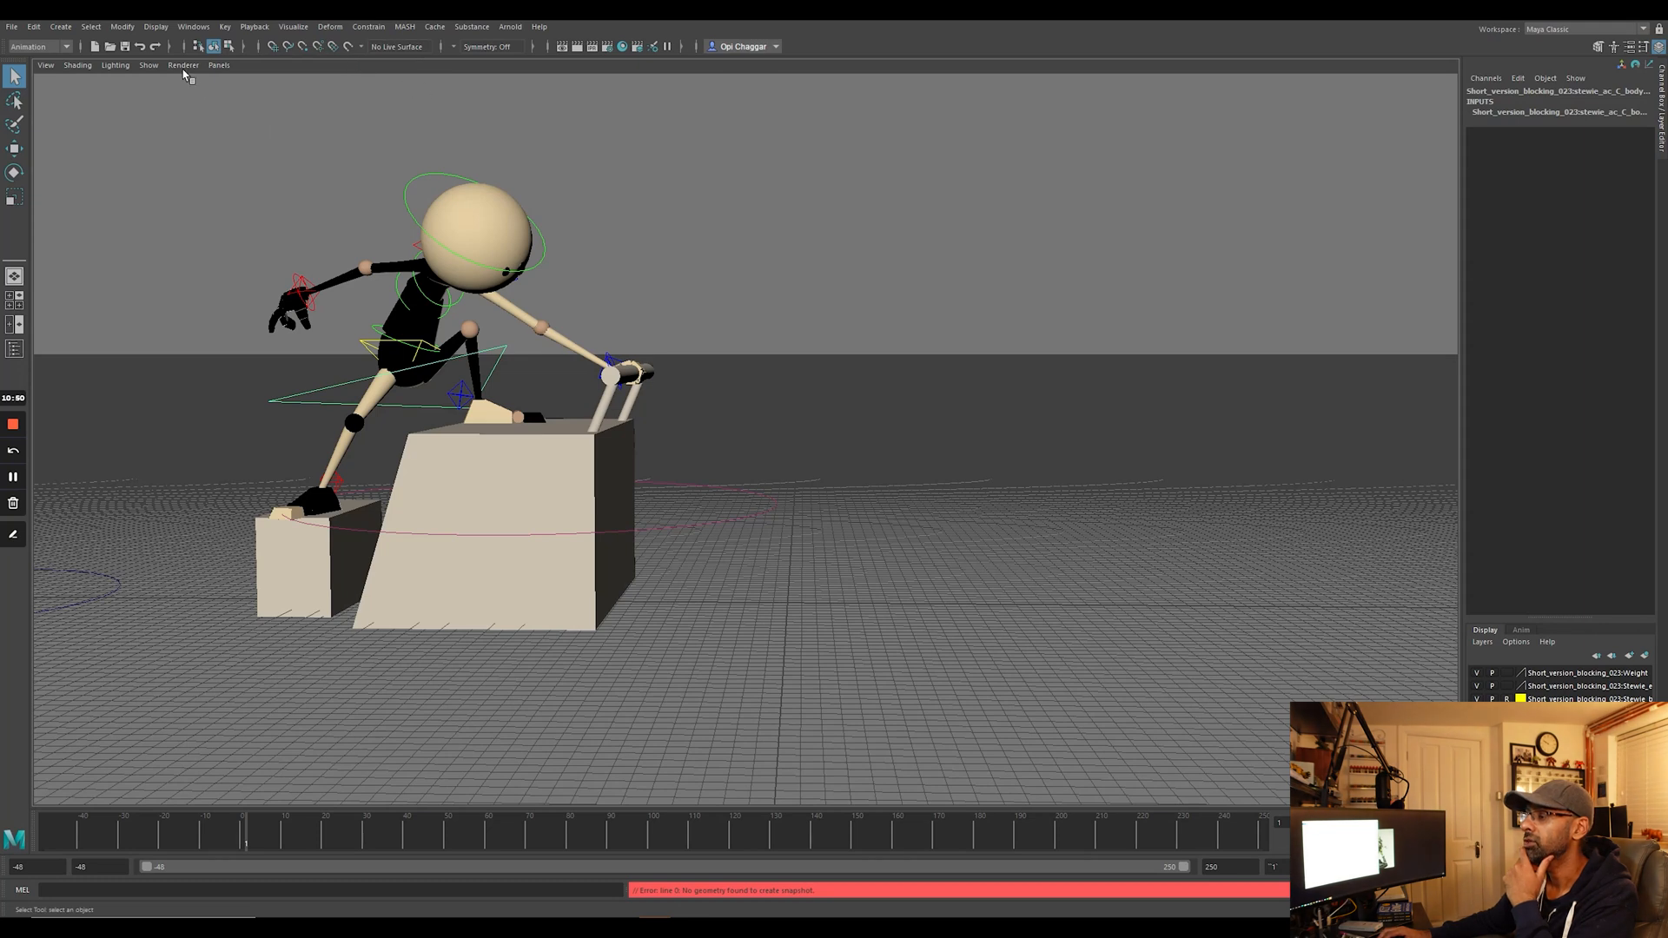
Turn on motion trail display, scrub the early push poses, and retry the trail with the body control reselected.
left_click(147, 66)
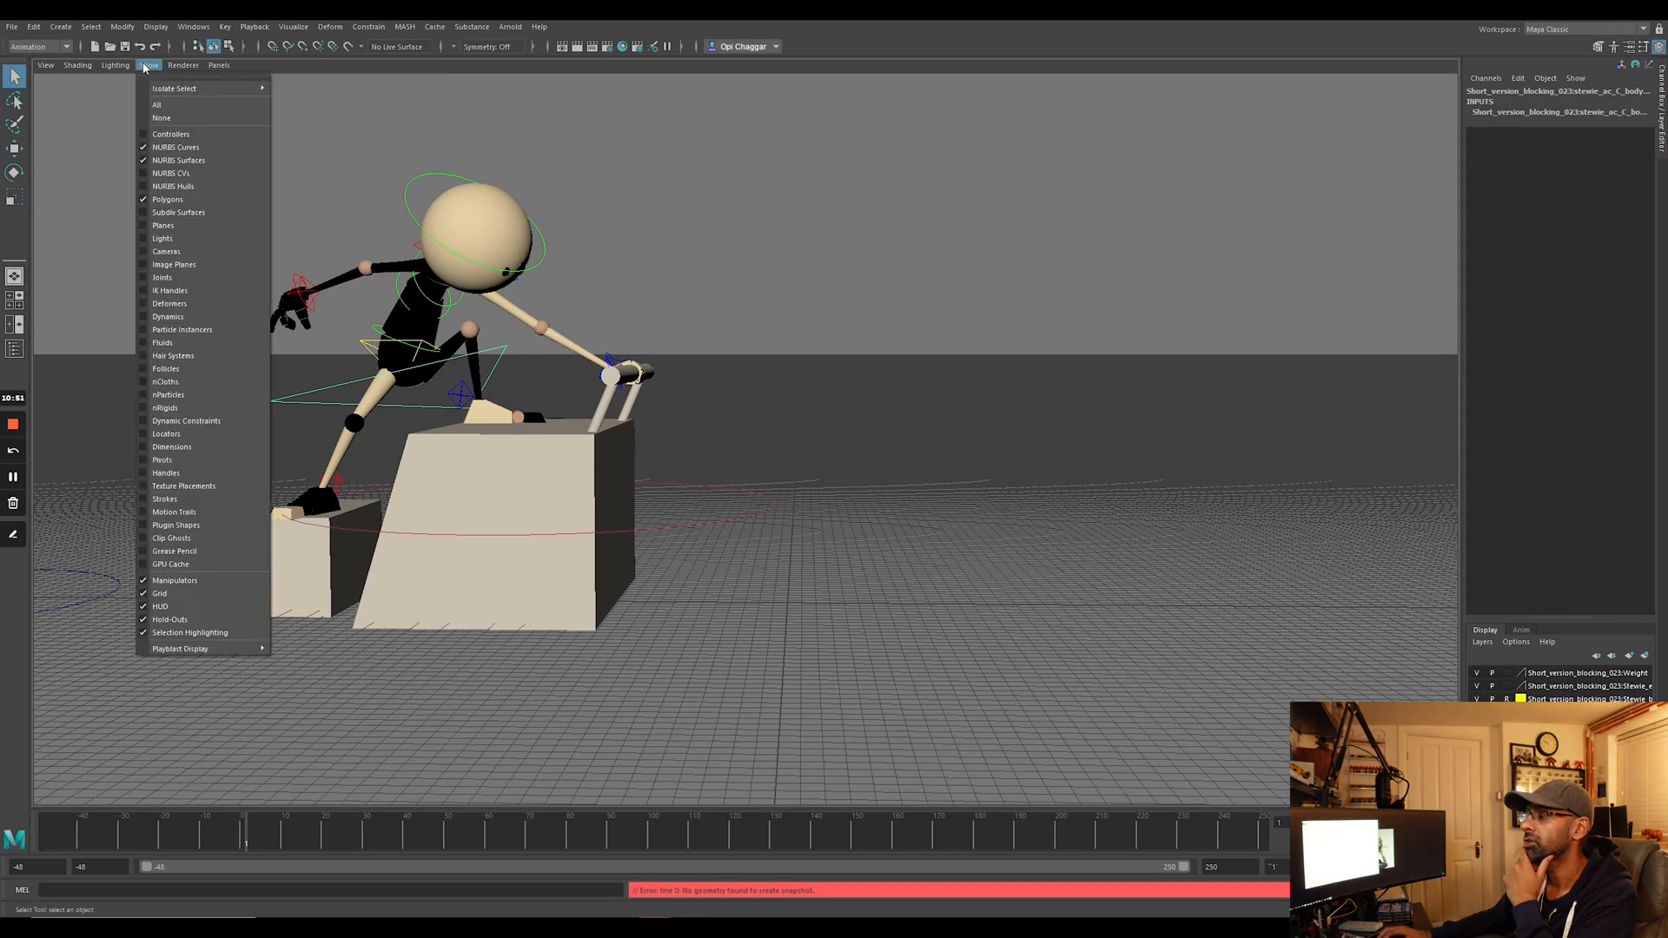
left_click(205, 512)
left_click_drag(104, 829, 231, 823)
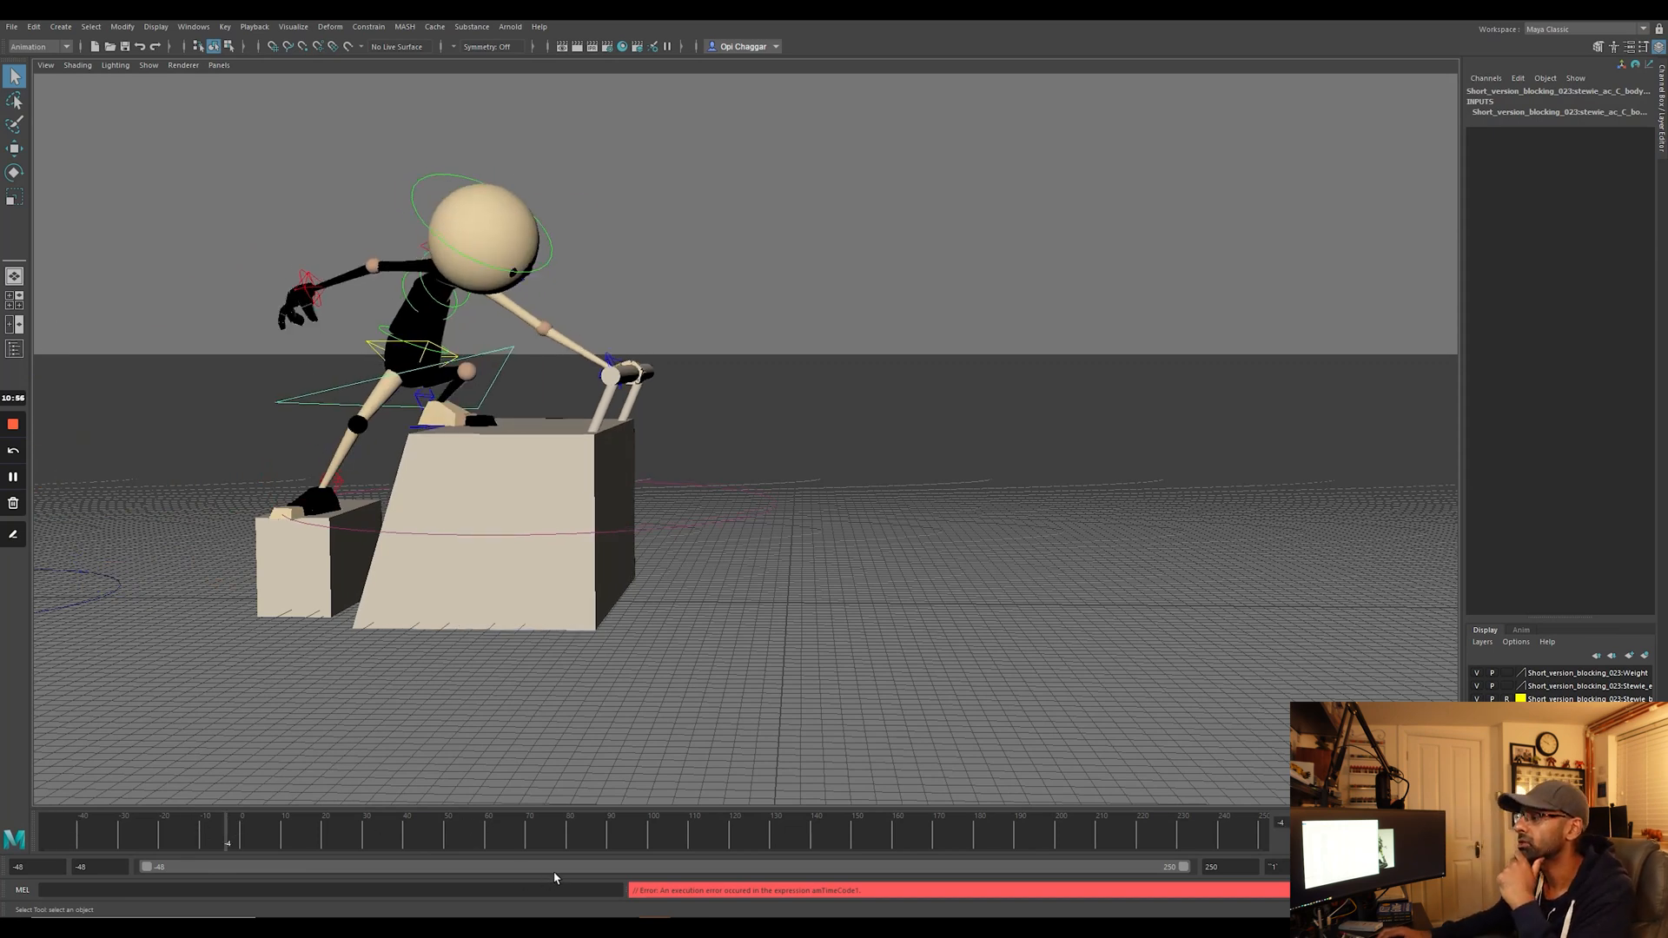
left_click(339, 369)
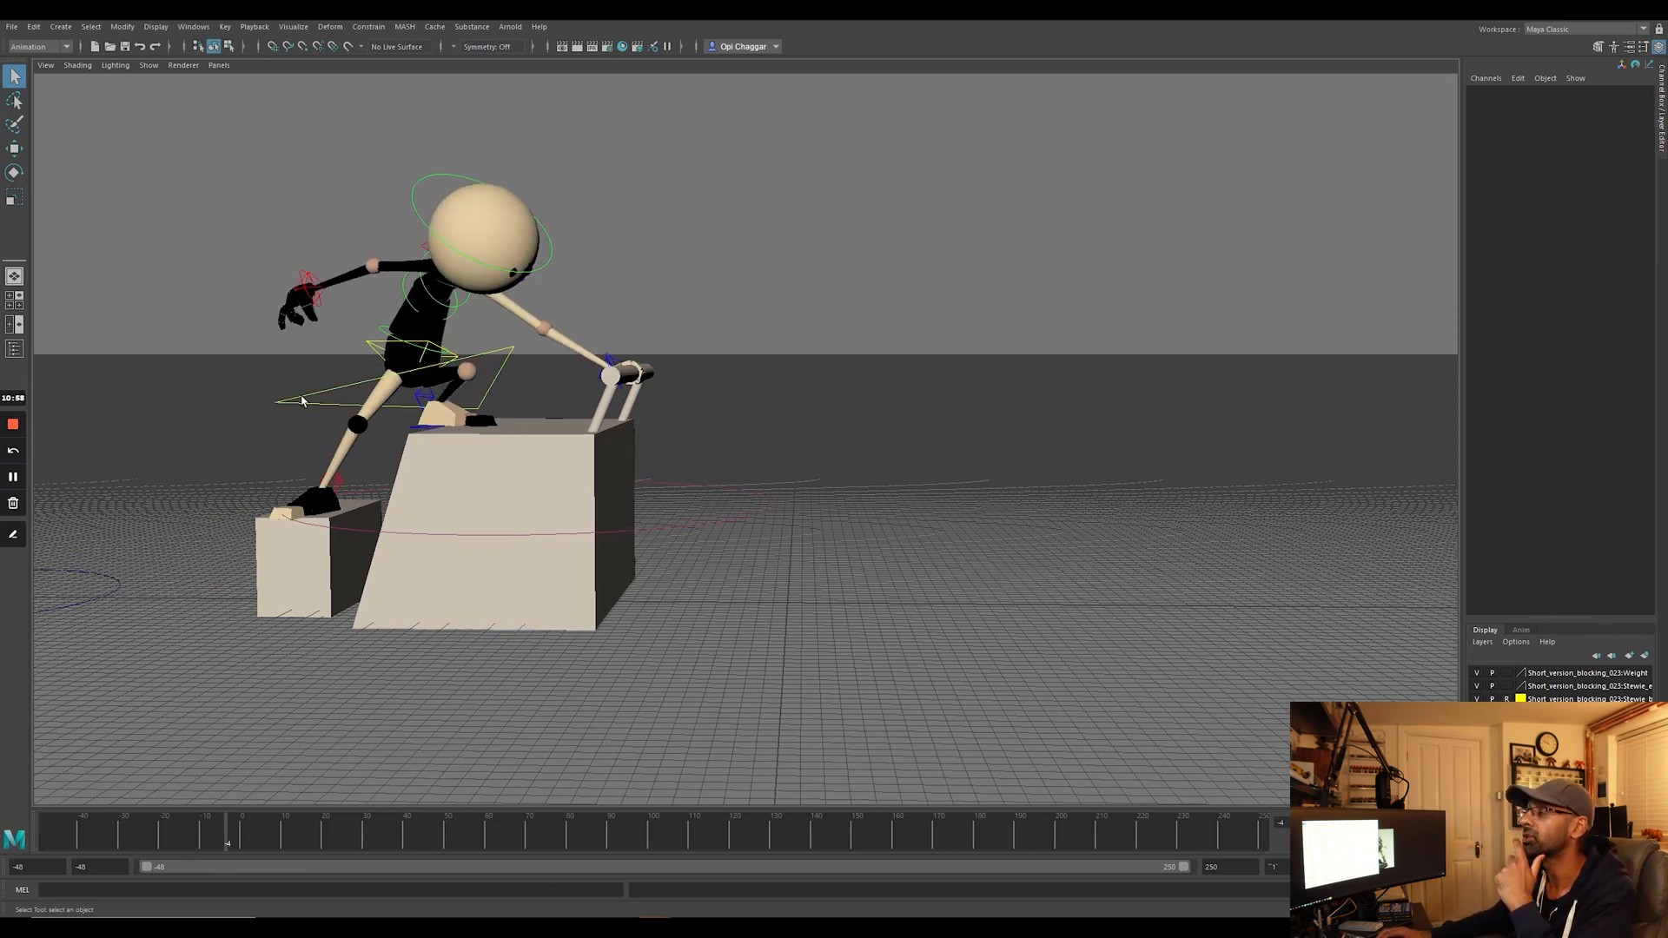
left_click(302, 400)
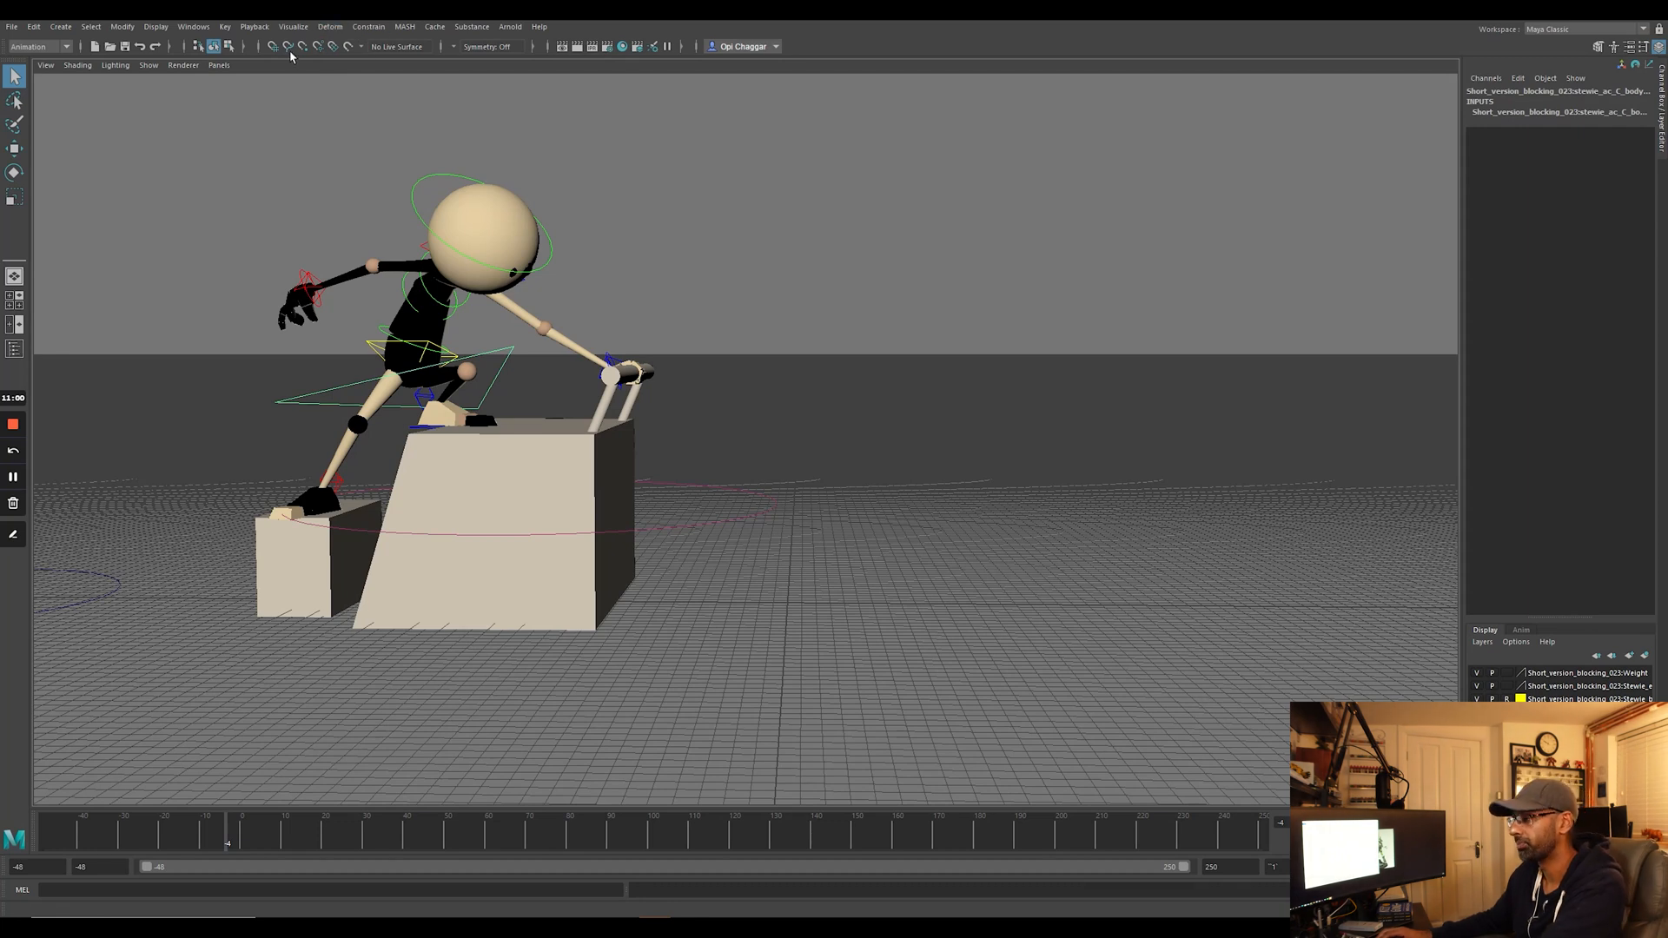
left_click(282, 151)
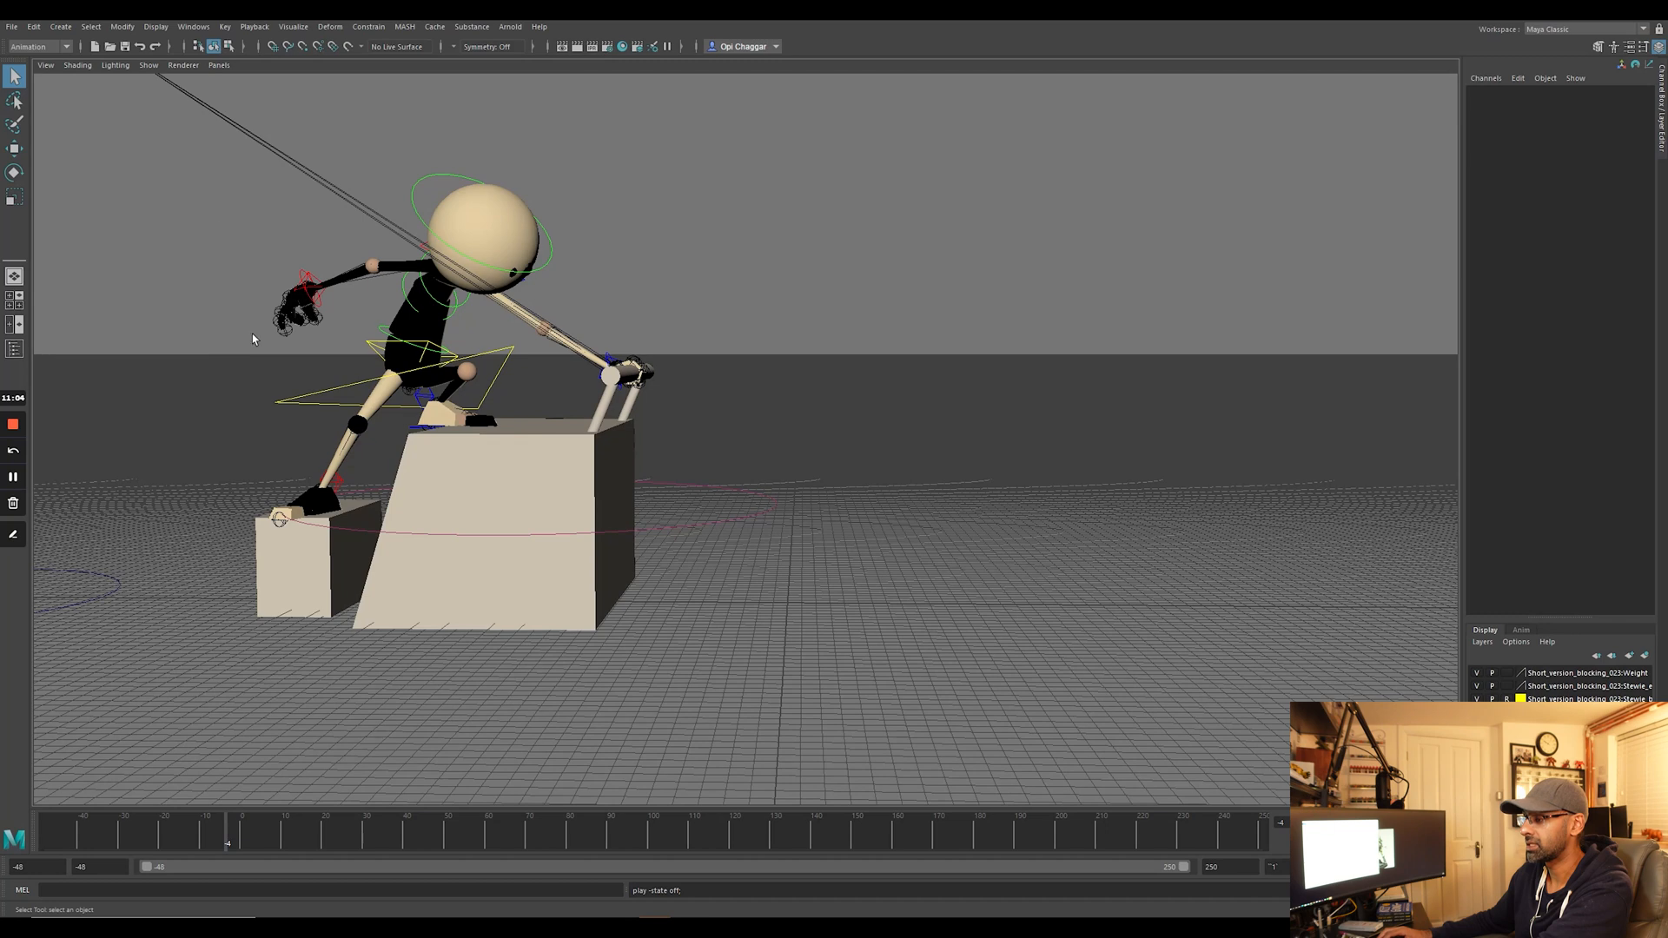
Rewind to the first frame and play the character animation, including the splined version from frame -50.
left_click_drag(261, 835, 47, 815)
left_click_drag(261, 838, 46, 820)
key("alt+v")
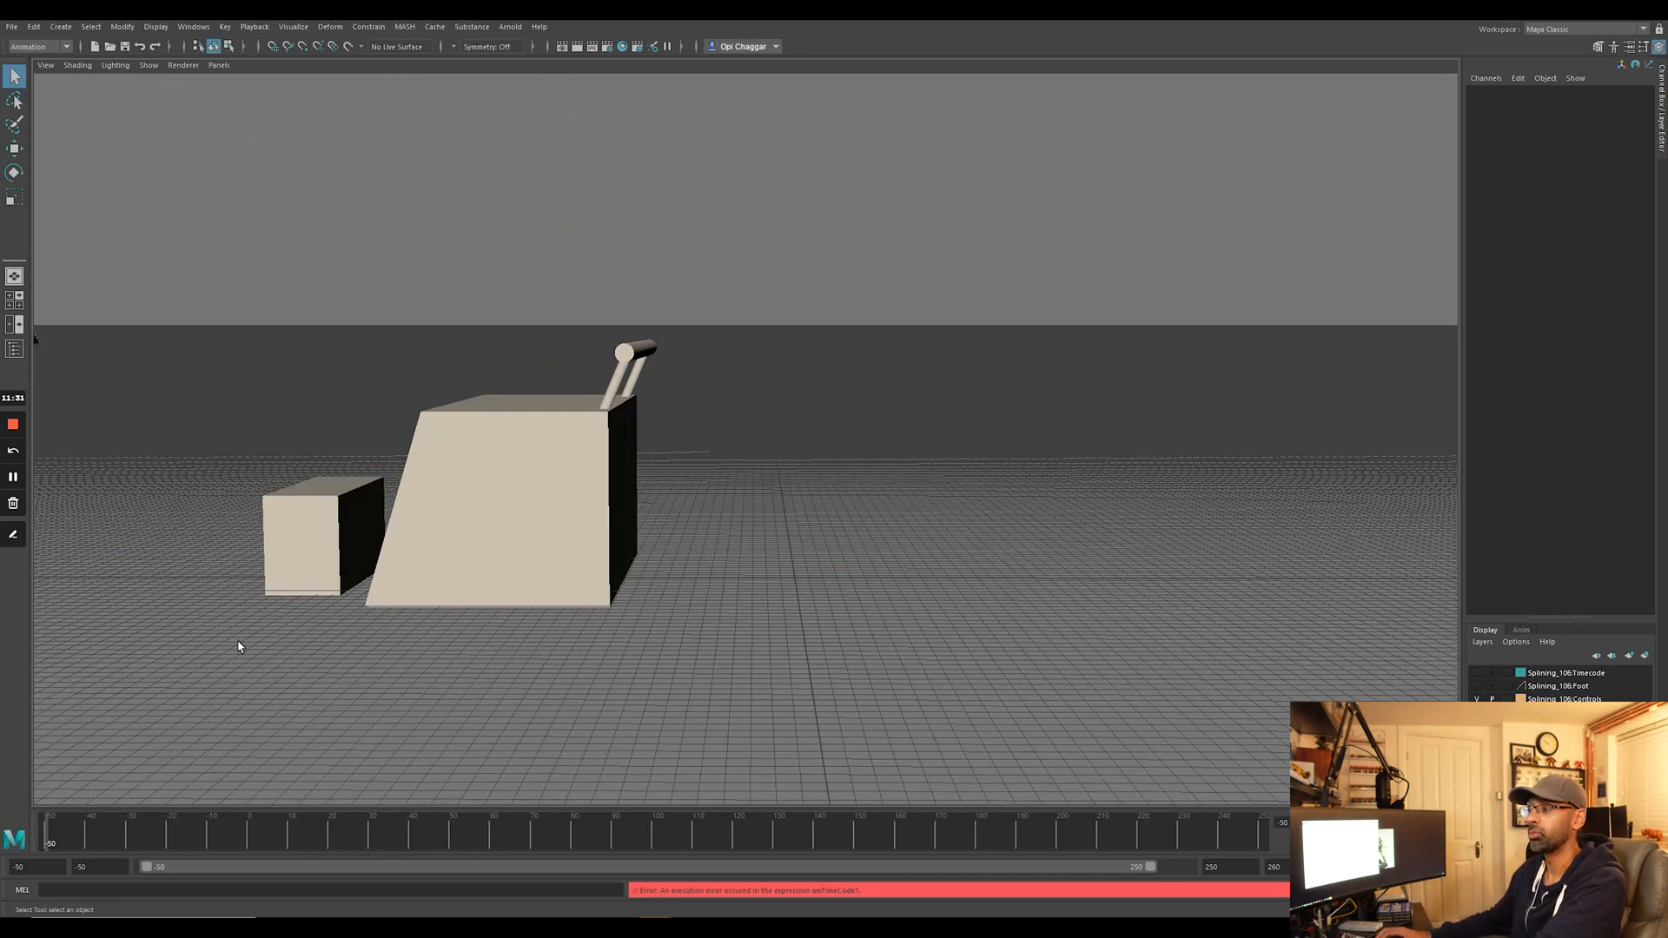
left_click_drag(155, 830, 46, 838)
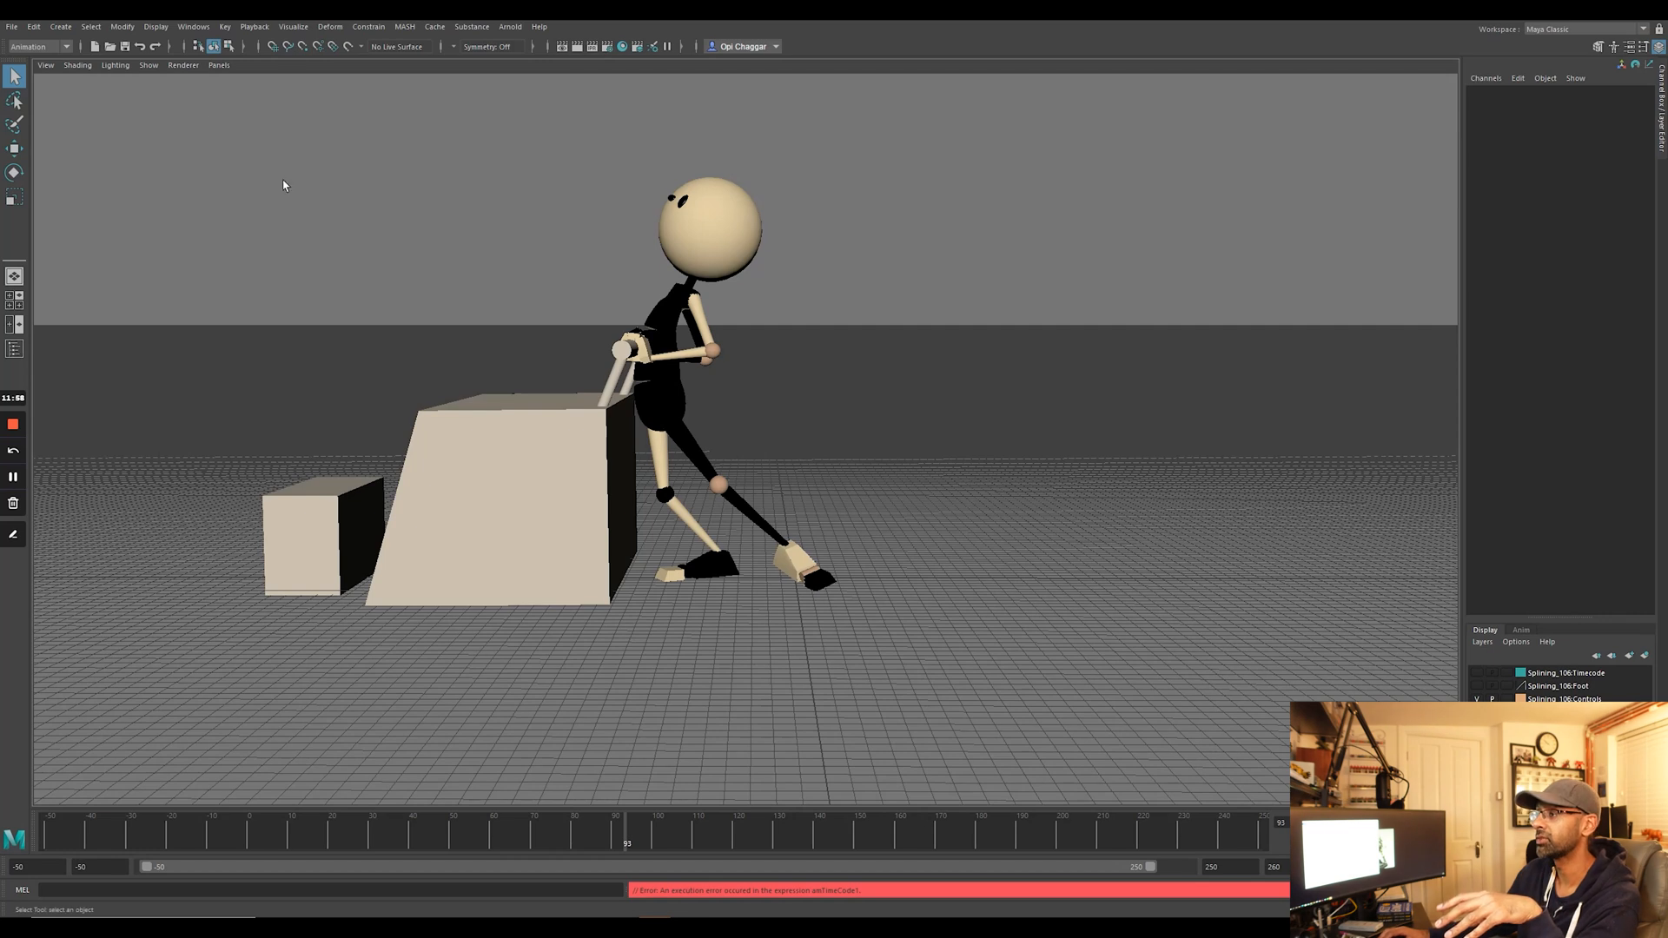
Show NURBS curves in the viewport and select the character's body control.
left_click(149, 66)
left_click(204, 145)
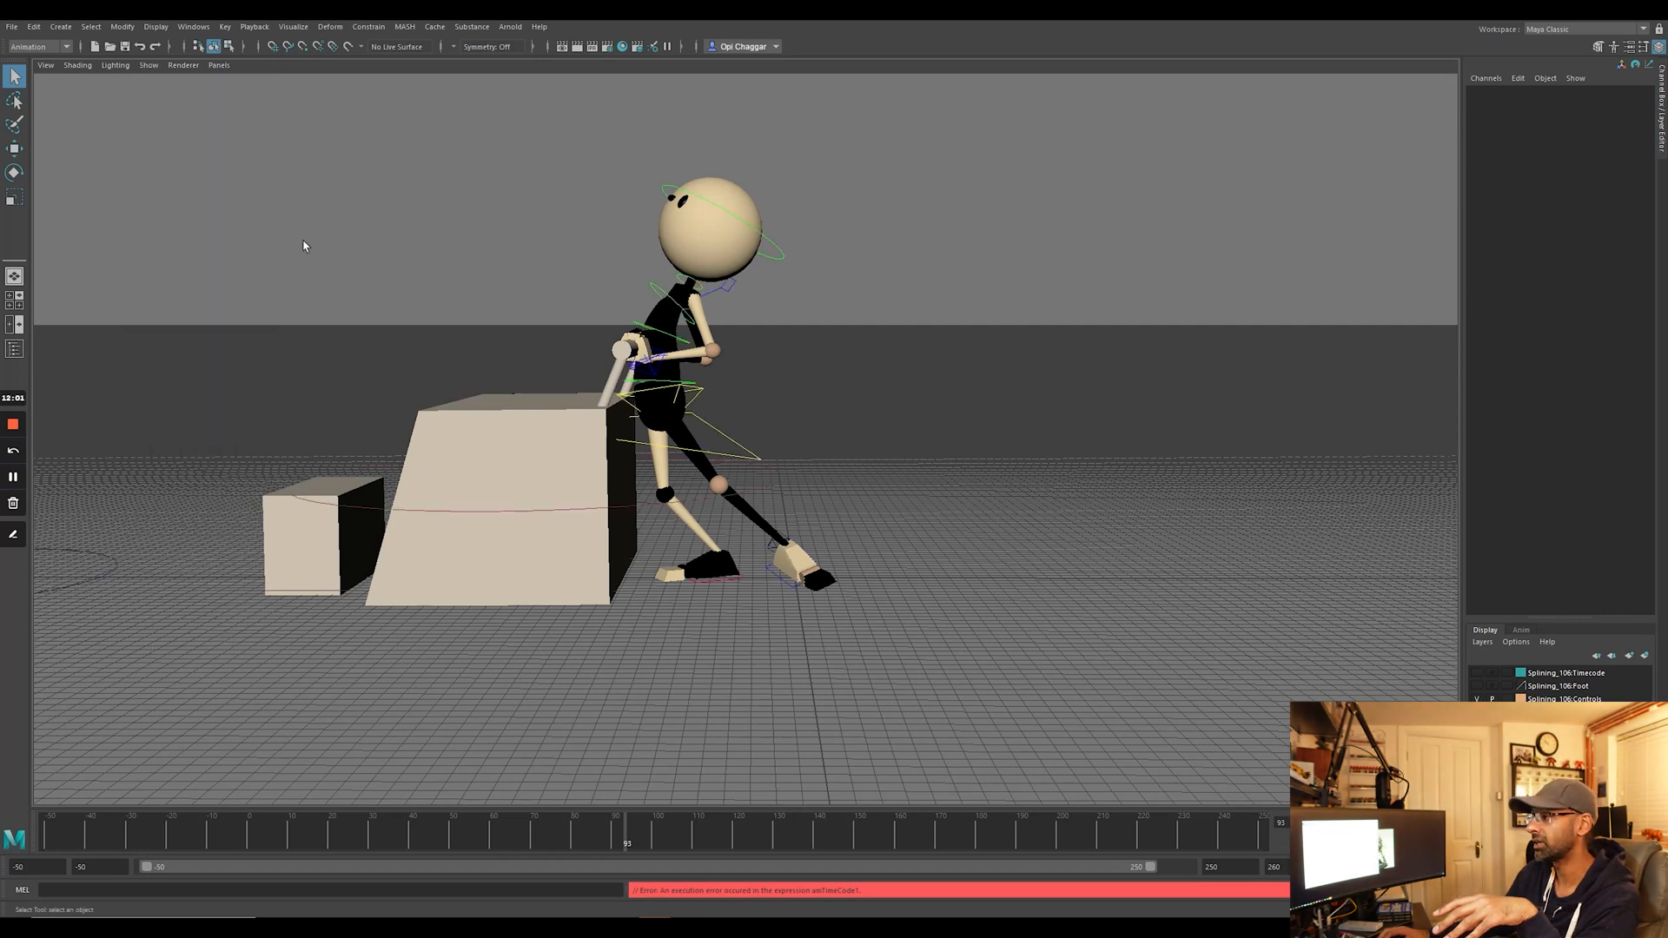
left_click(760, 459)
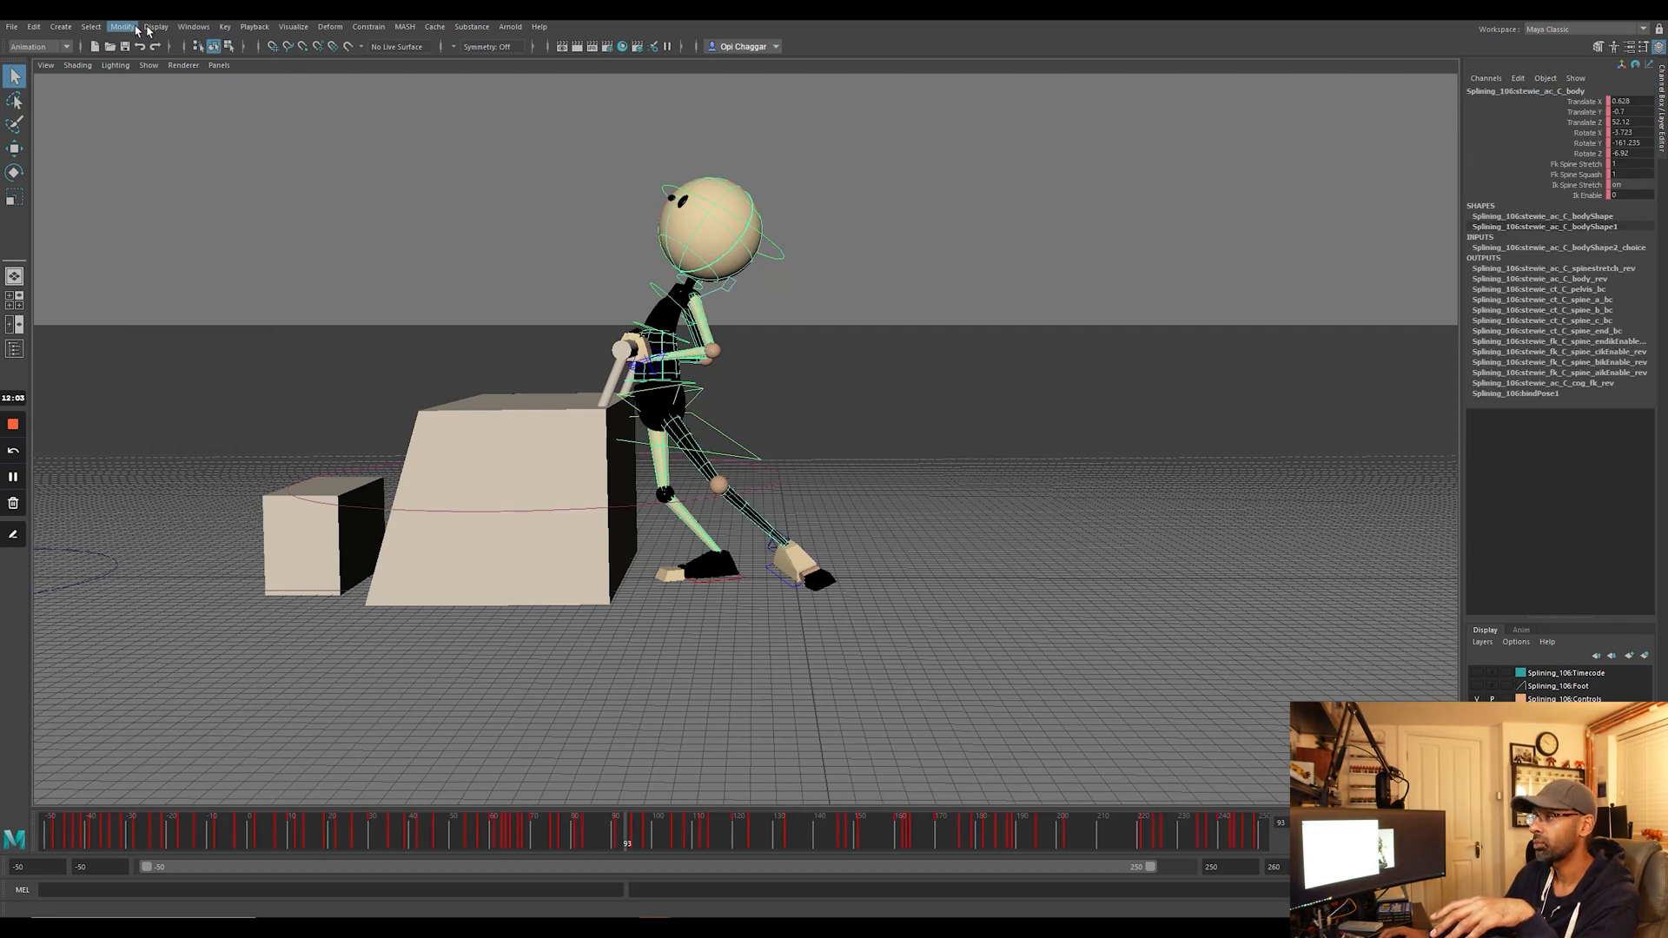
Open the Graph Editor maximized for the body control and isolate its Translate Y curve.
left_click(194, 26)
mouse_move(243, 91)
left_click(382, 112)
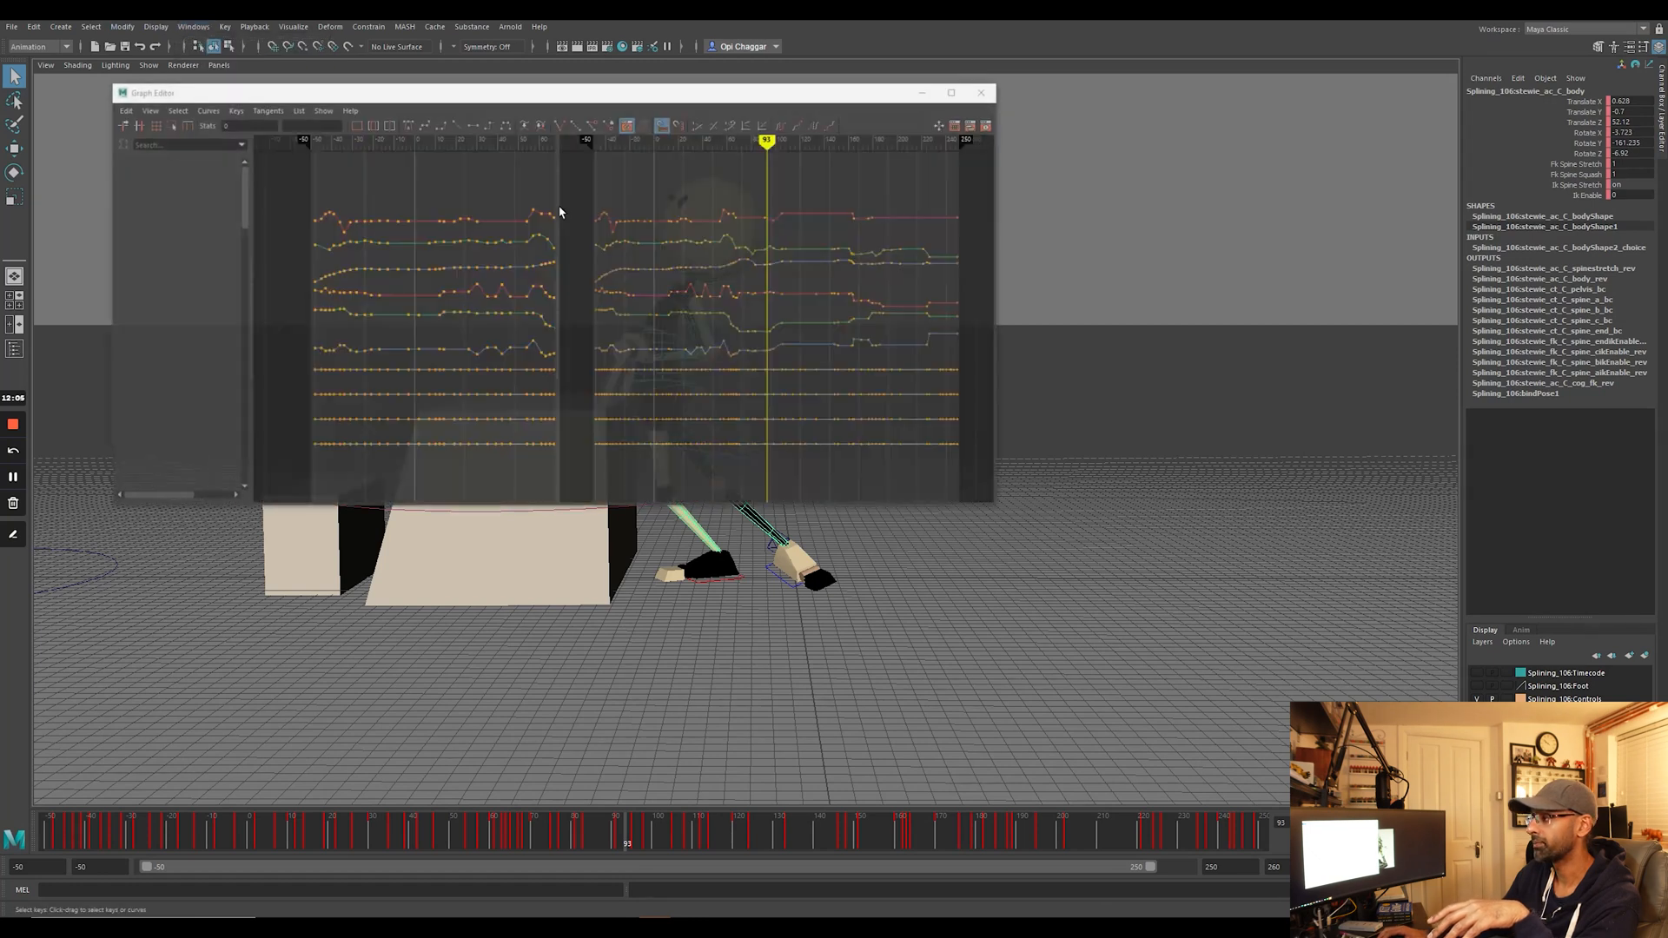
double_click(699, 95)
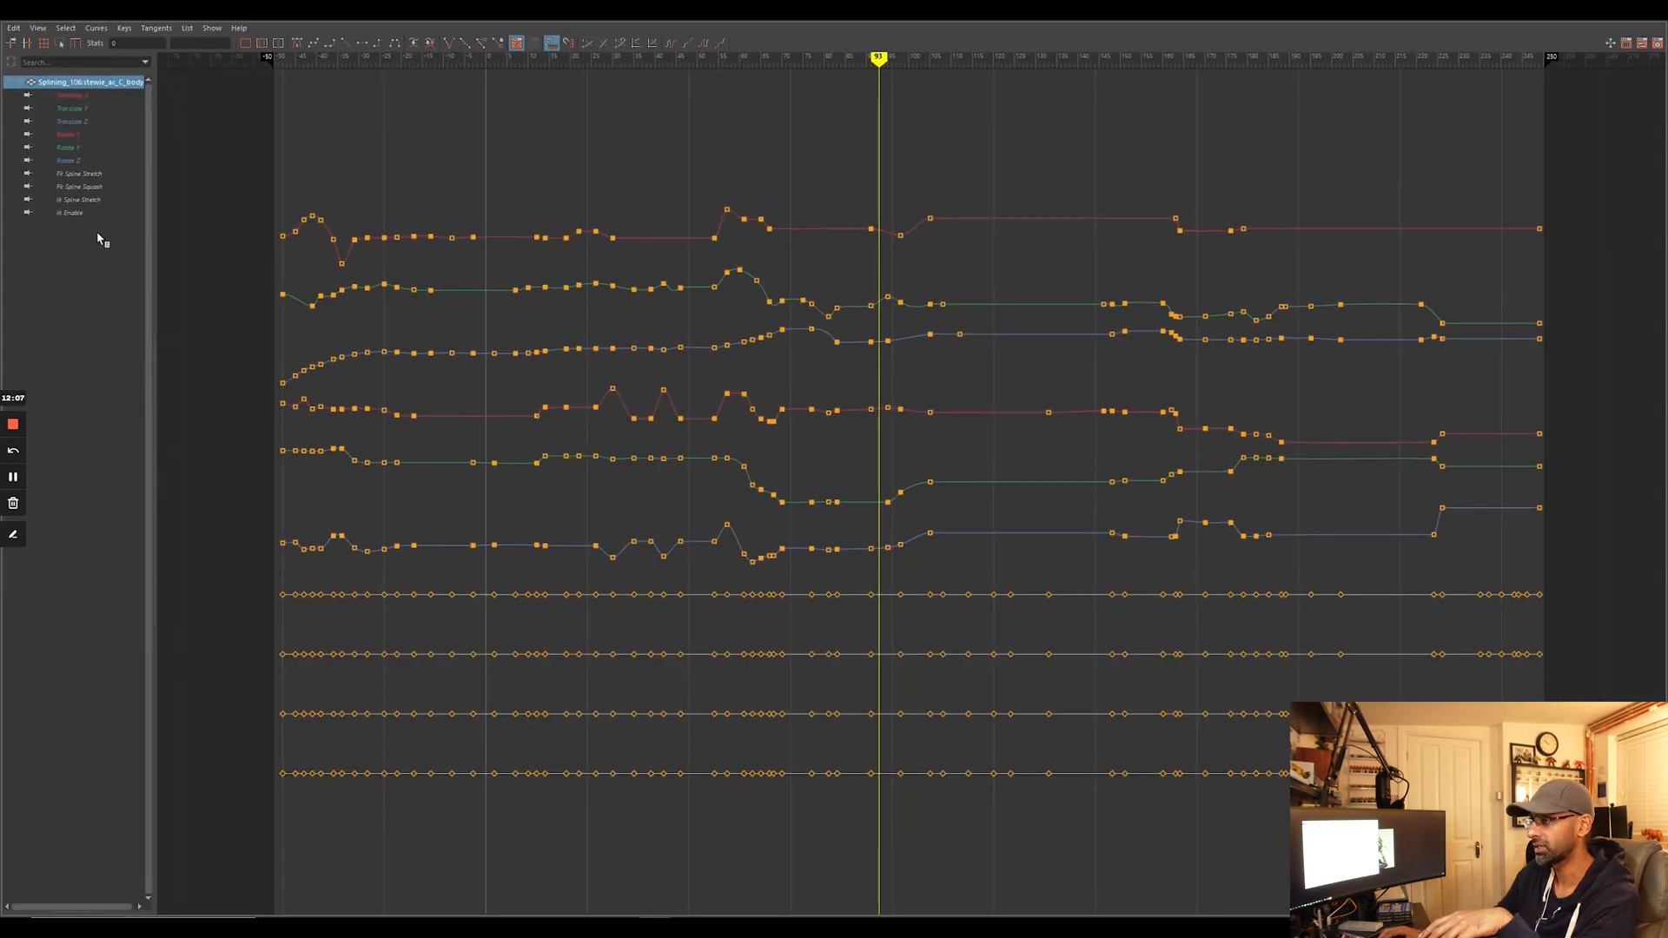
left_click(87, 109)
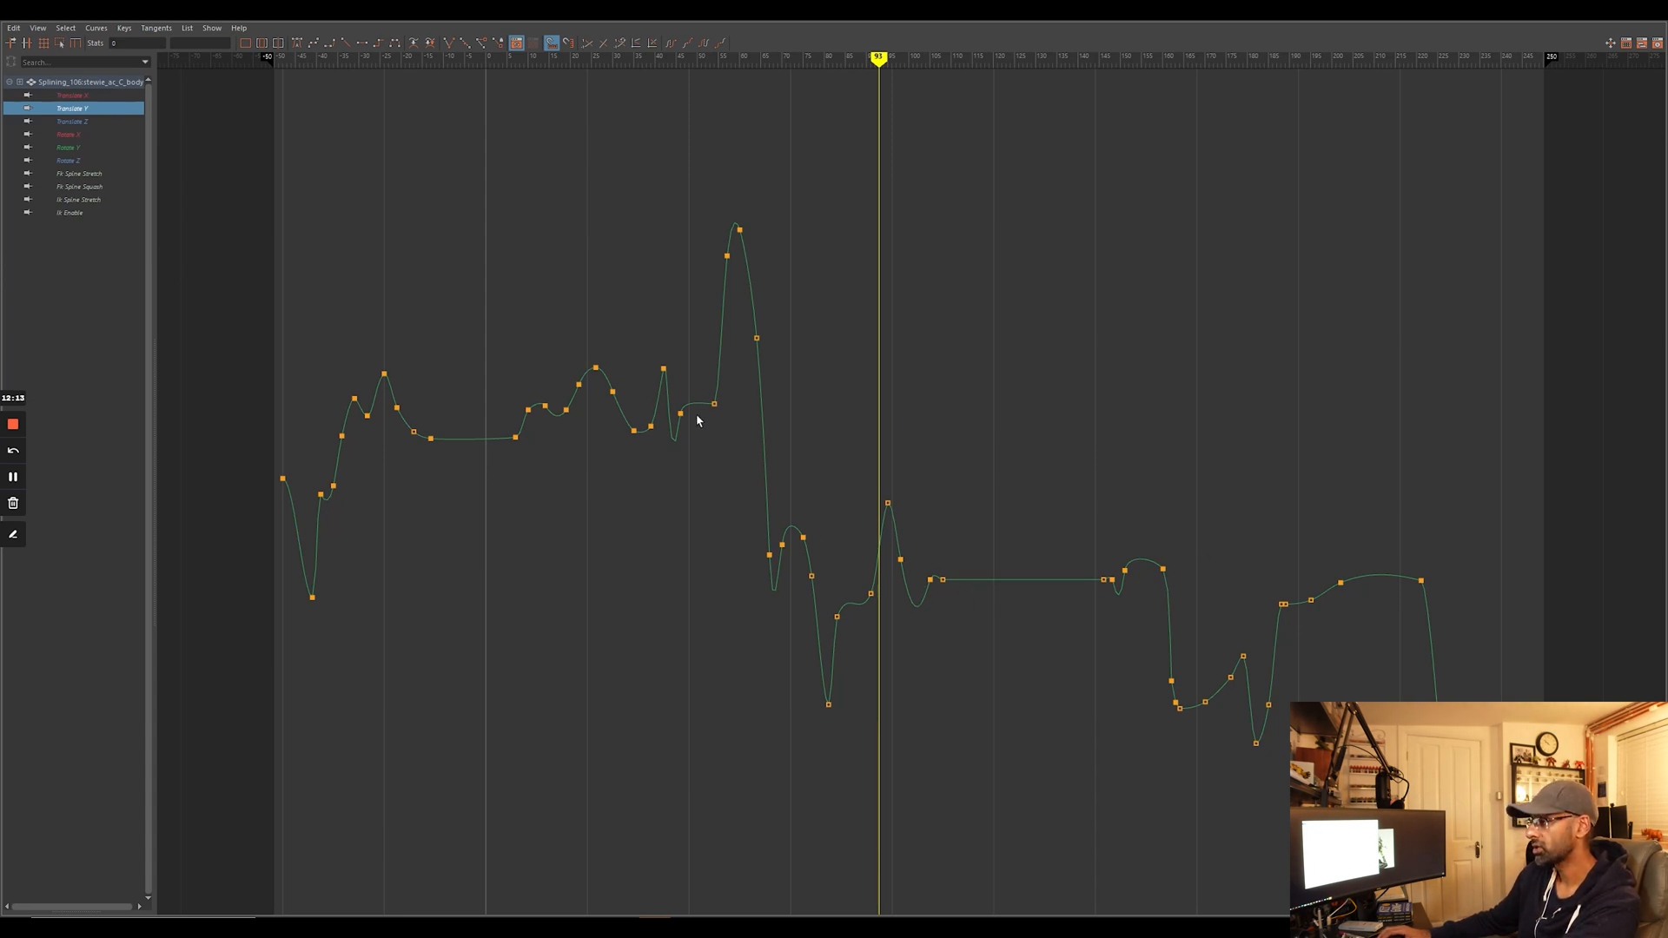
Frame the Translate Y keys around frame 42, flatten the tangent of the key at frame 42, and view the whole curve again.
left_click_drag(765, 483, 764, 481)
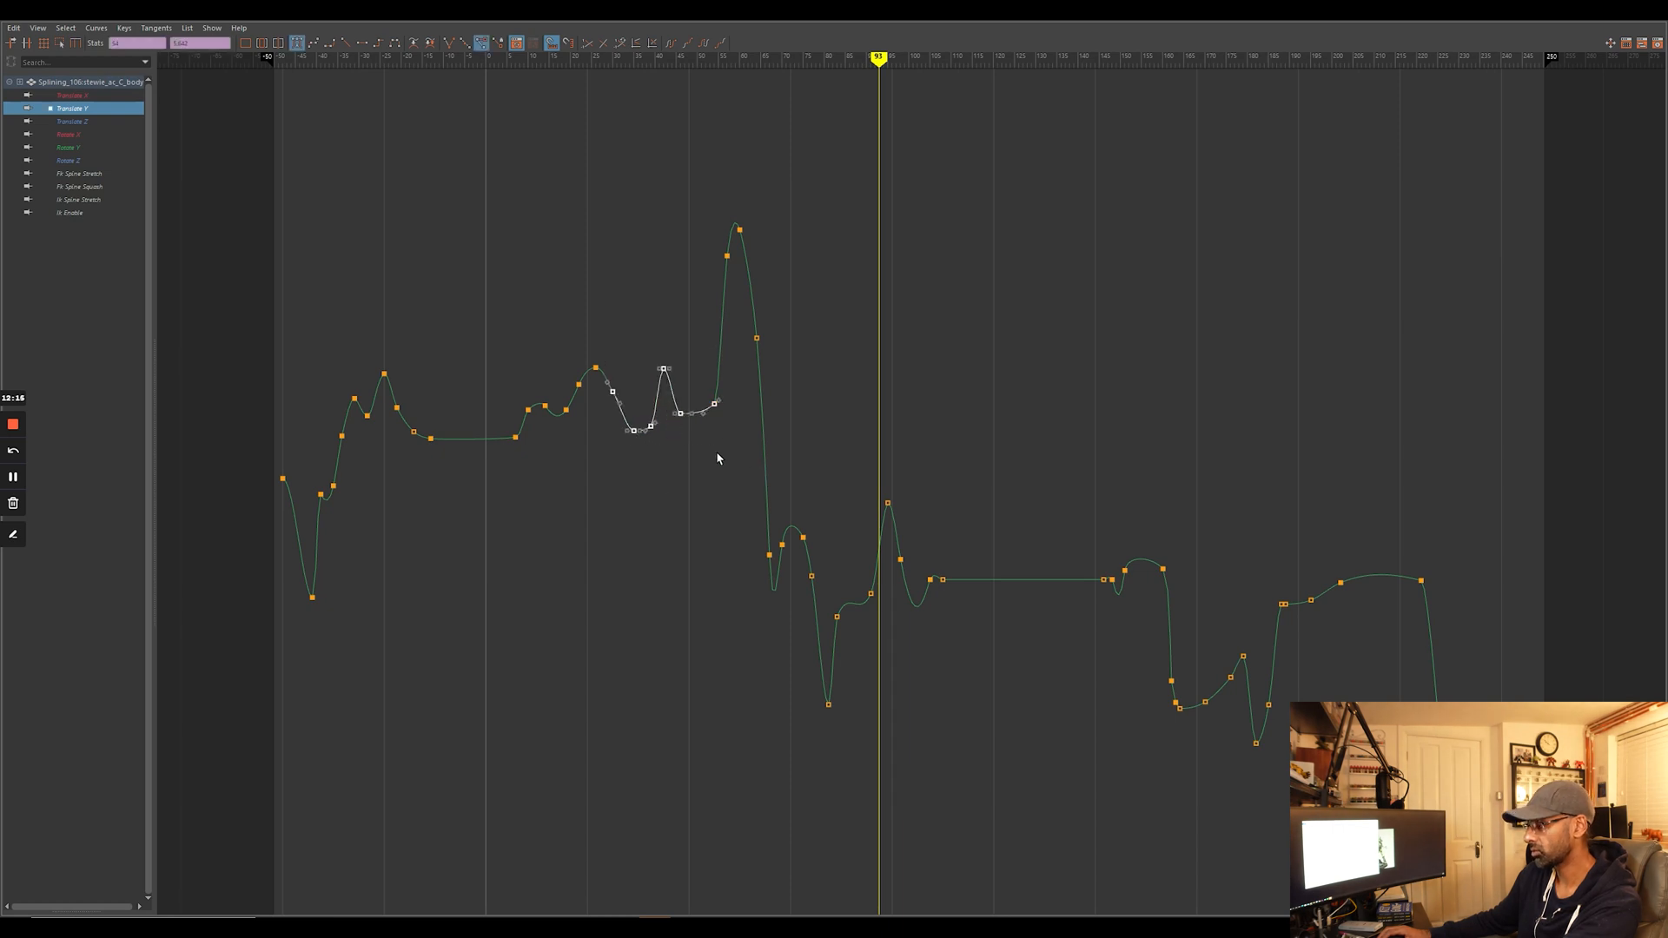
key("f")
left_click(923, 504)
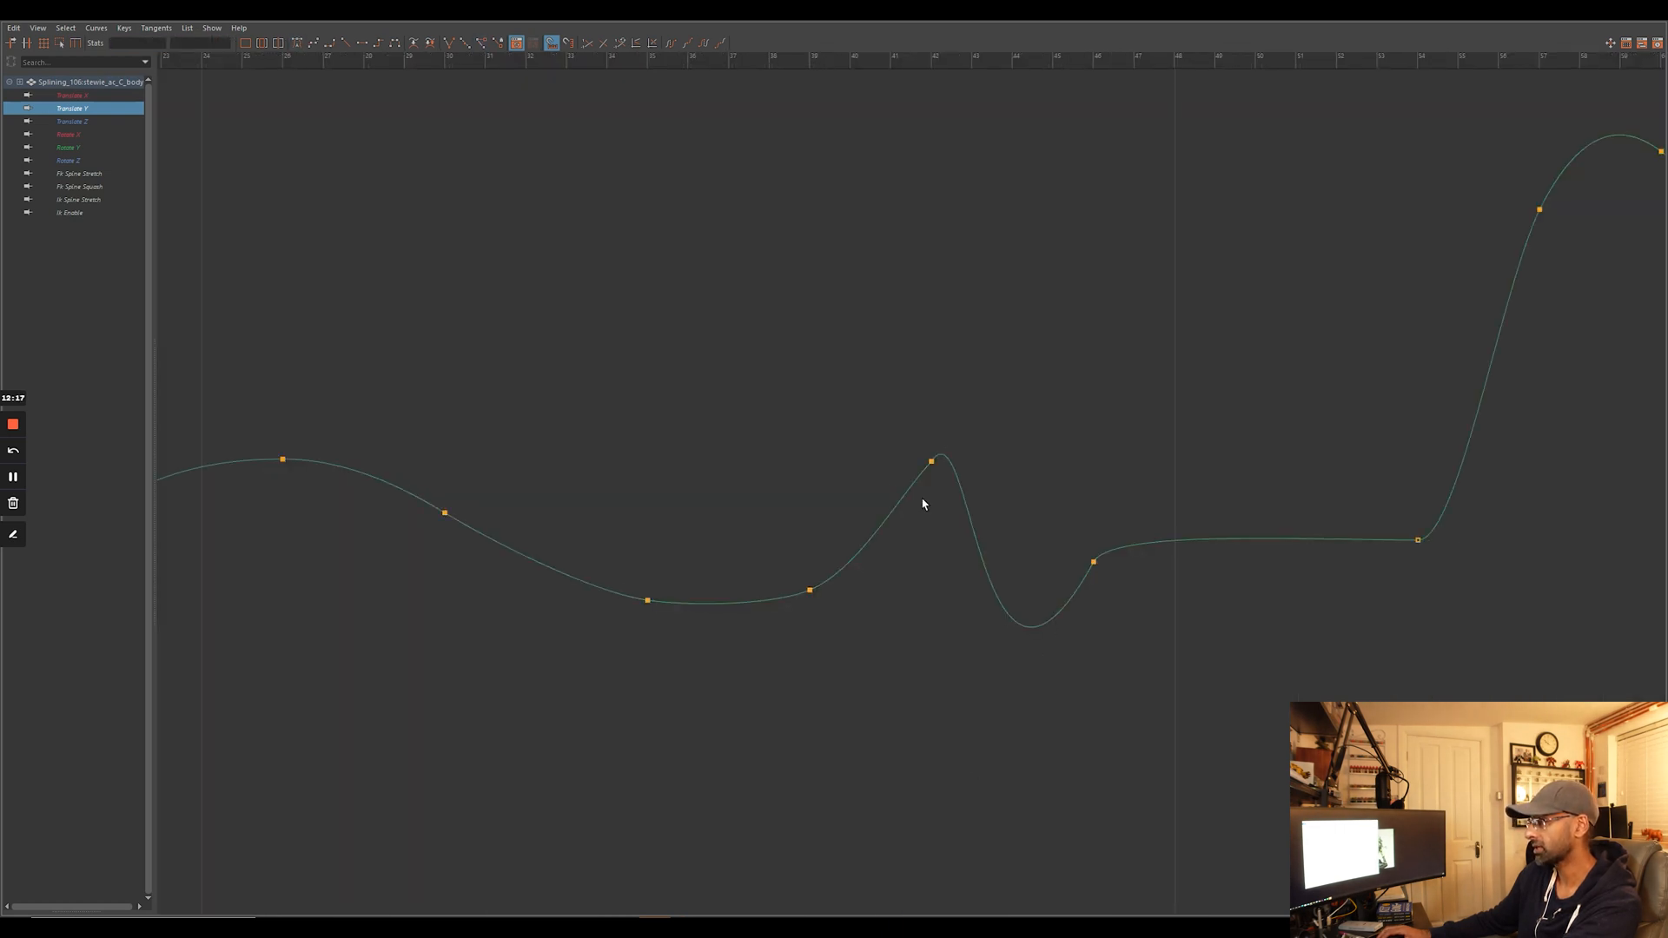
left_click_drag(990, 506, 912, 443)
key("shift+f")
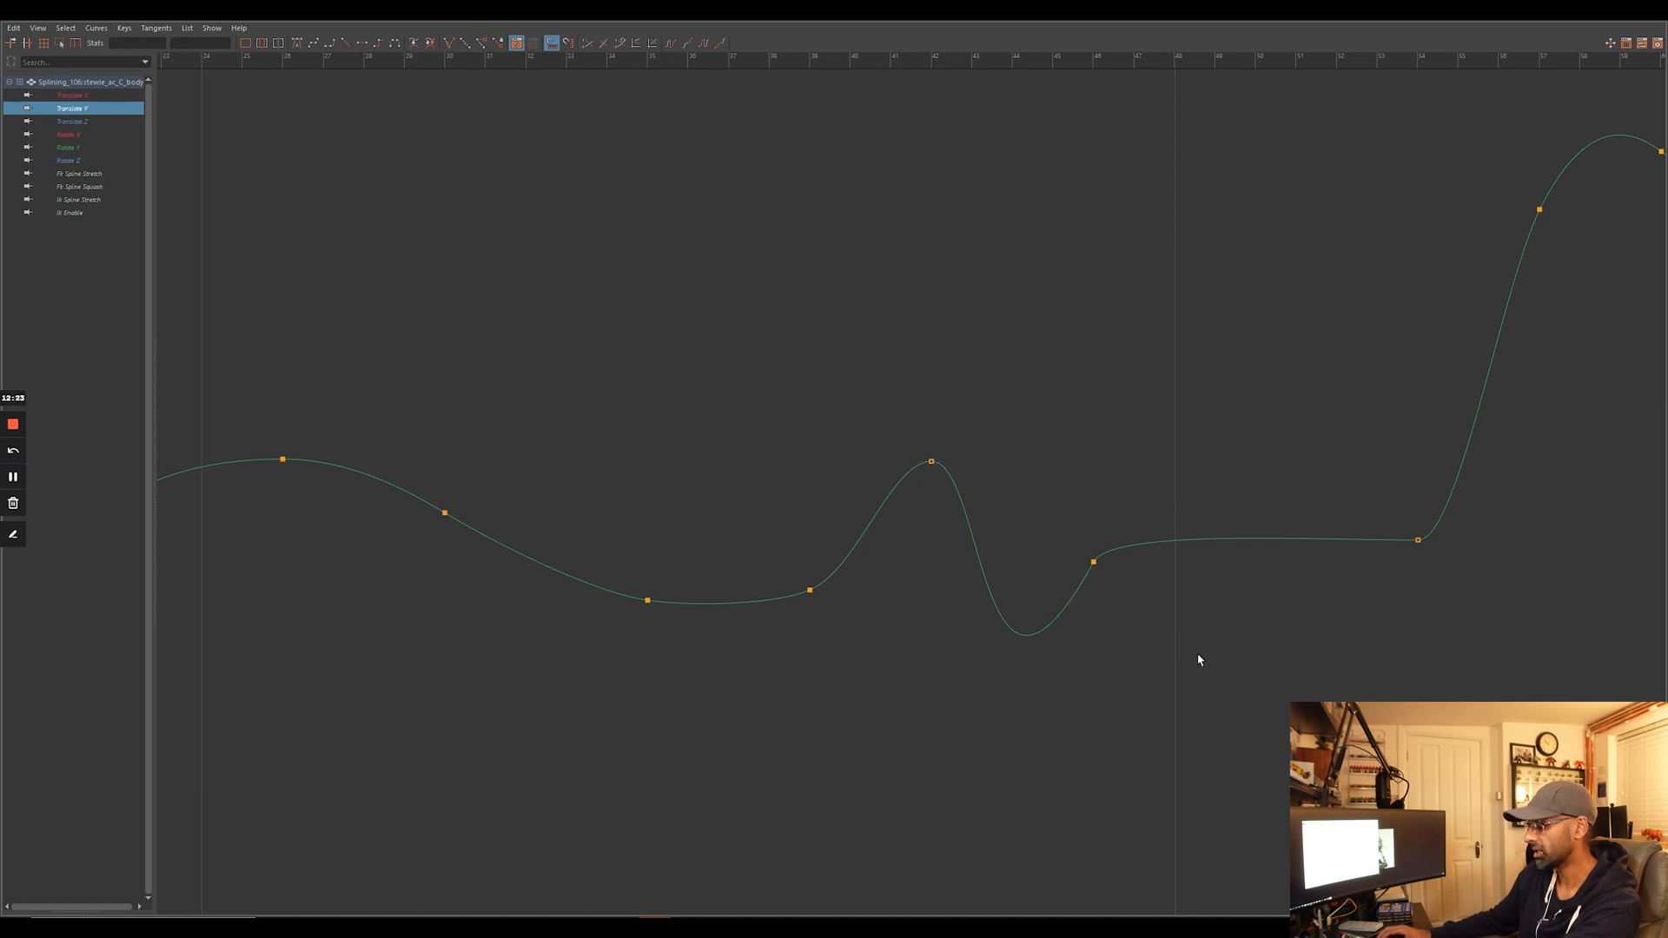
key("a")
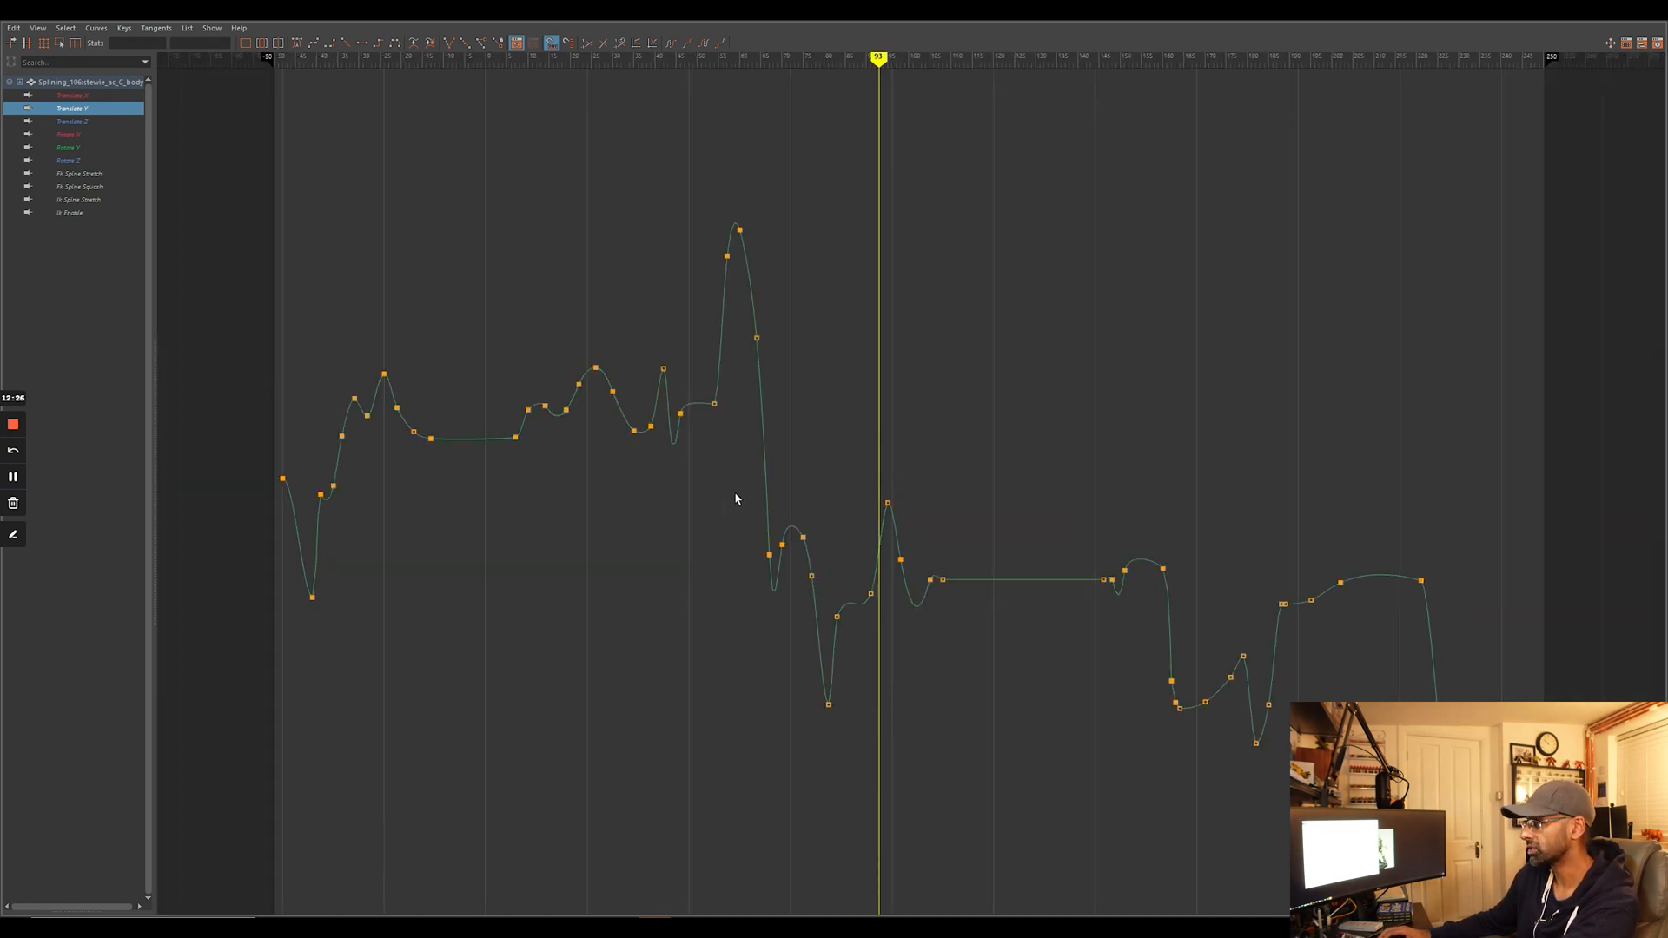
Restore the Graph Editor to window size, review the body control's translate curves one by one, and close the editor.
key("super+Down")
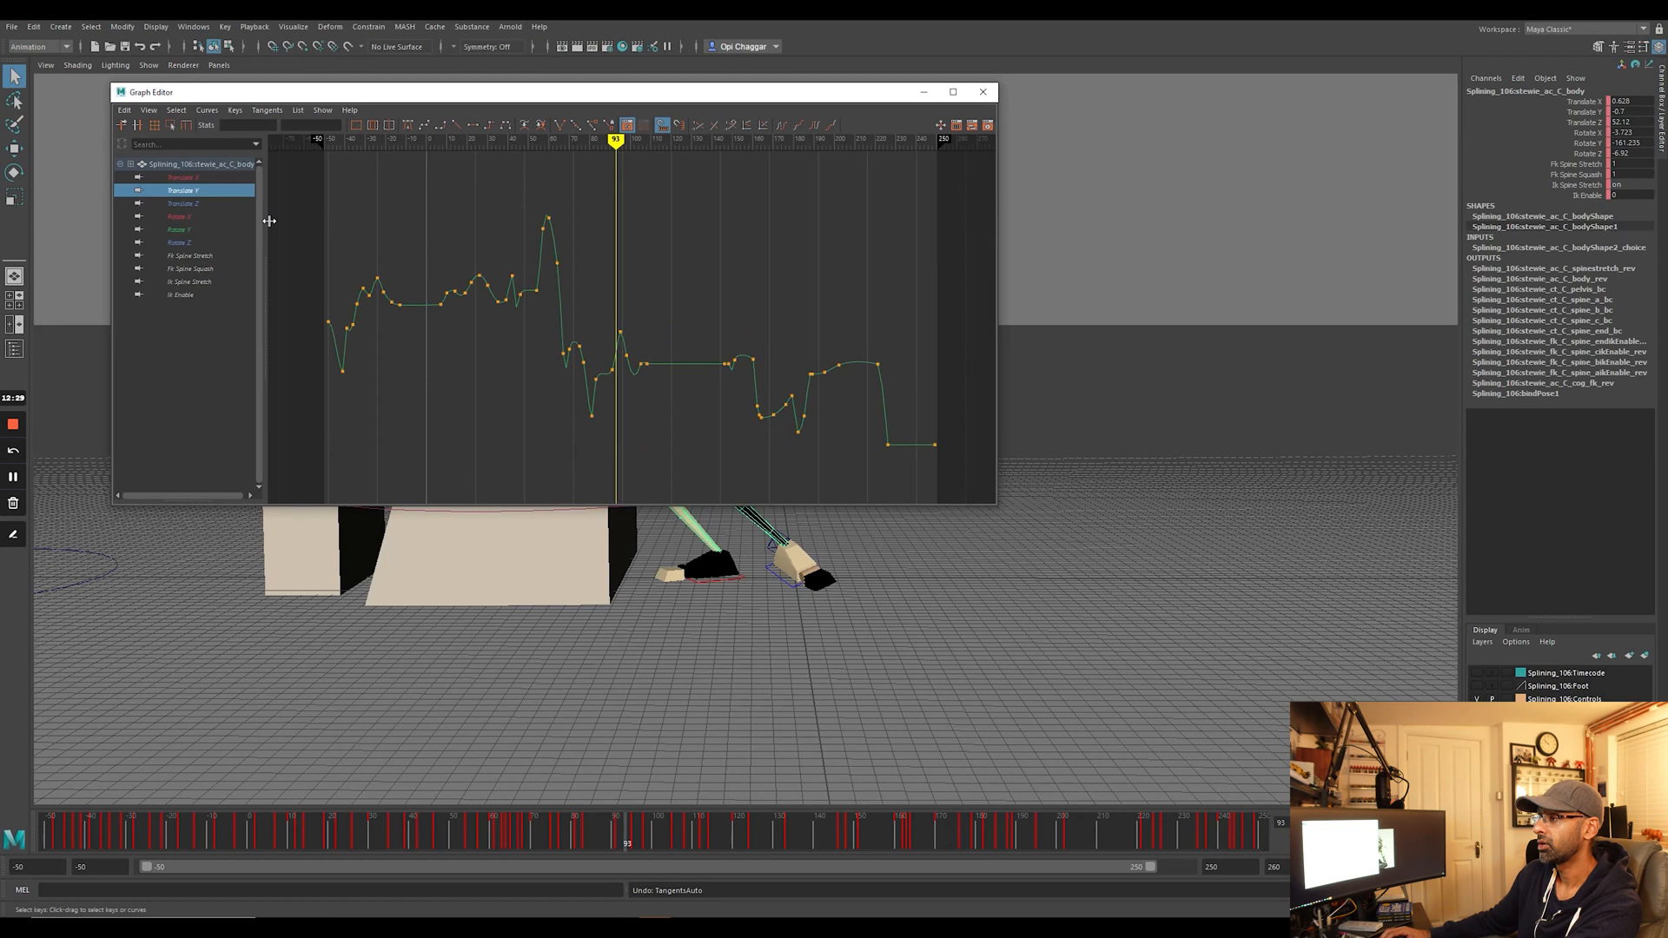
left_click(201, 203)
left_click(192, 191)
left_click(192, 178)
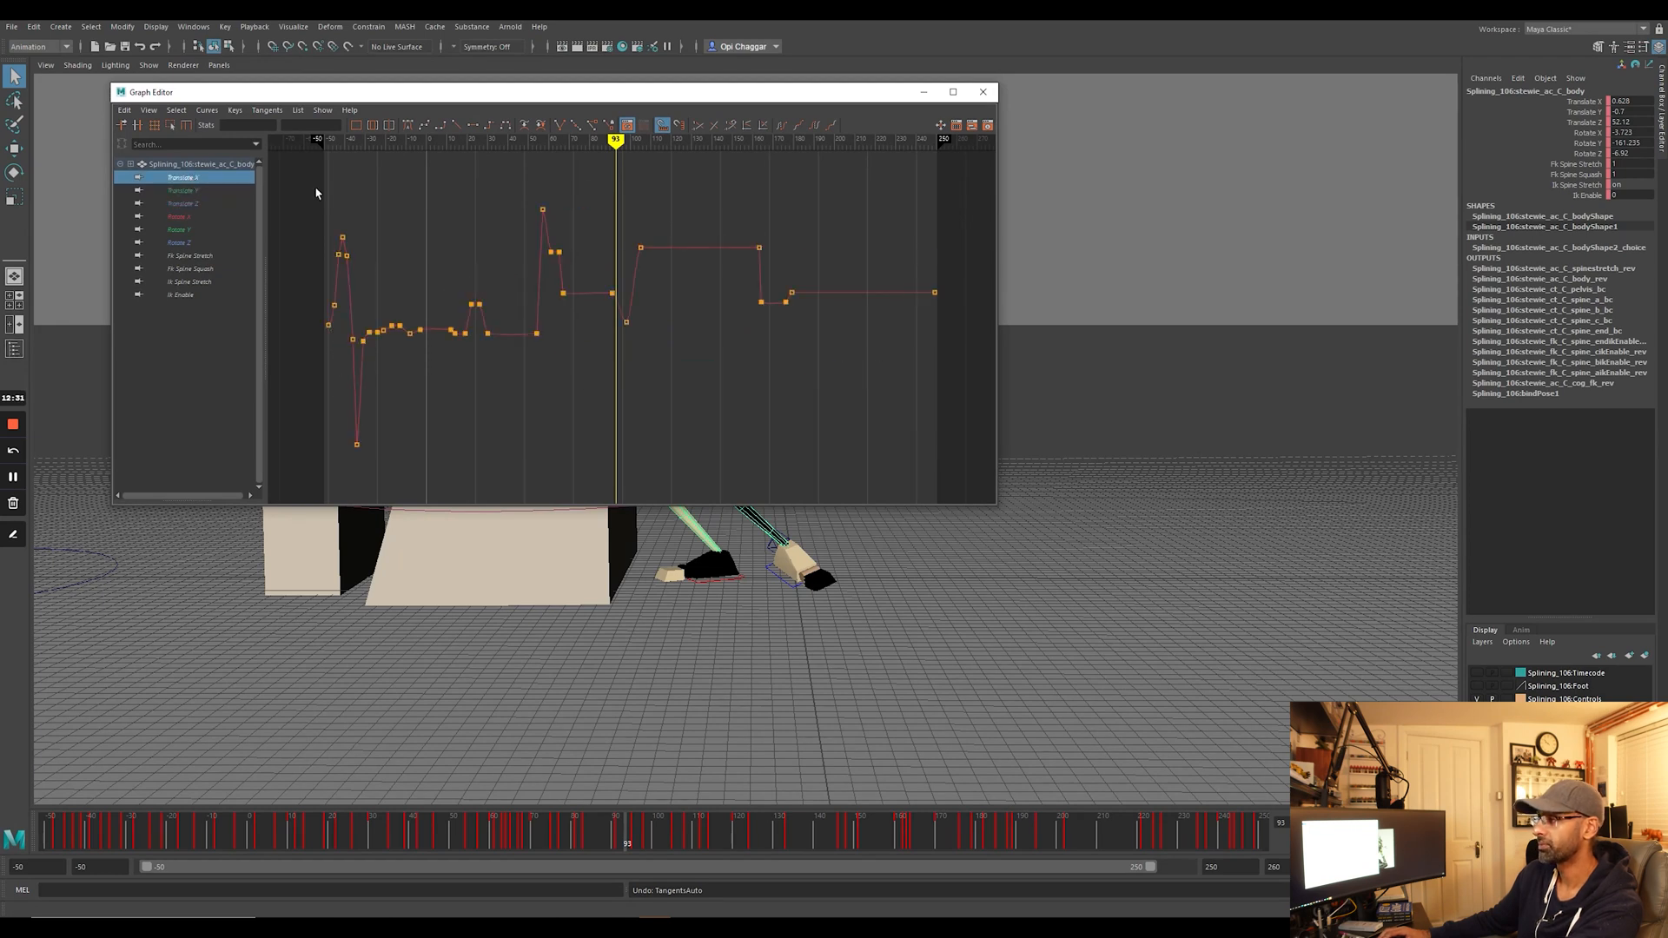
left_click(984, 92)
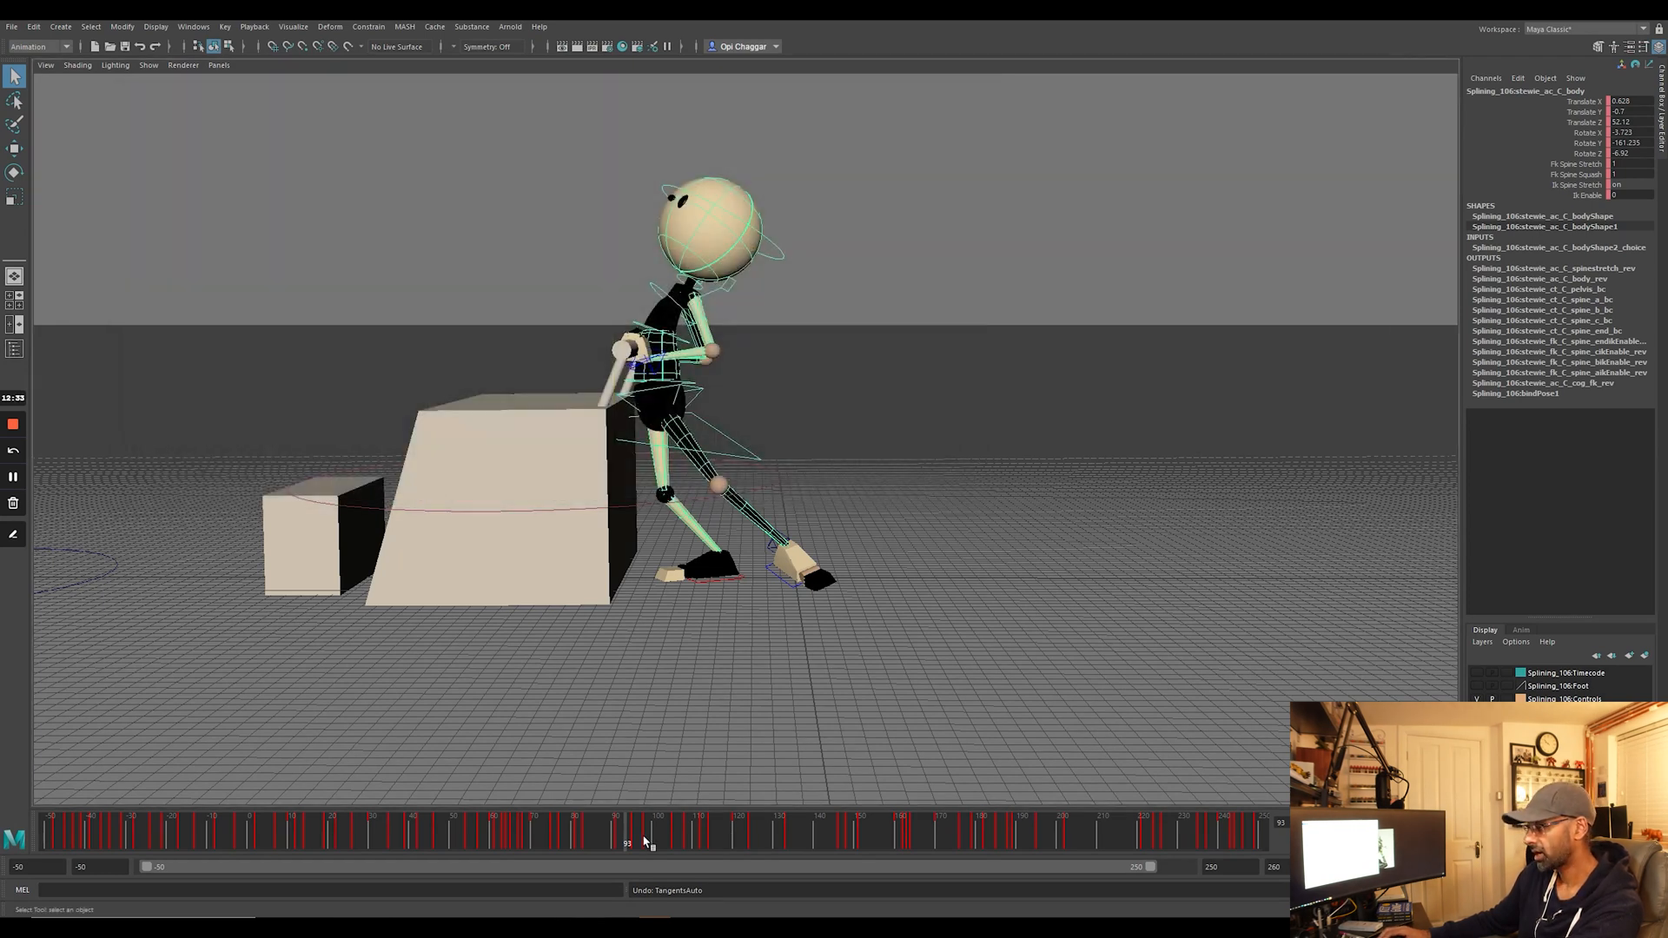
Scrub to frame 209, select the character's hand controls in turn, and scrub back to frame -30 with the left hand selected.
left_click(594, 673)
left_click_drag(712, 841, 1097, 843)
left_click(747, 561)
left_click(743, 574)
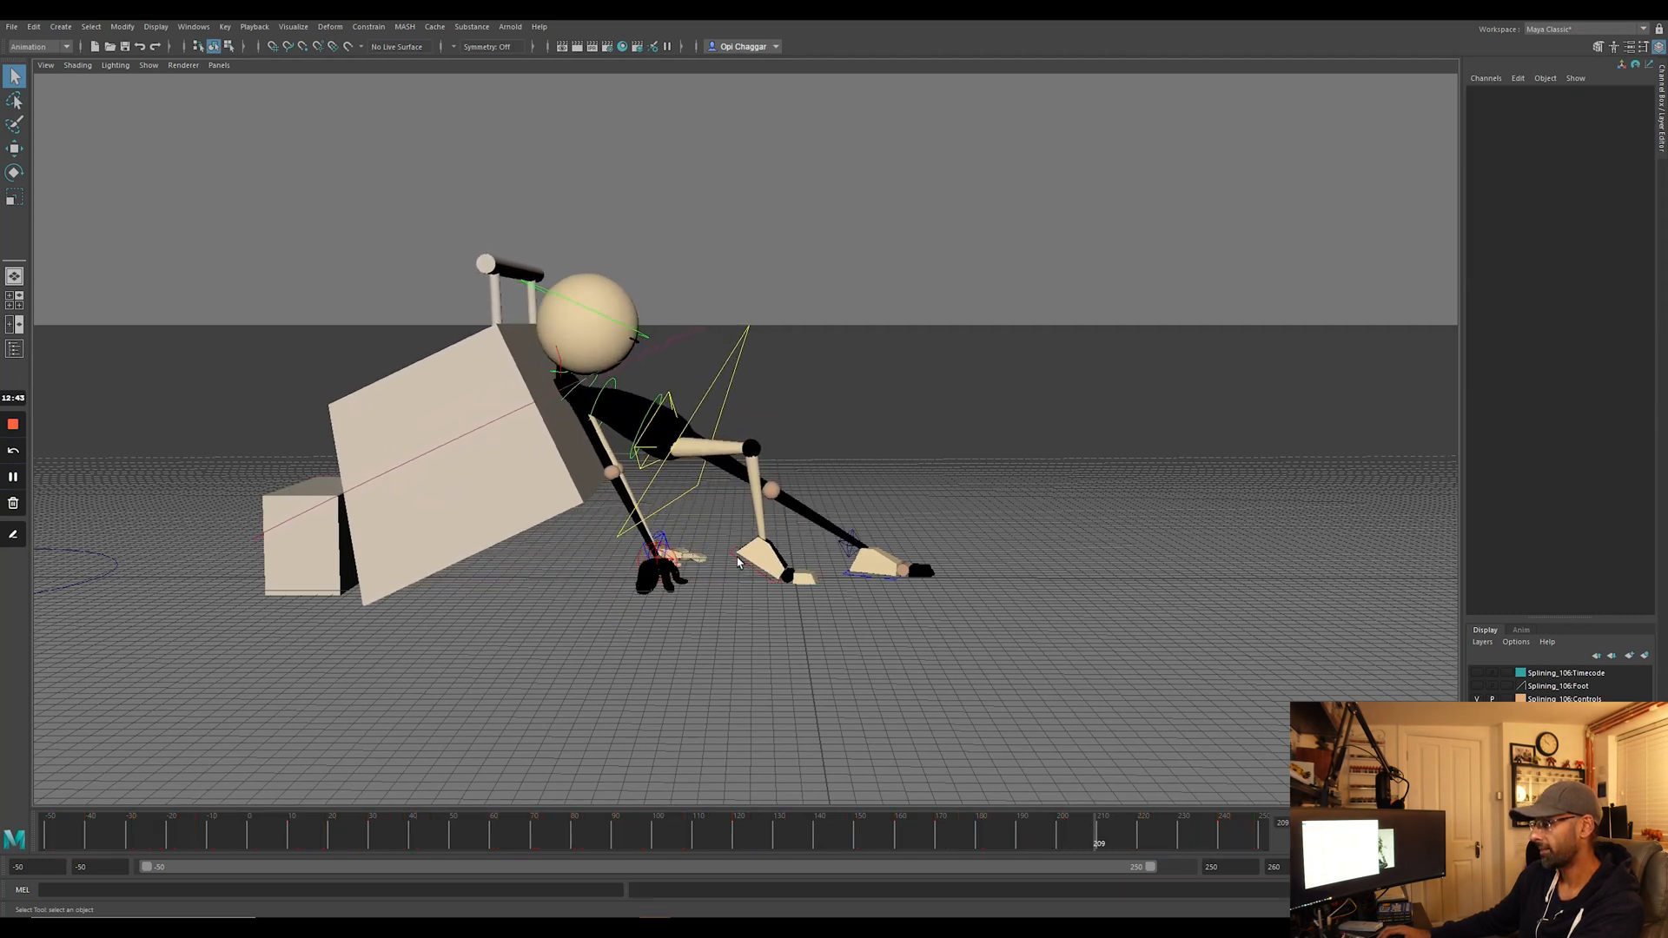
left_click(669, 549)
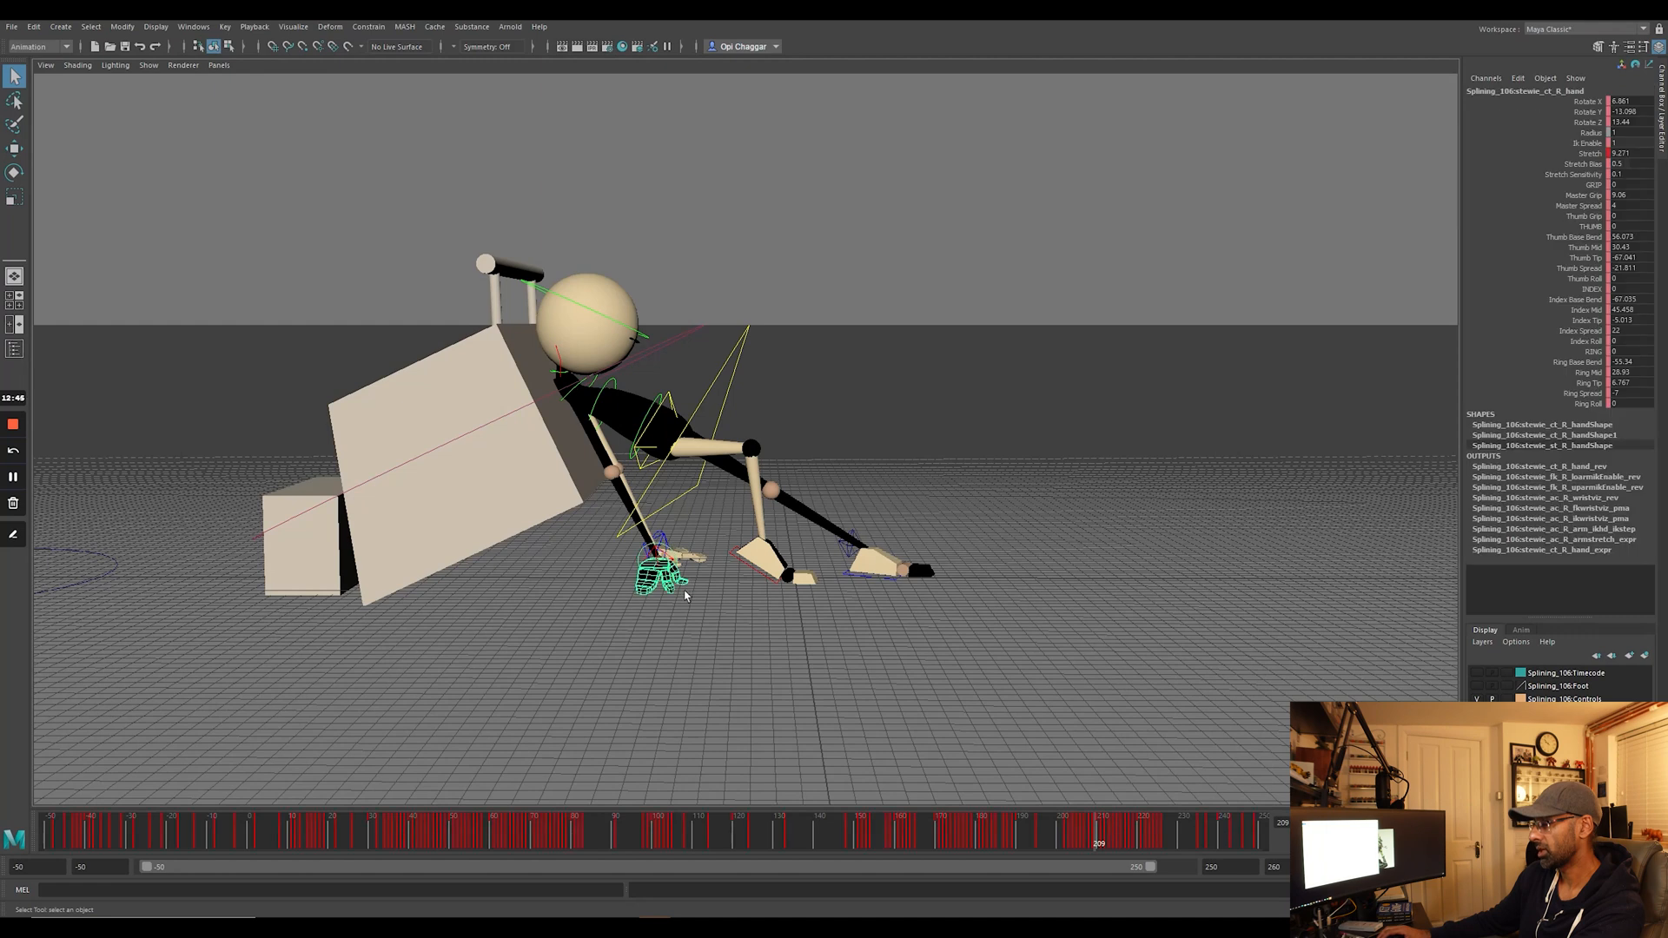
left_click(704, 554)
left_click_drag(956, 816, 130, 826)
left_click(176, 69)
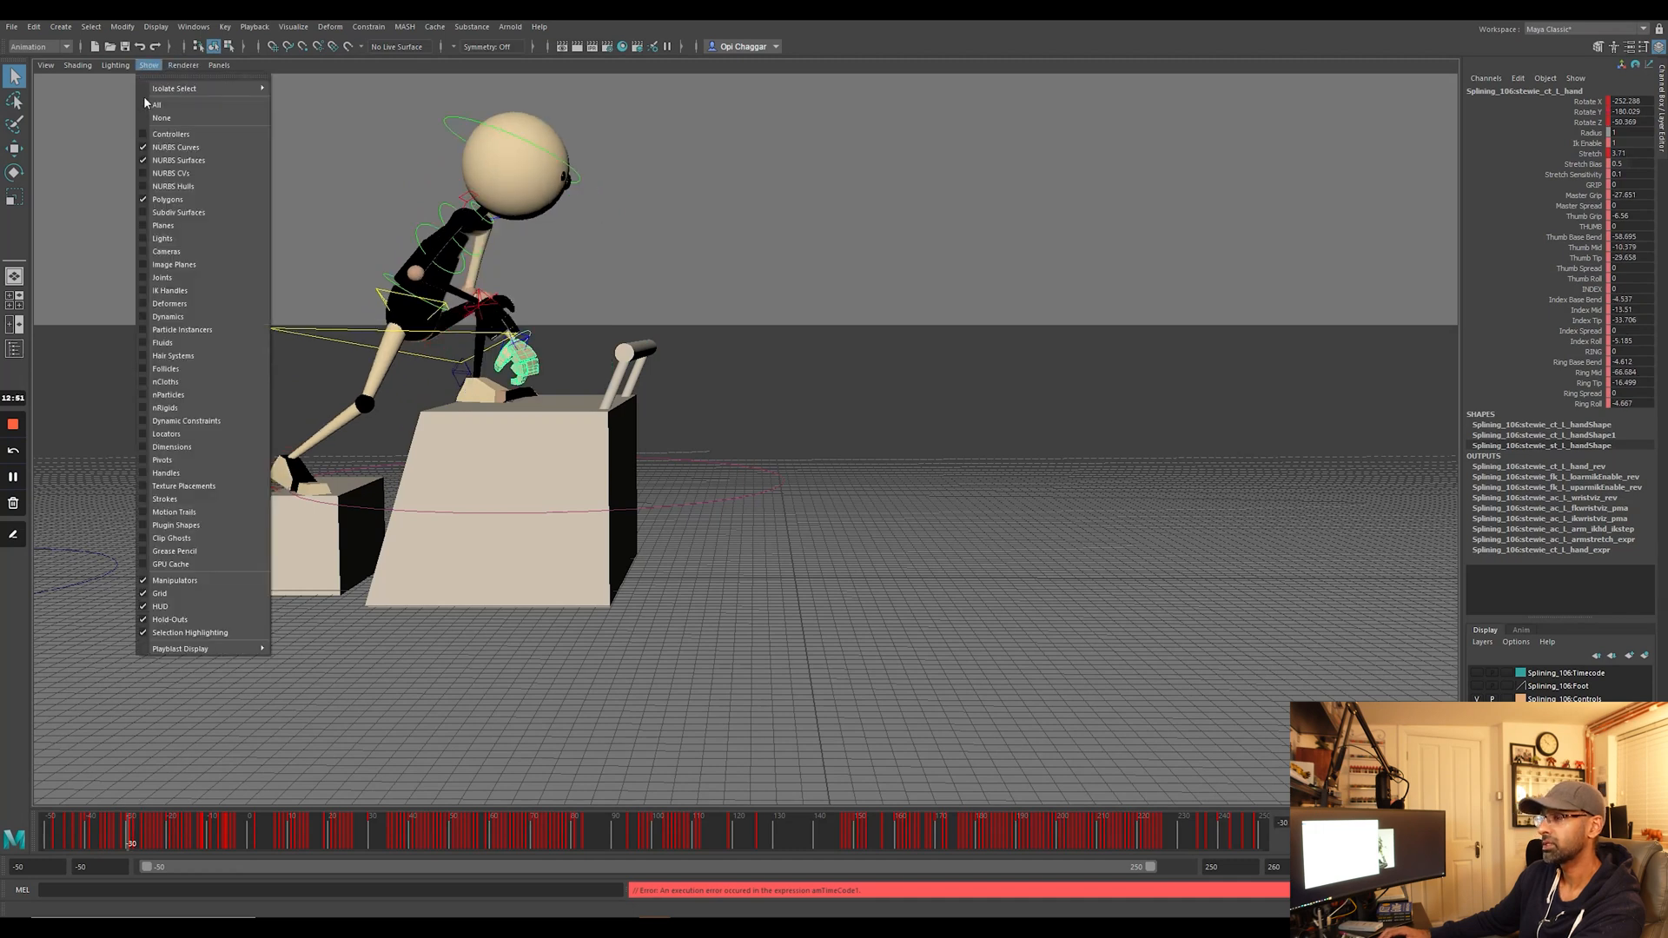
left_click(171, 180)
left_click(148, 66)
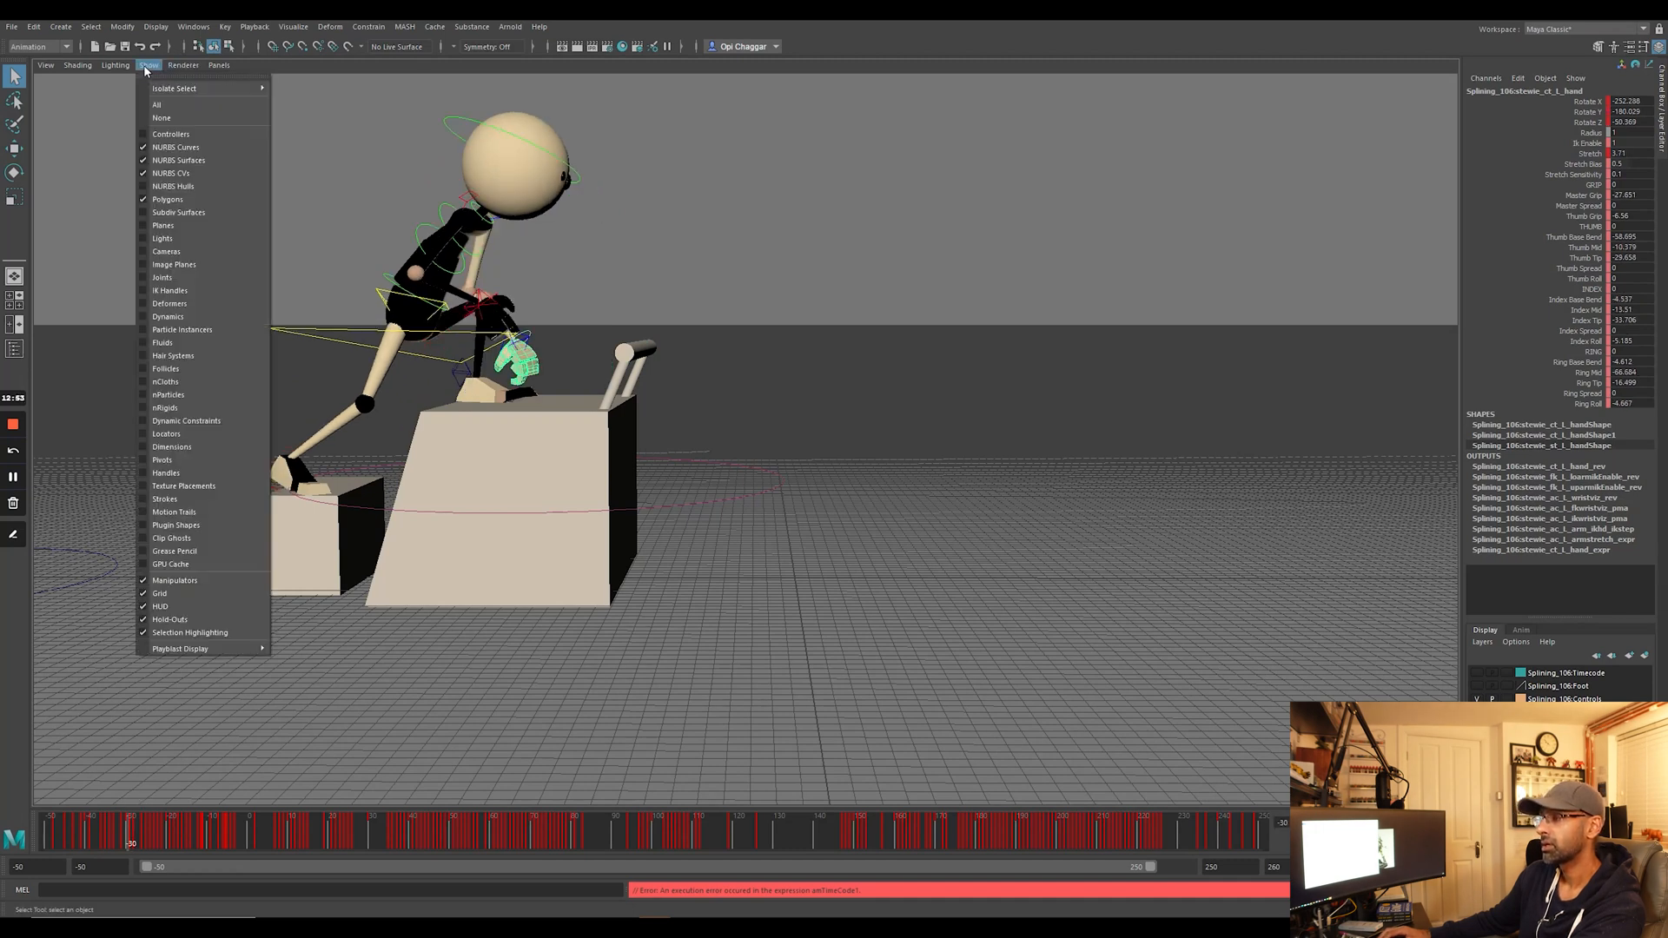
left_click(164, 186)
Clear the selection, scrub to the tilted-block push pose at frame 208, and select the left foot control.
left_click_drag(643, 834, 690, 799)
left_click(1021, 554)
left_click_drag(805, 830, 1093, 844)
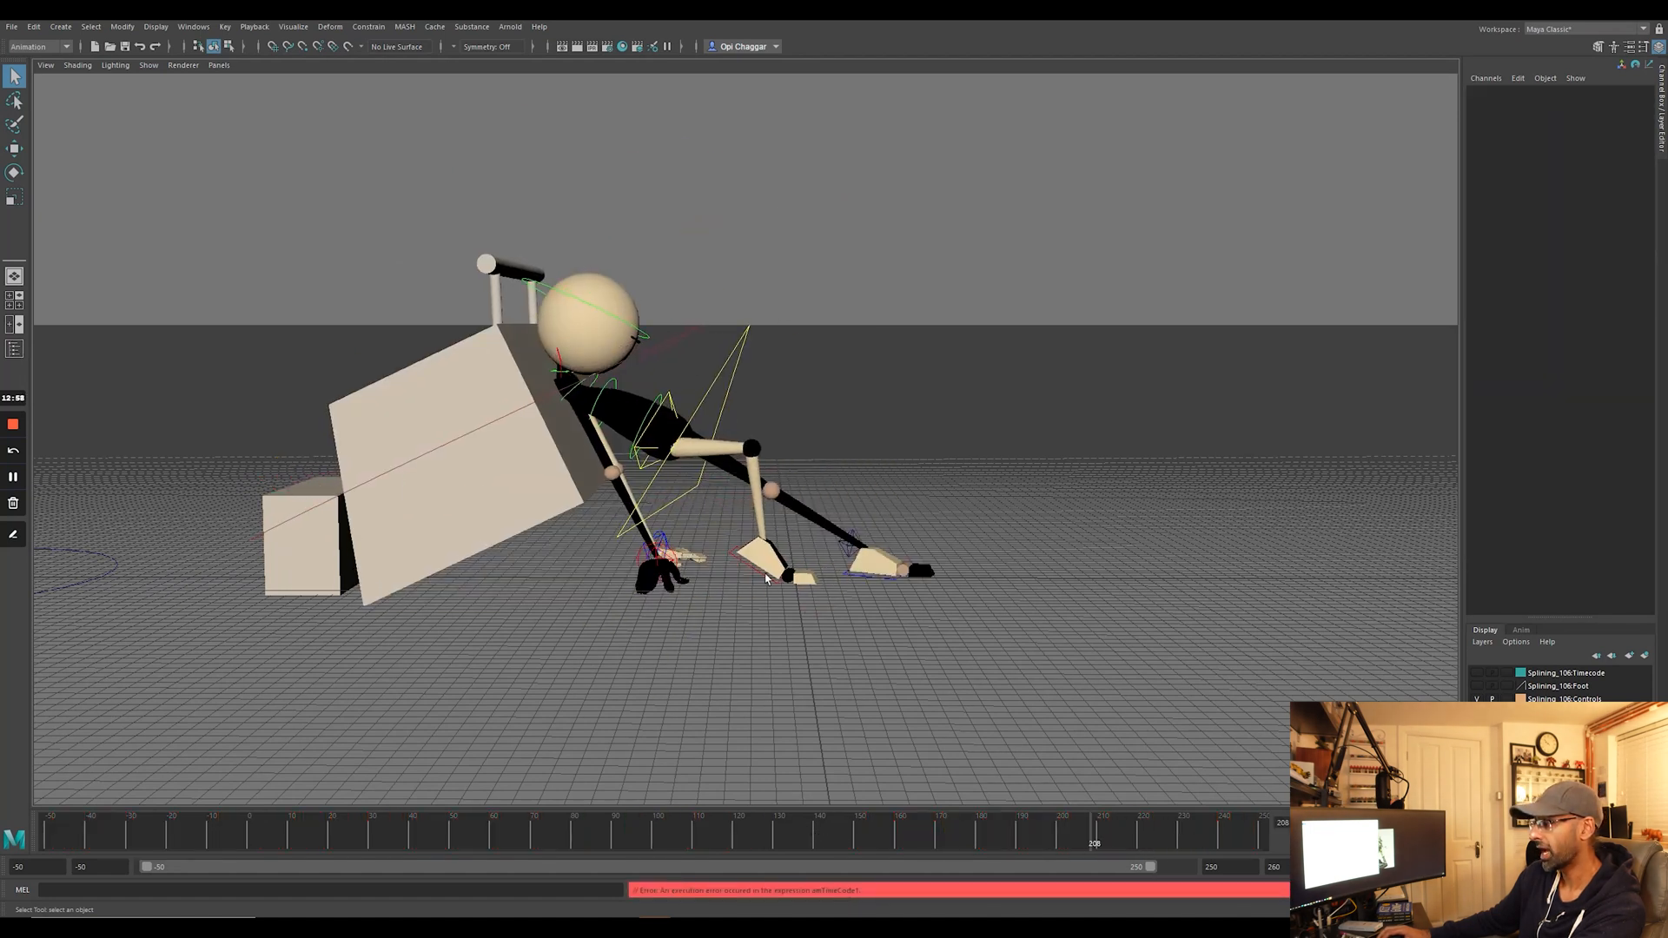
left_click(758, 576)
left_click(744, 580)
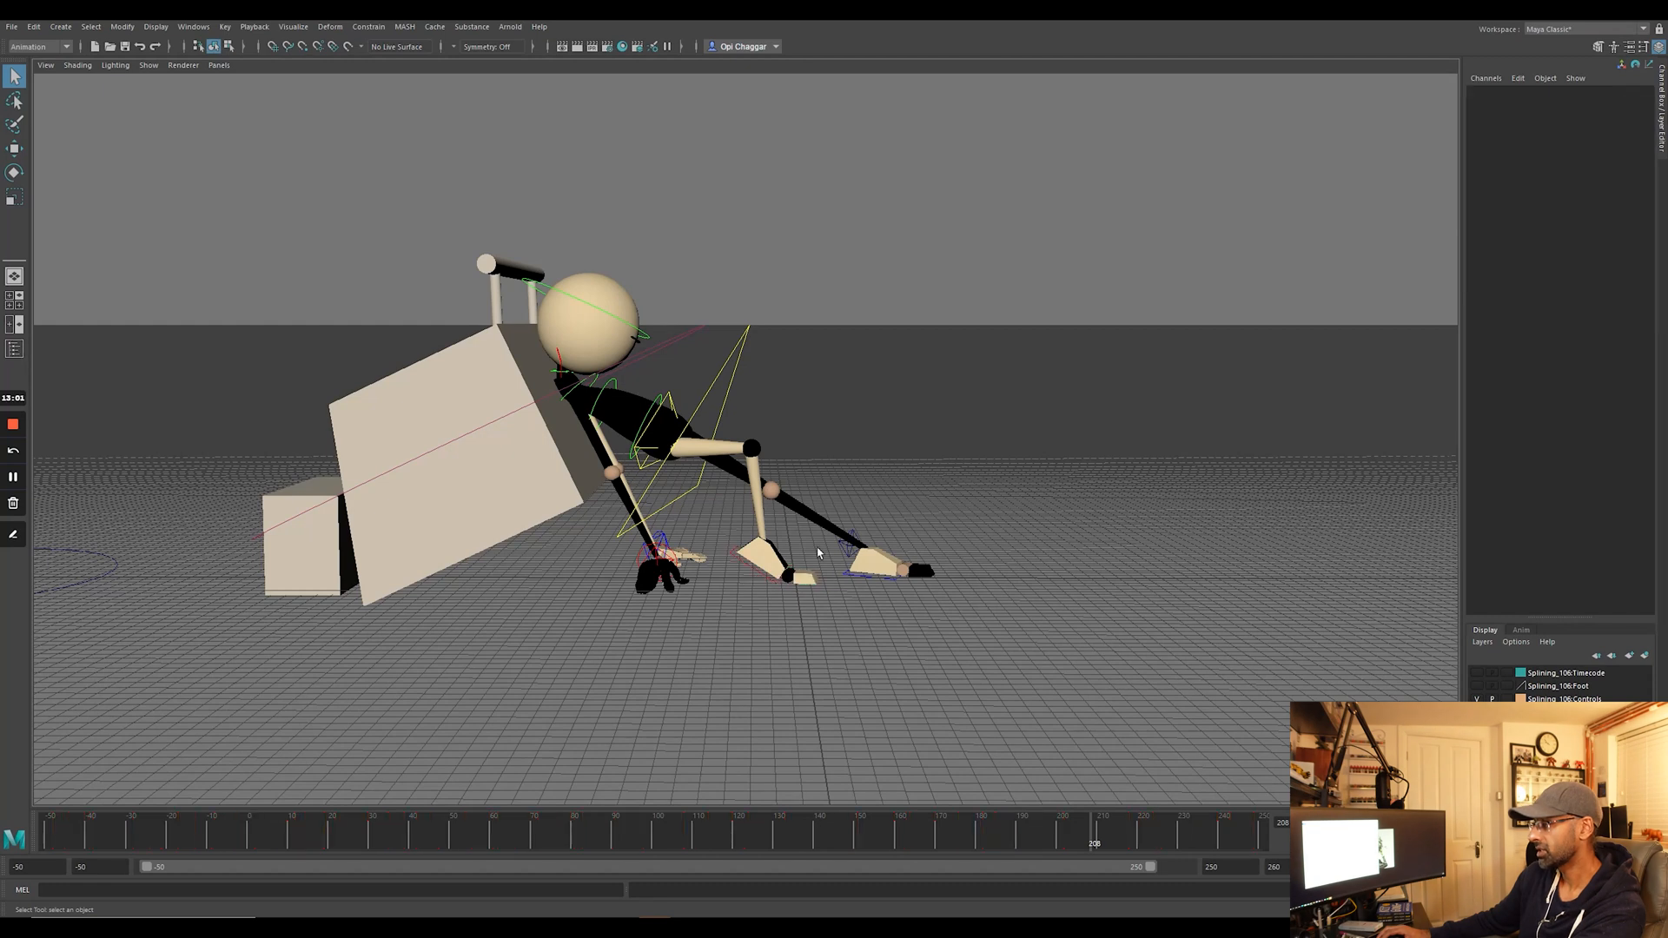
left_click(848, 563)
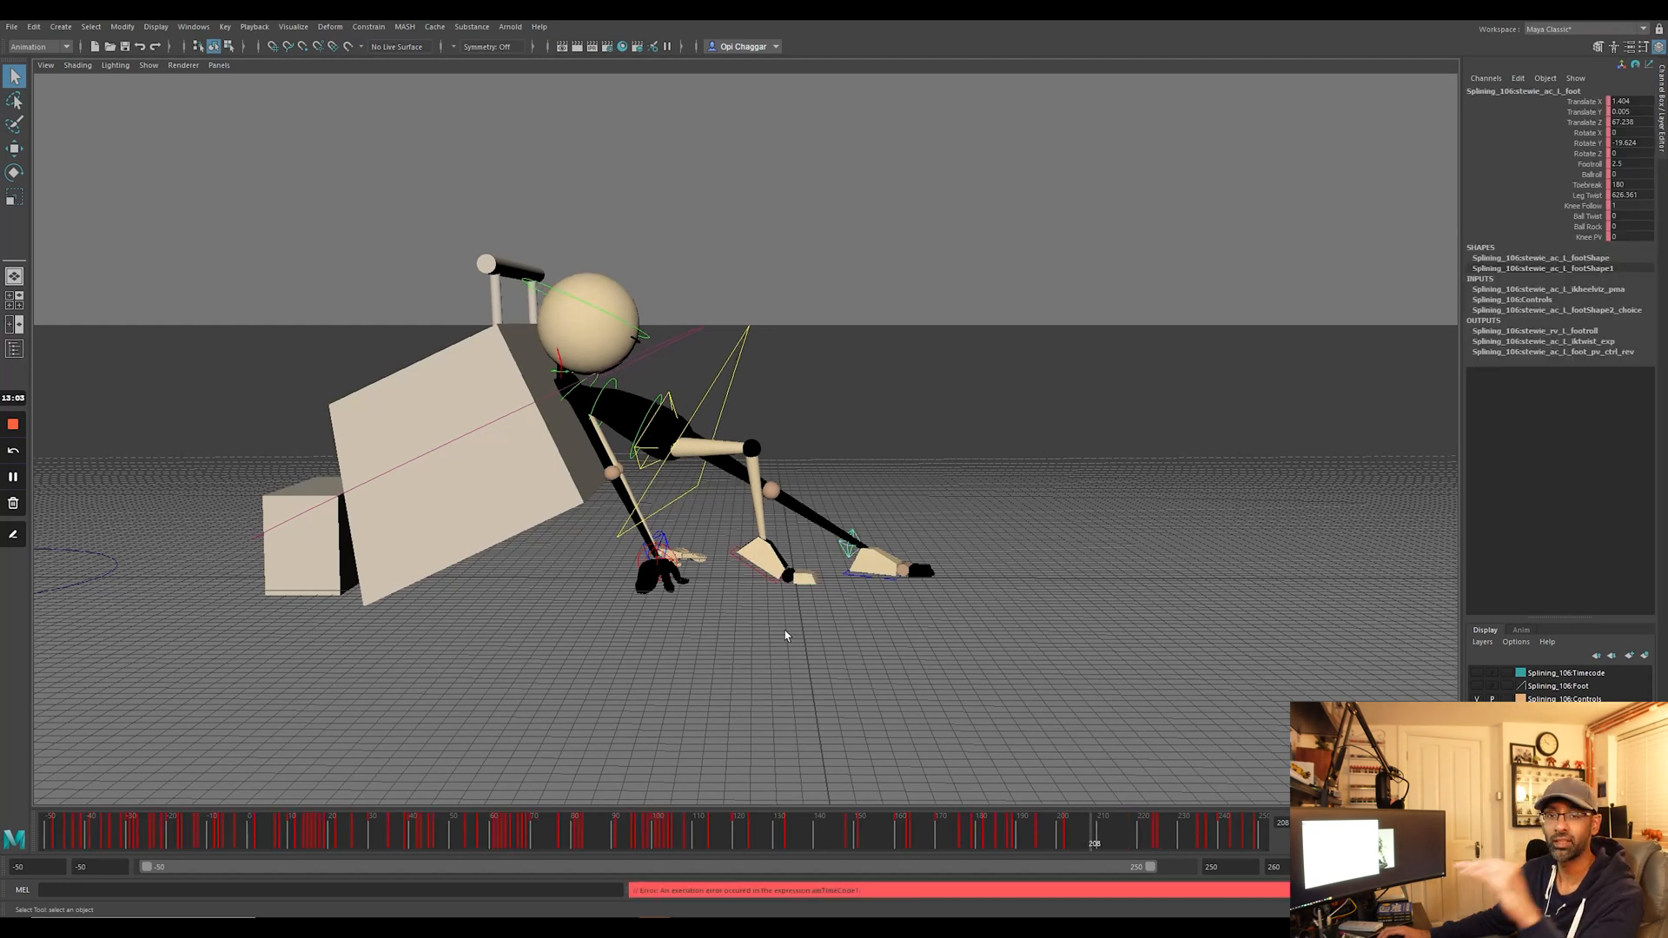
Scrub back through the animation and stop on the bent-over pulling pose at frame 74.
left_click_drag(1121, 841, 1075, 837)
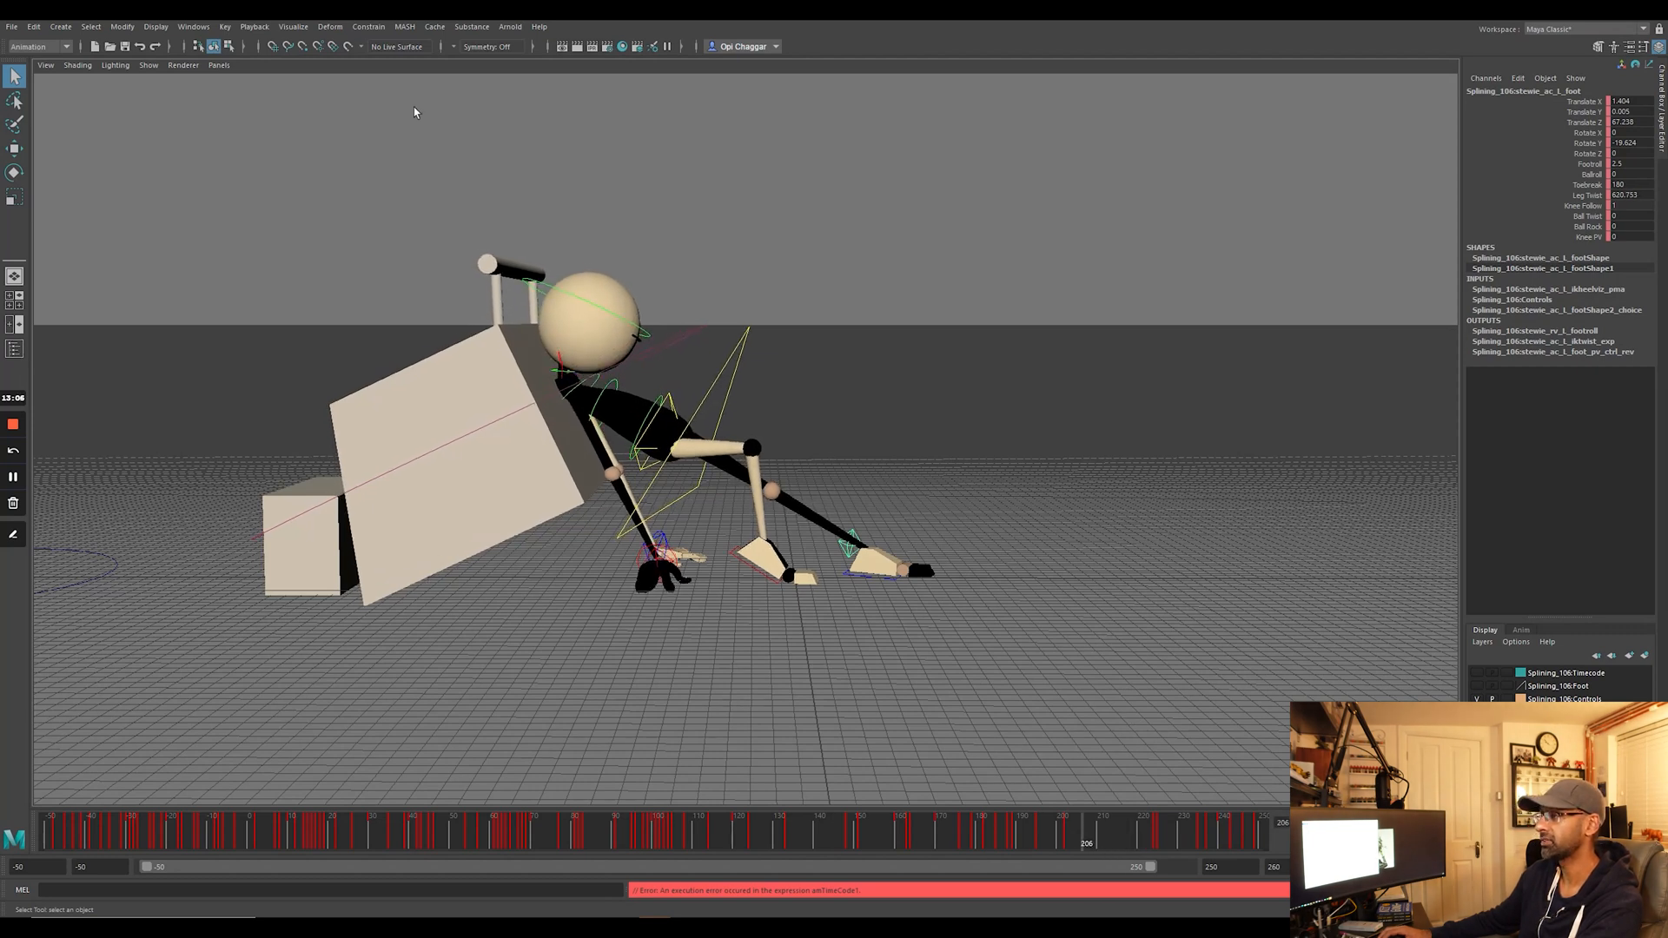
left_click_drag(1086, 841, 586, 543)
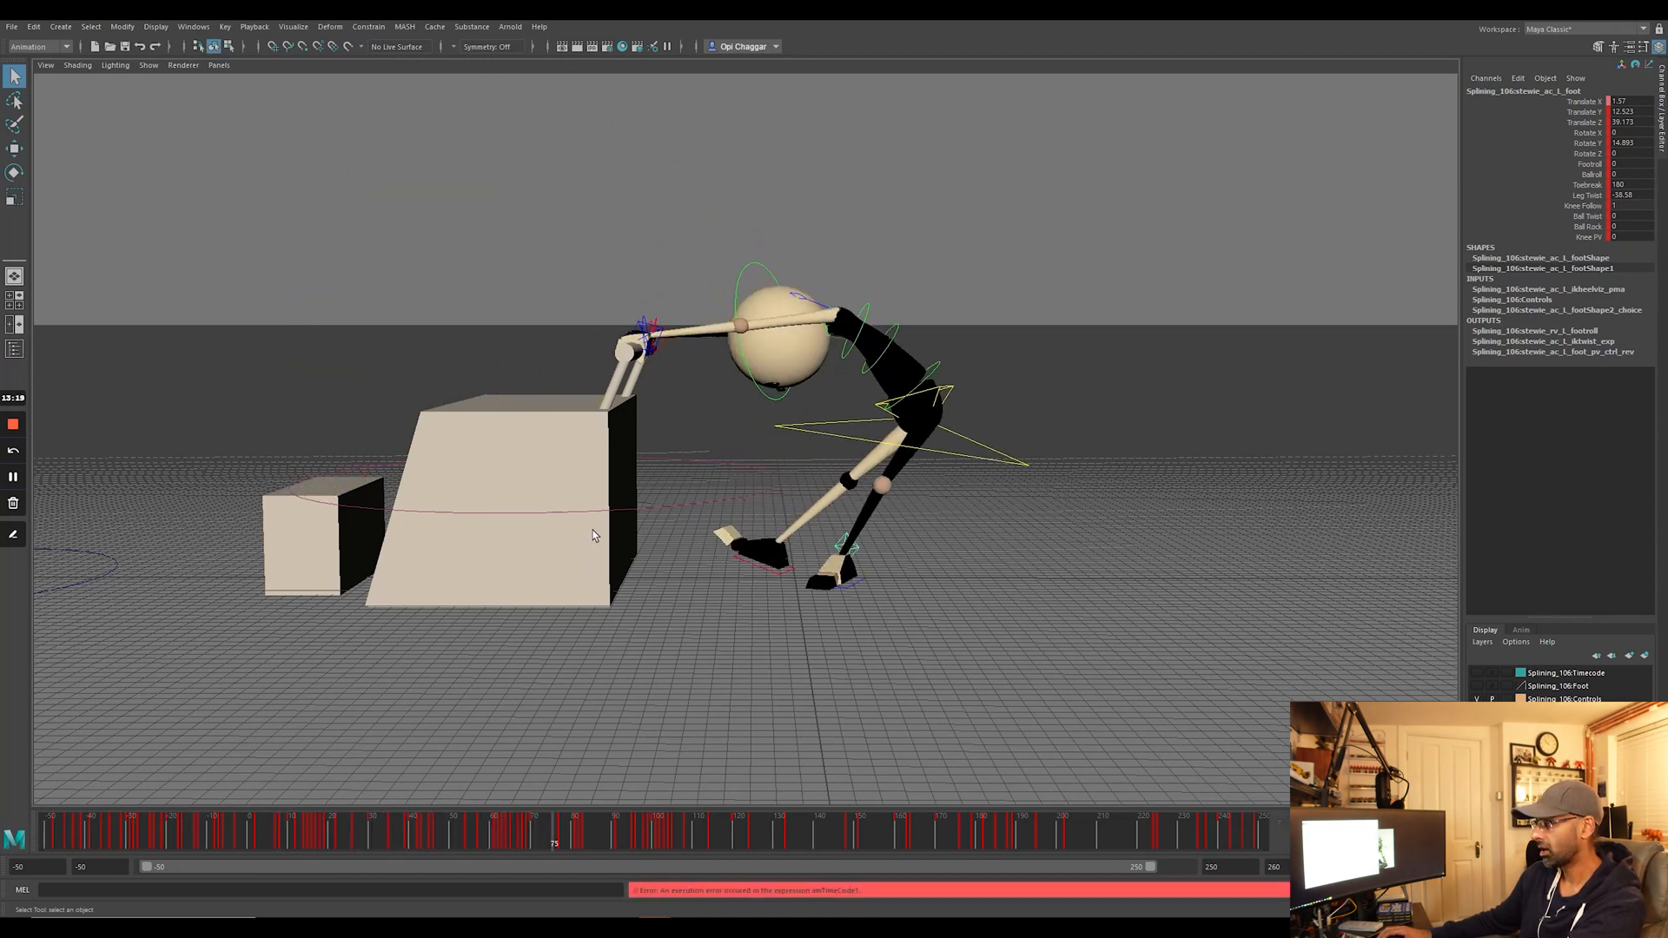
left_click_drag(654, 824, 550, 825)
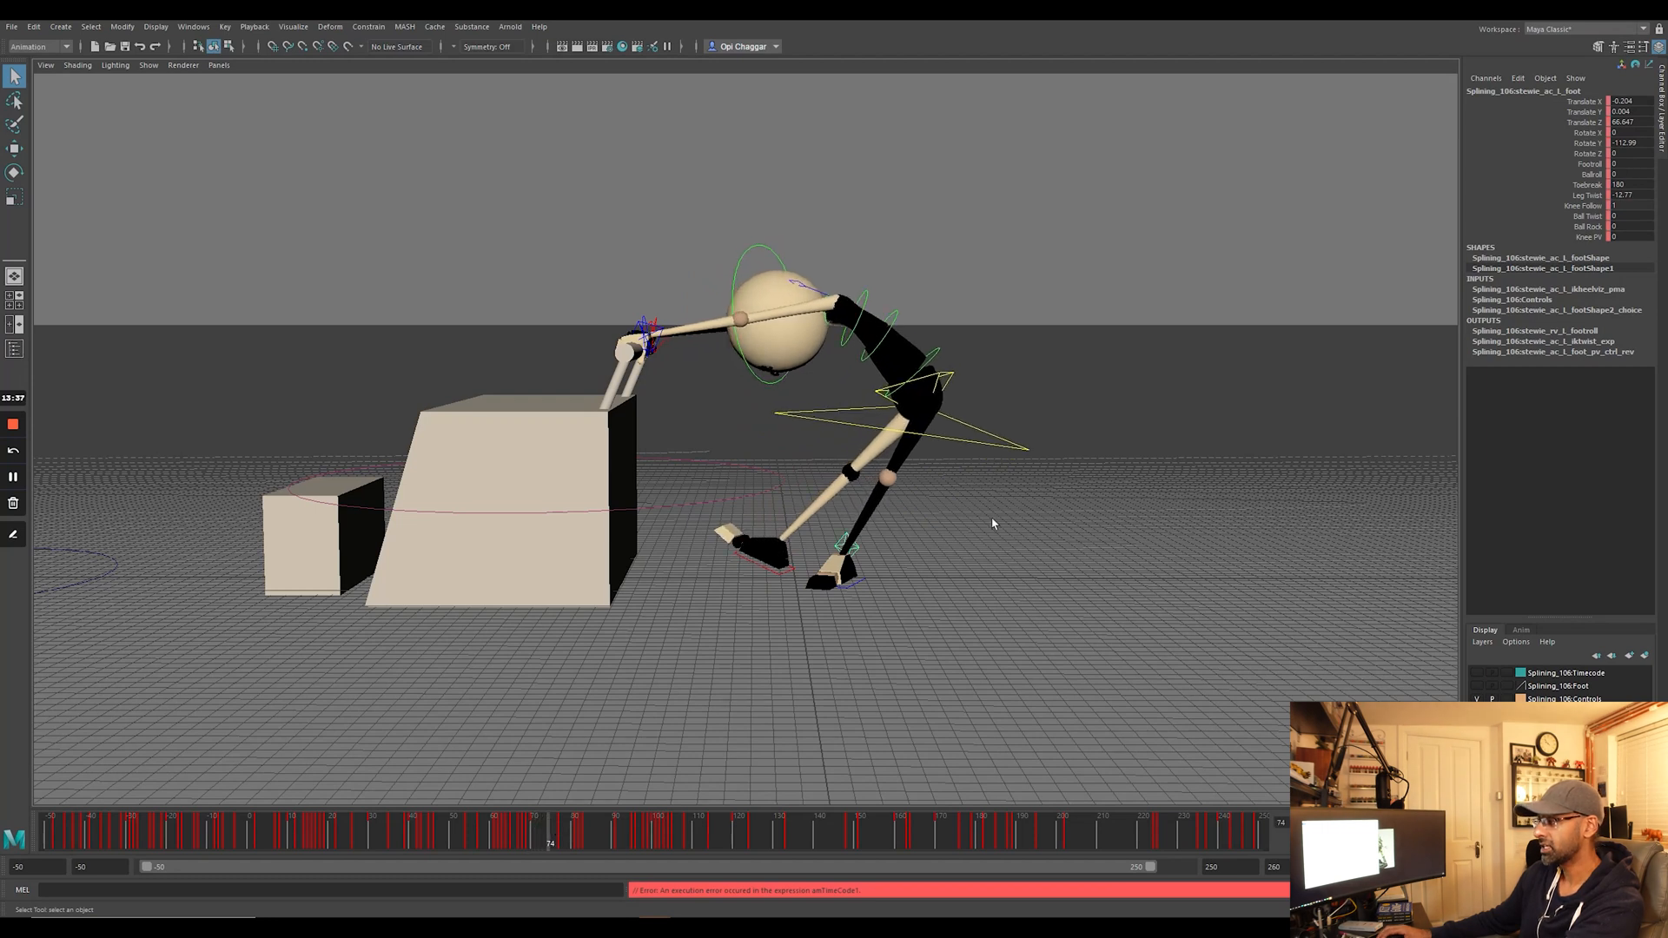
Select the body control and open the Graph Editor beside the character, with the Move tool active.
left_click(1010, 458)
left_click(1010, 447)
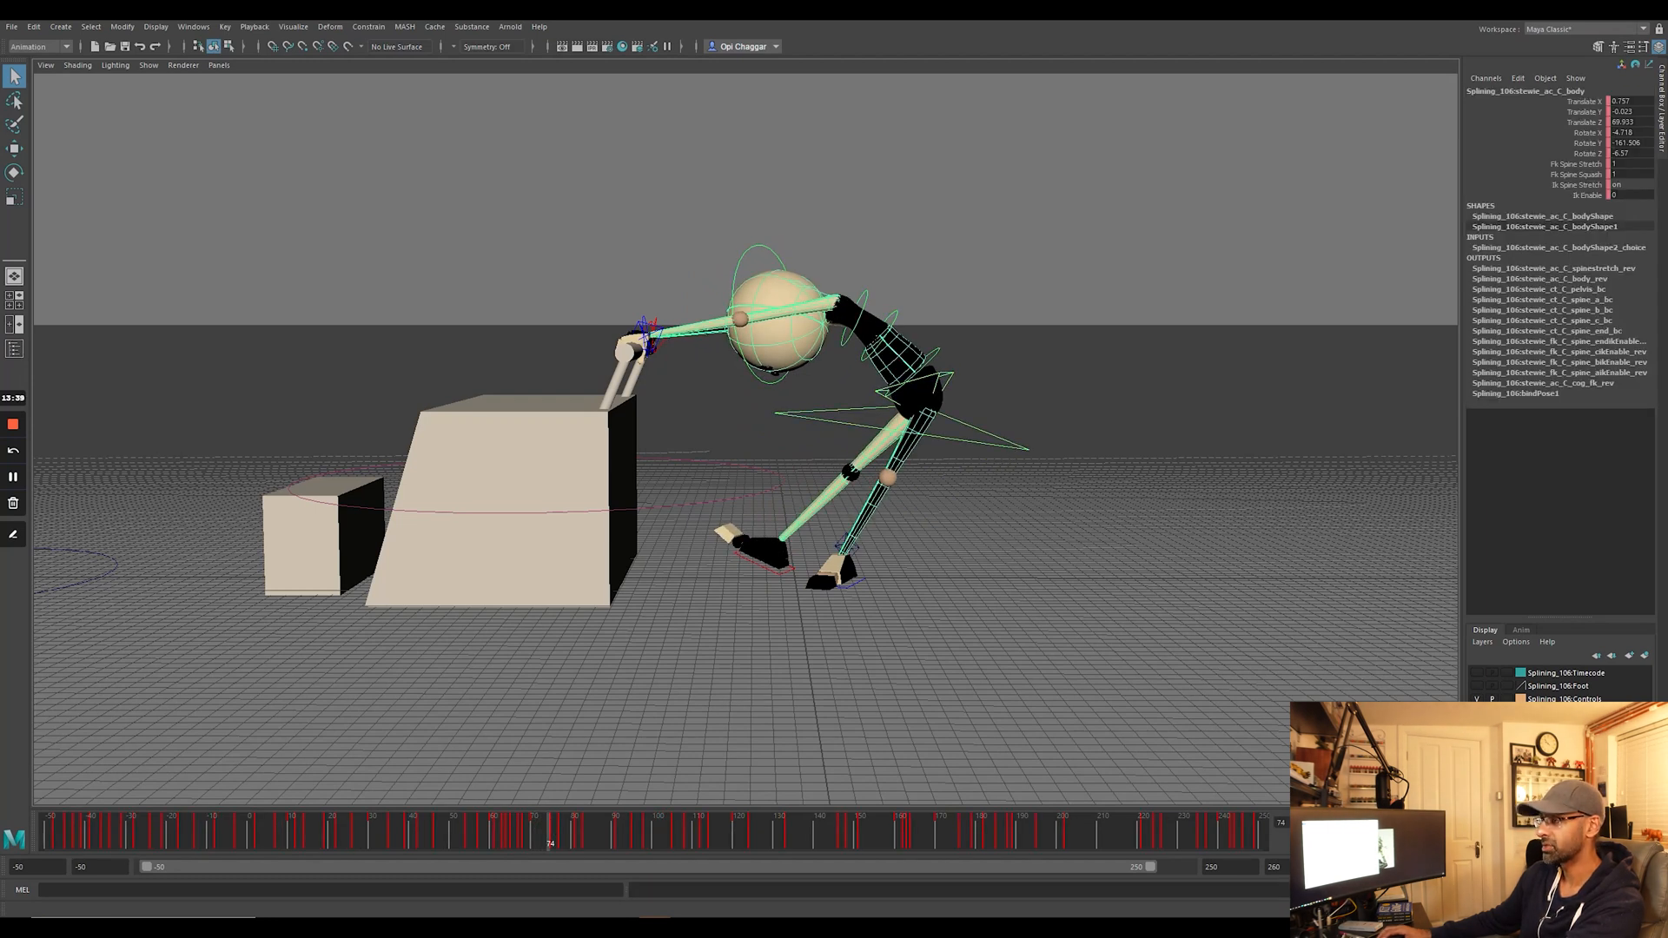
left_click(193, 26)
mouse_move(252, 100)
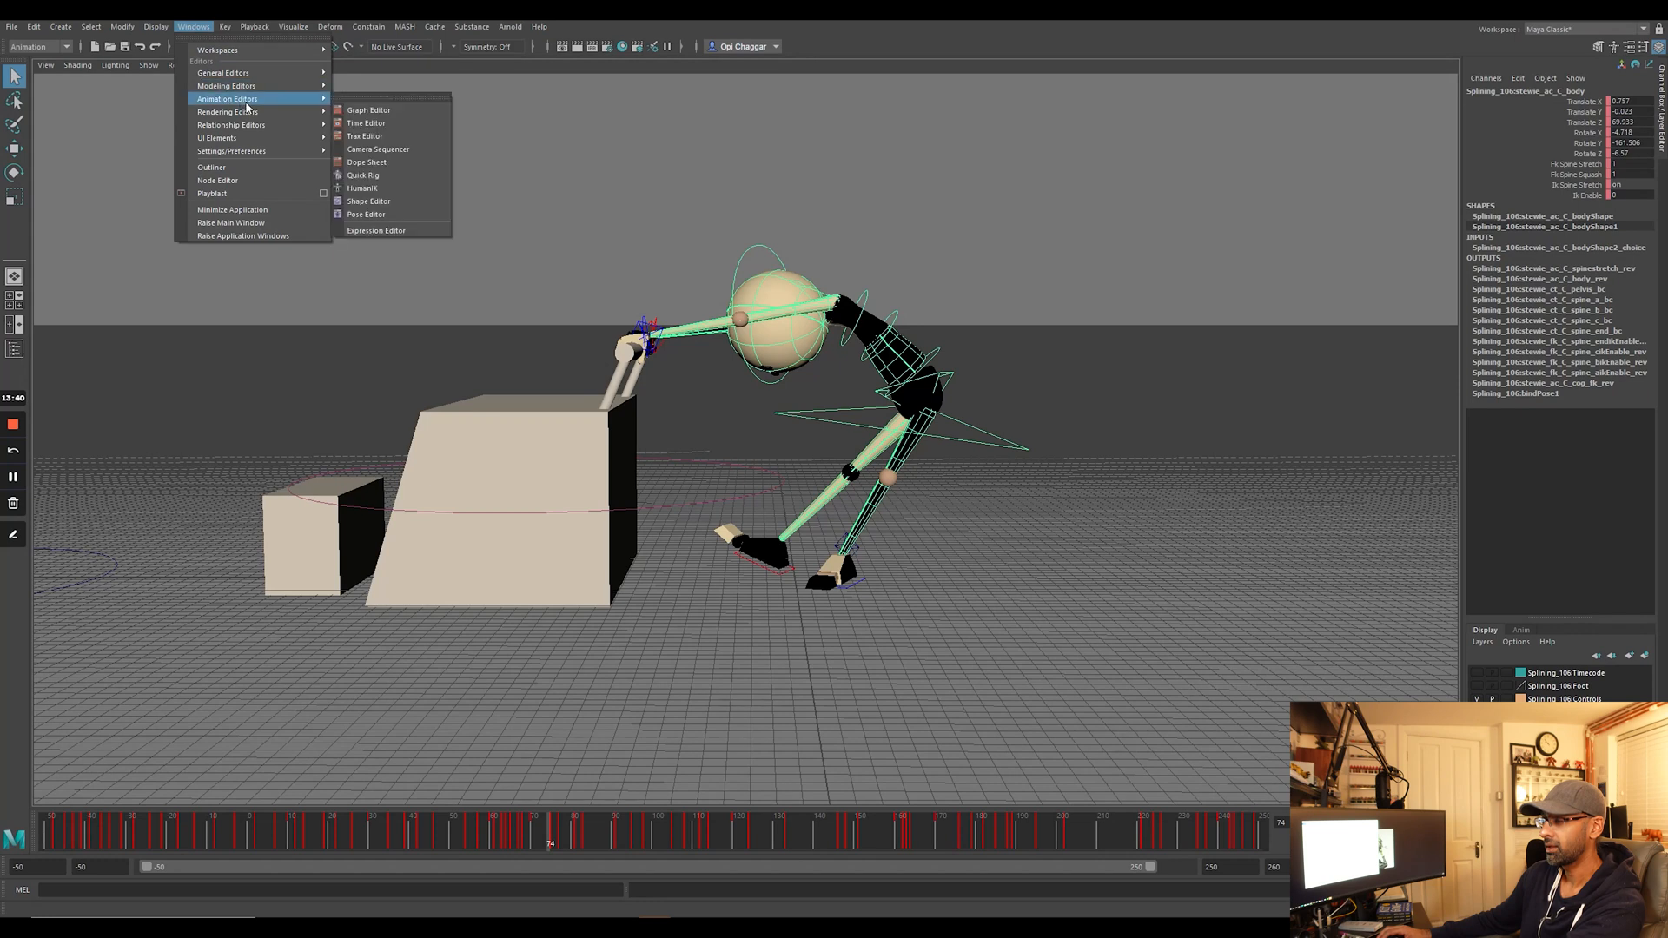
left_click(369, 101)
left_click_drag(598, 105, 1588, 258)
key("w")
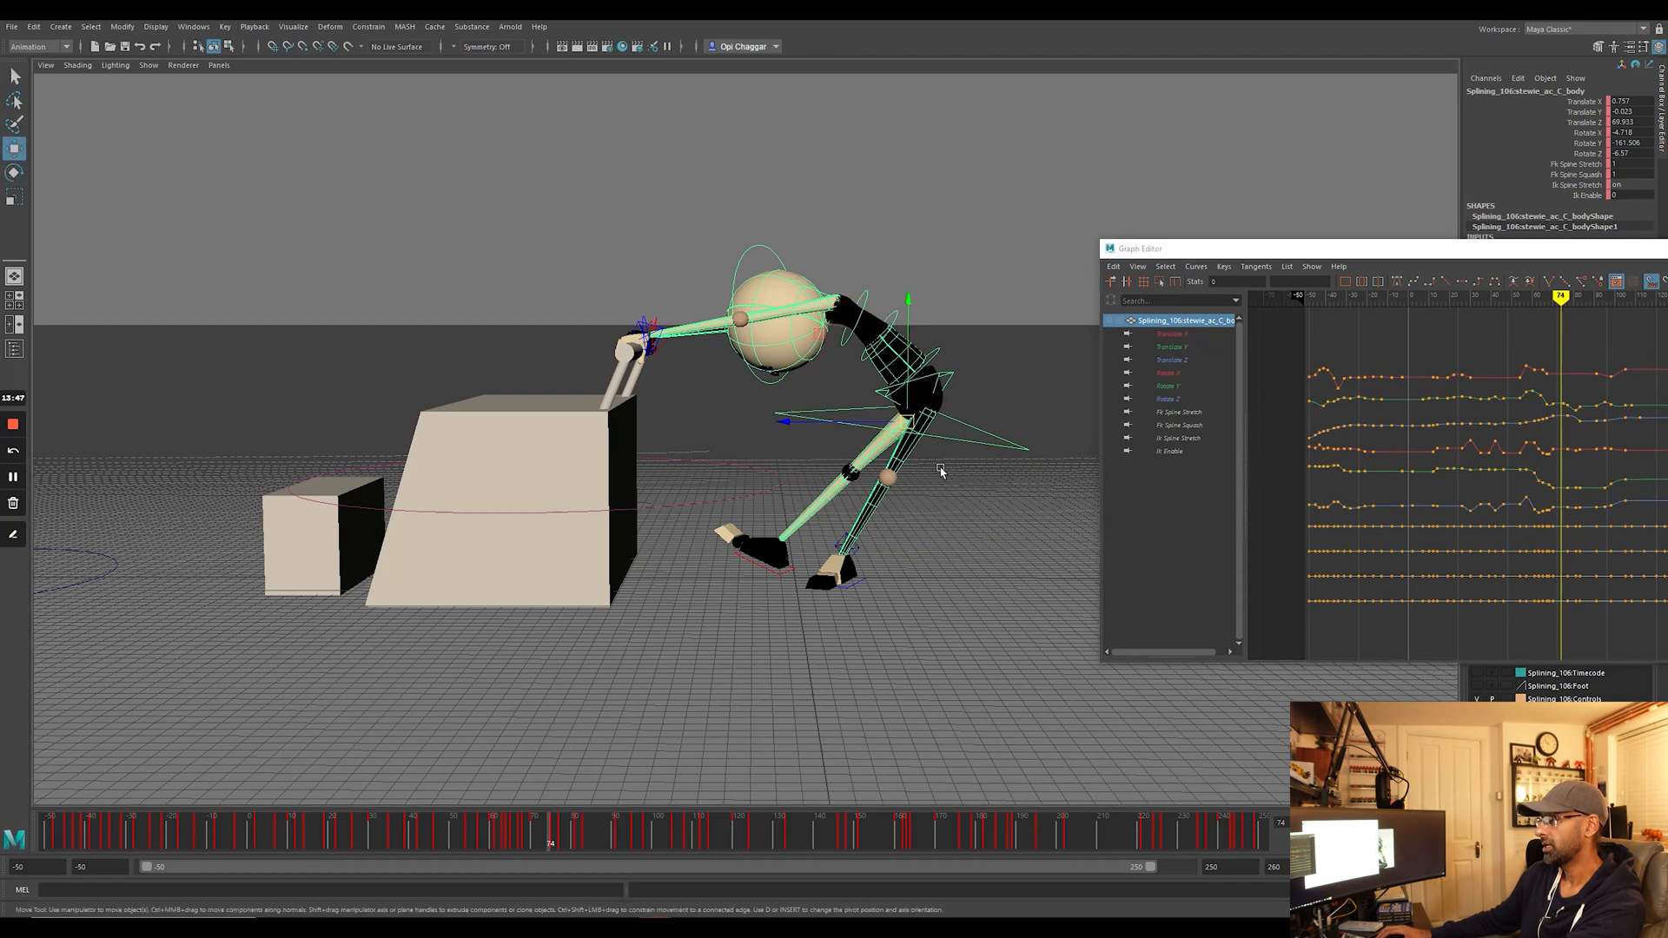
Isolate the body control's Translate Z curve and zoom in on its keys around frame 74.
left_click_drag(1275, 248, 548, 215)
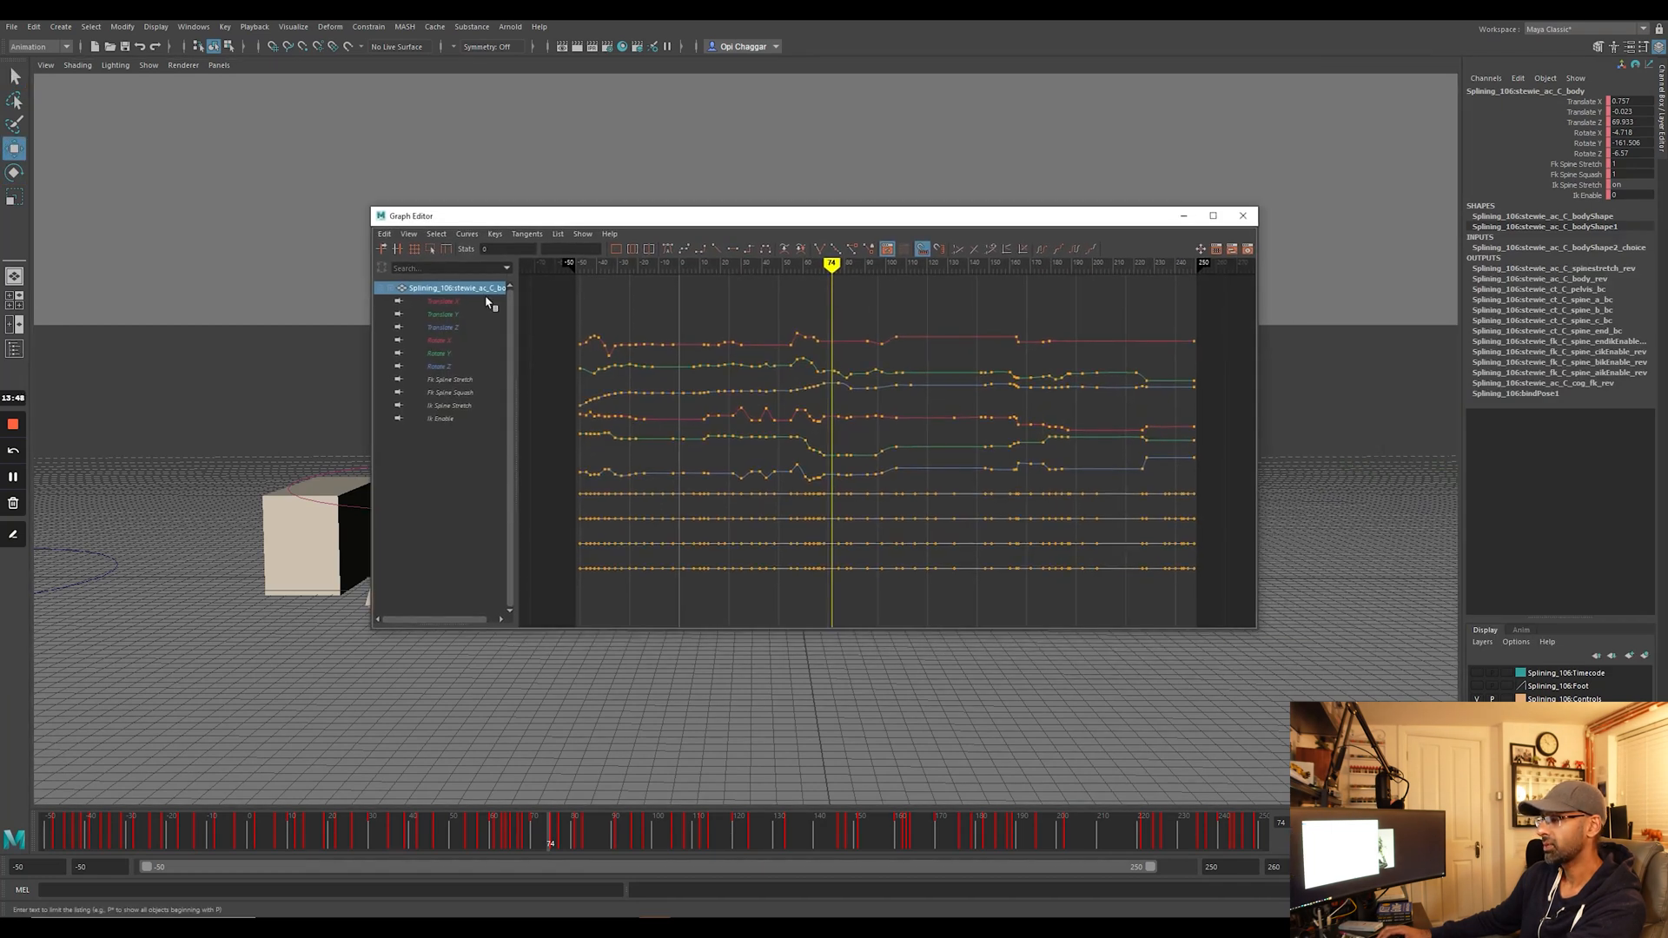
left_click(433, 327)
left_click(732, 206)
left_click_drag(734, 207, 759, 142)
key("ctrl+z")
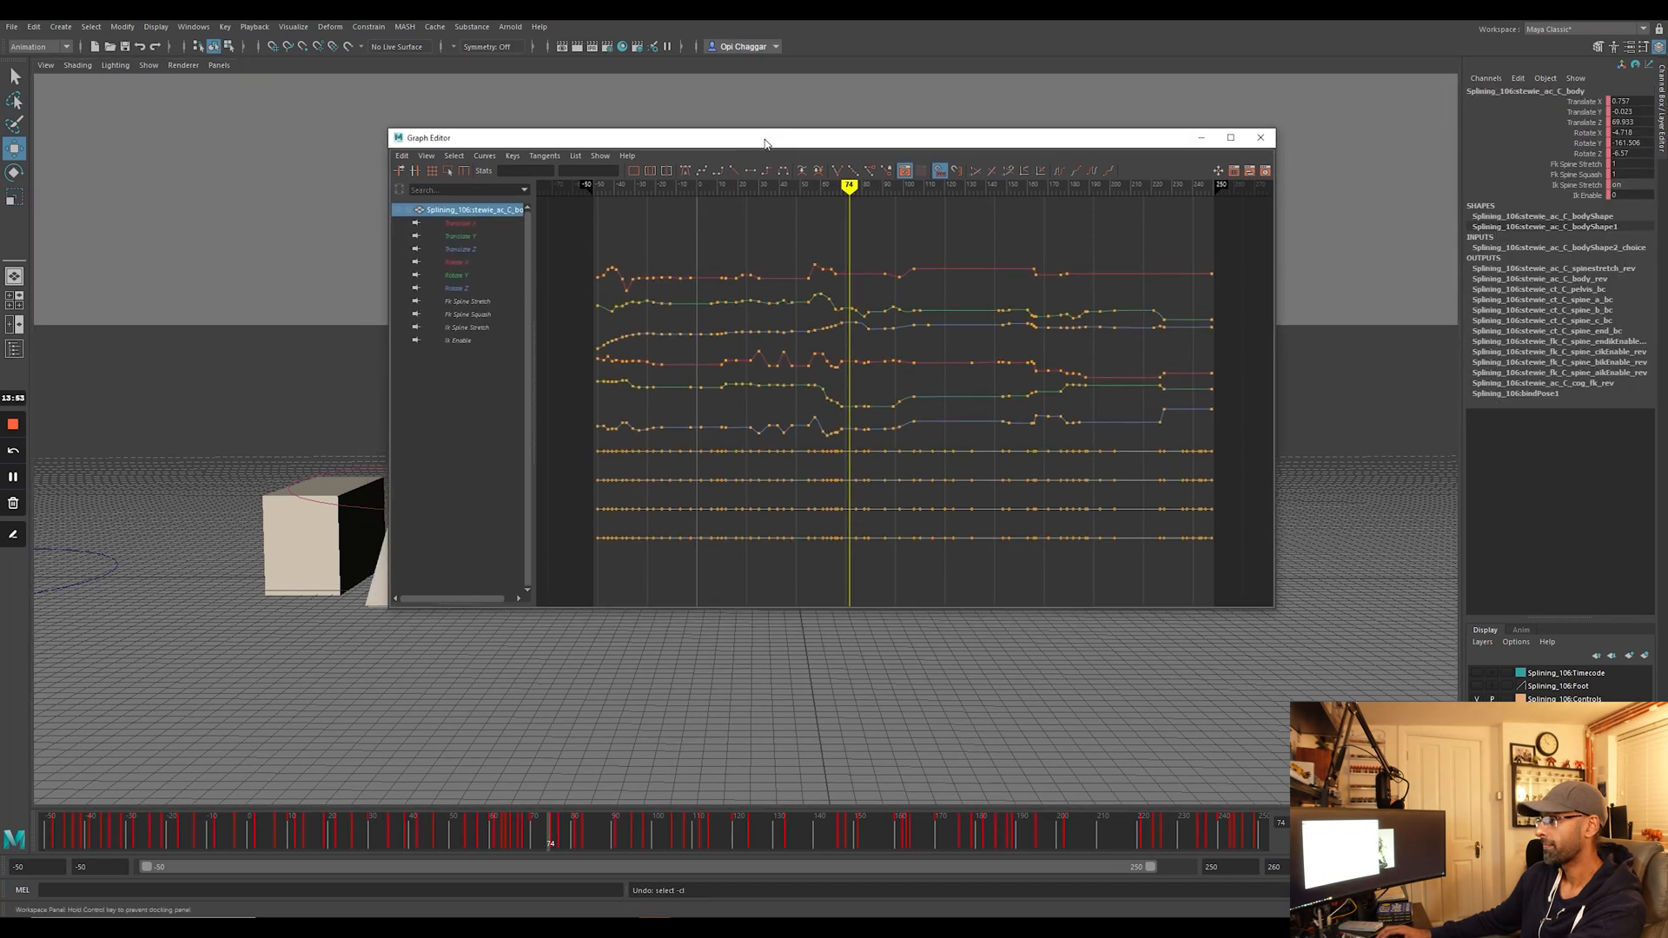
left_click(473, 250)
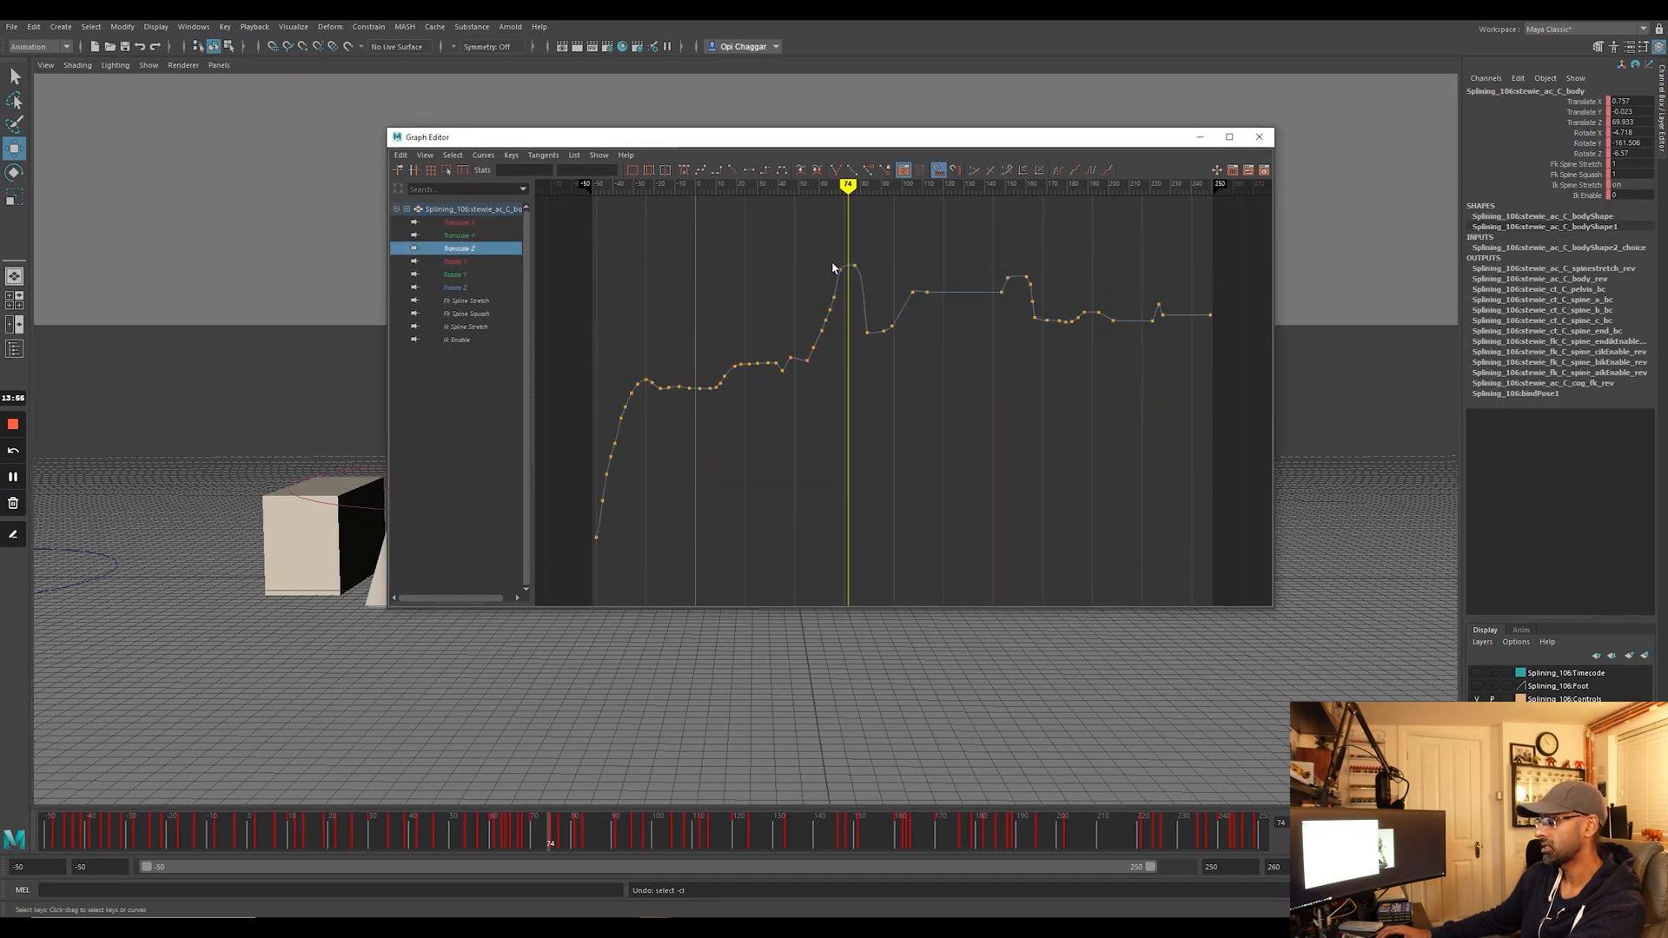
scroll(832, 270, "up", 10)
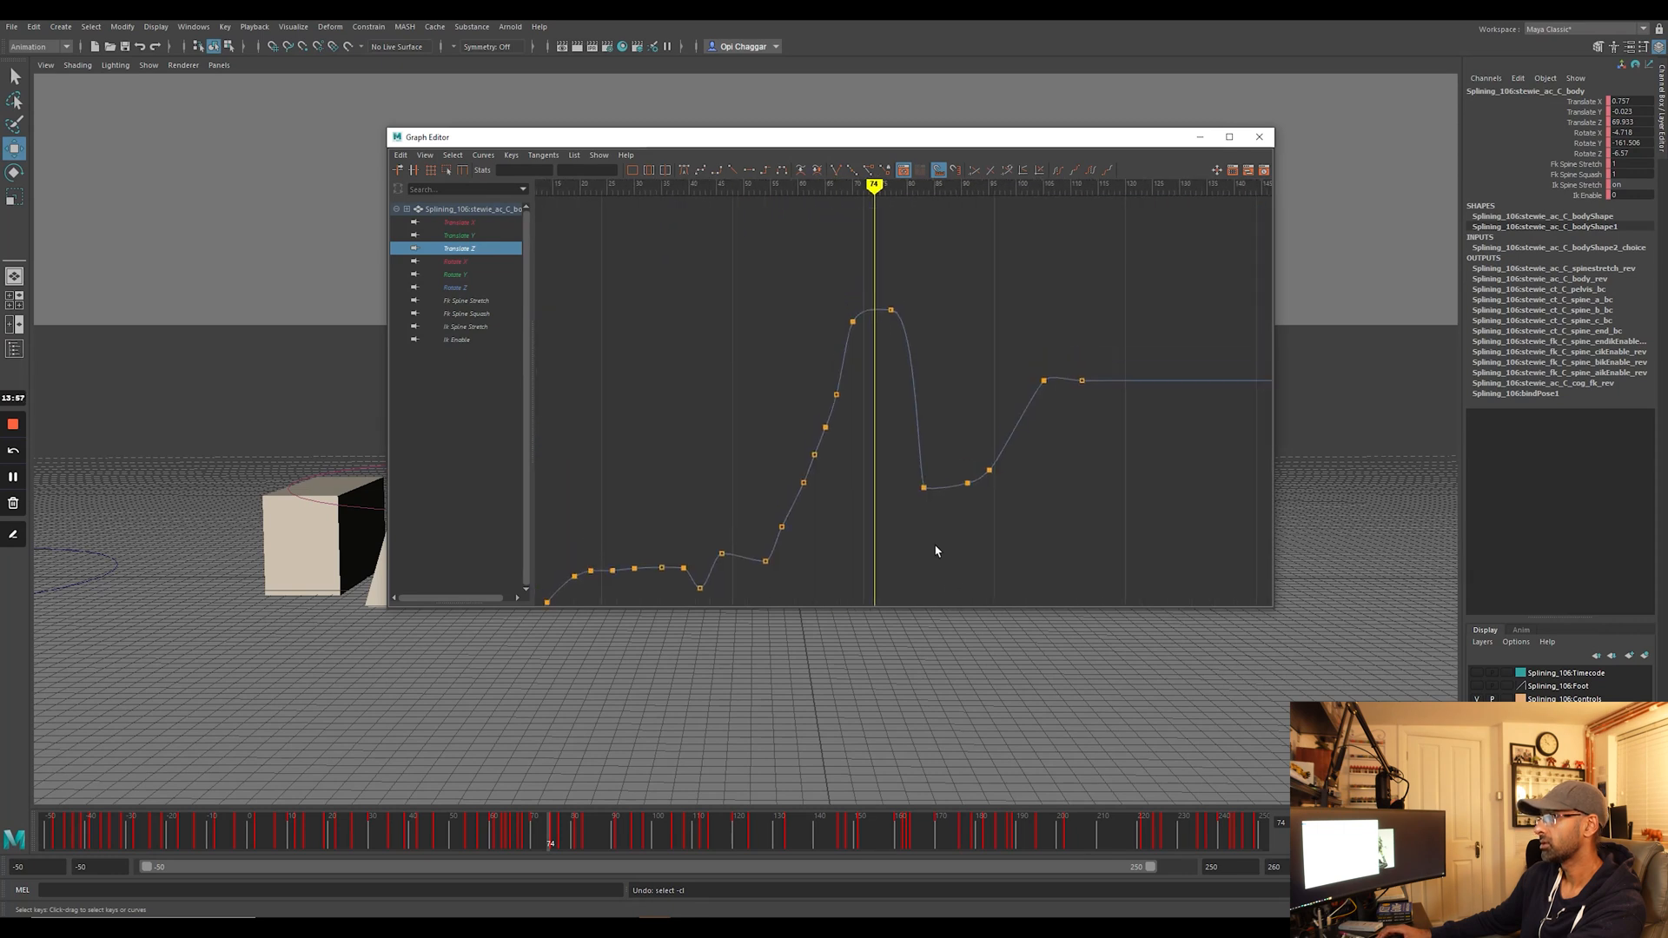
Compare the pulling pose with the Translate Z curve while scrubbing to frame 72, and close the Graph Editor.
left_click_drag(753, 139, 1375, 160)
mouse_move(567, 837)
left_mouse_down()
mouse_move(515, 852)
mouse_move(542, 852)
left_mouse_up()
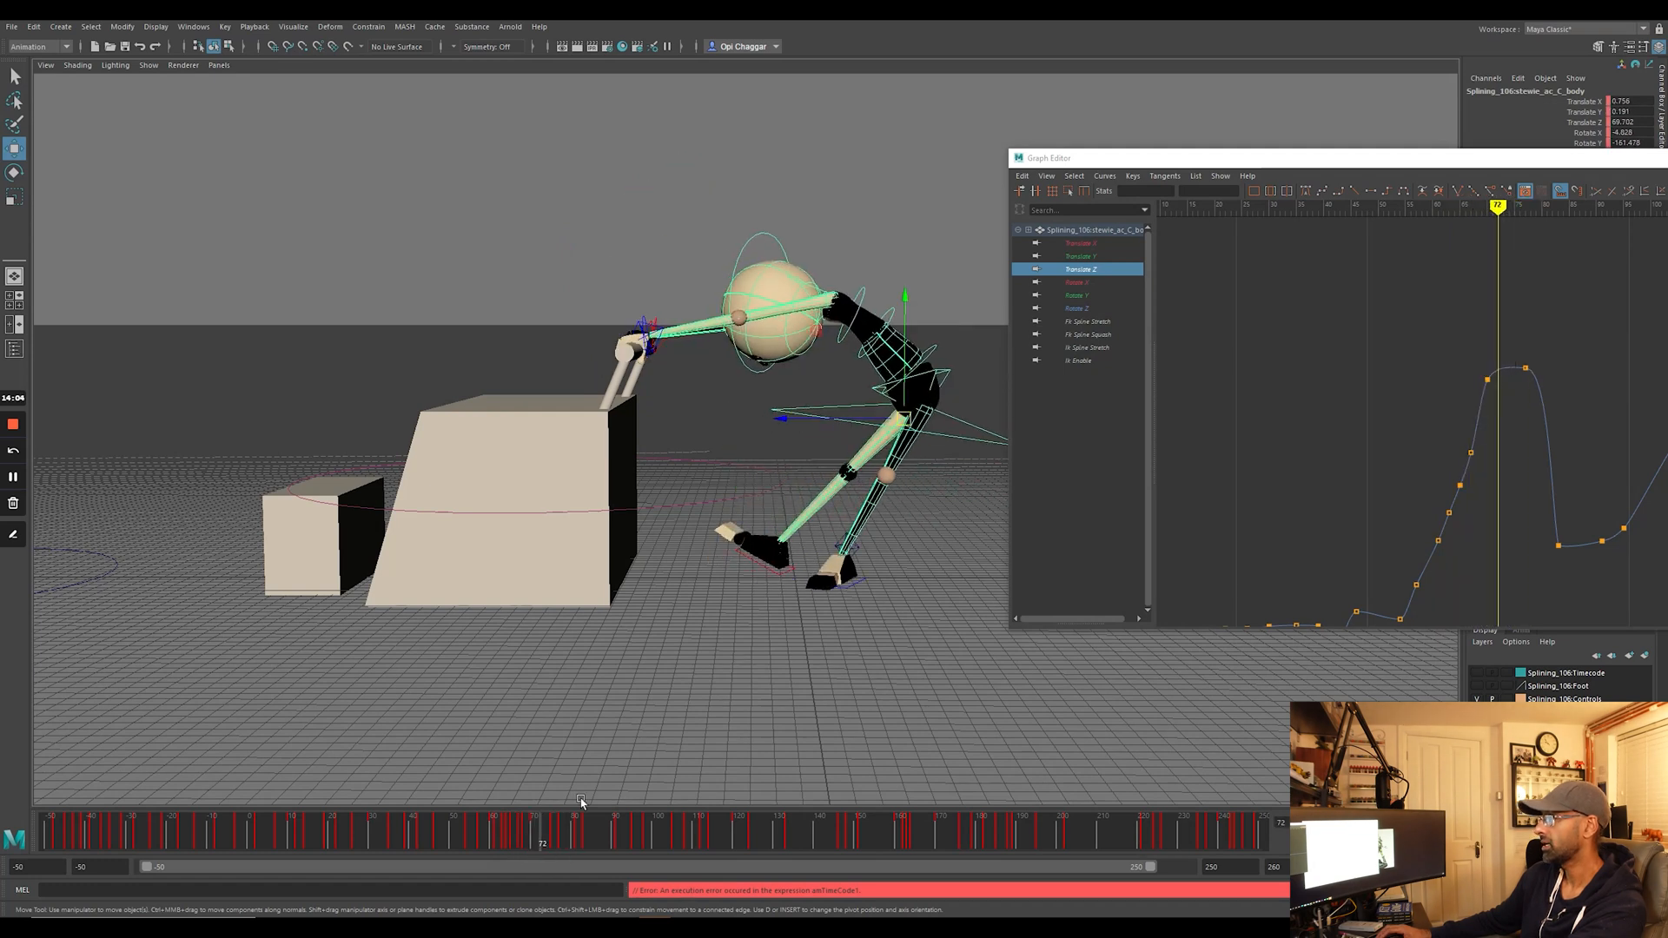
left_click_drag(1199, 157, 827, 118)
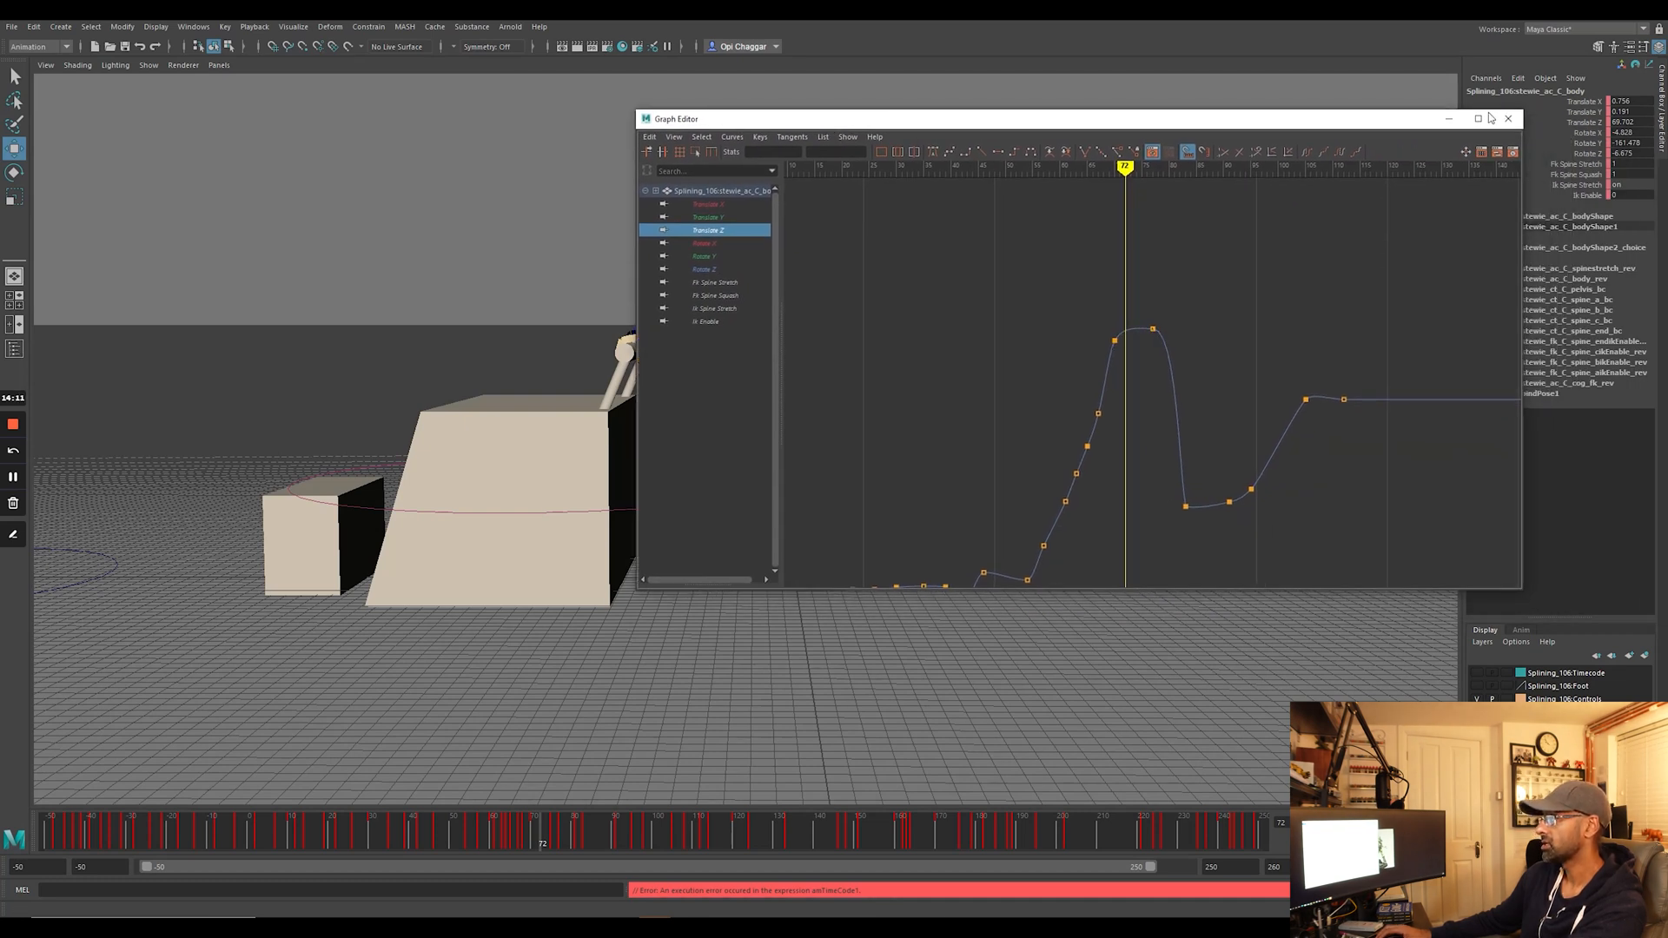
left_click(1513, 118)
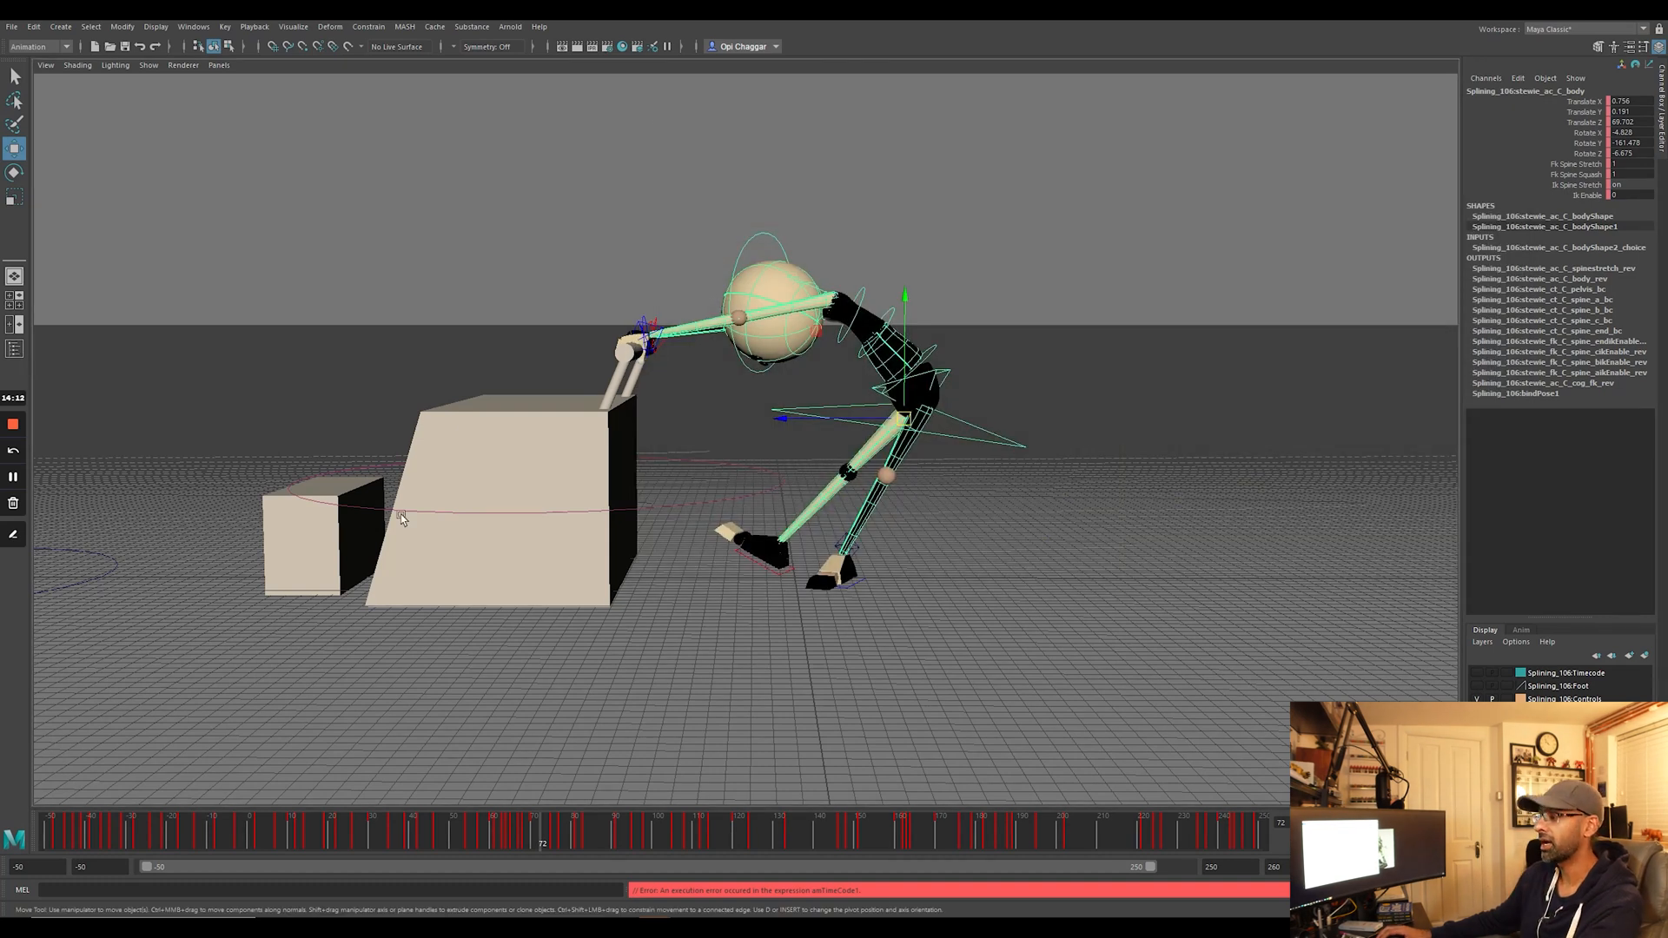
Scrub from the pulling pose through the end of the animation and back to the slumped pose at frame 175.
left_click_drag(530, 849, 821, 844)
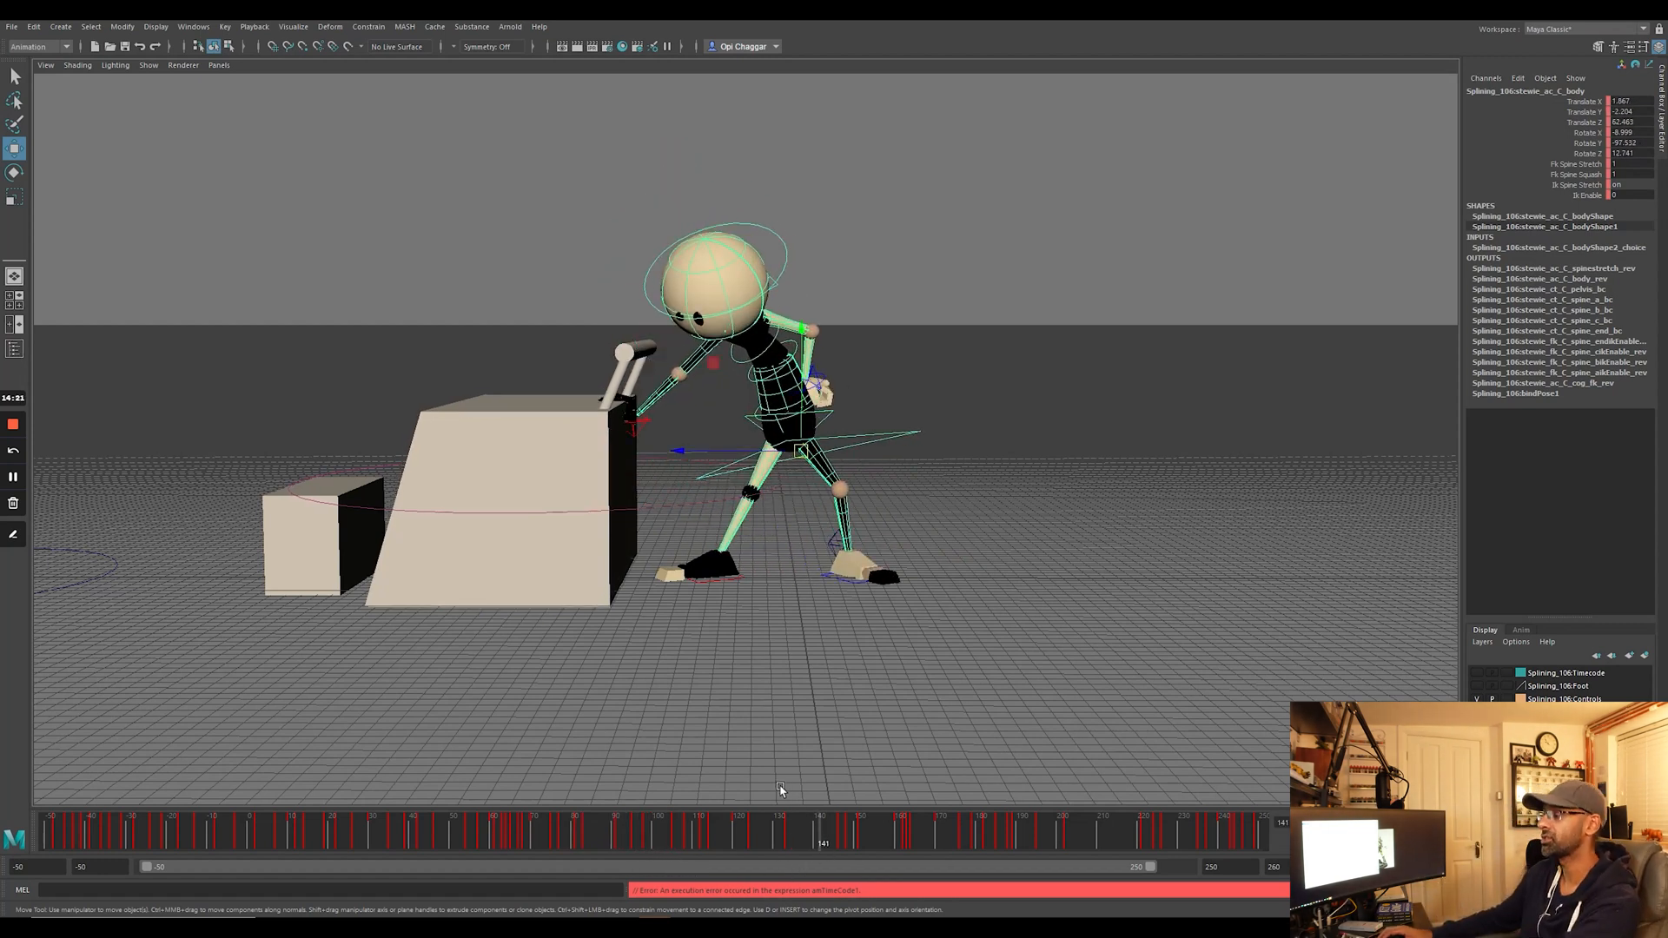
left_click_drag(652, 849, 1218, 877)
key("Escape")
left_click_drag(1104, 824, 962, 830)
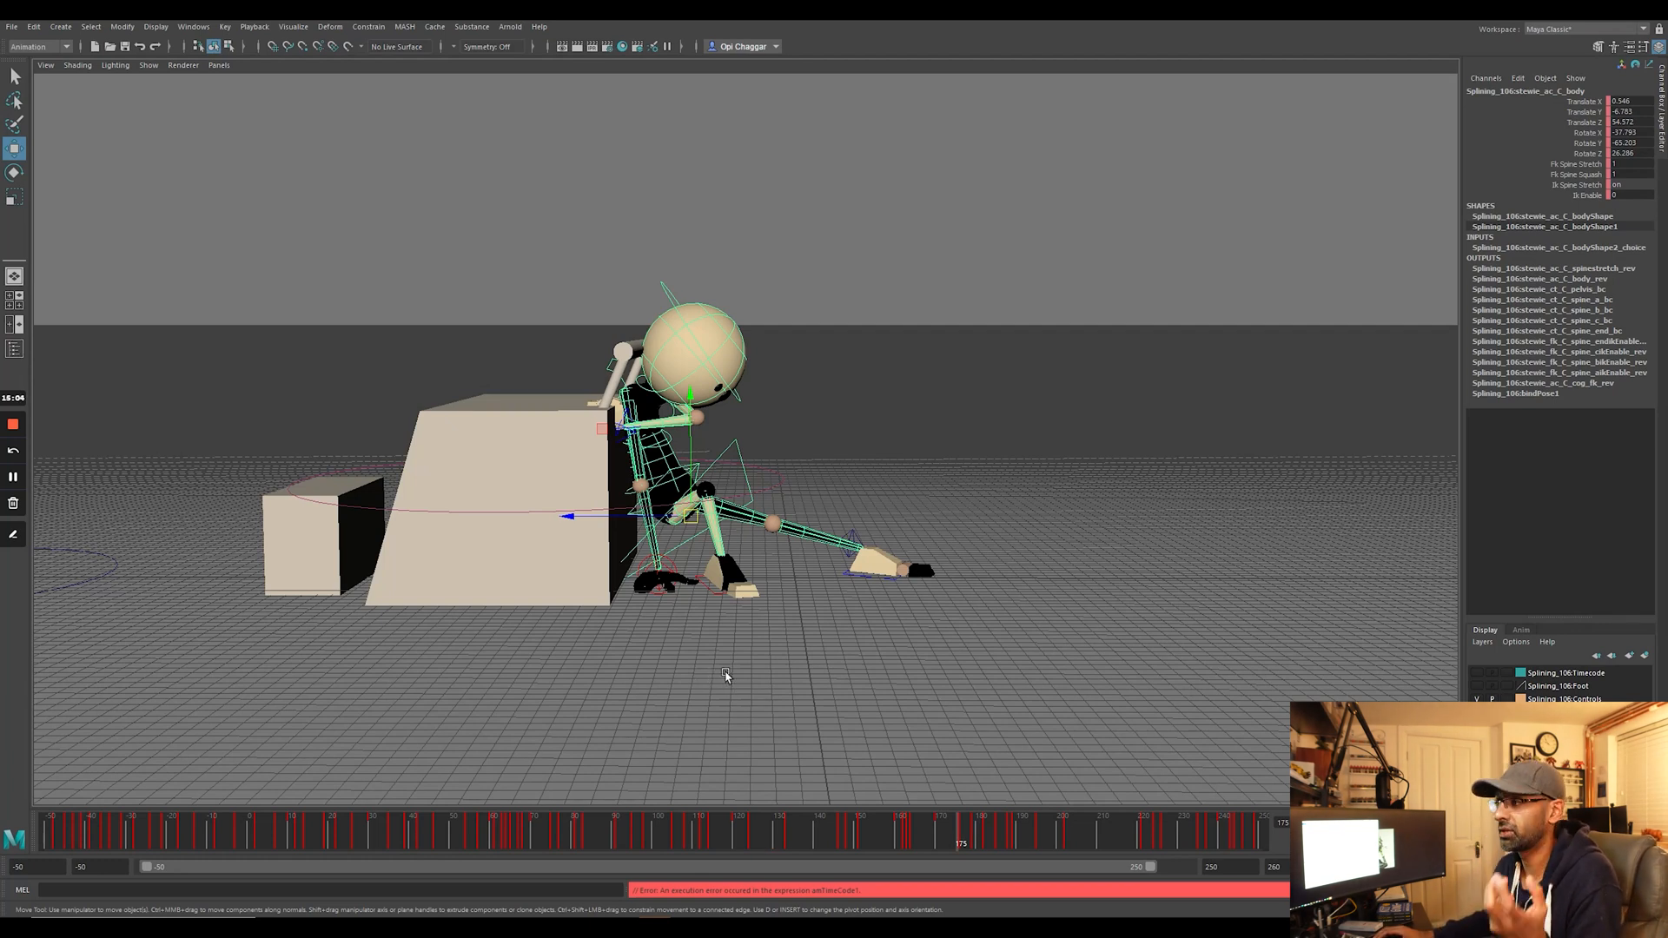
left_click(293, 26)
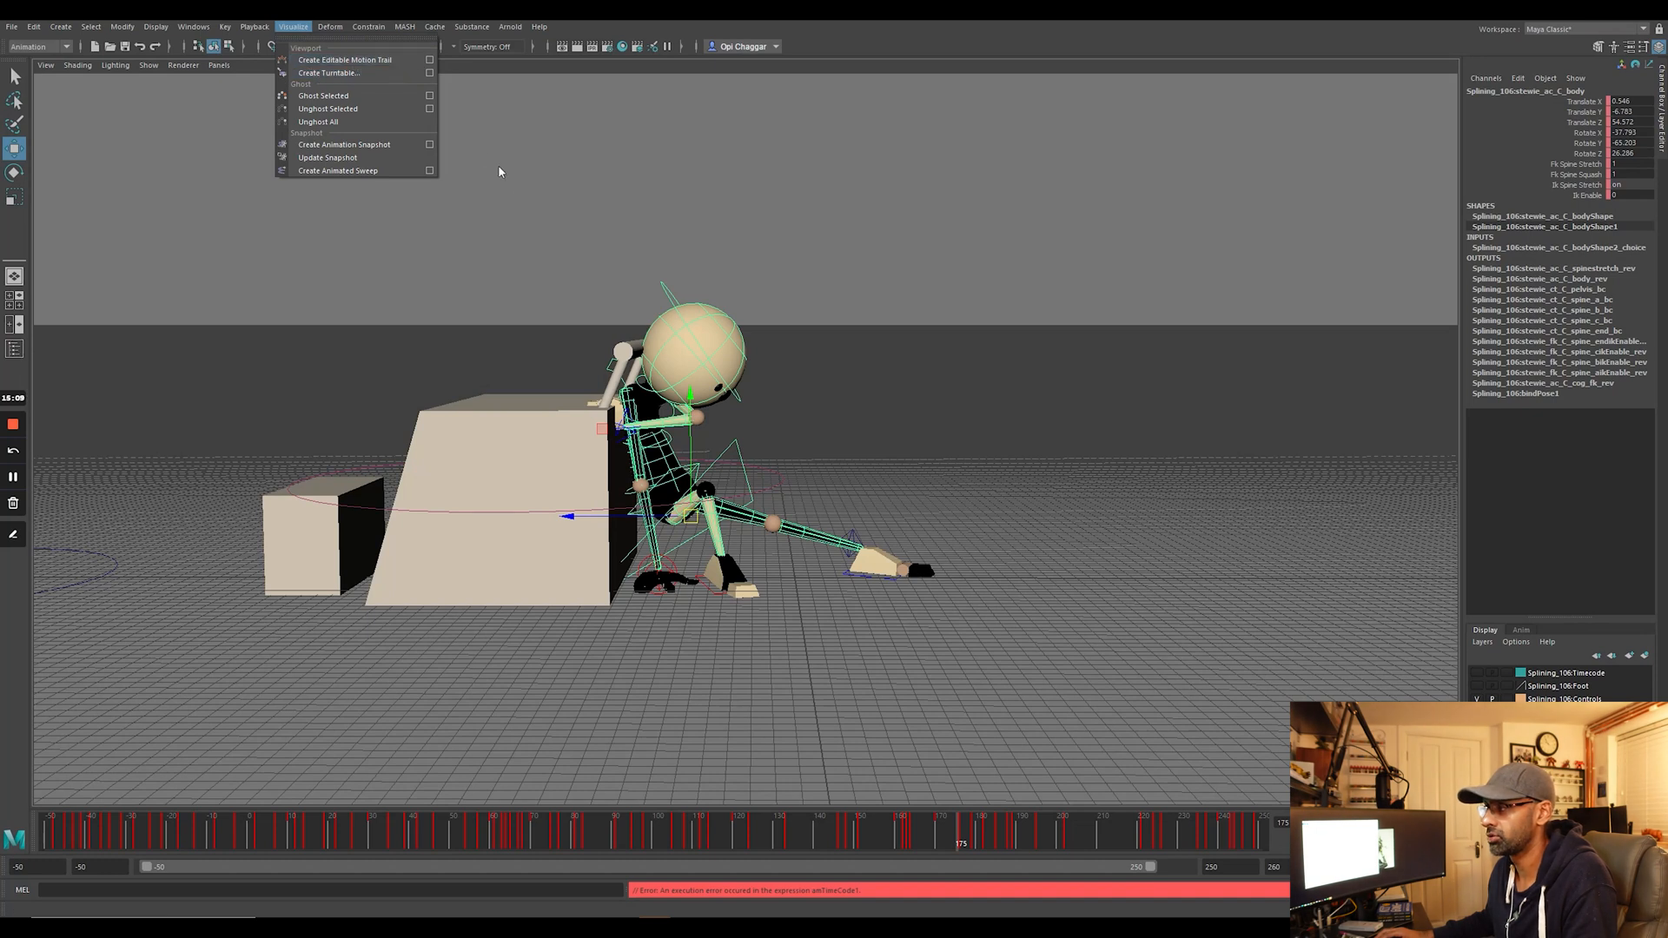
left_click(542, 228)
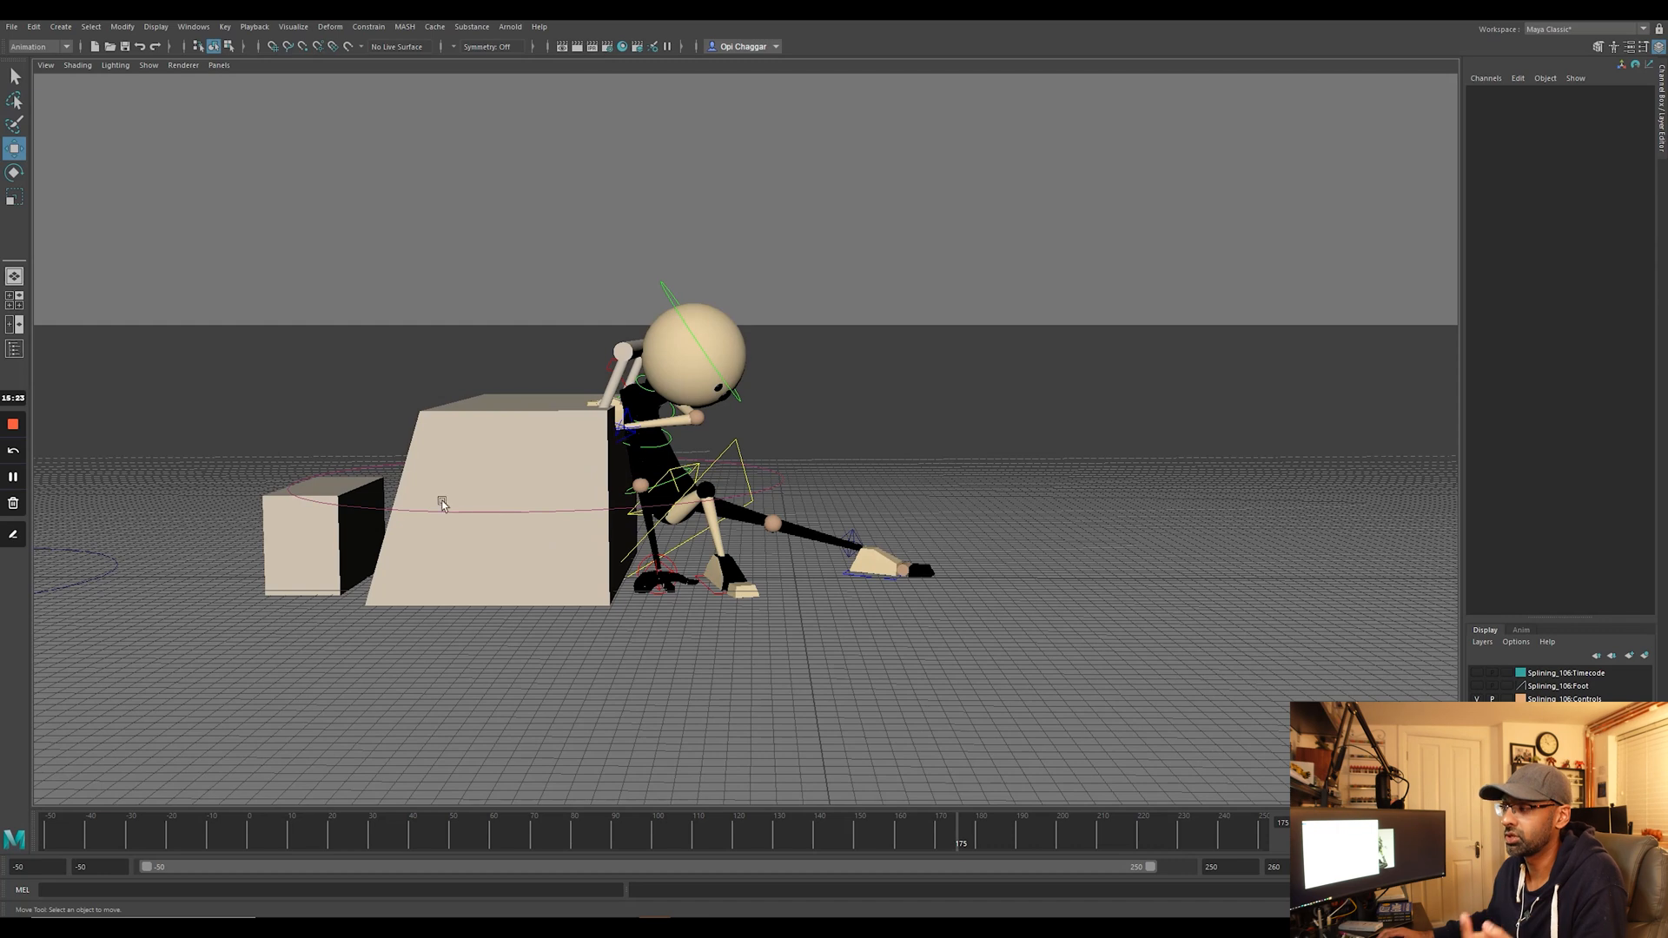
left_click(14, 478)
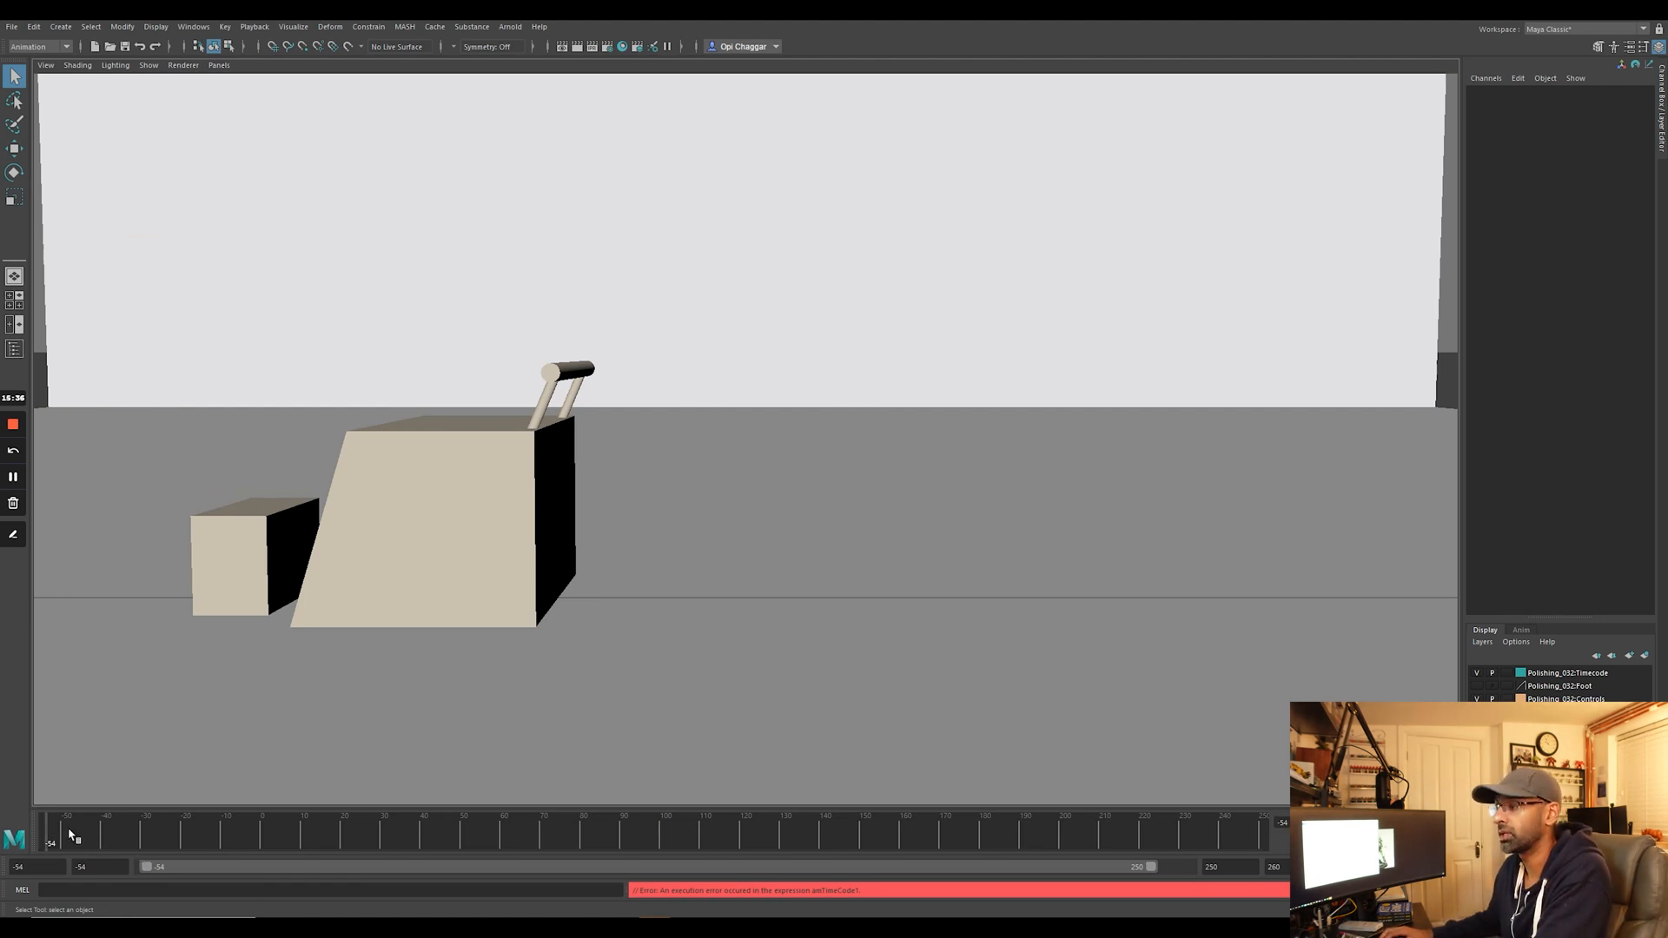
Play the Polishing_032 version from the start, replay the climb onto the large block, and return to the first frame.
key("alt+v")
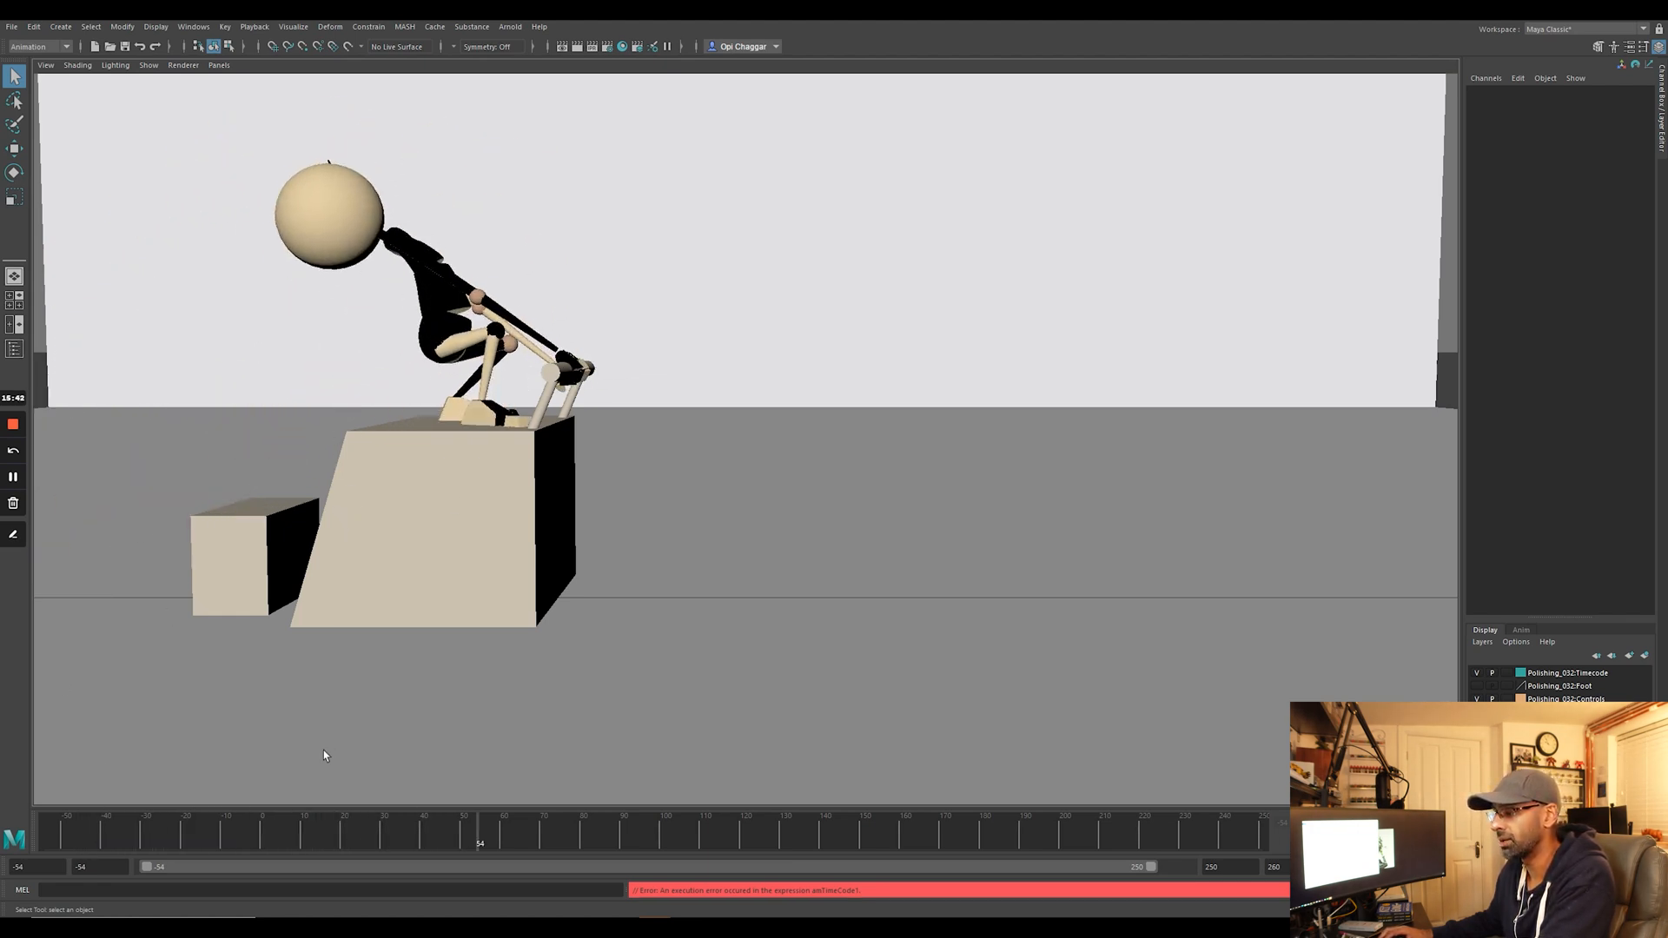
left_click(197, 837)
left_click_drag(195, 836, 148, 840)
key("alt+v")
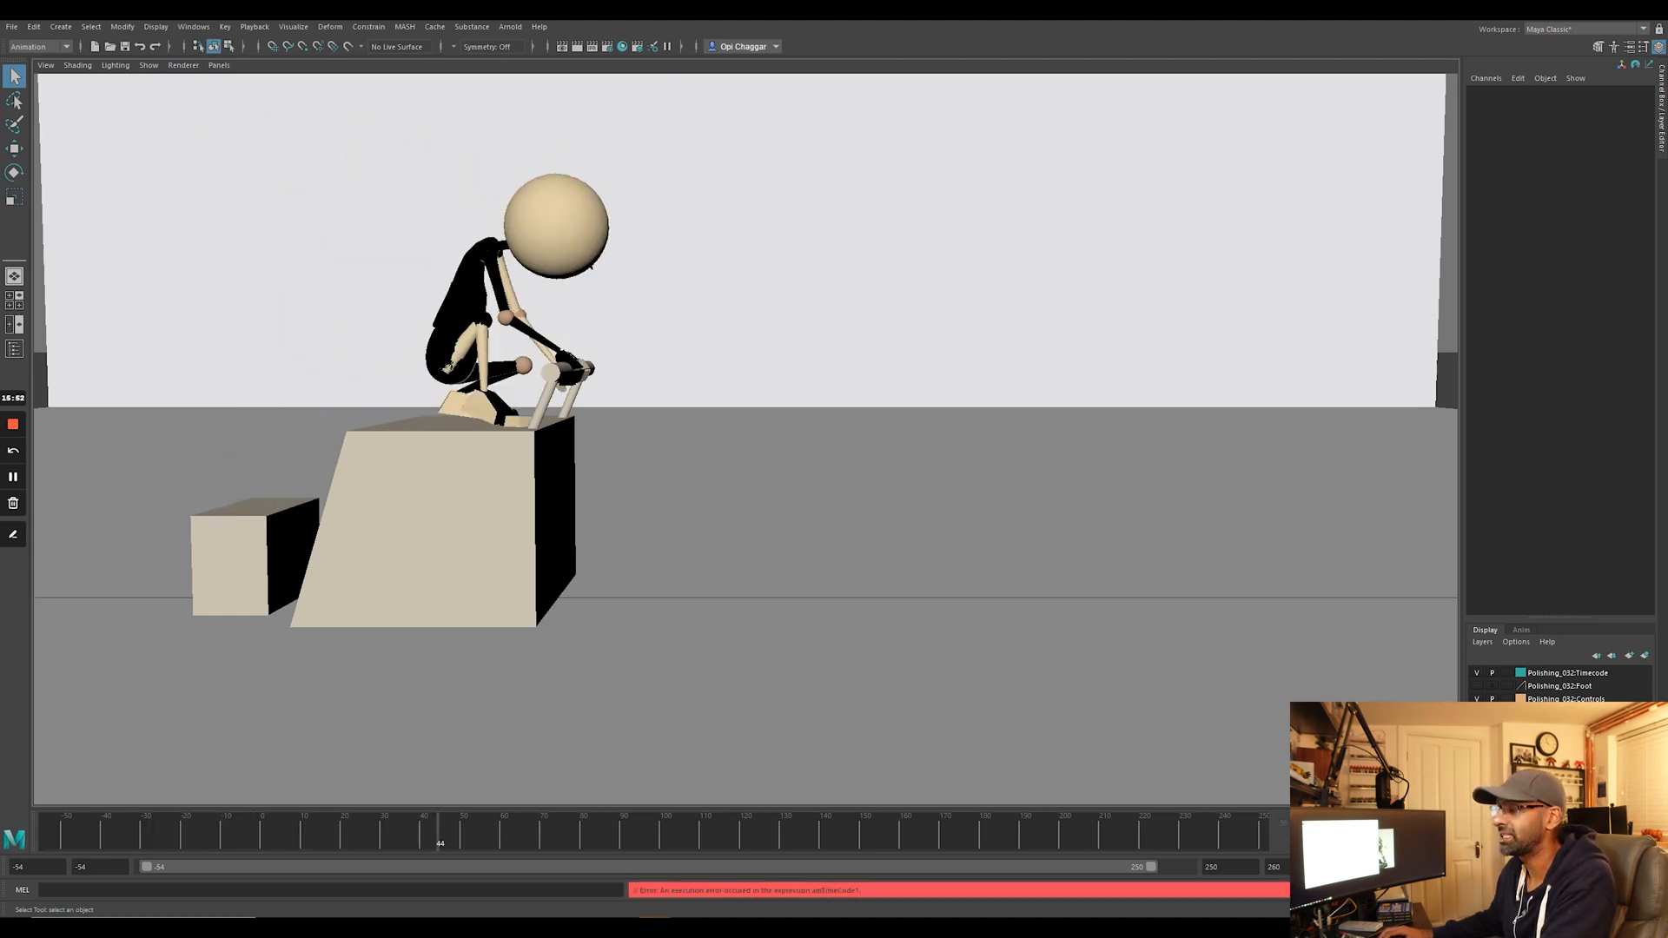
key("alt+shift+v")
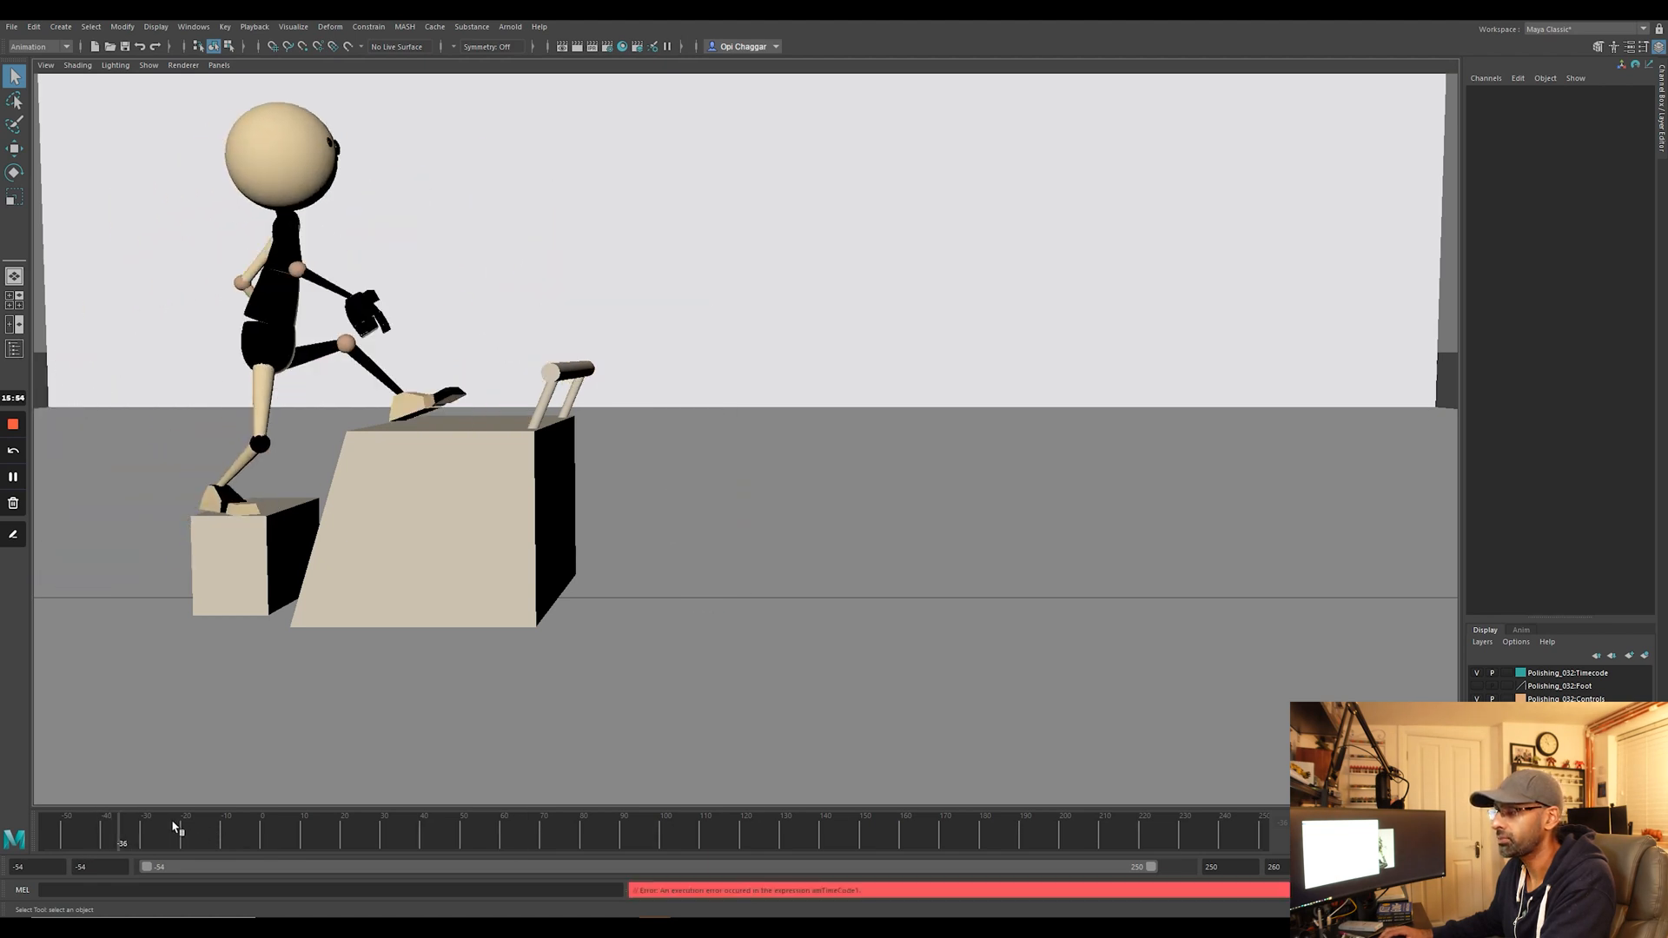
Scrub to frame 16, mark the curve of the hand over the handle in red, and clear the mark.
left_click_drag(174, 827, 328, 880)
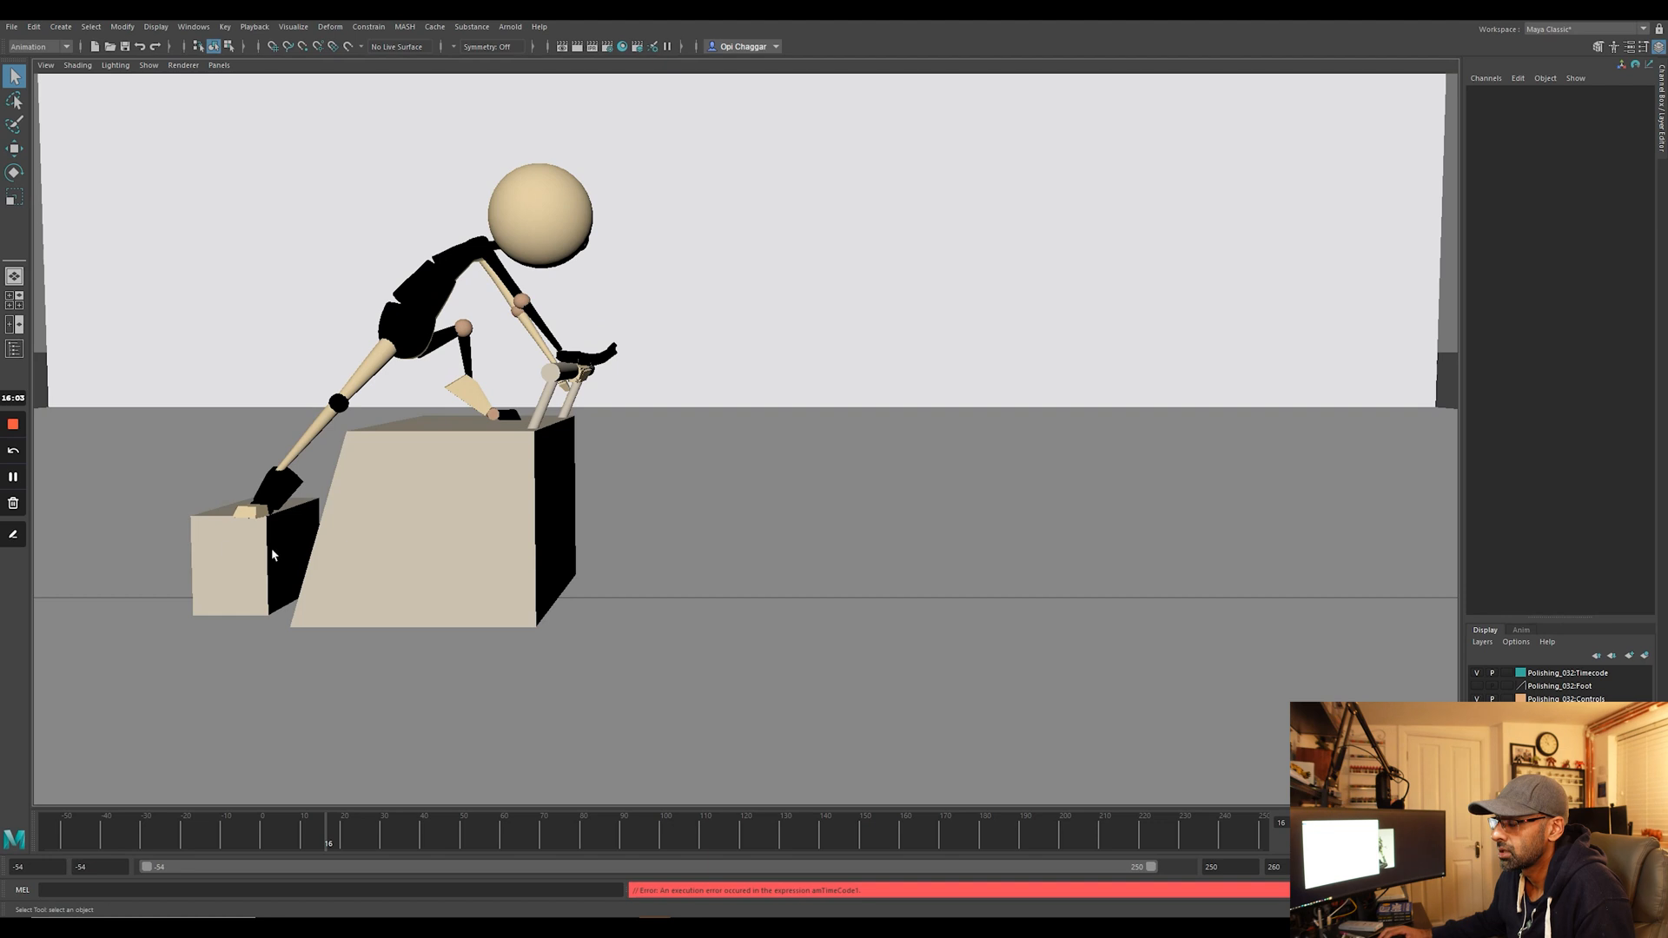
left_click(15, 535)
left_click_drag(557, 346, 614, 344)
left_click(34, 543)
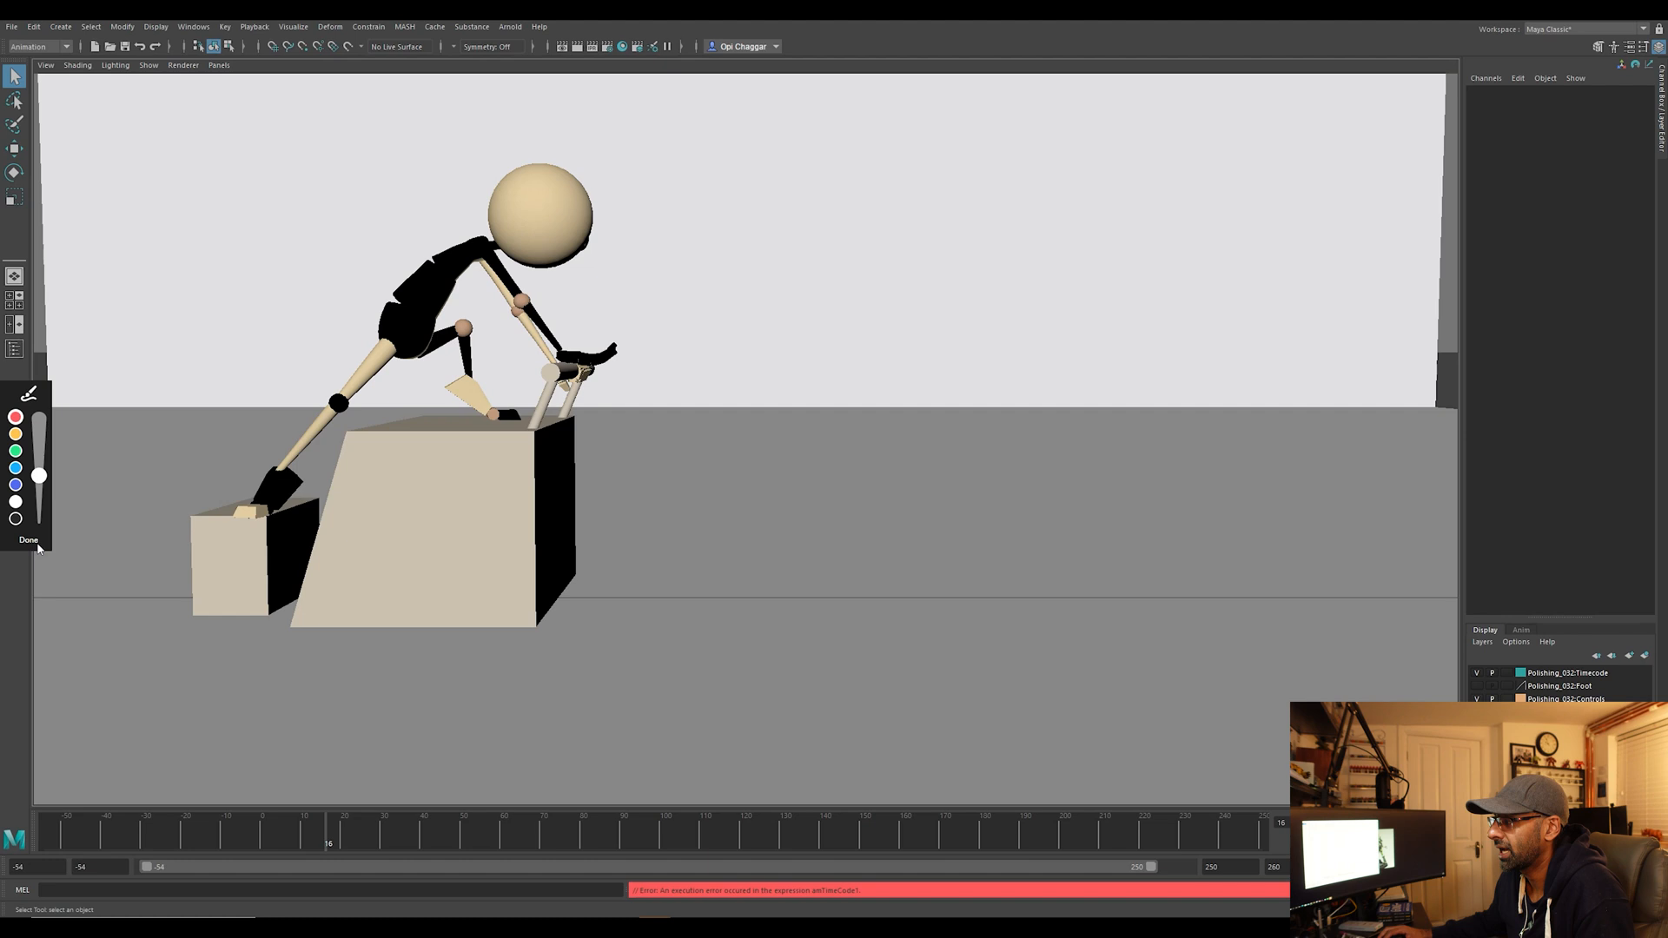
Scrub to frame 62, mark the hand gripping the handle in red, and clear the mark.
left_click_drag(334, 837, 510, 844)
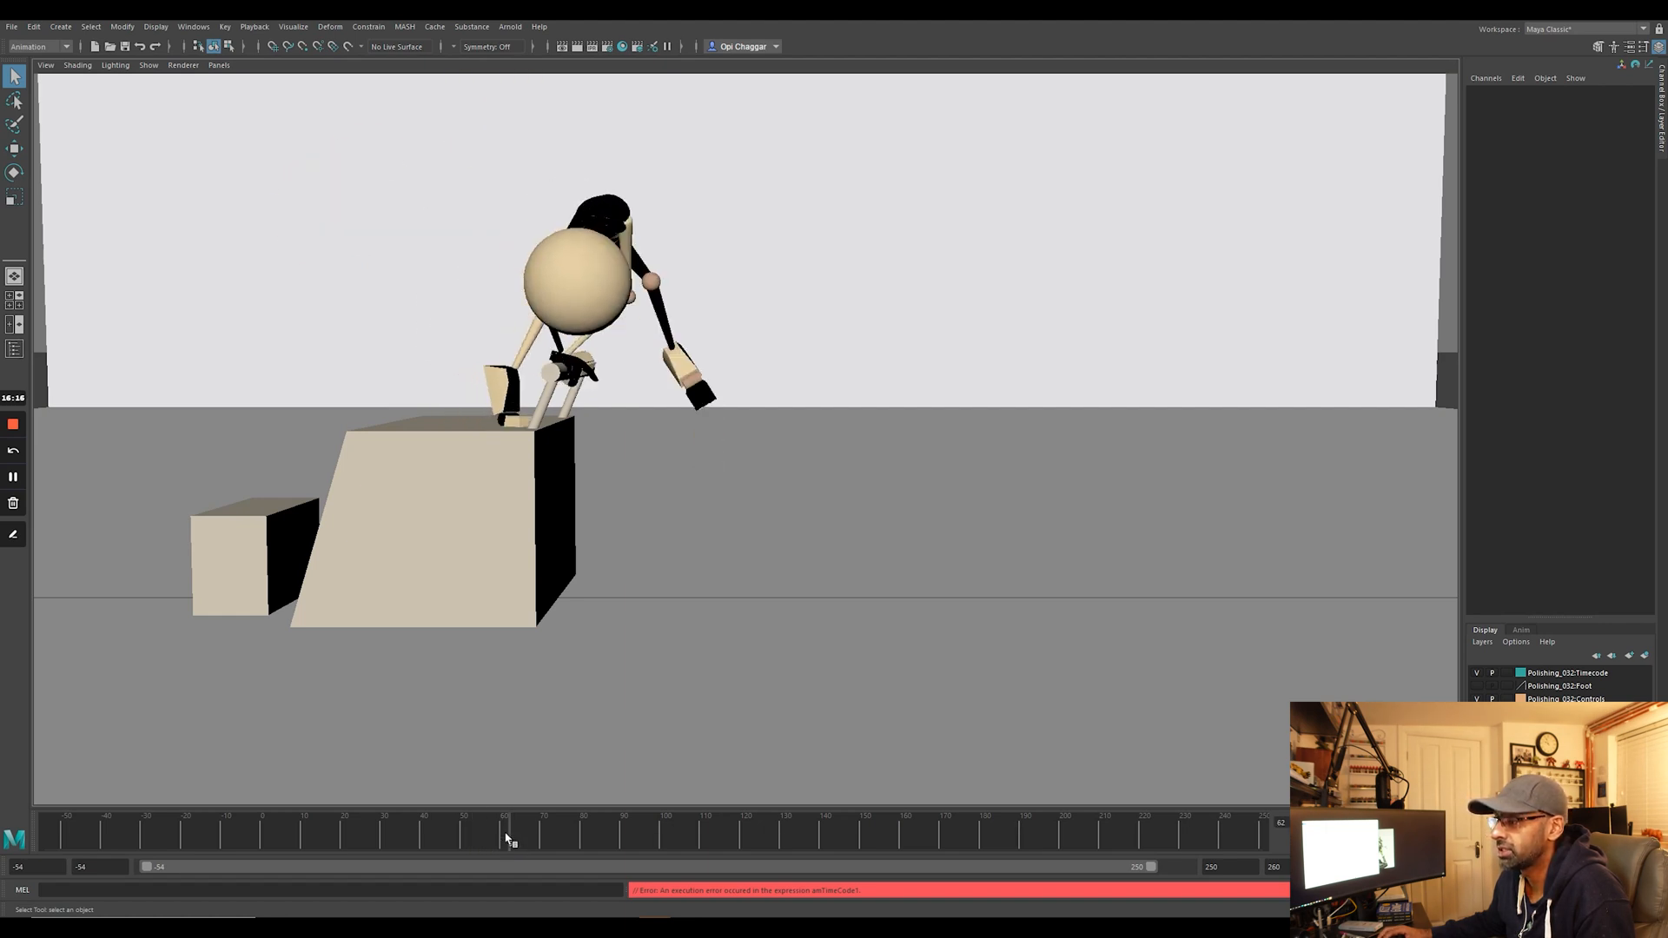
left_click(15, 535)
mouse_move(560, 346)
left_mouse_down()
mouse_move(597, 366)
mouse_move(576, 372)
left_mouse_up()
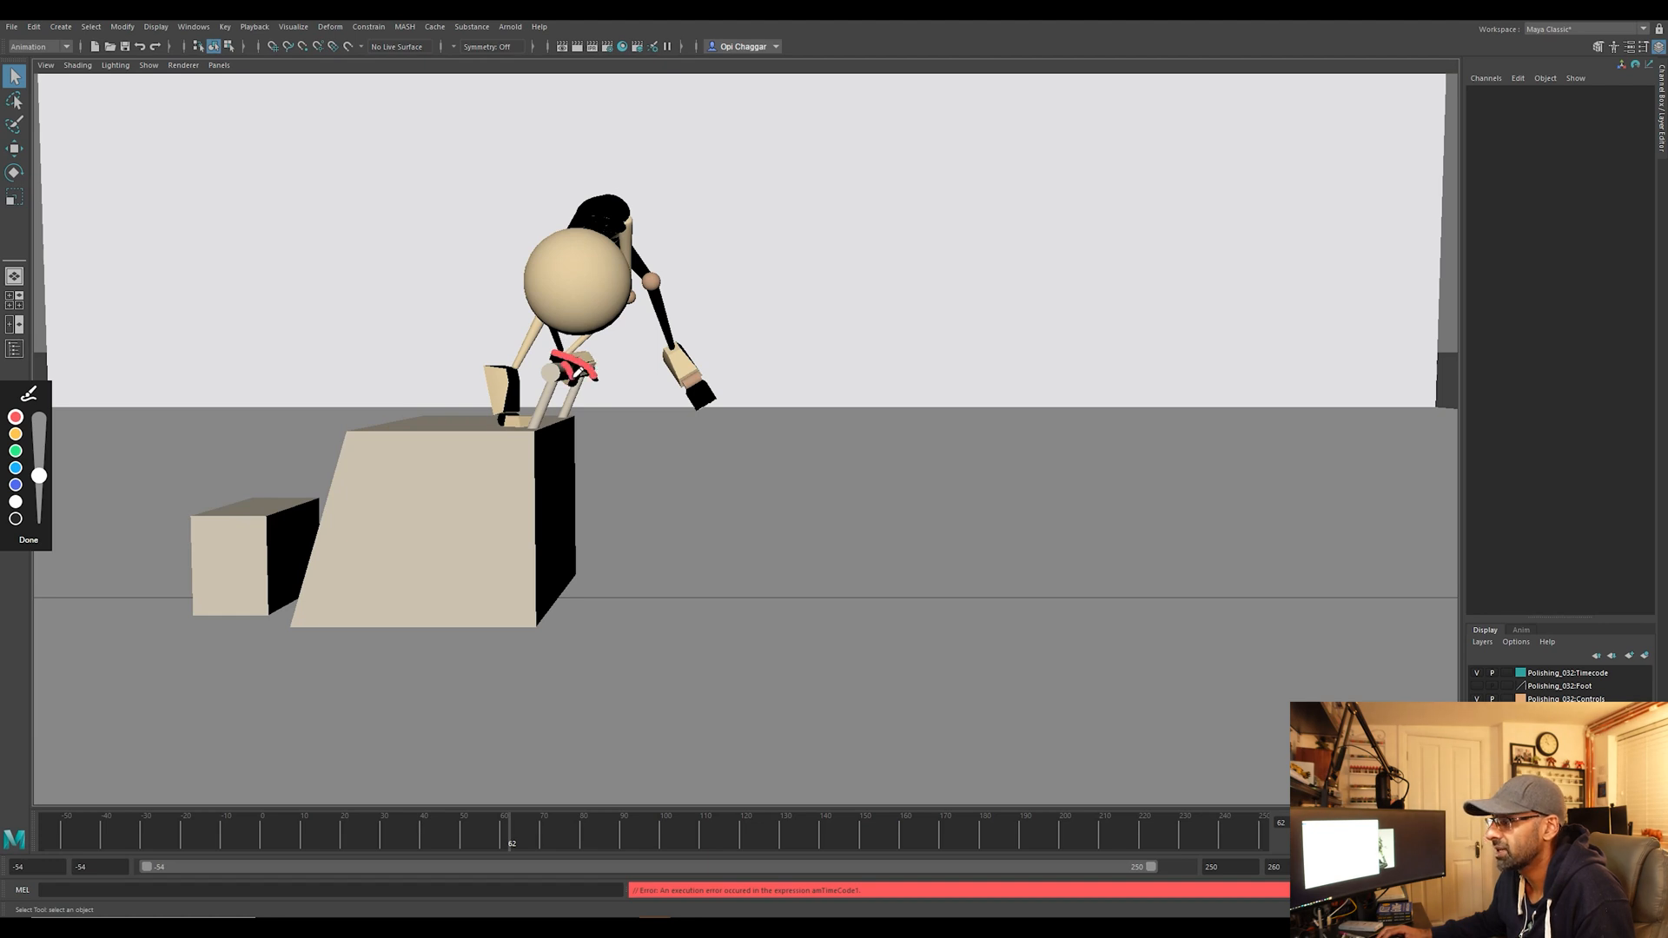
left_click(35, 539)
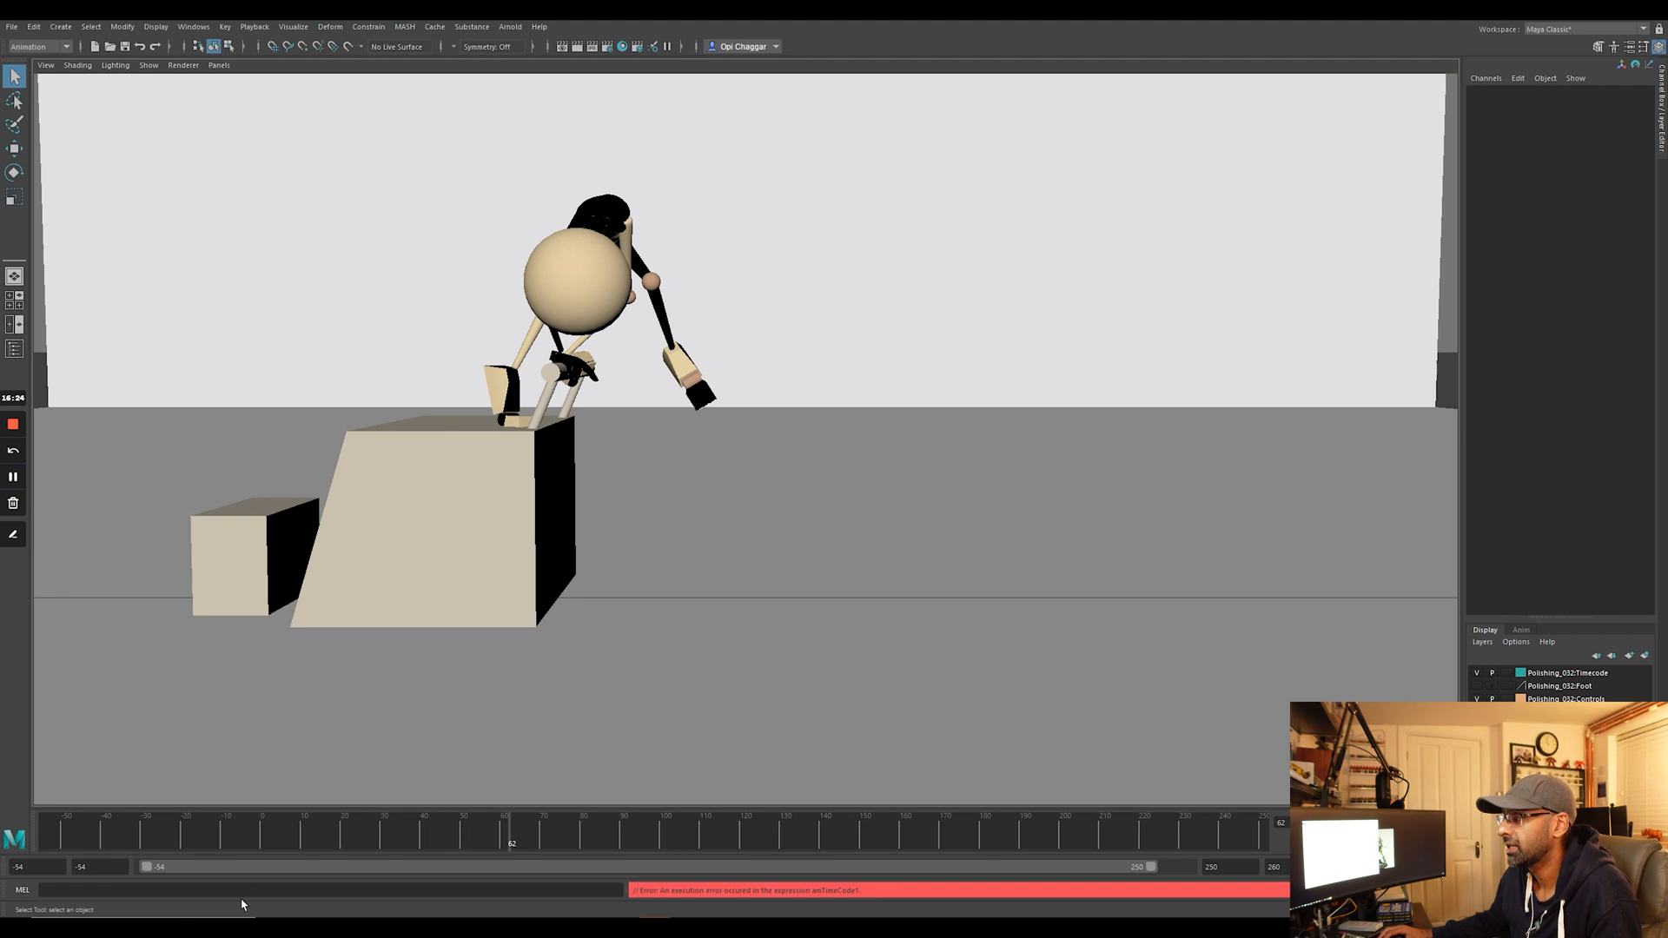
Scrub to frame 68, trace the bend of the raised hand in red, and clear the trace.
left_click(516, 847)
left_click_drag(516, 847, 536, 849)
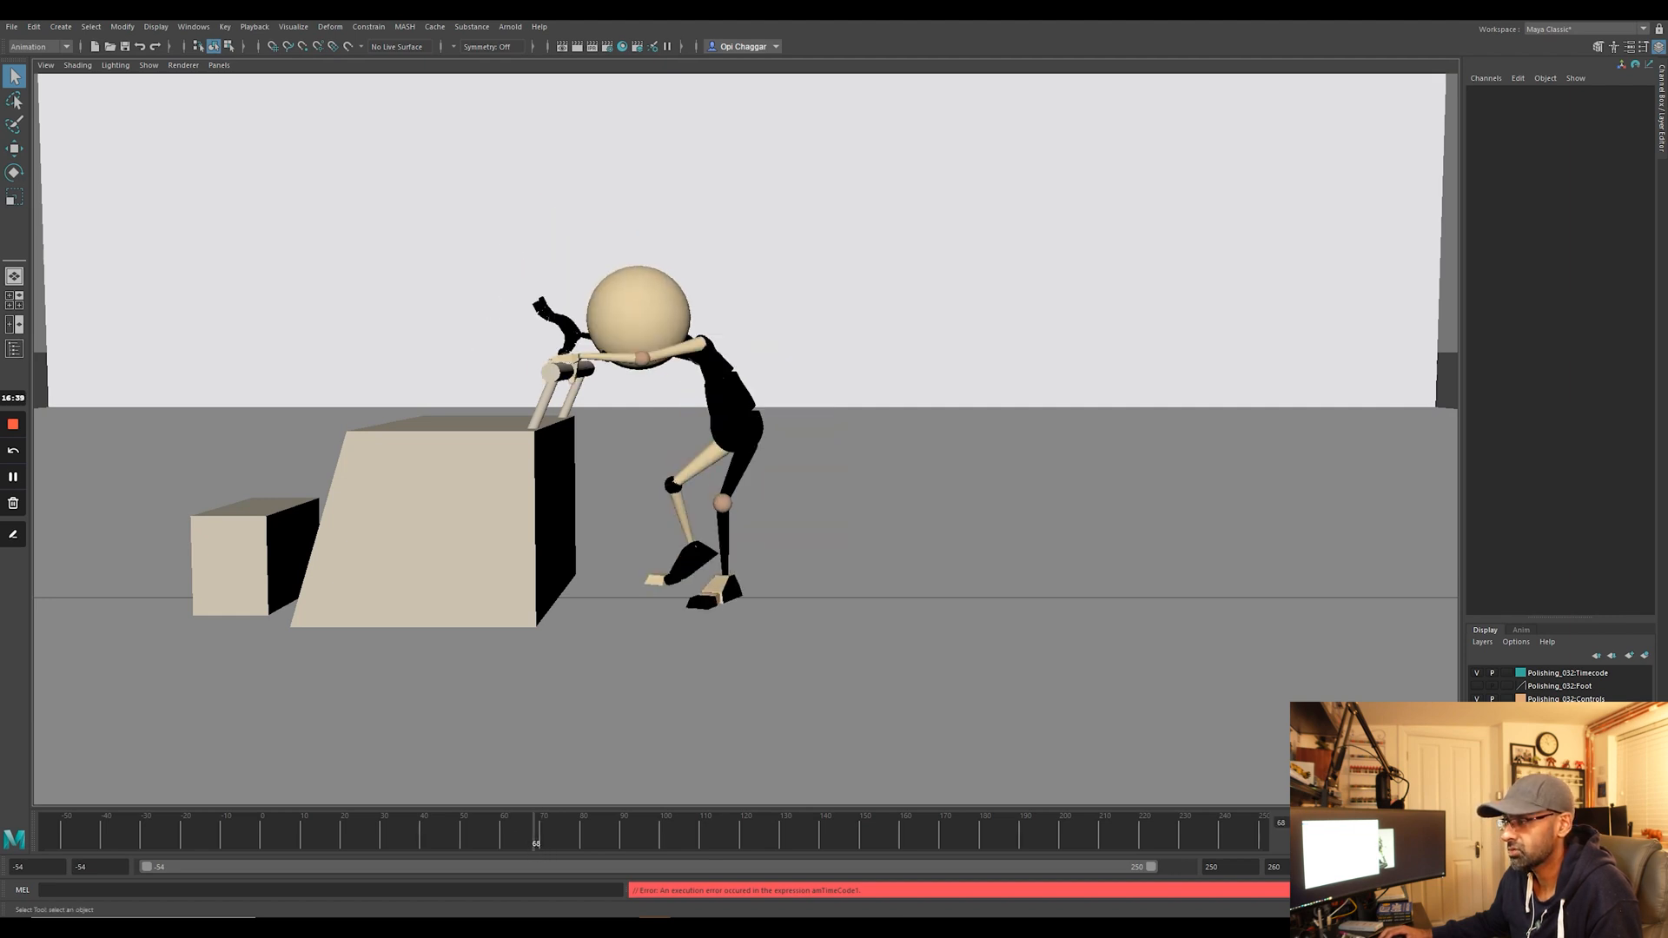
left_click(18, 536)
left_click_drag(532, 293, 574, 327)
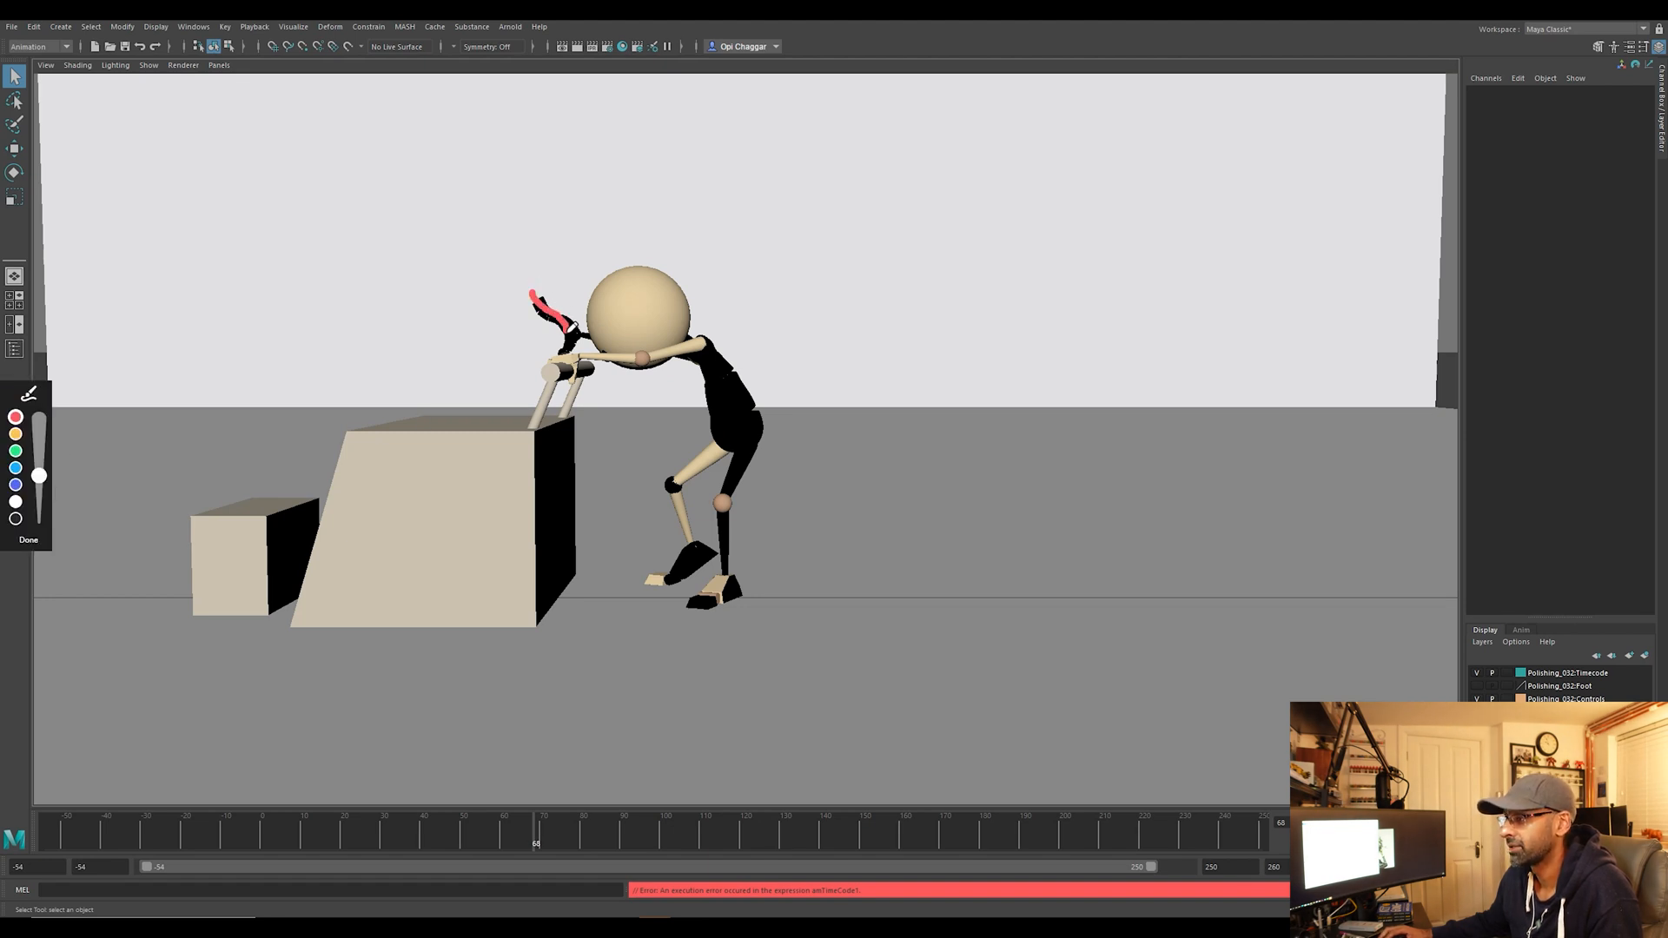
left_click(29, 539)
Compare the poses at frames 71 and 68, sketch a pair of curved motion paths across the body, and clear them.
mouse_move(527, 836)
left_mouse_down()
mouse_move(559, 843)
mouse_move(476, 843)
mouse_move(547, 851)
left_mouse_up()
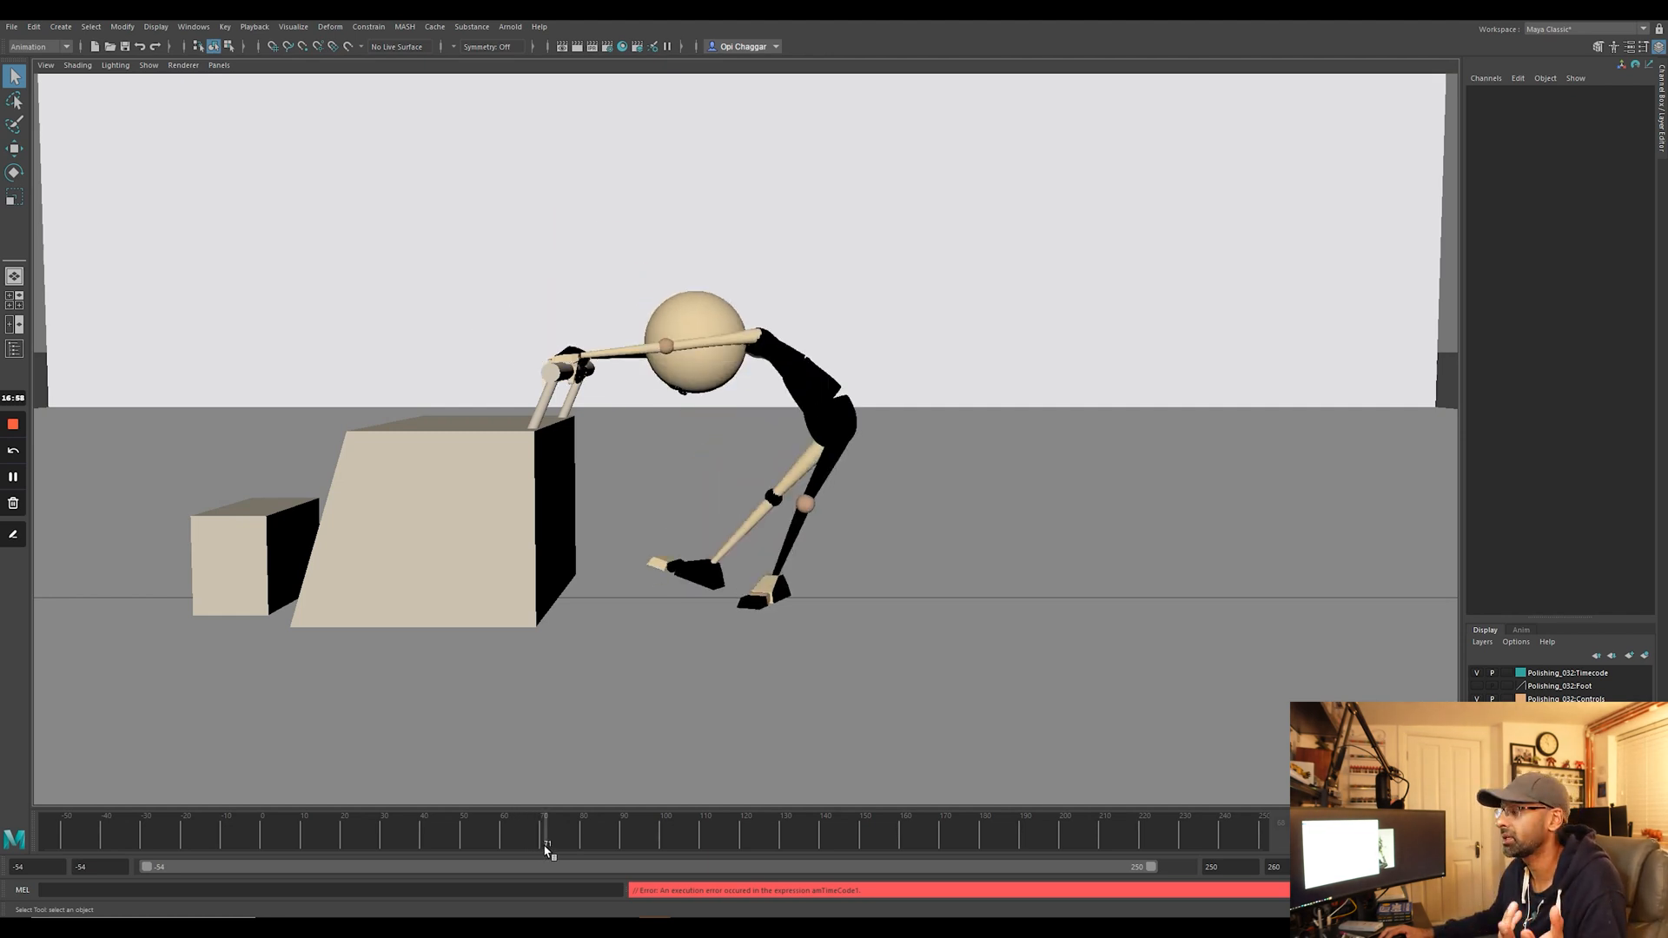
mouse_move(545, 853)
left_mouse_down()
mouse_move(564, 853)
mouse_move(504, 854)
mouse_move(539, 857)
left_mouse_up()
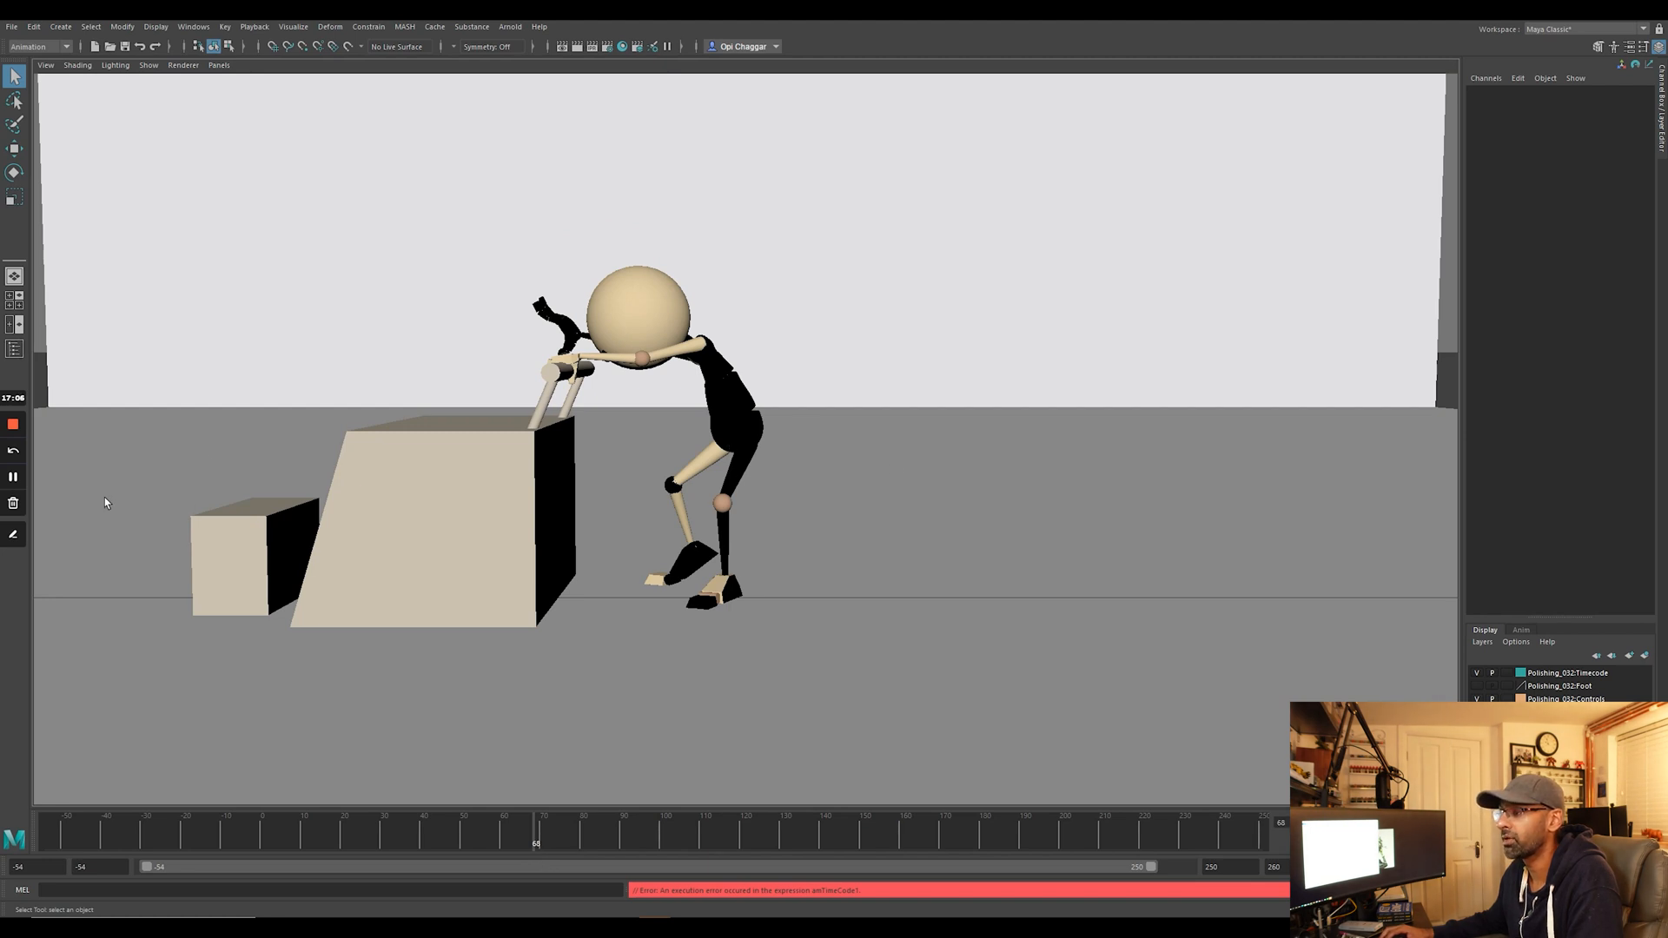
left_click(13, 534)
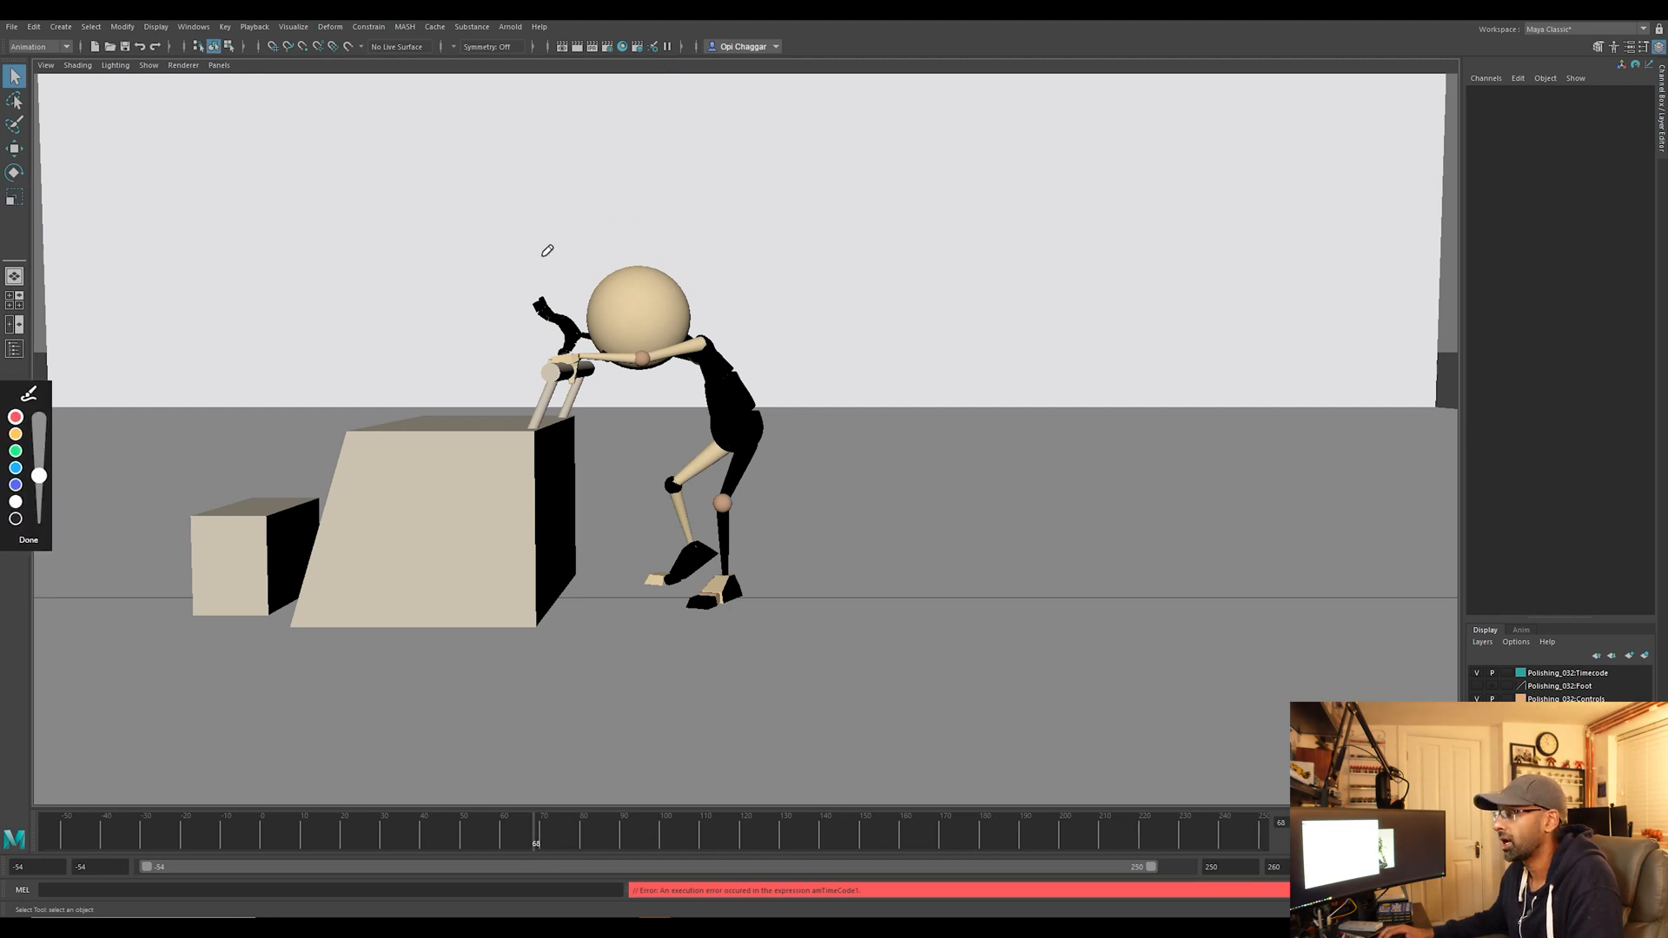
mouse_move(543, 255)
left_mouse_down()
mouse_move(643, 247)
mouse_move(720, 447)
mouse_move(778, 473)
mouse_move(688, 397)
mouse_move(650, 287)
mouse_move(568, 262)
left_mouse_up()
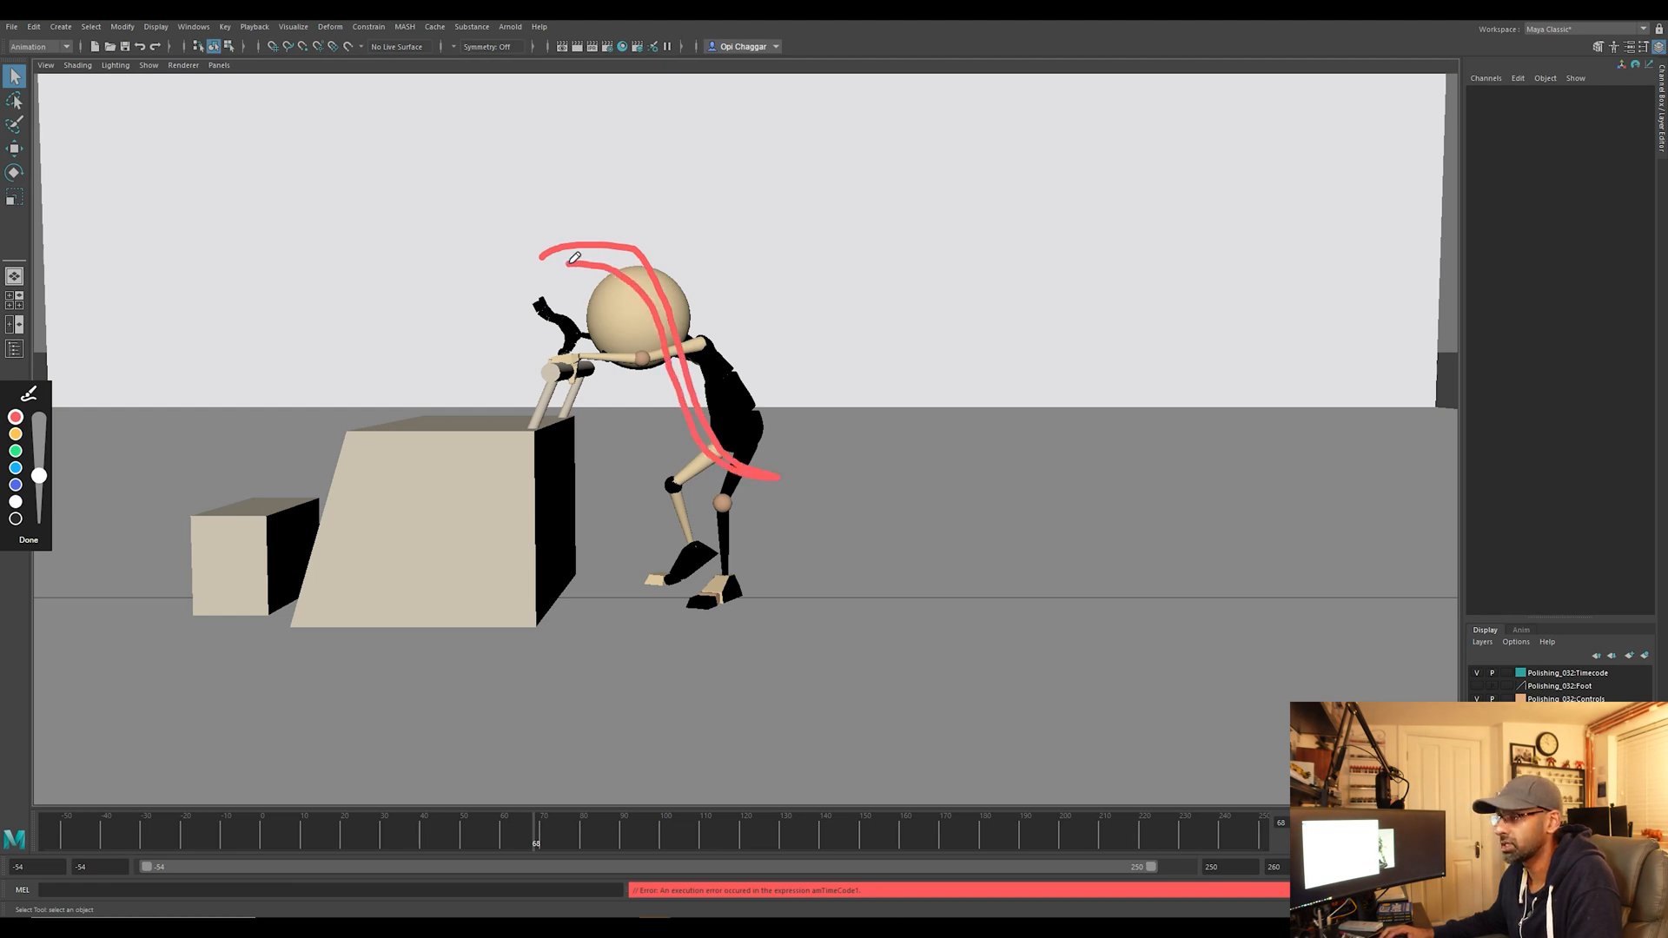
left_click(45, 538)
Go back to frame 60, sketch the hips' path from above the block down towards the ground, and clear it.
left_click_drag(521, 841, 503, 844)
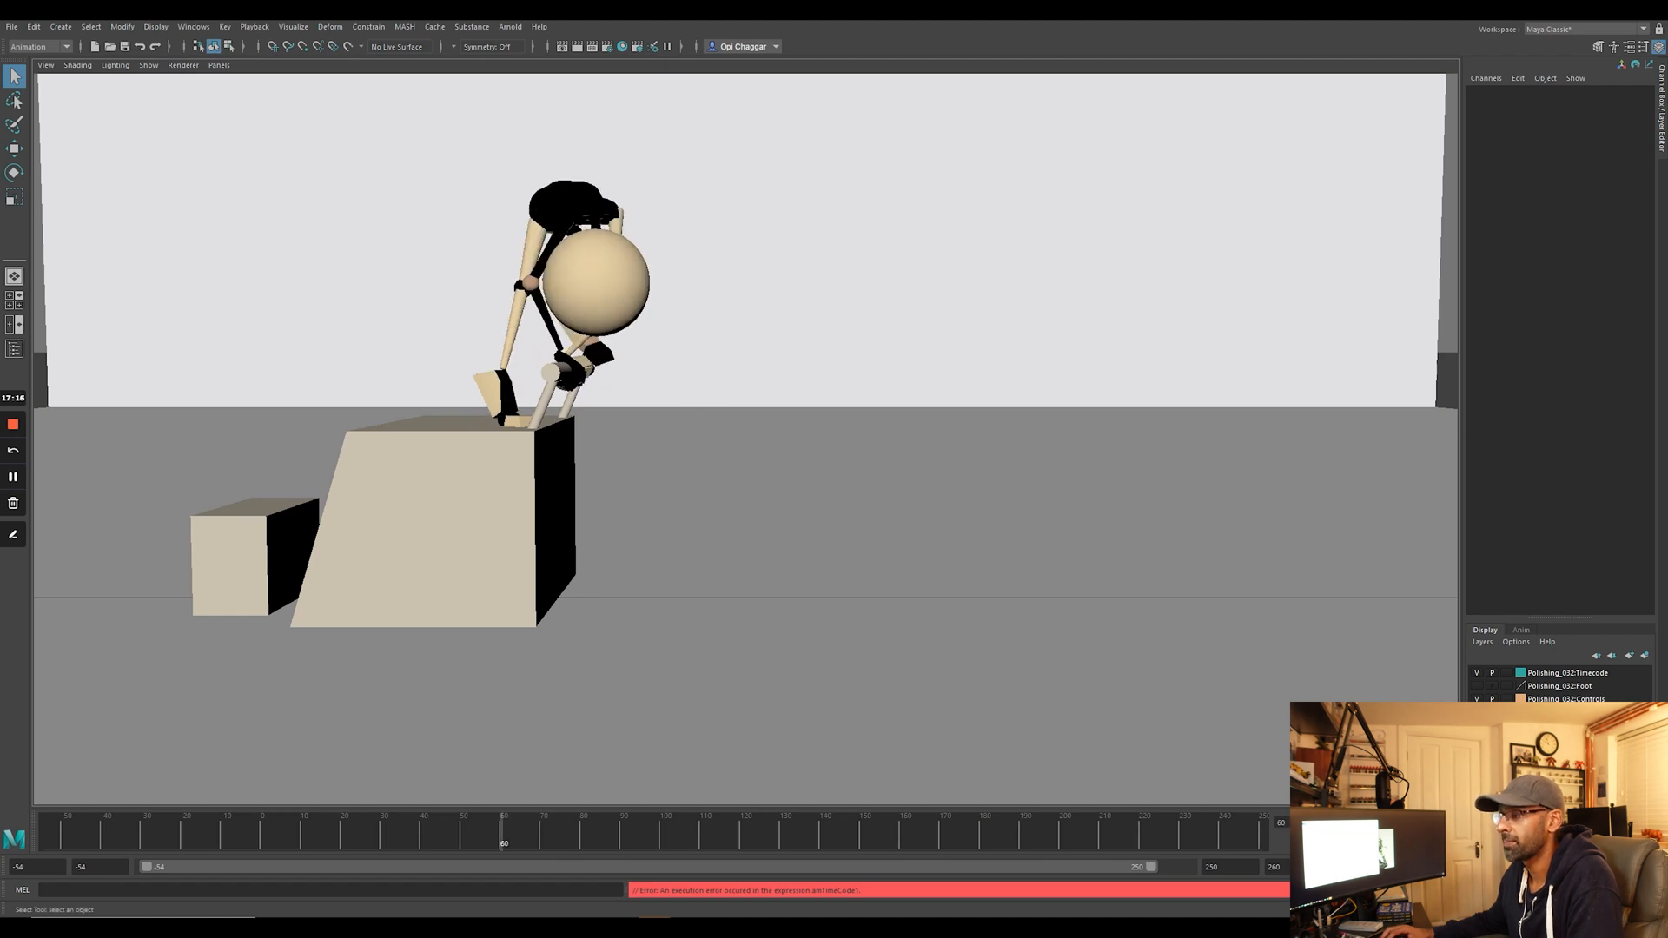
left_click(15, 538)
left_click(556, 183)
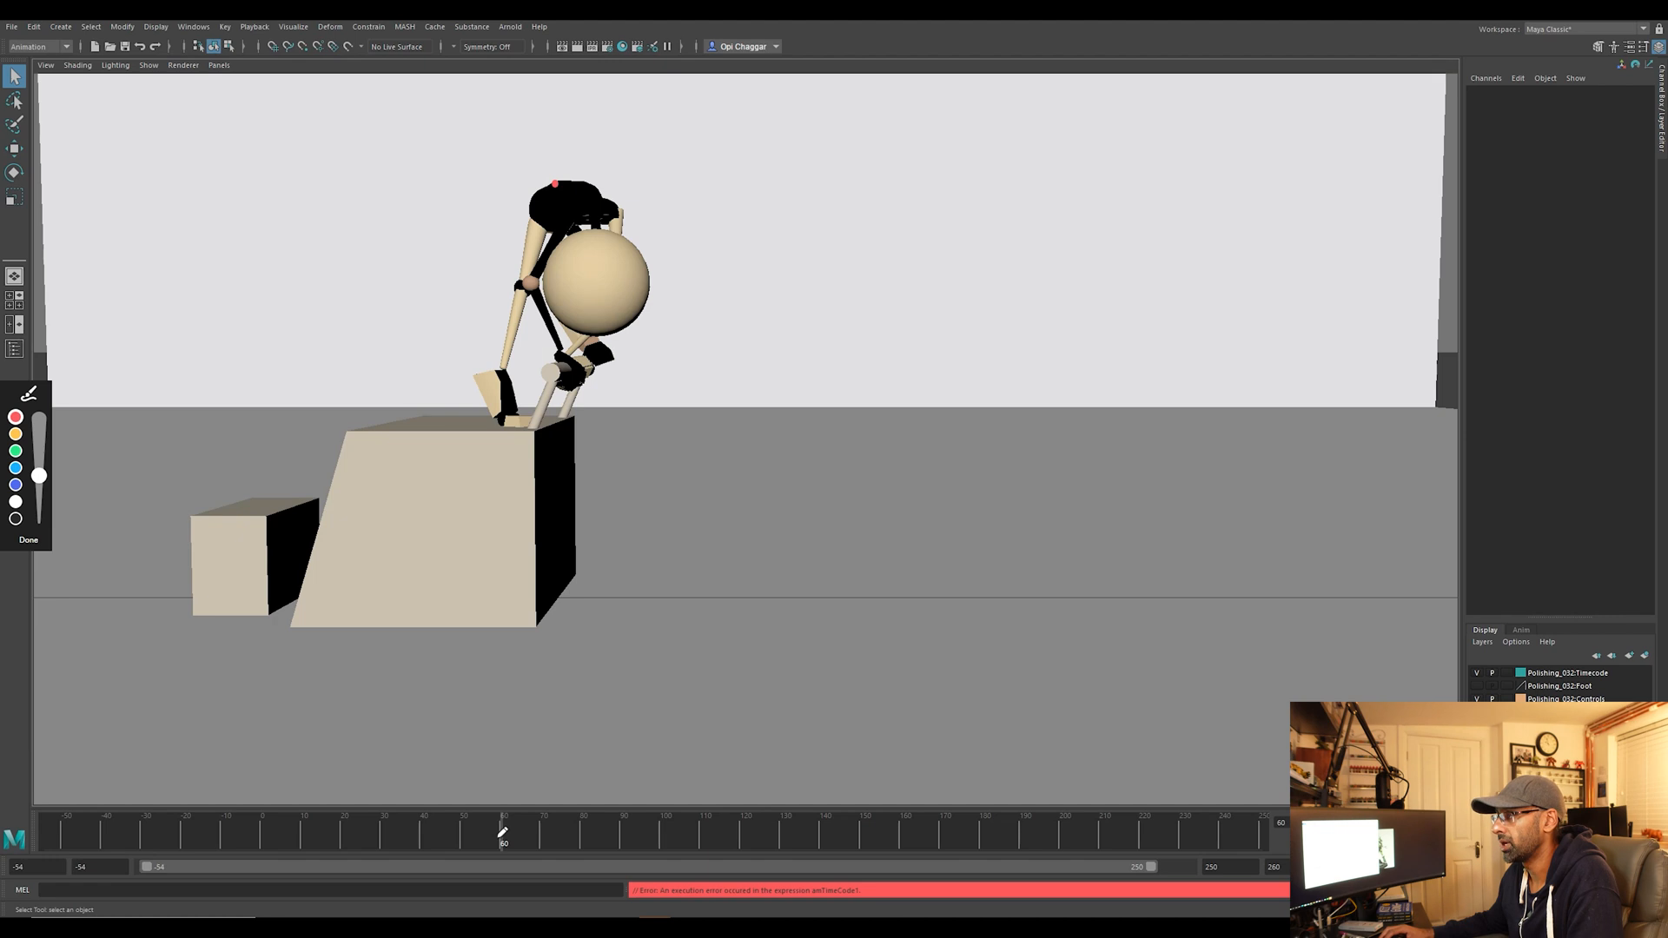
mouse_move(557, 183)
left_mouse_down()
mouse_move(632, 209)
mouse_move(644, 295)
mouse_move(737, 435)
left_mouse_up()
left_click(28, 540)
Scrub to frame 77, sketch the hips' forward arc and direction arrows towards the block in red, and clear them.
mouse_move(507, 847)
left_mouse_down()
mouse_move(615, 885)
mouse_move(531, 876)
mouse_move(557, 885)
left_mouse_up()
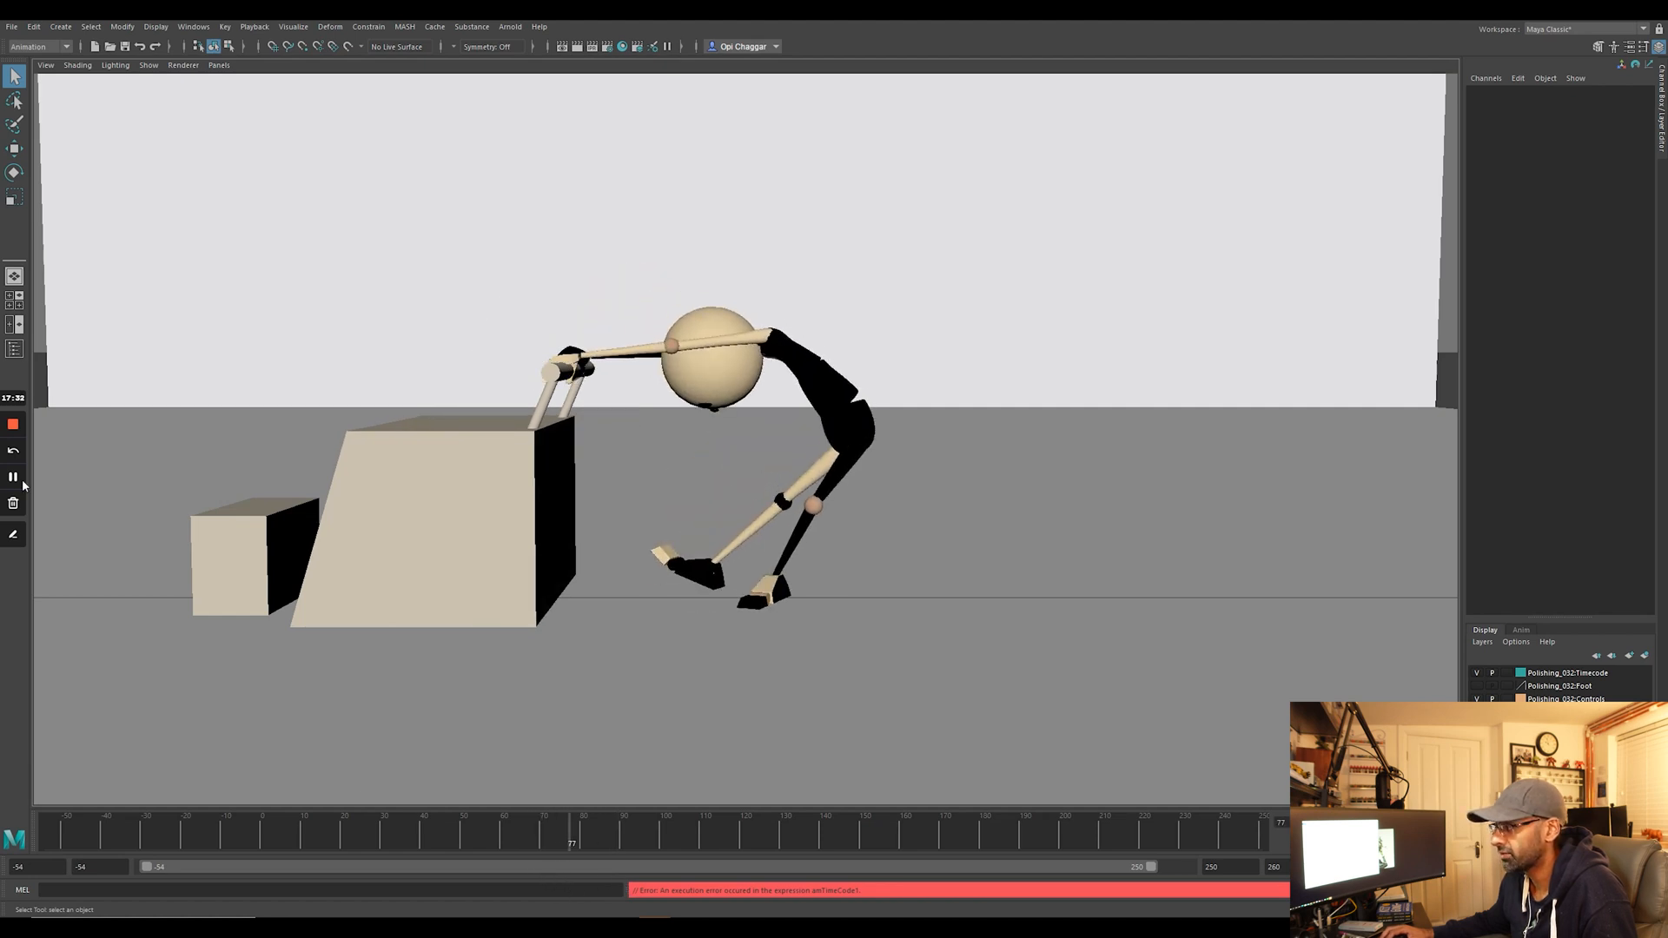
left_click(13, 534)
mouse_move(845, 437)
left_mouse_down()
mouse_move(847, 456)
mouse_move(756, 519)
mouse_move(589, 463)
left_mouse_up()
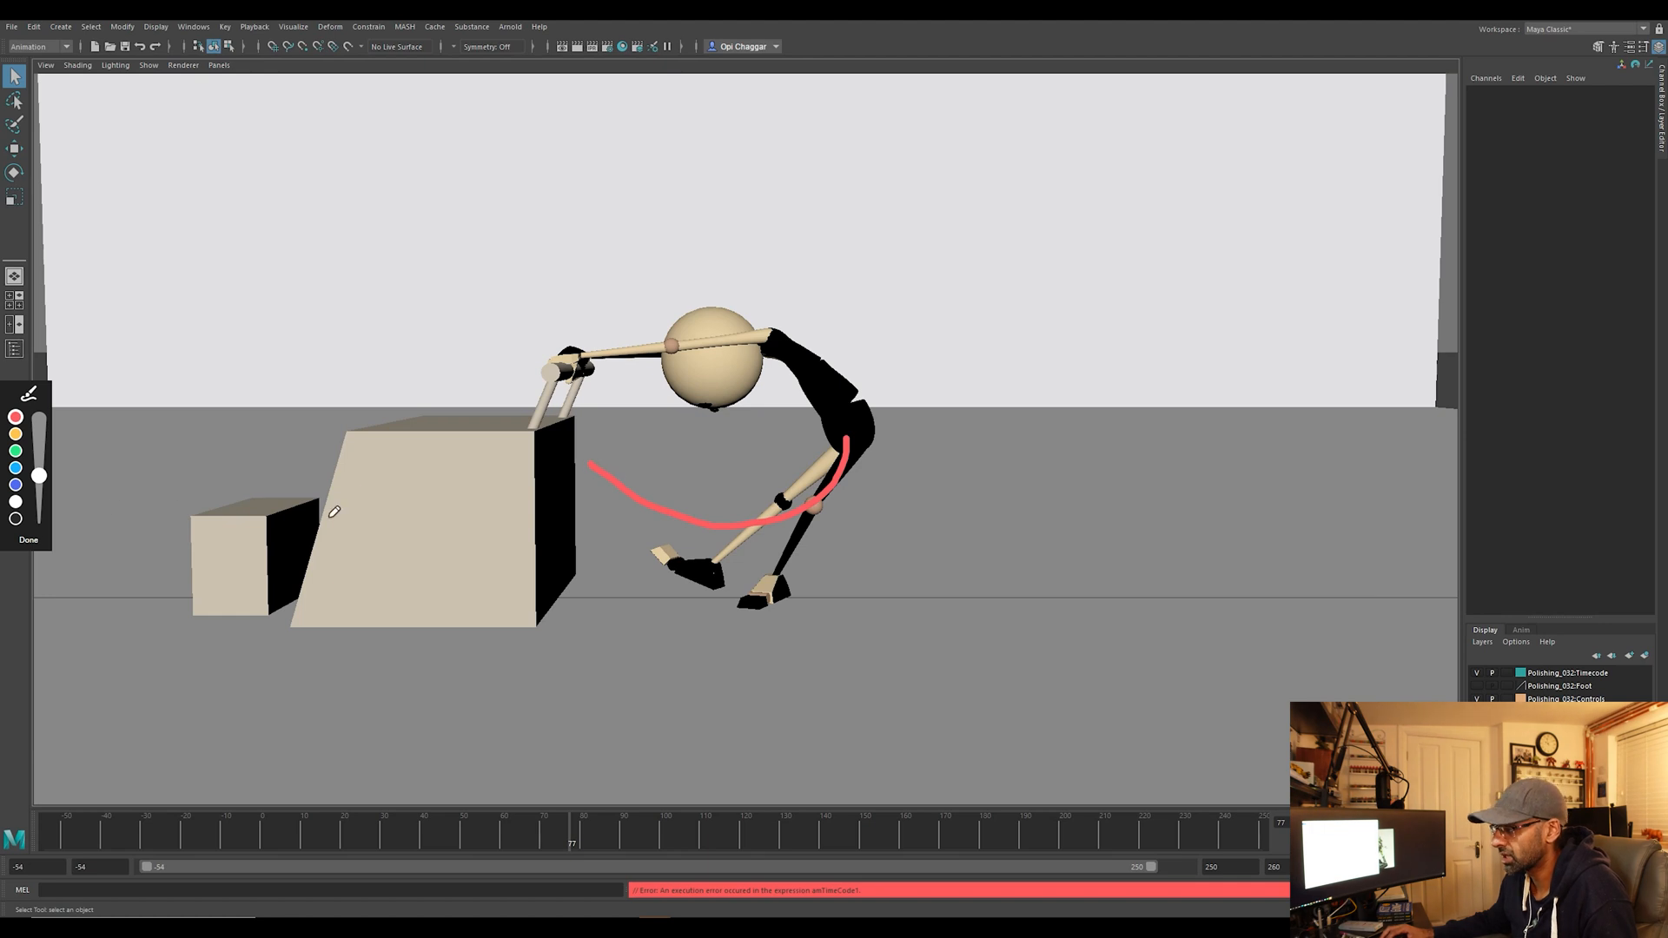
mouse_move(616, 522)
left_mouse_down()
mouse_move(608, 461)
mouse_move(789, 501)
left_mouse_up()
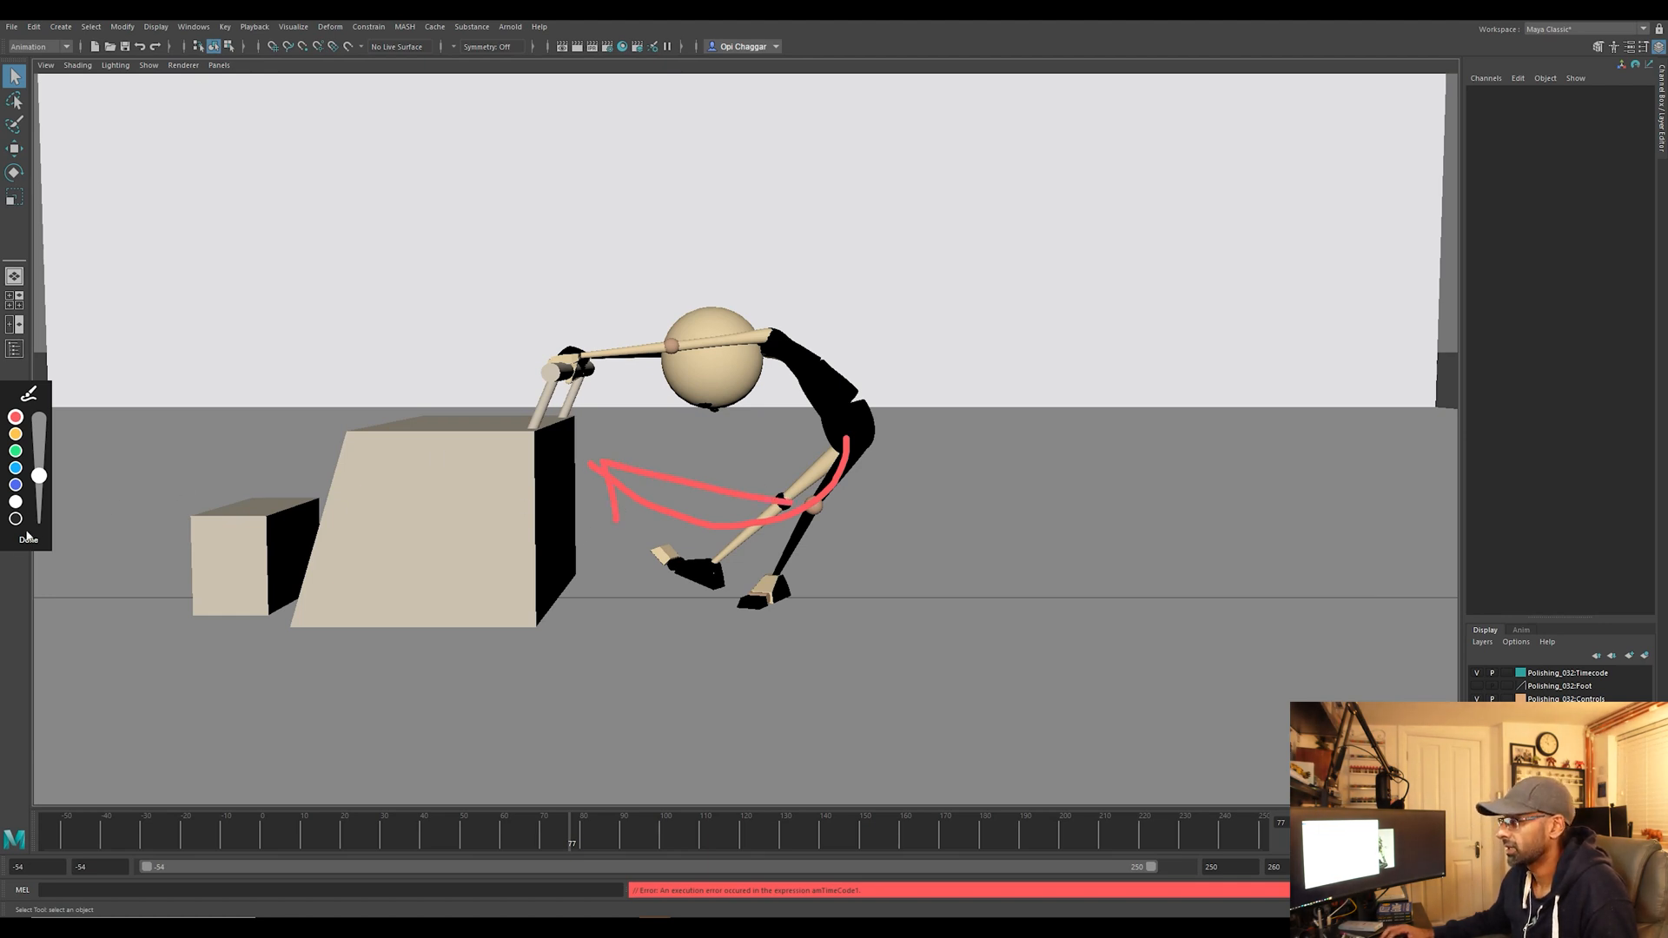
mouse_move(753, 423)
left_mouse_down()
mouse_move(681, 418)
mouse_move(721, 440)
left_mouse_up()
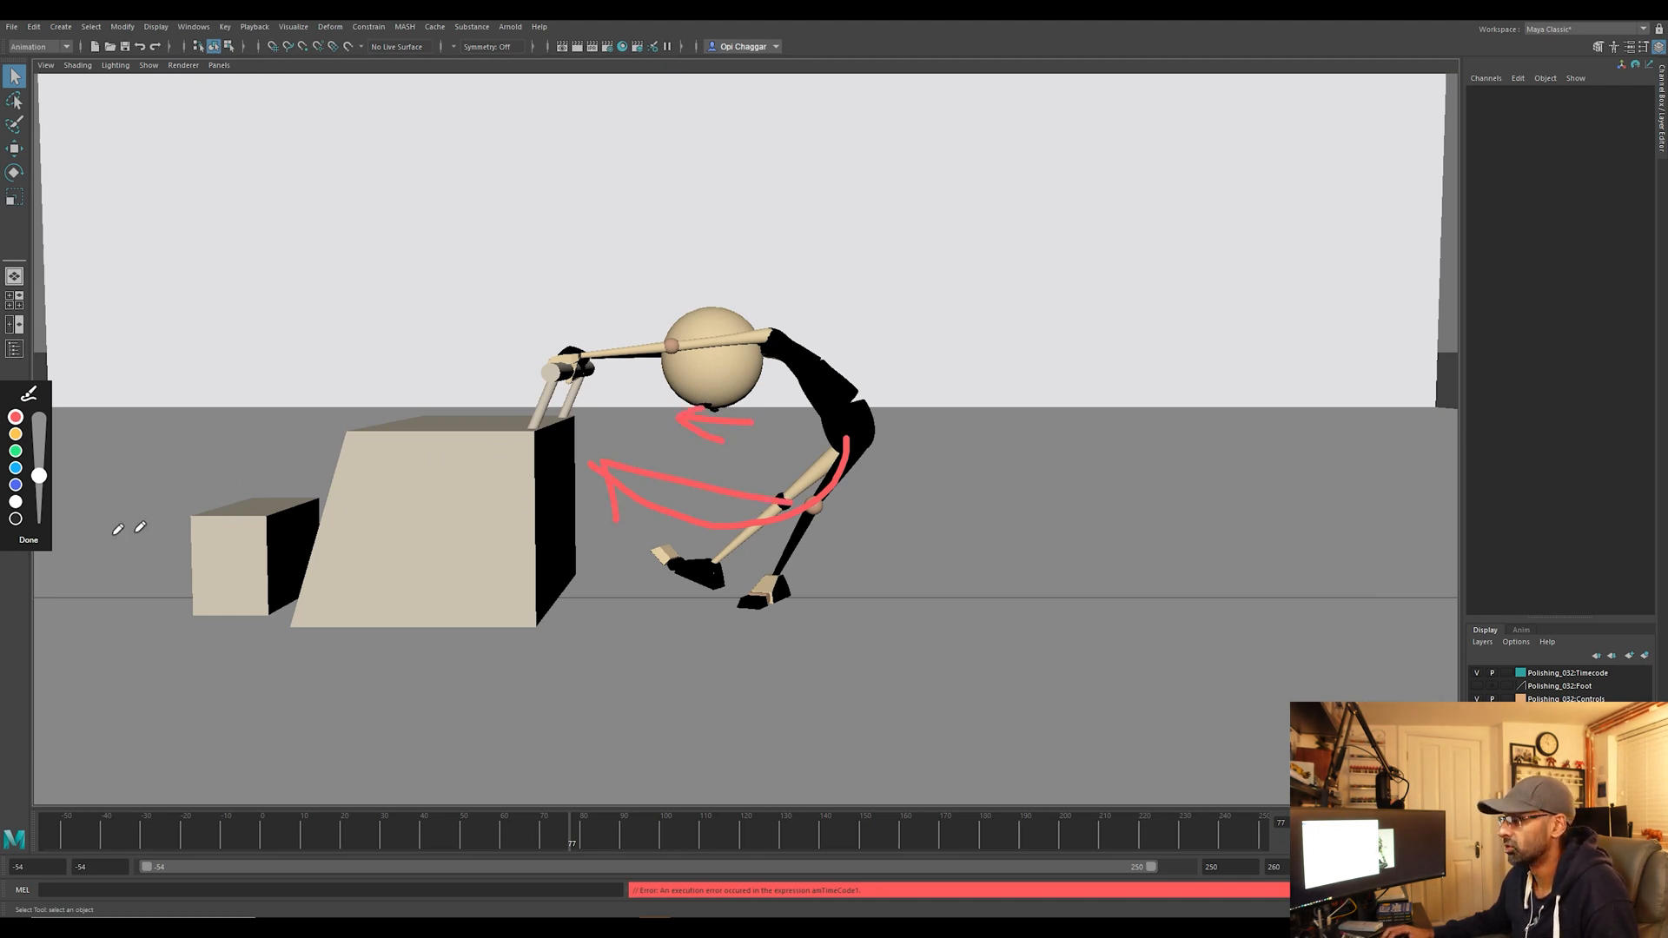
left_click(39, 544)
Scrub to the upright leaning pose at frame 95, sketch the hips' arc in red, and clear it.
left_click_drag(582, 833, 644, 847)
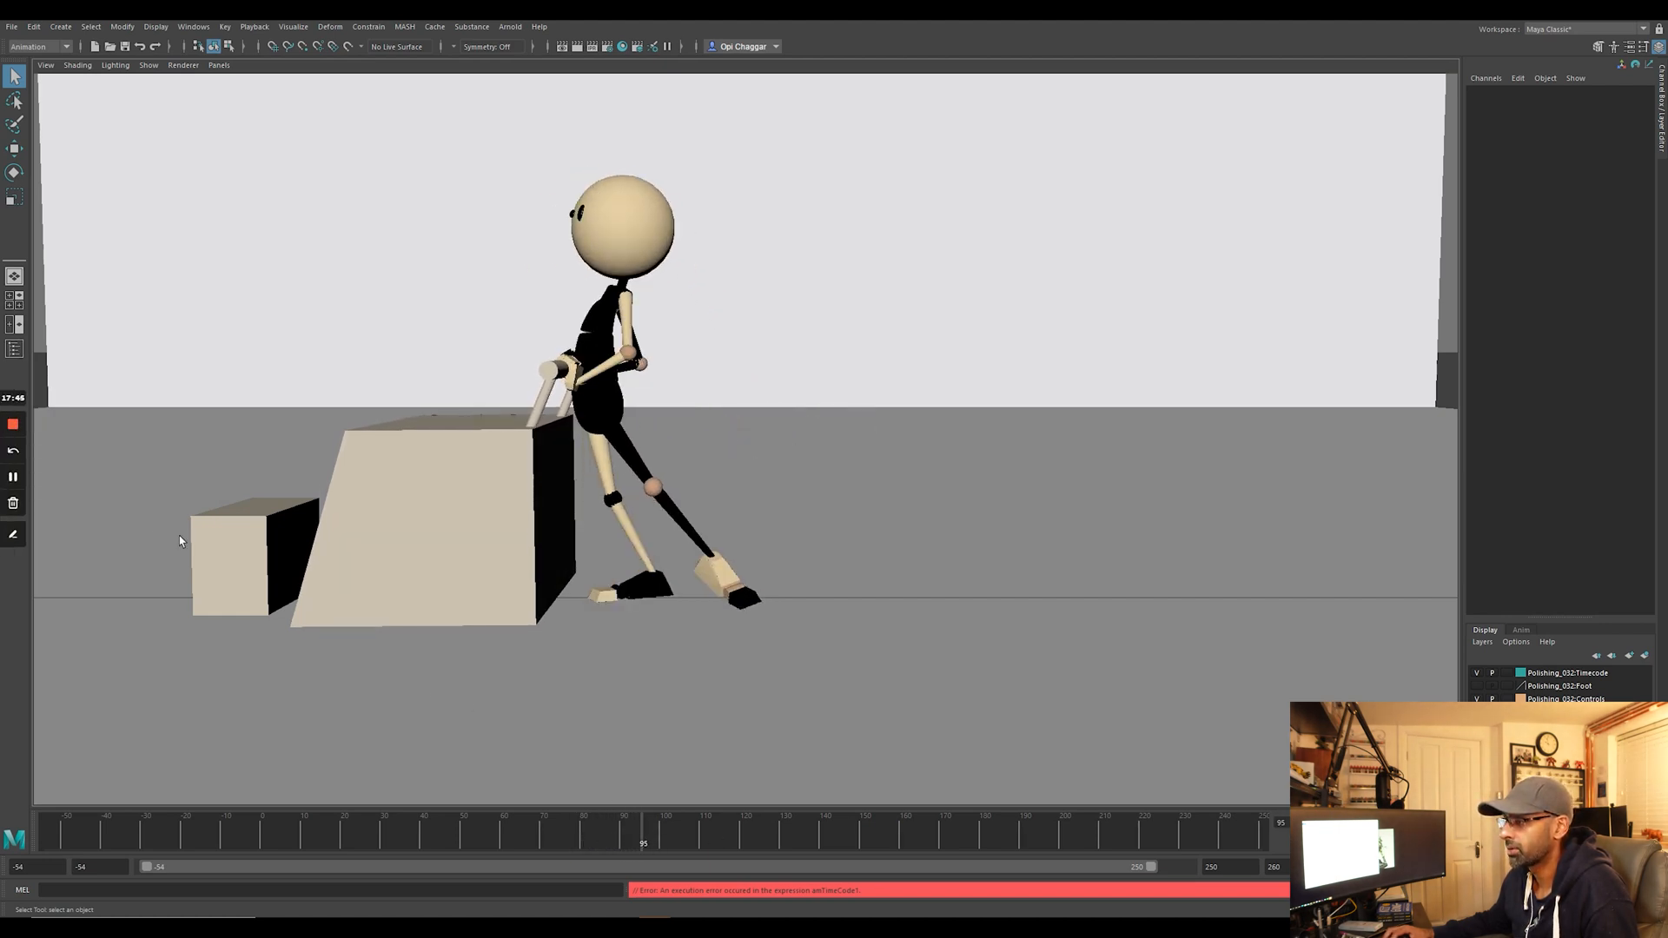
left_click(16, 536)
mouse_move(573, 420)
left_mouse_down()
mouse_move(580, 447)
mouse_move(622, 402)
mouse_move(689, 440)
left_mouse_up()
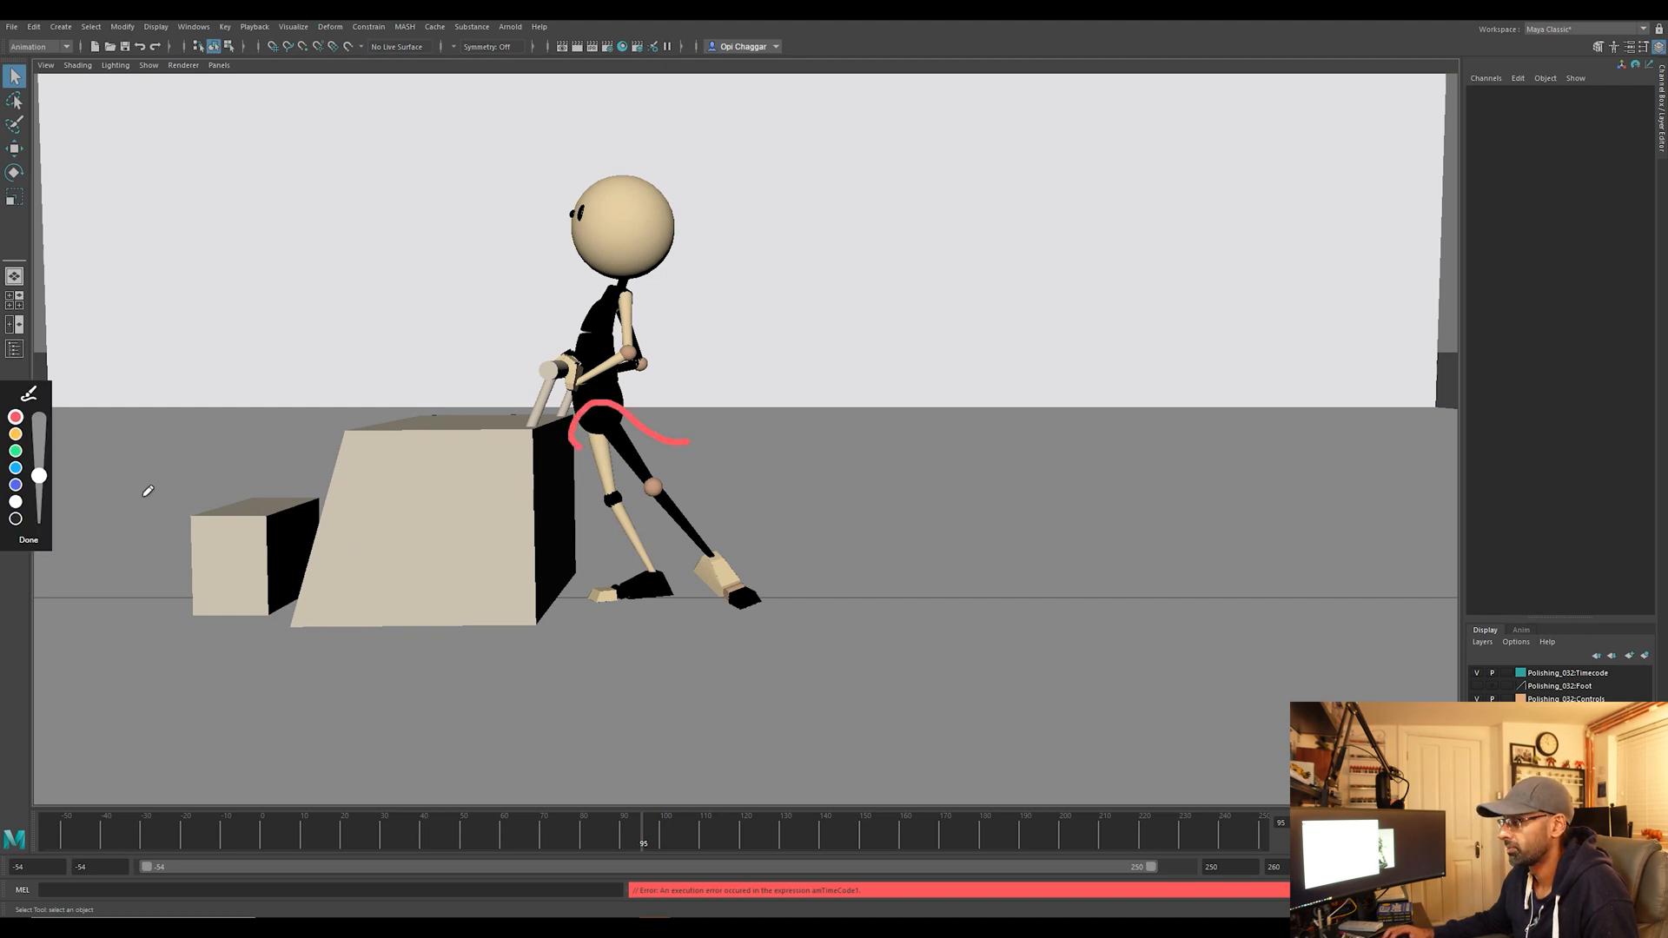
left_click(28, 540)
Scrub to the slumped pose at frame 174, trace the hips' small settling path in red, and clear it.
mouse_move(644, 847)
left_mouse_down()
mouse_move(998, 883)
mouse_move(946, 884)
mouse_move(963, 887)
mouse_move(938, 845)
mouse_move(1013, 852)
mouse_move(920, 846)
mouse_move(956, 848)
left_mouse_up()
left_click(13, 535)
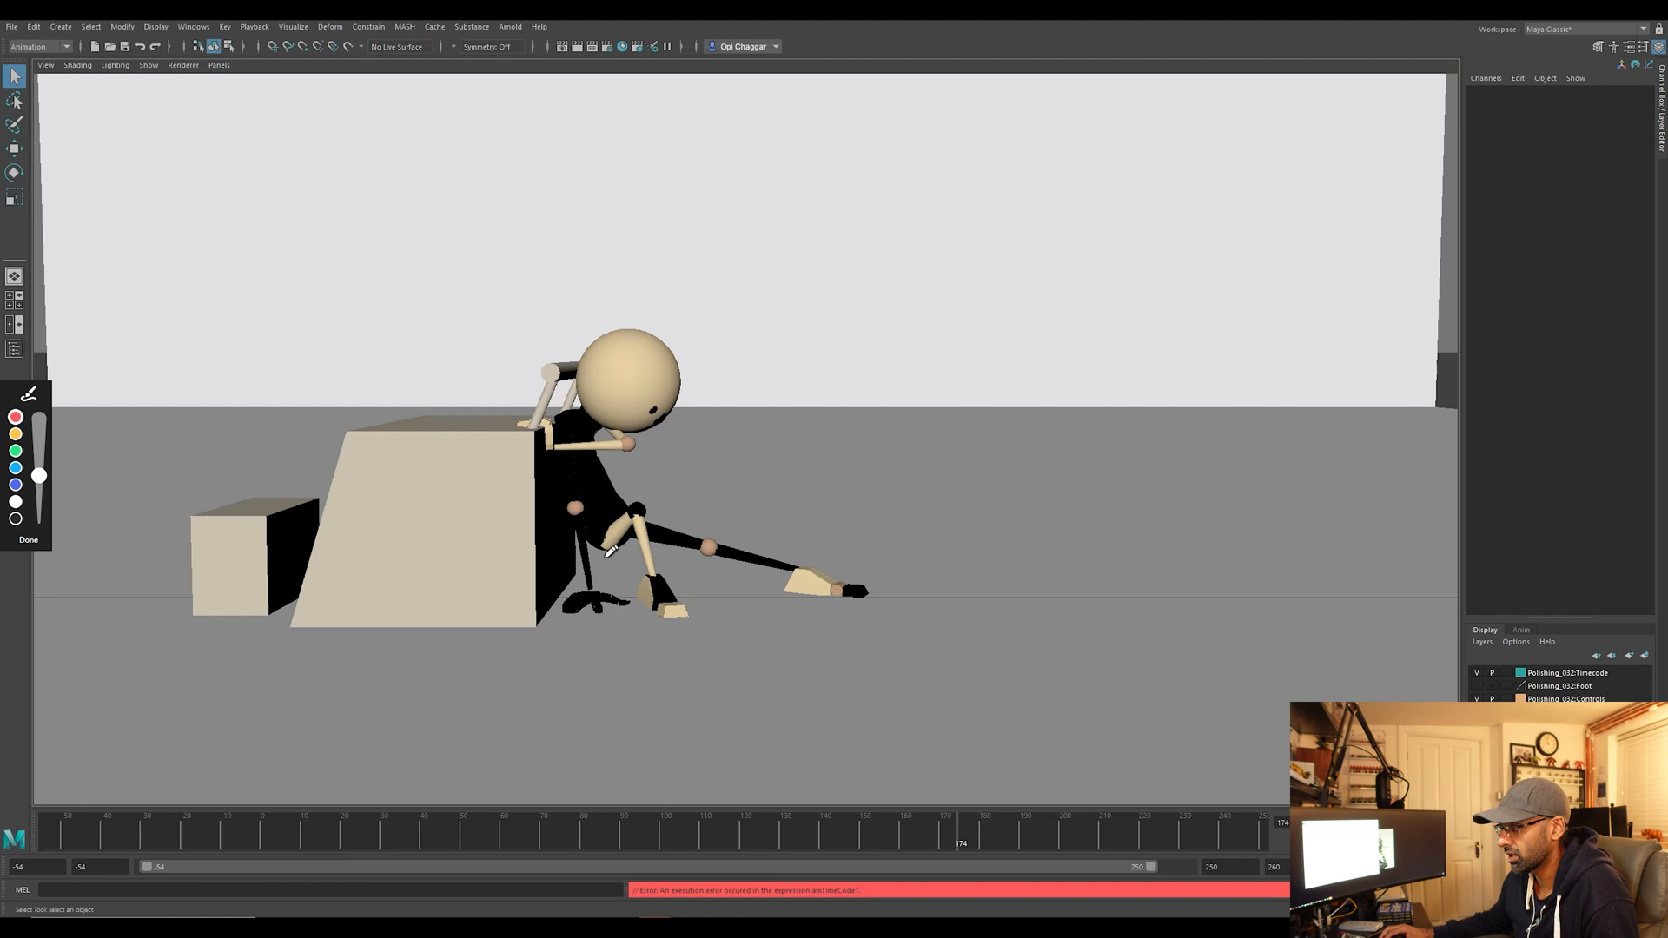
mouse_move(601, 545)
left_mouse_down()
mouse_move(609, 530)
mouse_move(655, 571)
left_mouse_up()
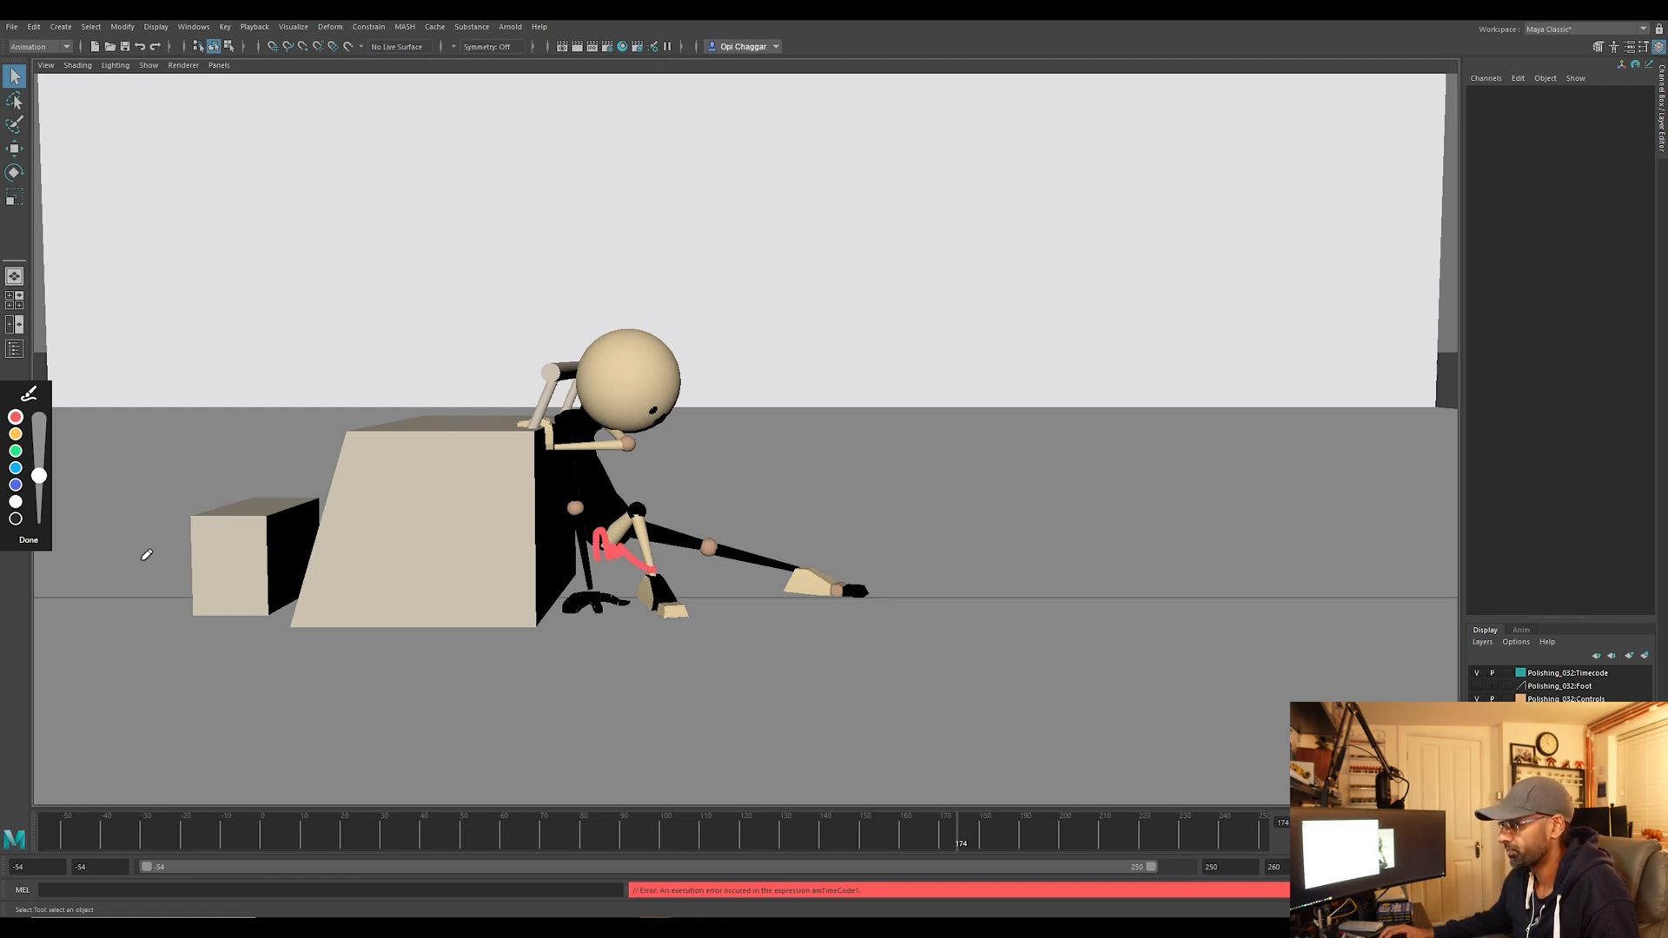
left_click(28, 540)
Play the slump and block-tipping section, scrub to frame 218, and review the remaining motion through the final seated pose.
mouse_move(960, 847)
left_mouse_down()
mouse_move(1235, 854)
mouse_move(1177, 835)
mouse_move(721, 834)
mouse_move(148, 774)
mouse_move(580, 839)
mouse_move(976, 864)
mouse_move(1101, 867)
mouse_move(1051, 865)
mouse_move(1206, 824)
mouse_move(1034, 847)
mouse_move(1129, 847)
mouse_move(1065, 839)
mouse_move(1138, 865)
mouse_move(905, 875)
left_mouse_up()
key("alt+v")
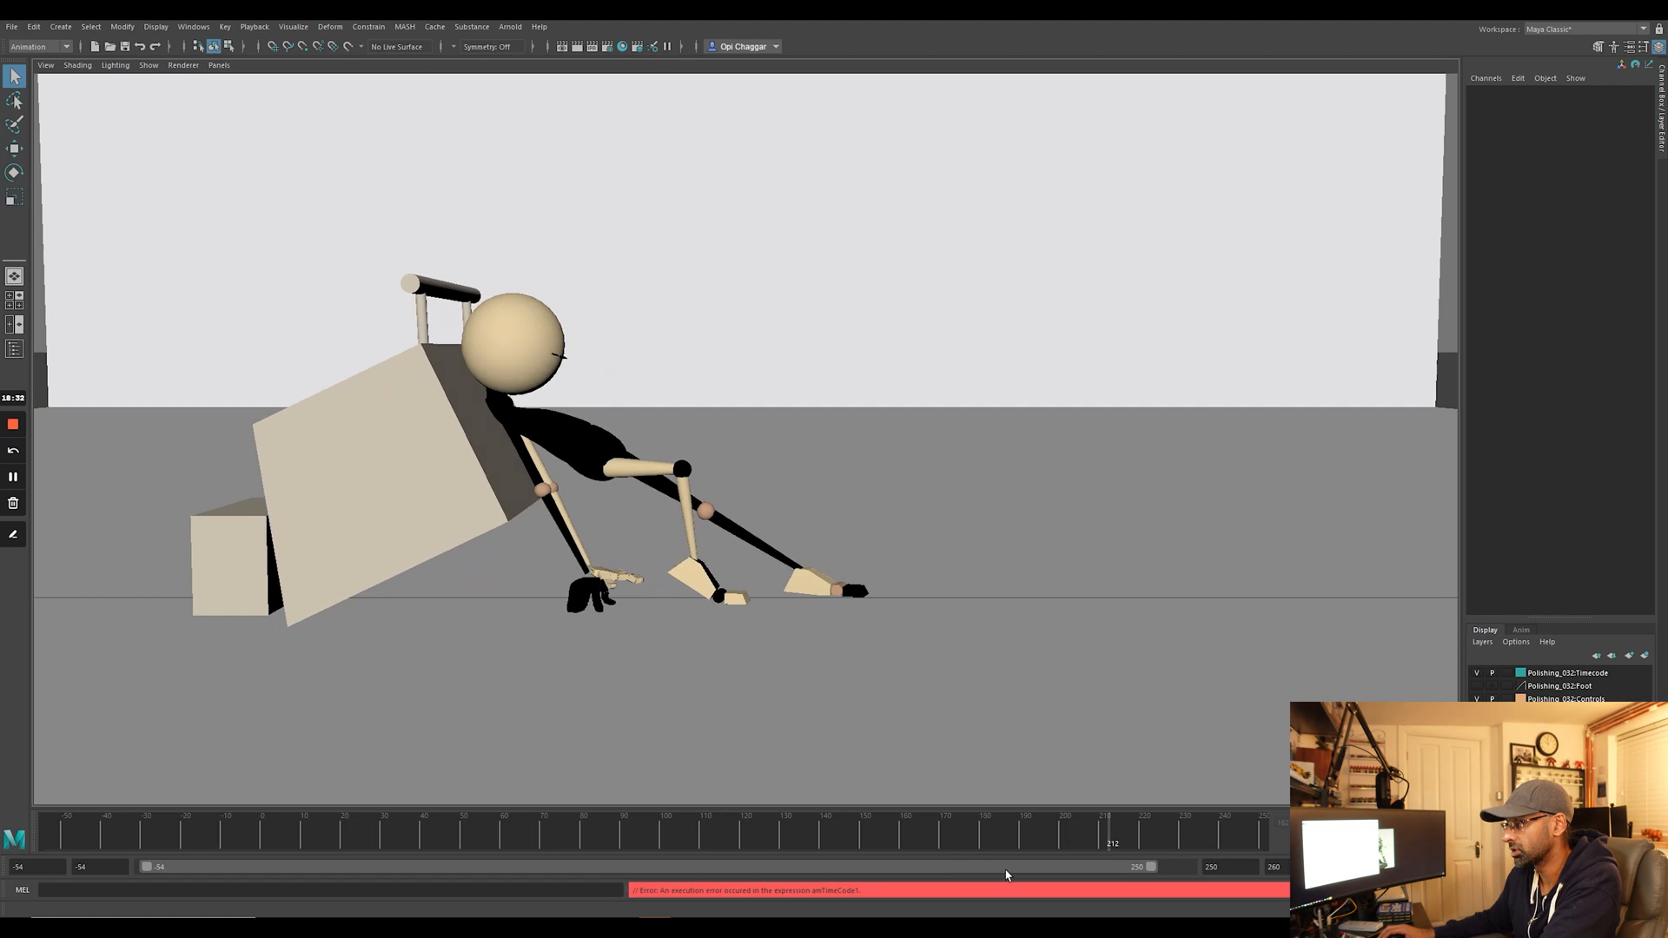
left_click_drag(1090, 839, 1135, 852)
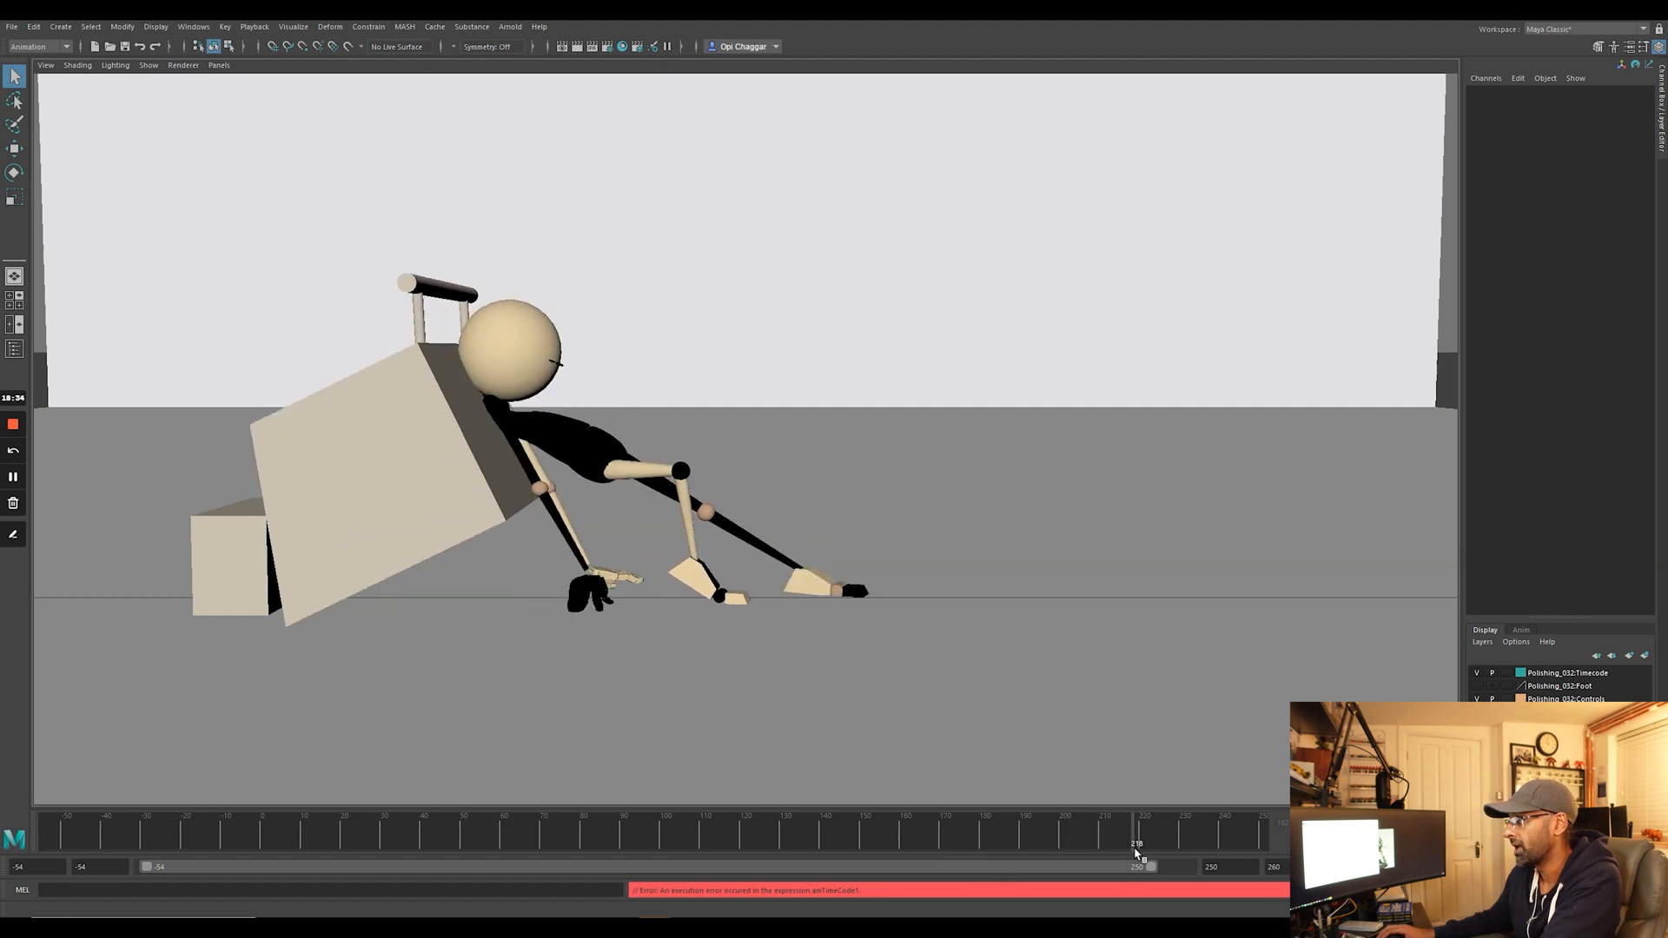
key("alt+v")
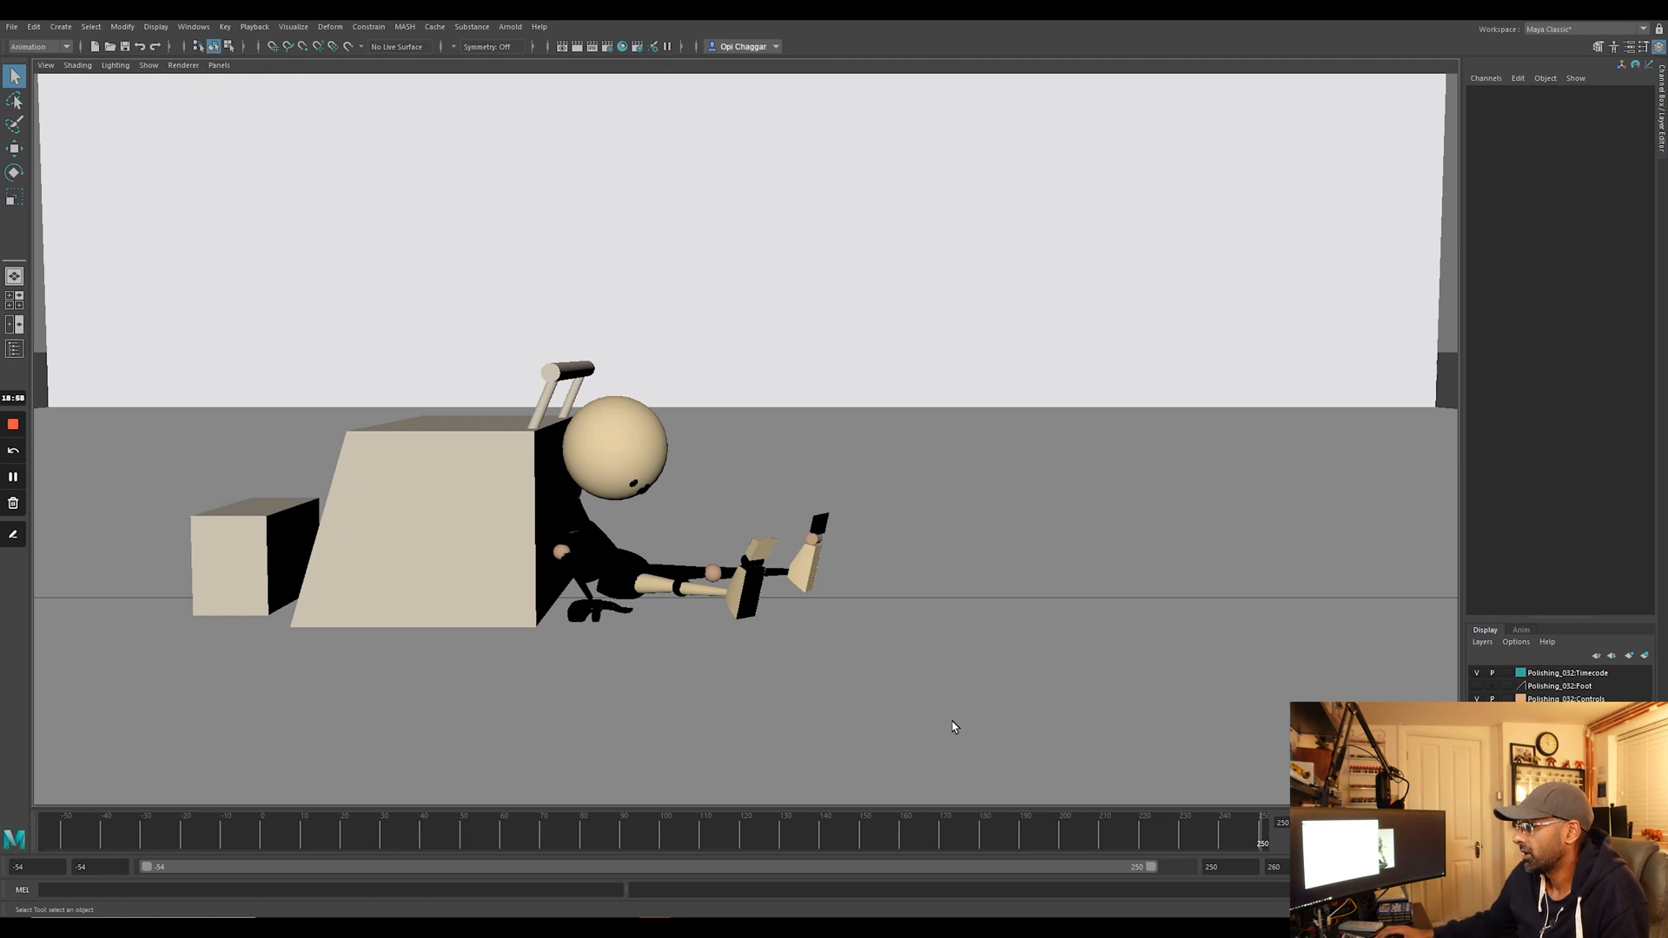
mouse_move(1216, 839)
left_mouse_down()
mouse_move(1136, 834)
mouse_move(1253, 835)
mouse_move(1207, 838)
mouse_move(1239, 836)
left_mouse_up()
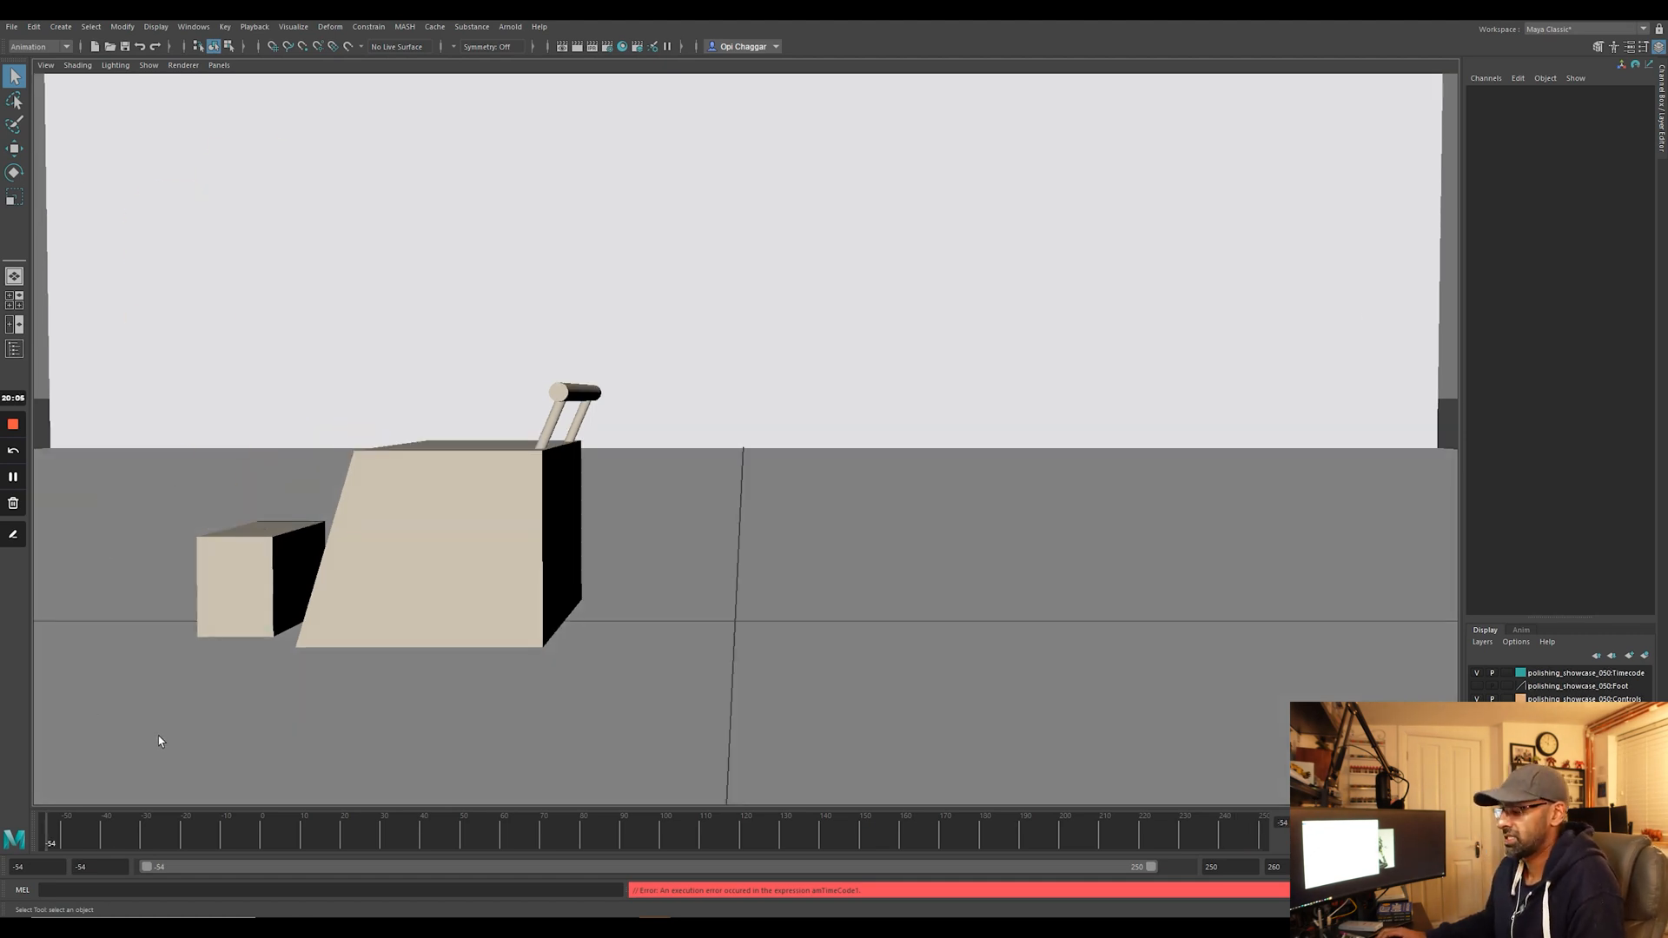
Play the polishing_showcase_050 version of the animation from frame -54.
key("alt+v")
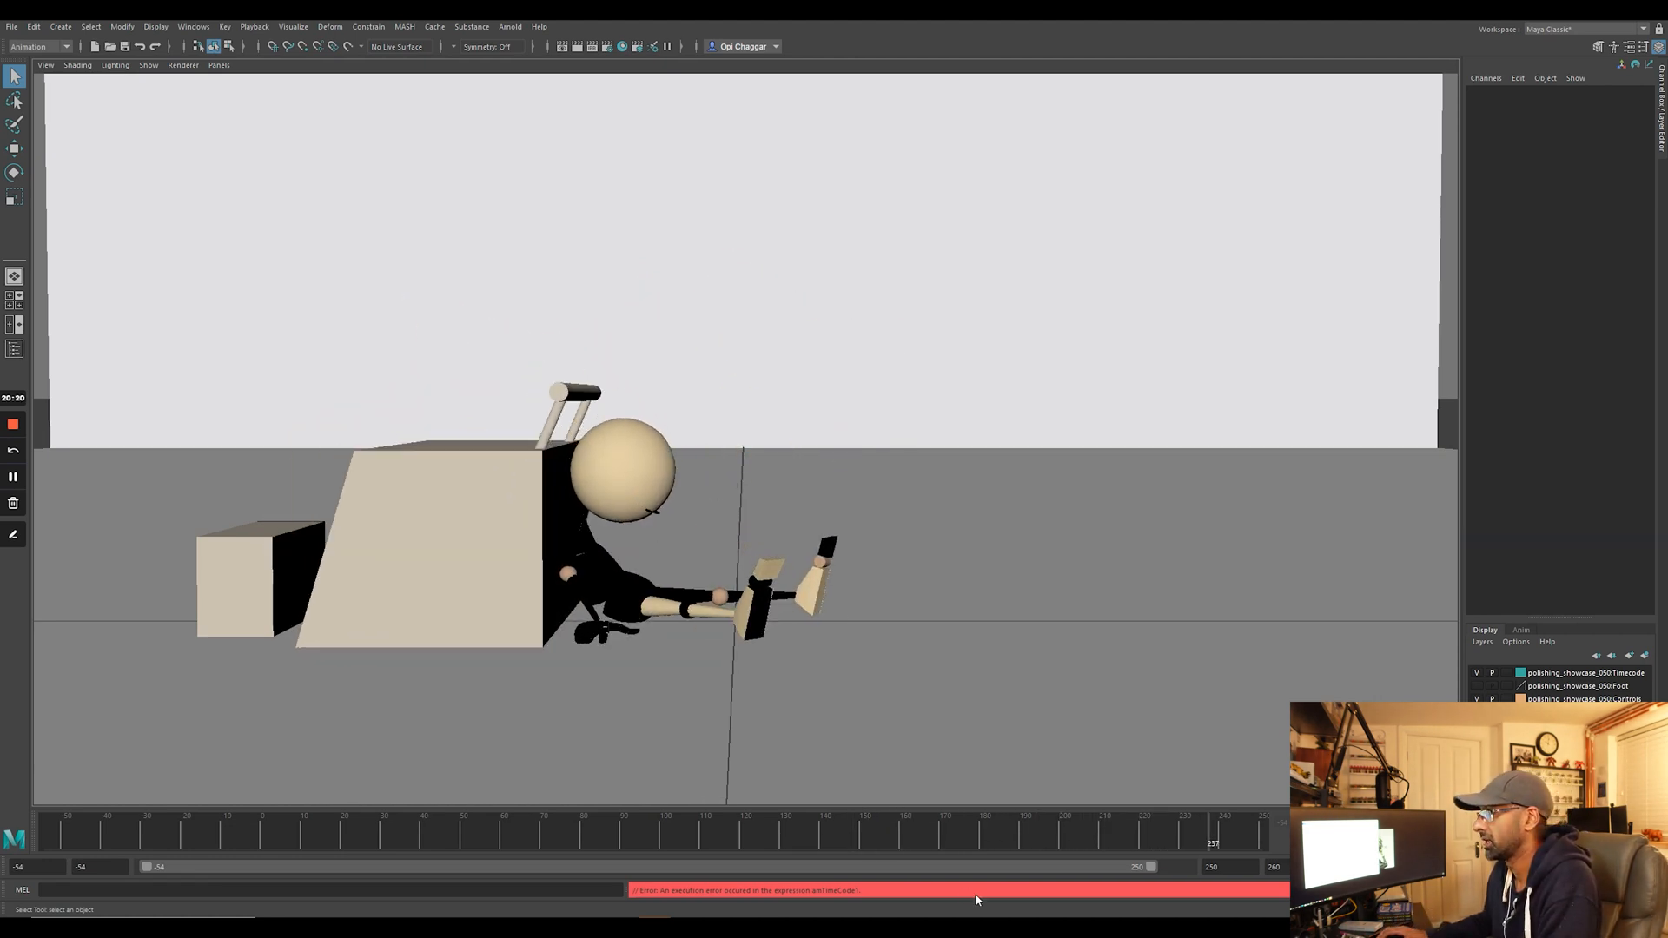
key("alt+v")
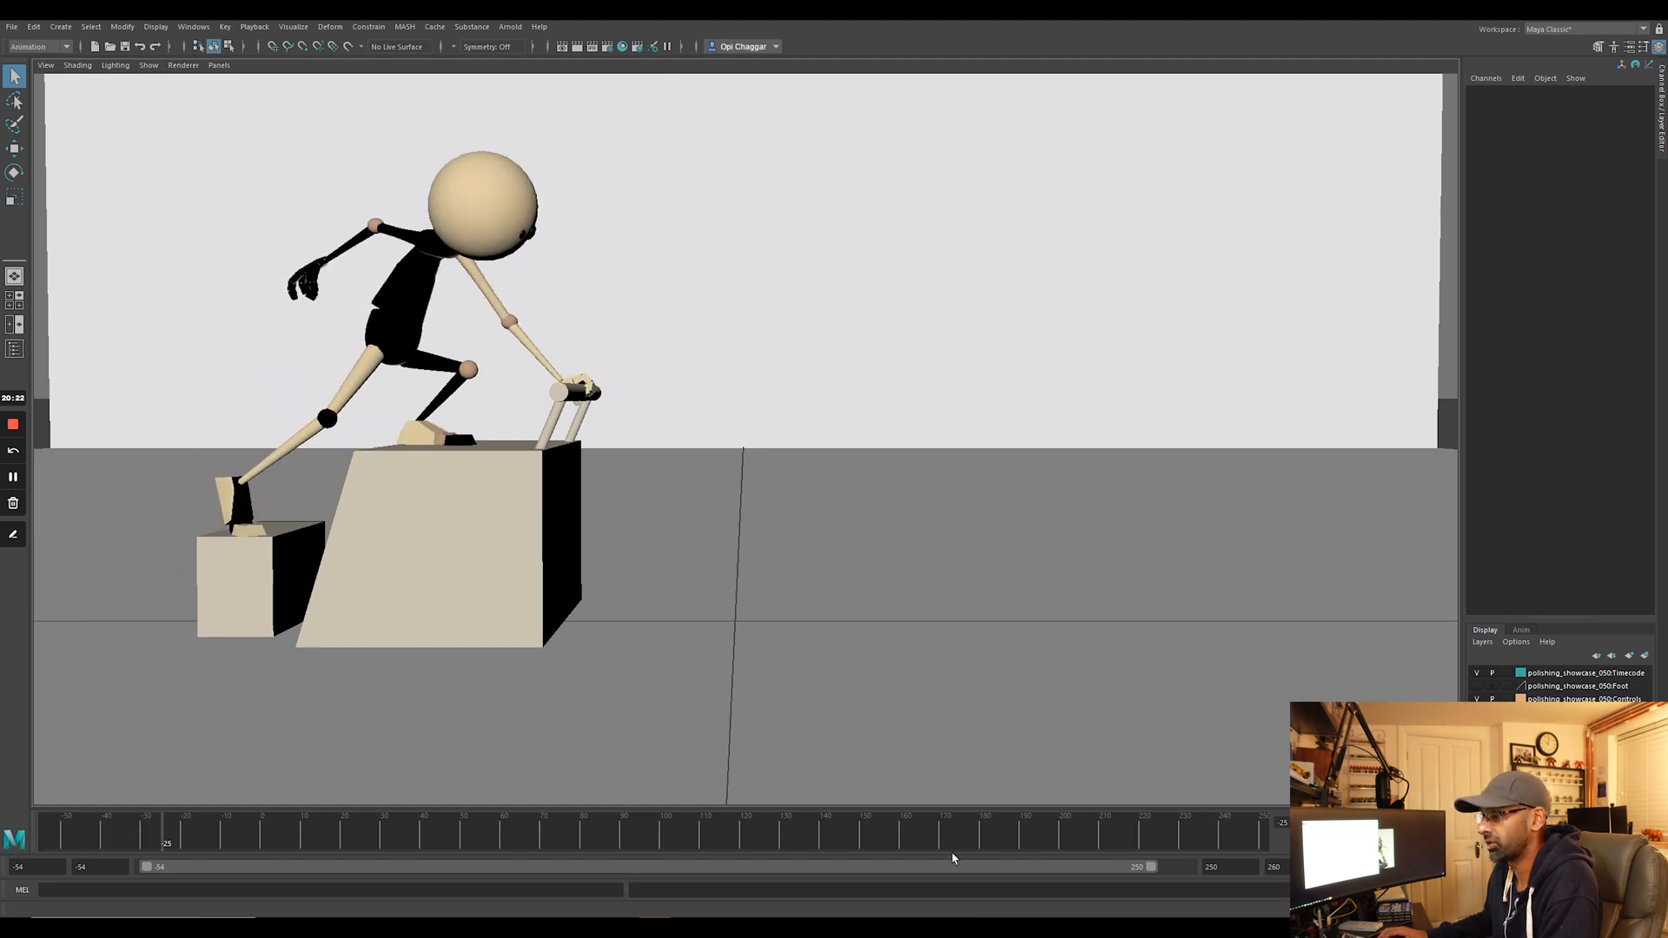
Scrub to the crouched pose at frame -18, circle the hand gripping the block's handle in red, and clear it.
left_click(60, 829)
left_click_drag(72, 841, 192, 847)
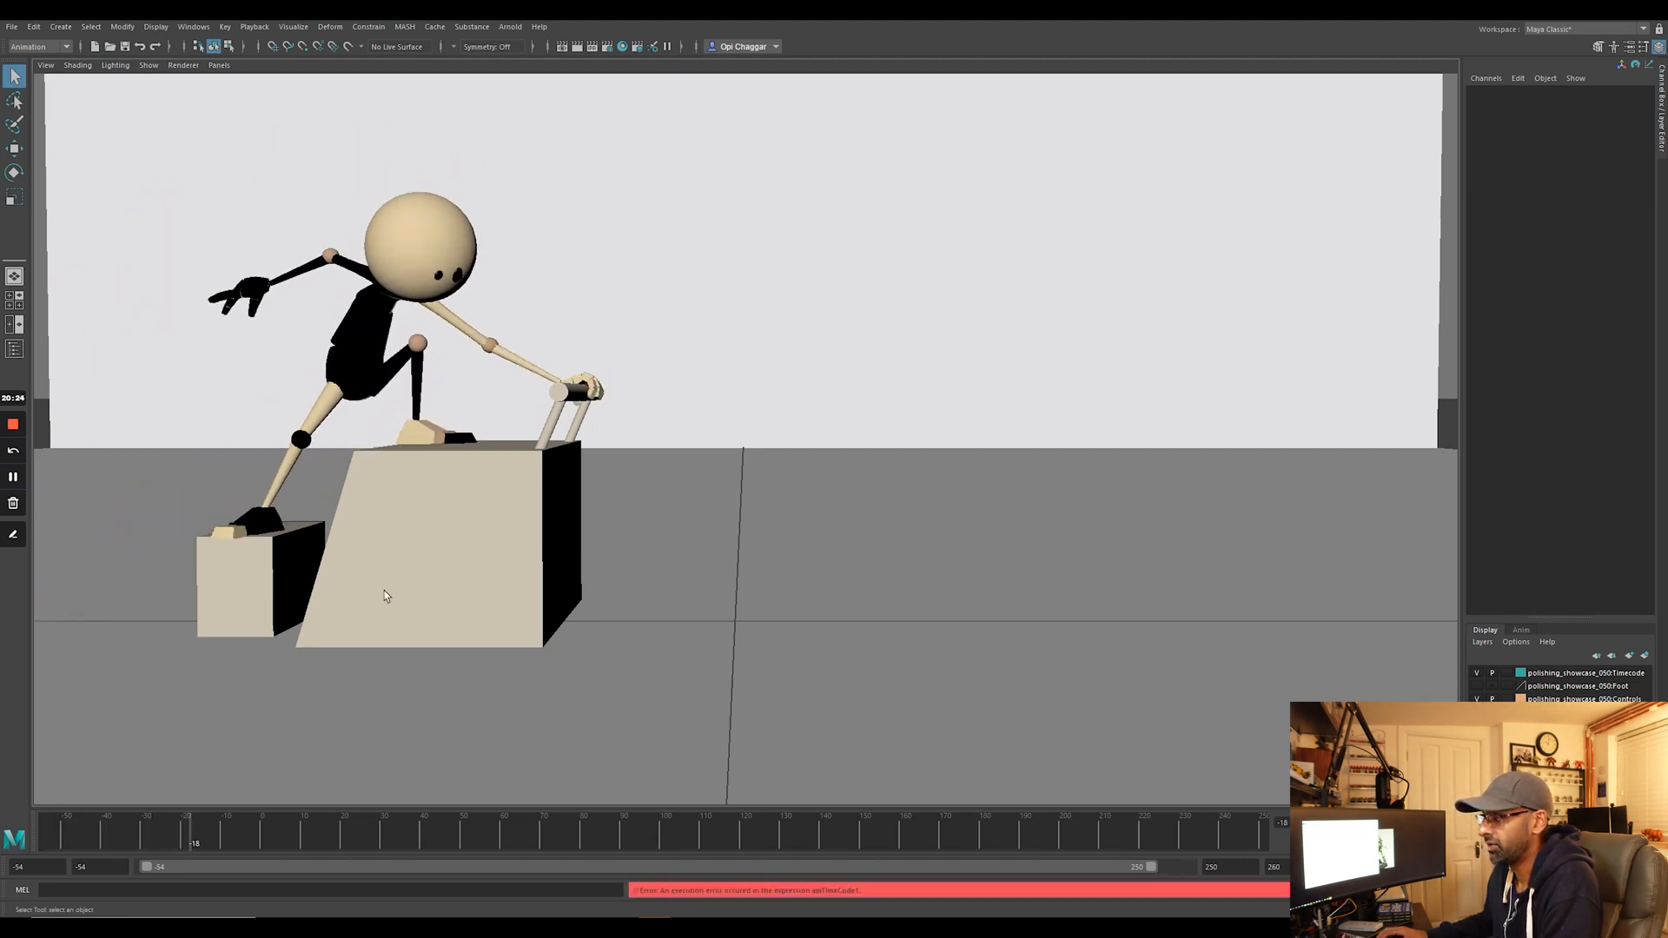
left_click(12, 537)
mouse_move(556, 358)
left_mouse_down()
mouse_move(622, 402)
mouse_move(572, 352)
left_mouse_up()
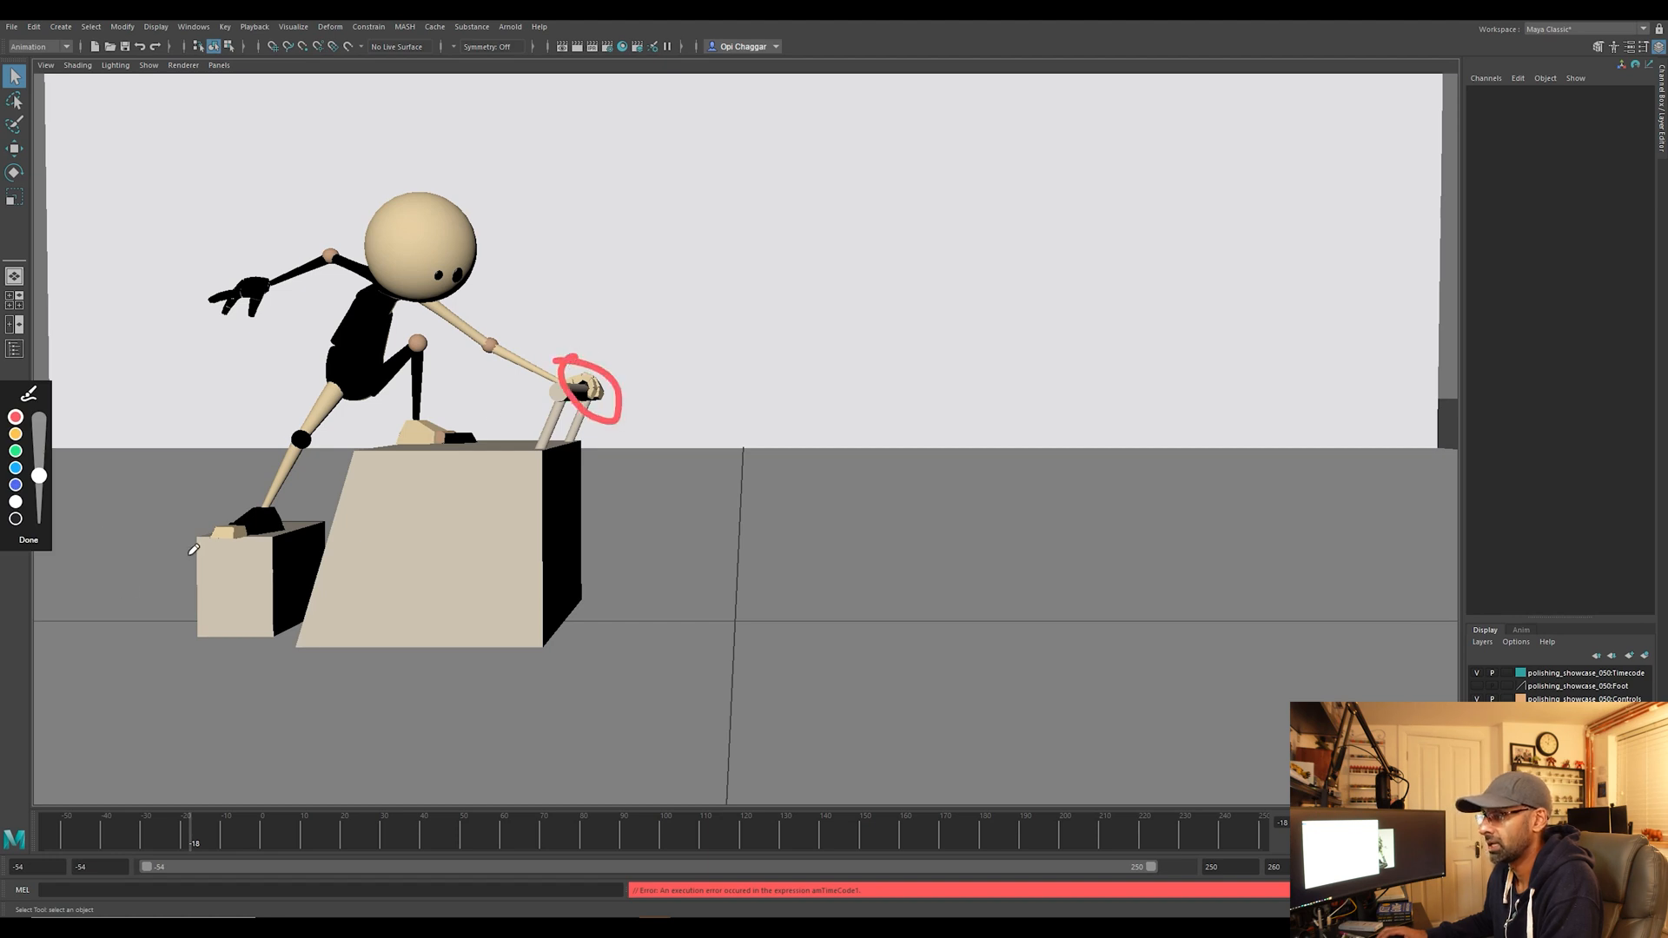
left_click(40, 545)
Scrub to the upright leaning pose just past frame 110, circle the open hand at the hip in red, and clear it.
mouse_move(196, 846)
left_mouse_down()
mouse_move(747, 841)
mouse_move(682, 848)
mouse_move(719, 844)
left_mouse_up()
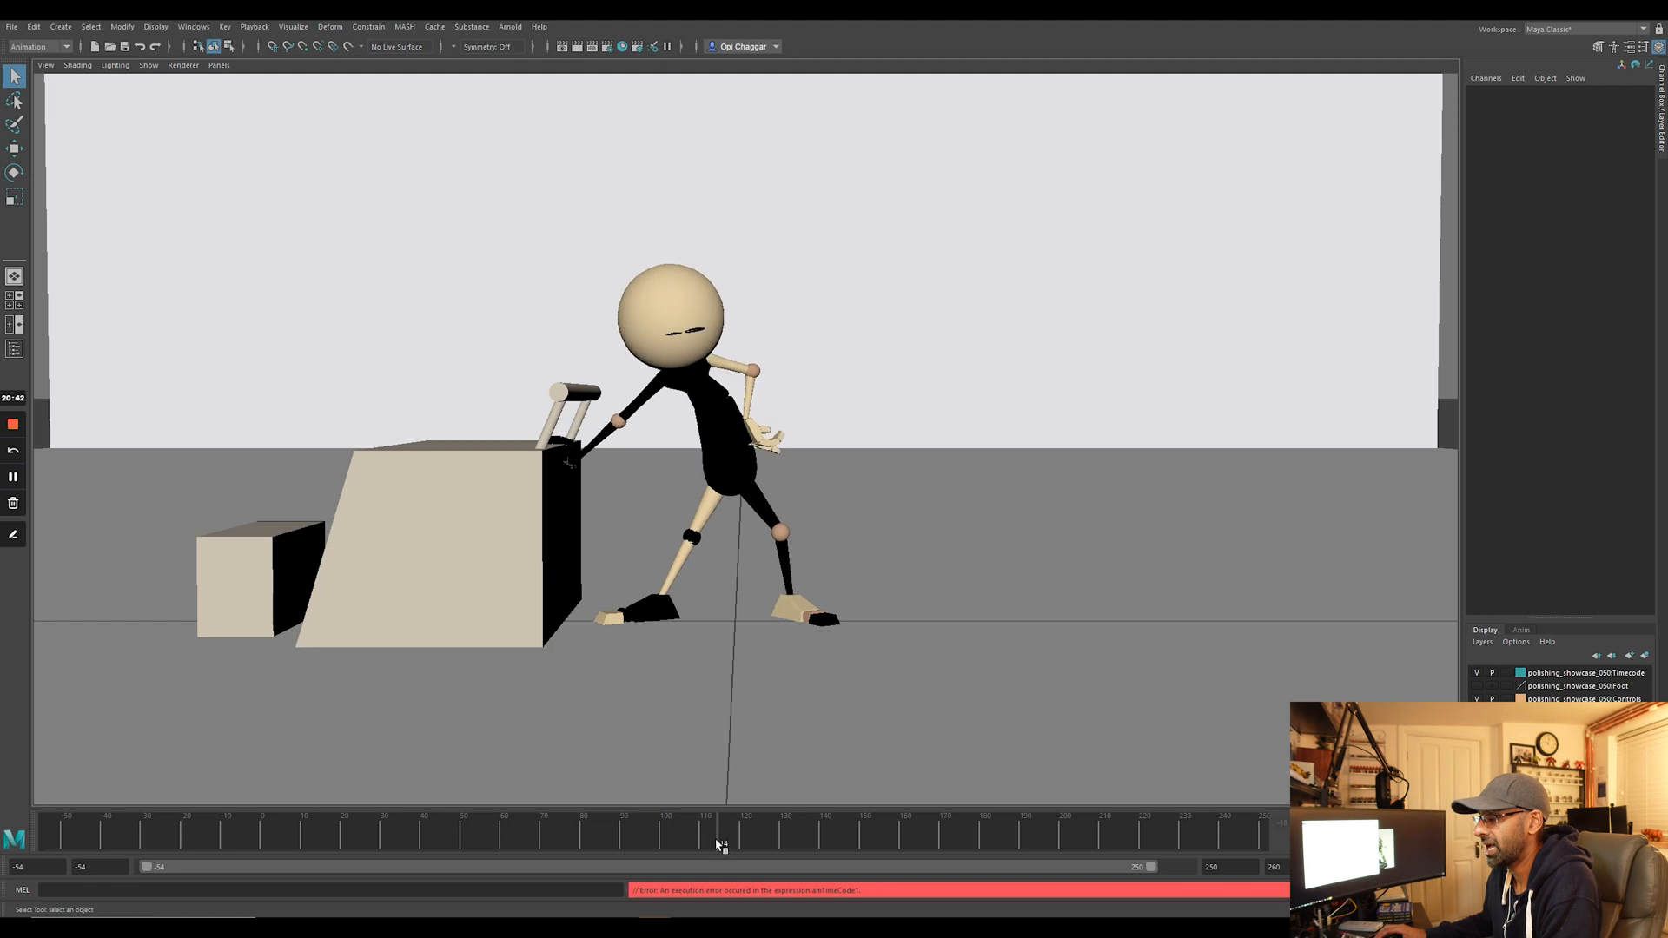
left_click(15, 536)
mouse_move(786, 395)
left_mouse_down()
mouse_move(749, 391)
mouse_move(801, 399)
mouse_move(781, 396)
left_mouse_up()
left_click(19, 546)
Scrub between the head-down pose at frame 101 and the leaning pose at frame 132, mark the bent arm in red, and clear it.
mouse_move(692, 847)
left_mouse_down()
mouse_move(644, 845)
mouse_move(747, 843)
mouse_move(667, 846)
left_mouse_up()
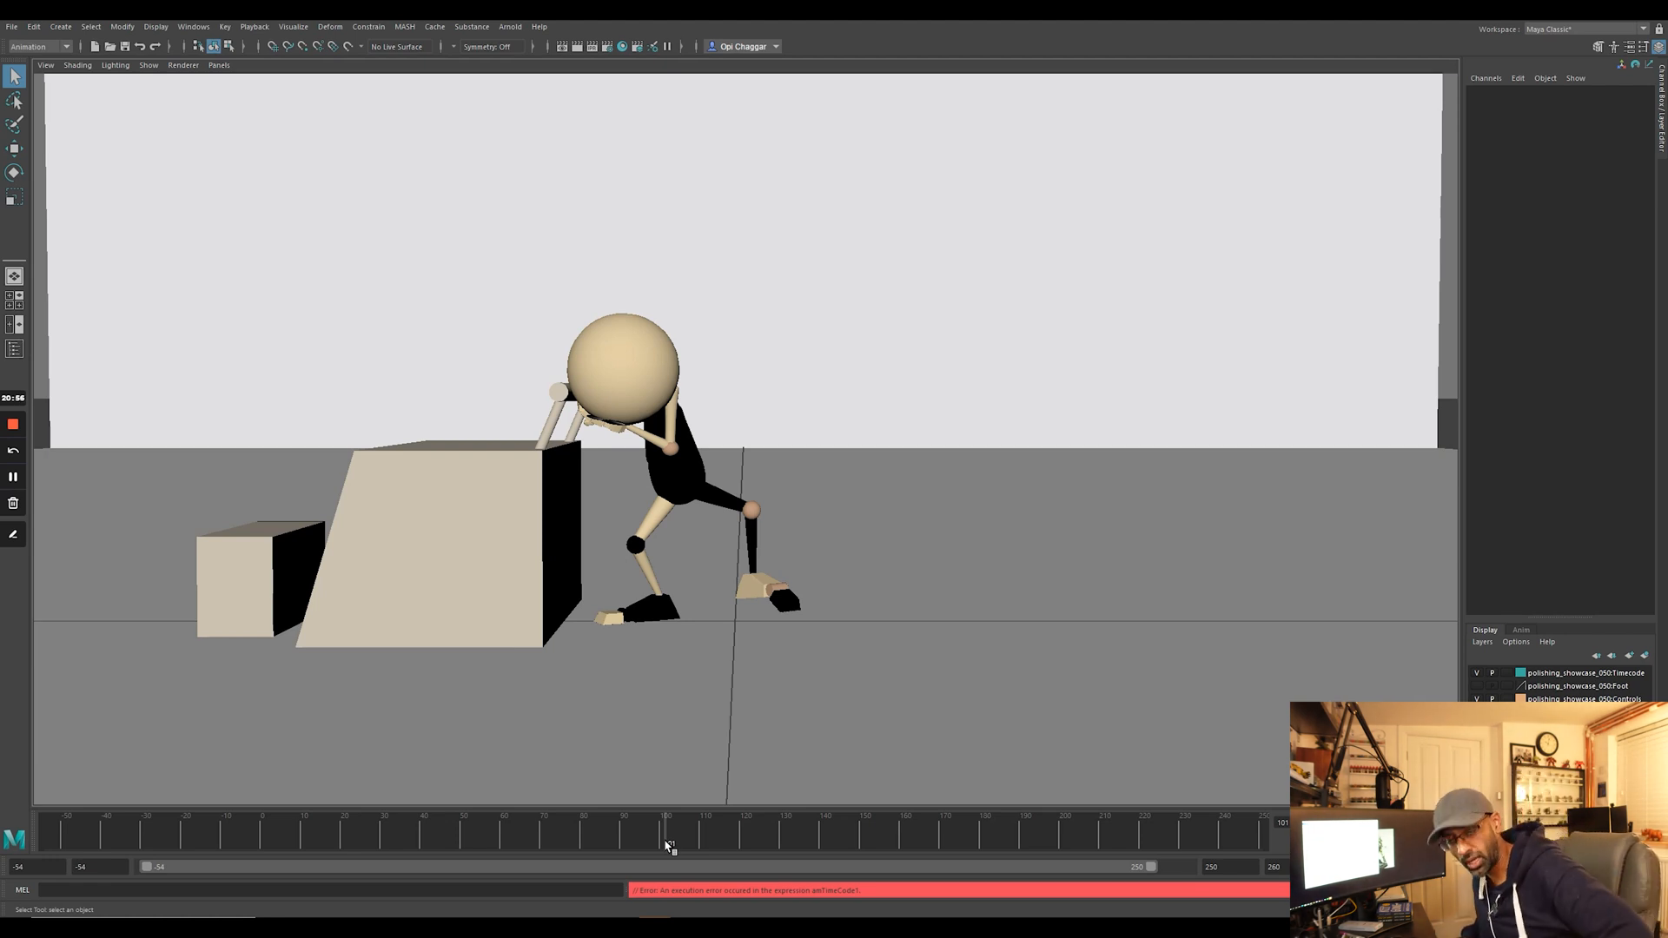
left_click_drag(670, 837, 788, 826)
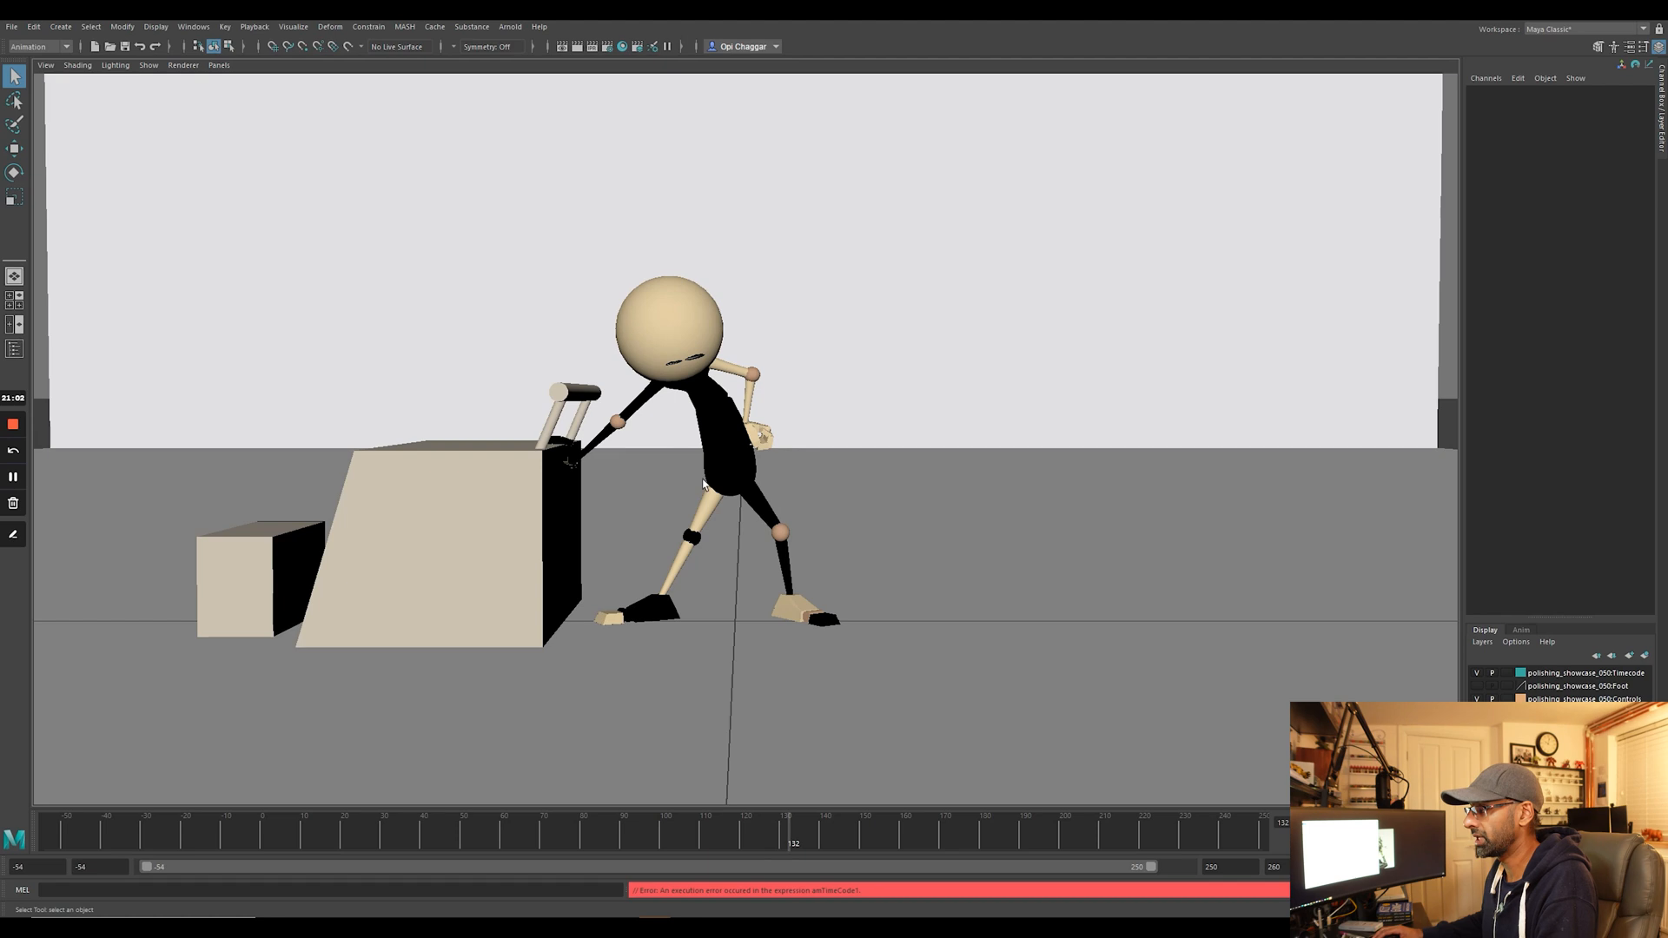
left_click(13, 534)
mouse_move(715, 344)
left_mouse_down()
mouse_move(651, 430)
mouse_move(737, 336)
left_mouse_up()
left_click(29, 540)
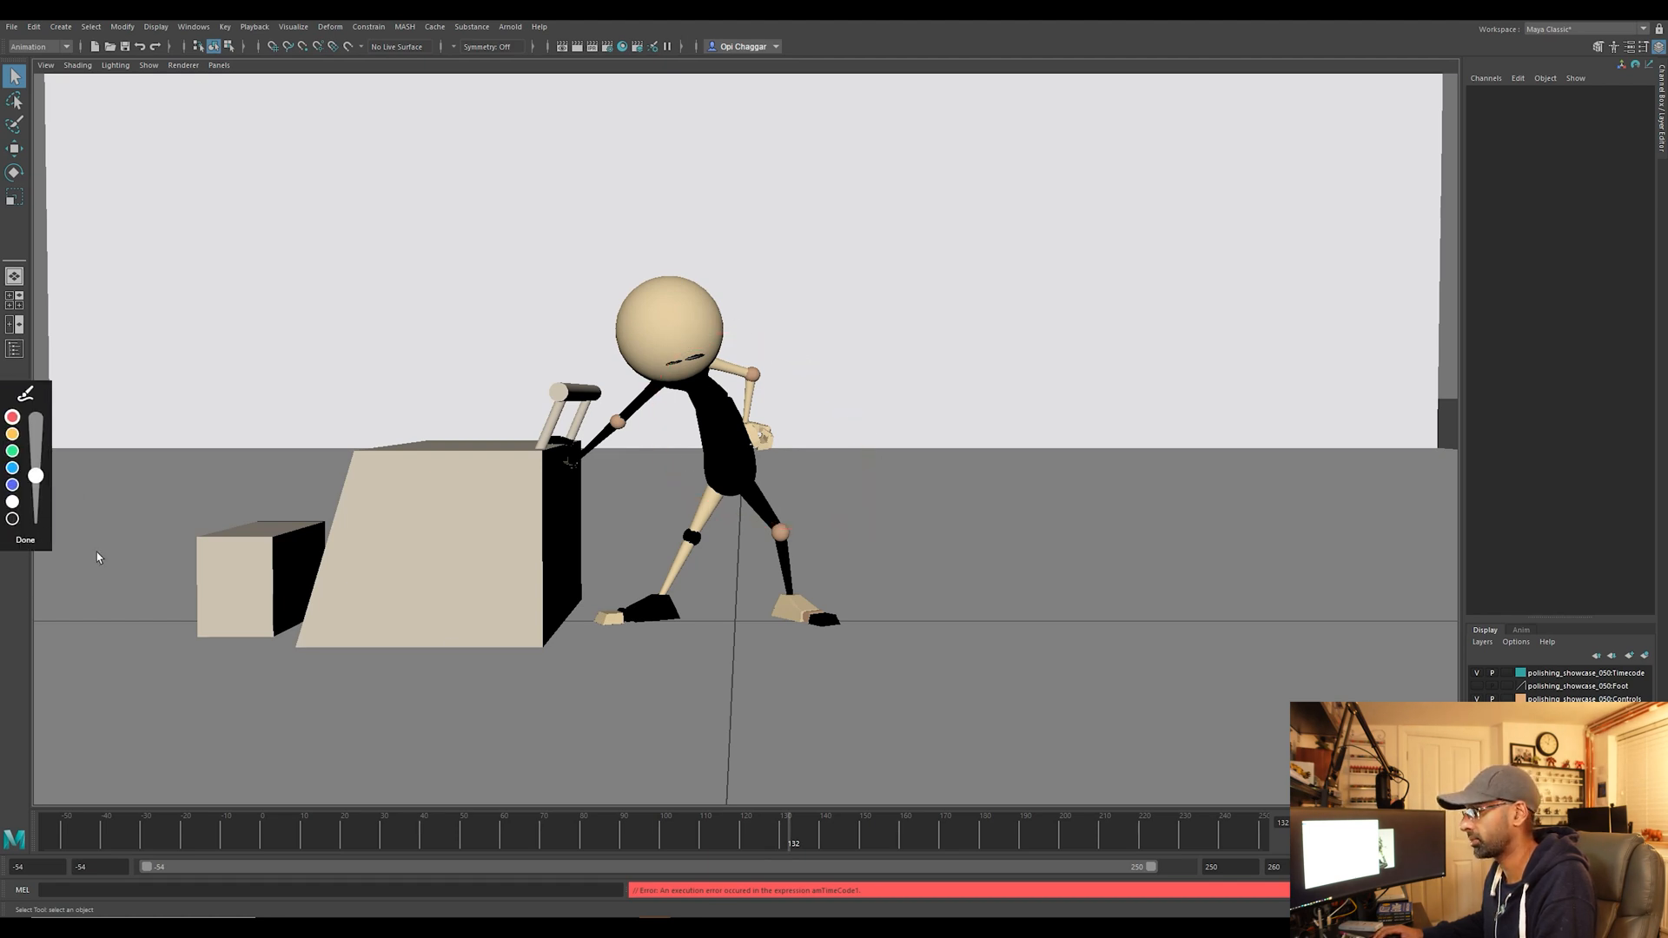
Scrub from frame 131 to the slumped pose at frame 181, circle the hand planted on the floor in red, and clear it.
left_click(765, 841)
mouse_move(766, 841)
left_mouse_down()
mouse_move(782, 846)
mouse_move(738, 845)
mouse_move(839, 860)
mouse_move(780, 857)
left_mouse_up()
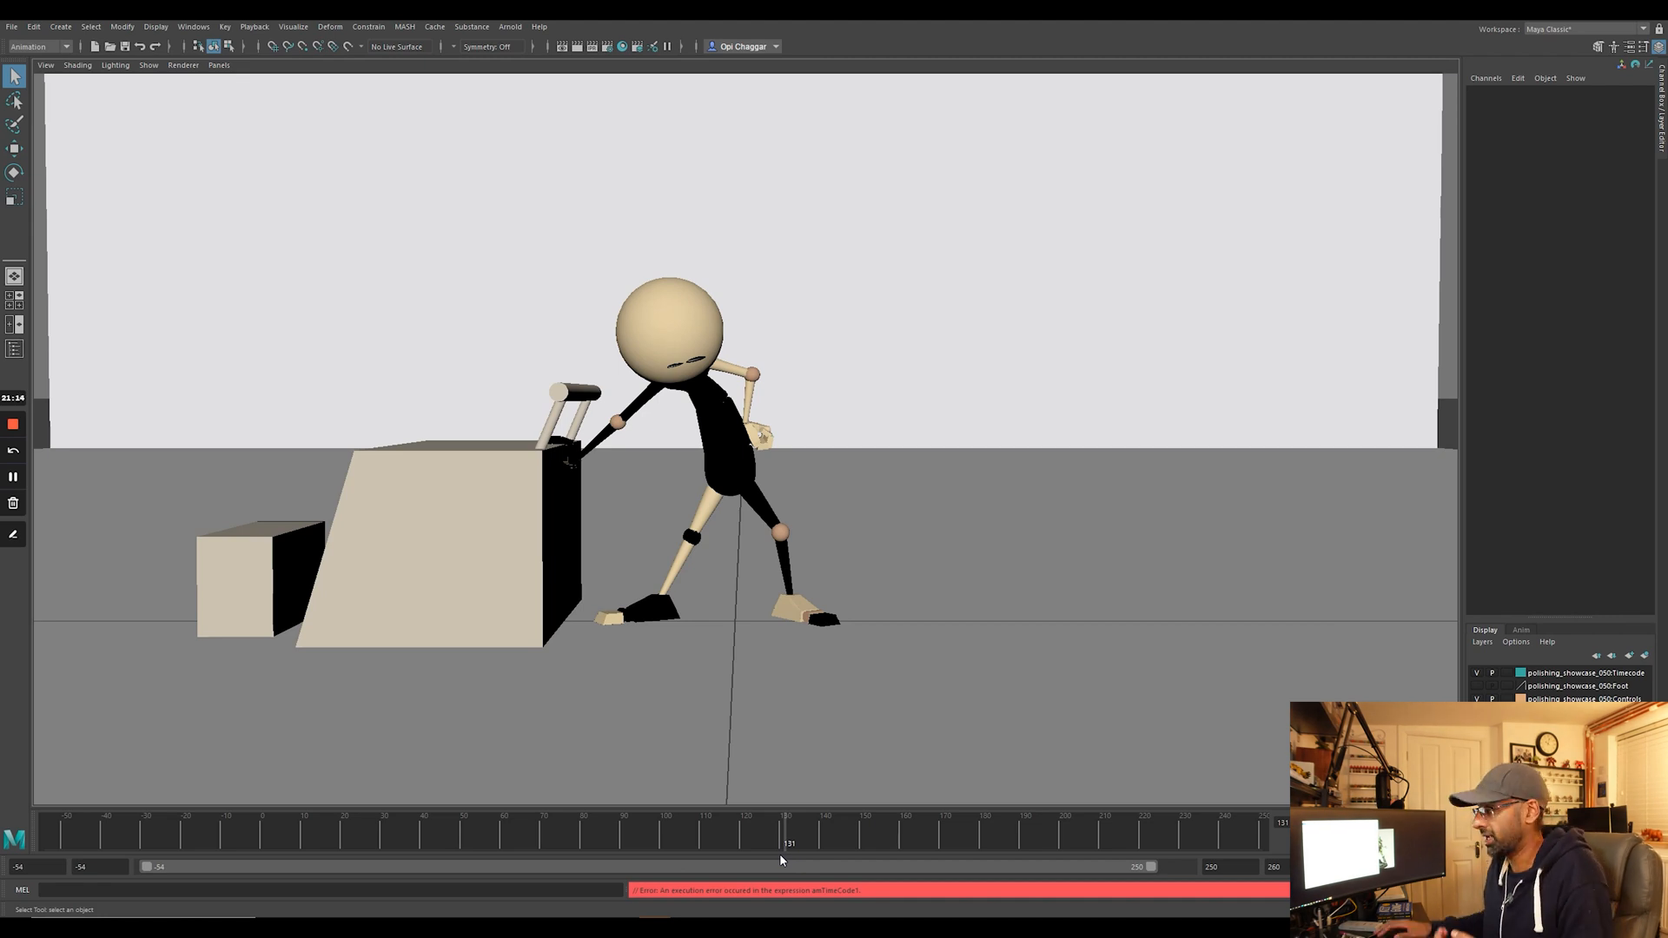
left_click_drag(792, 844, 987, 892)
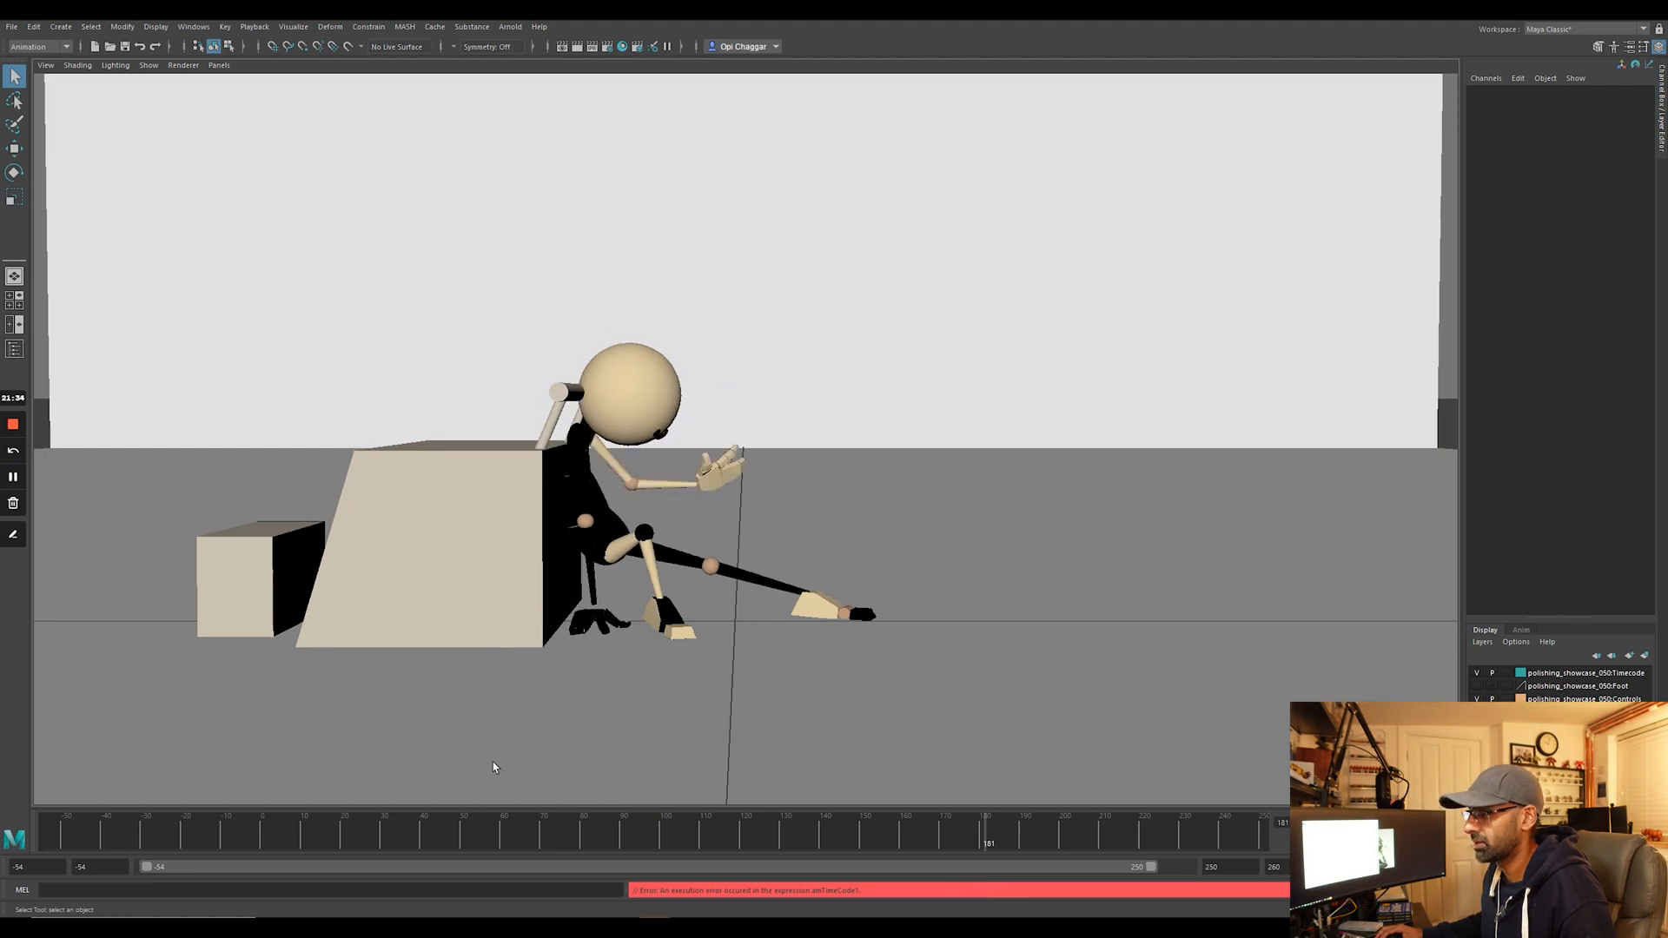
left_click(14, 537)
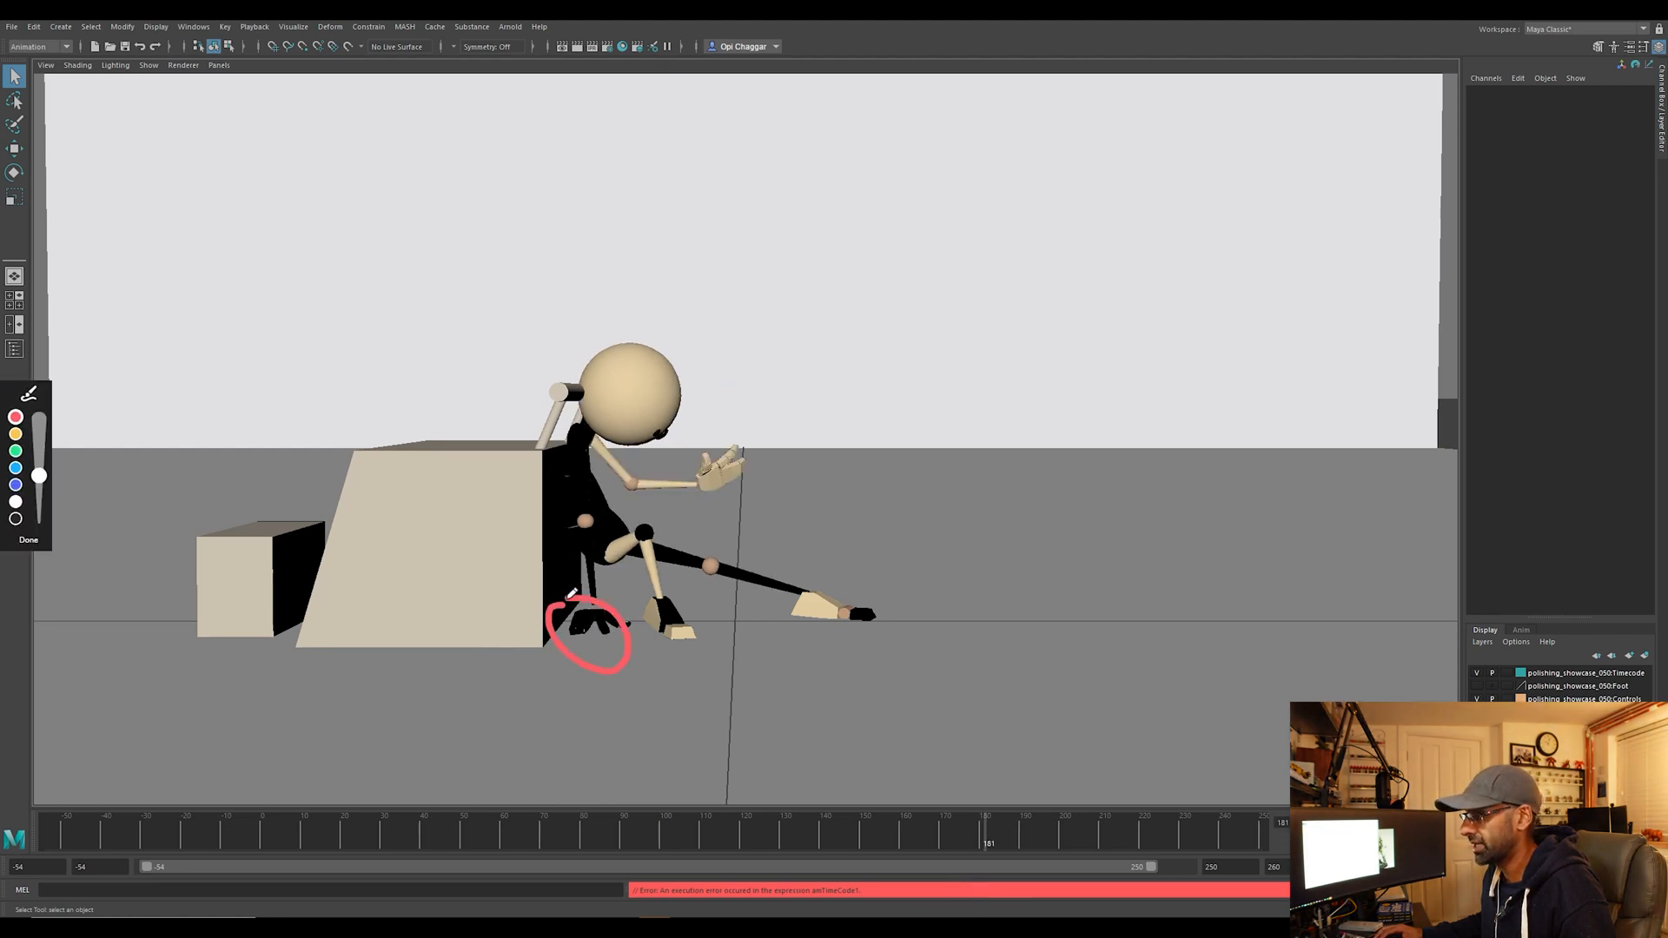
left_click(29, 540)
Scrub back to the stepping pose at frame 69, circle the rear foot in red, and clear it.
mouse_move(978, 850)
left_mouse_down()
mouse_move(961, 848)
mouse_move(1127, 887)
mouse_move(938, 844)
mouse_move(365, 770)
mouse_move(606, 793)
mouse_move(482, 779)
mouse_move(577, 797)
mouse_move(540, 804)
left_mouse_up()
left_click(13, 533)
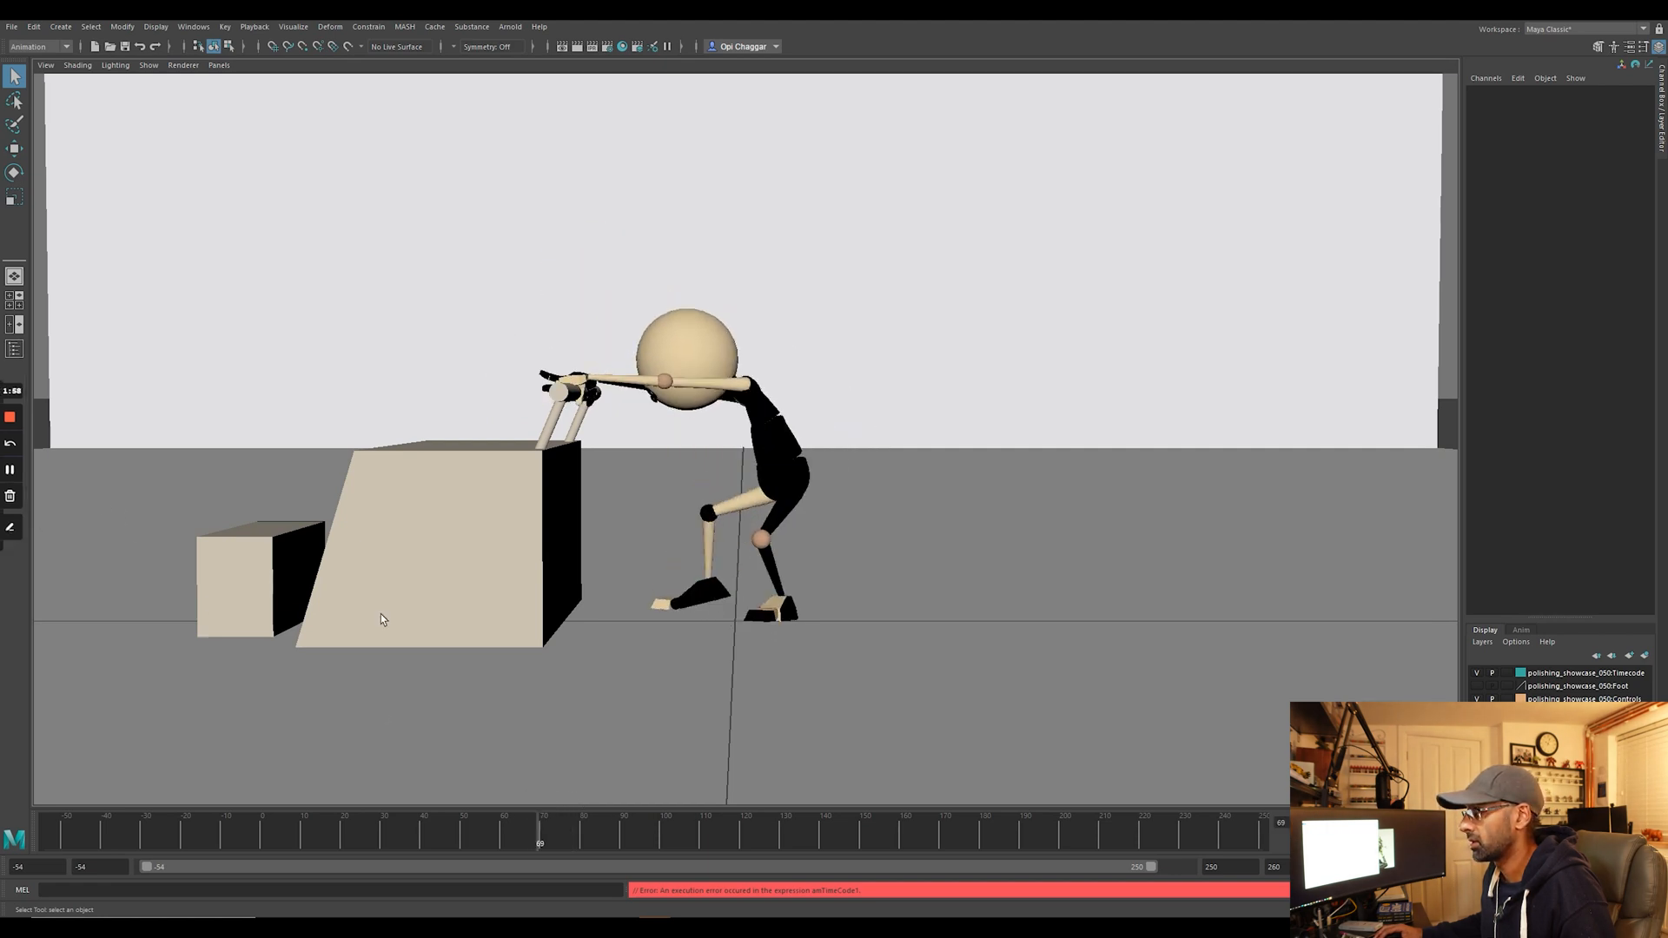
mouse_move(746, 599)
left_mouse_down()
mouse_move(826, 670)
mouse_move(754, 582)
left_mouse_up()
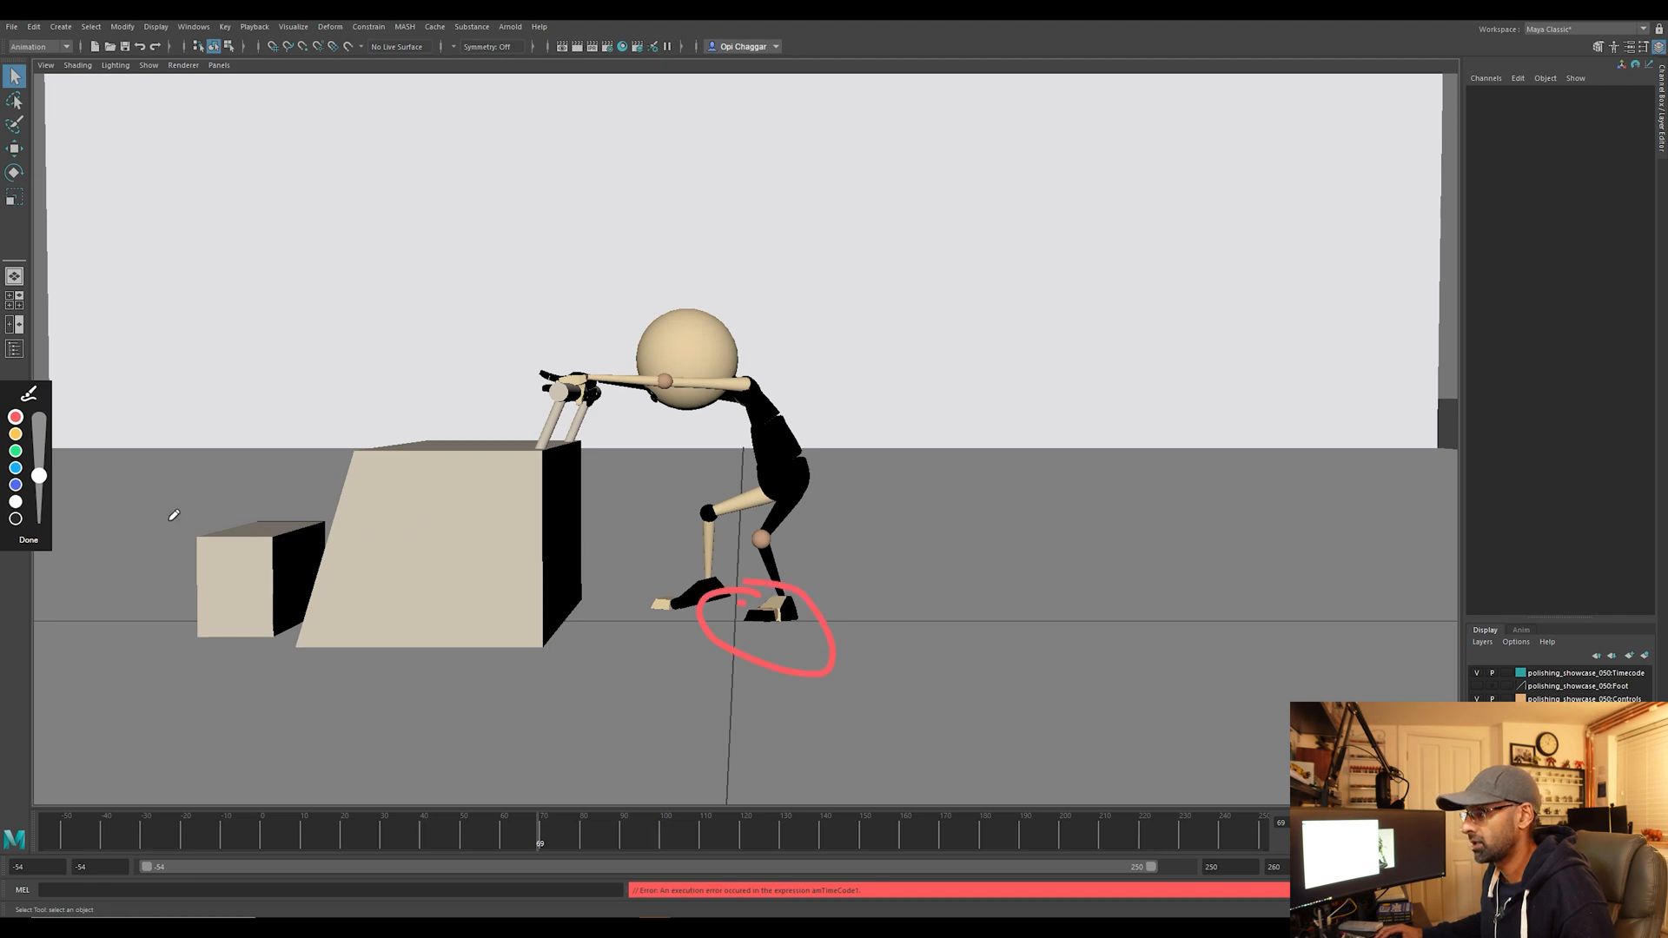
left_click(20, 541)
Scrub through the block-tipping pose at frame 210 to the final seated pose at frame 250, and return to frame -54.
left_click_drag(539, 830, 1100, 860)
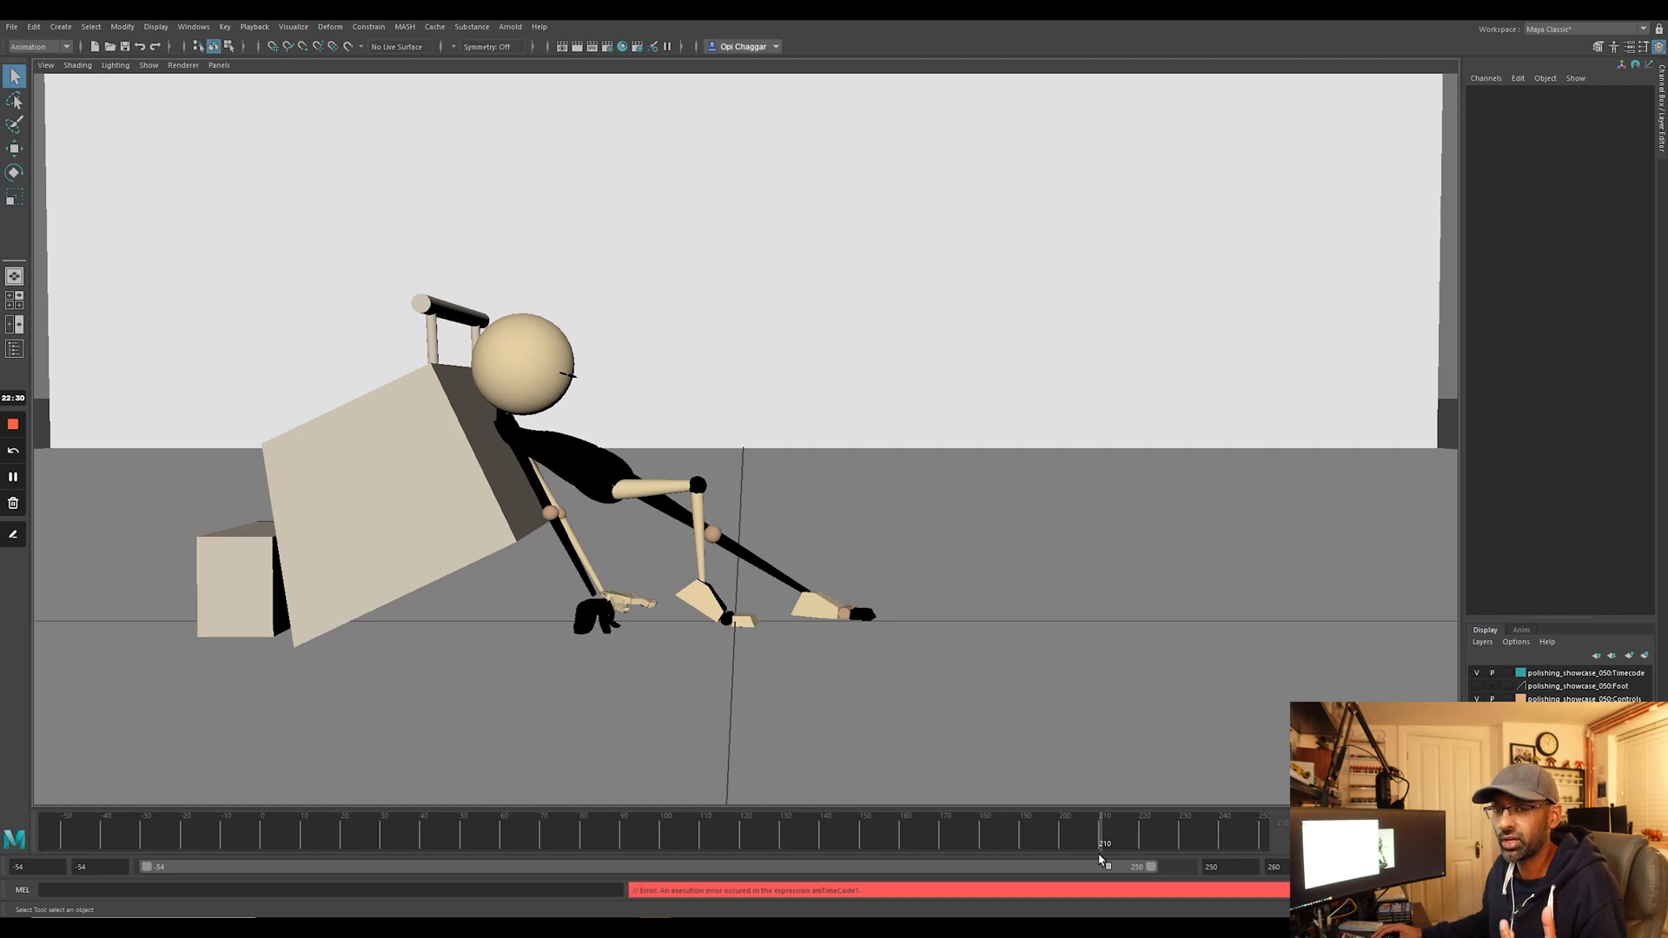
left_click_drag(1100, 860, 1268, 909)
left_click(567, 834)
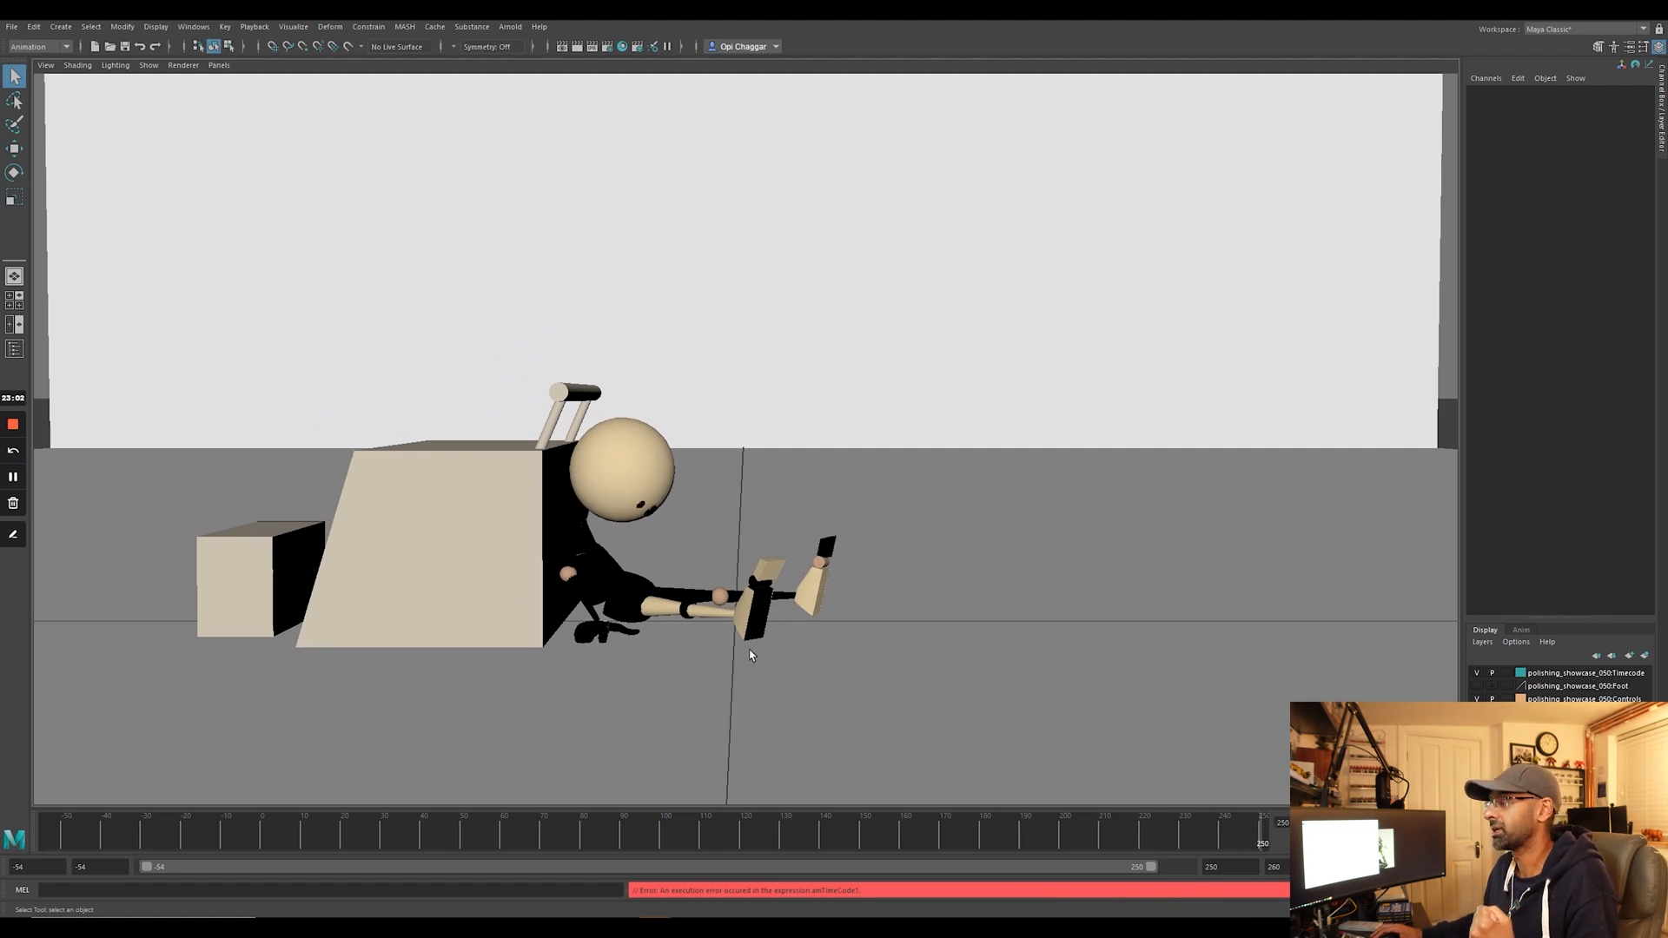
key("alt+shift+v")
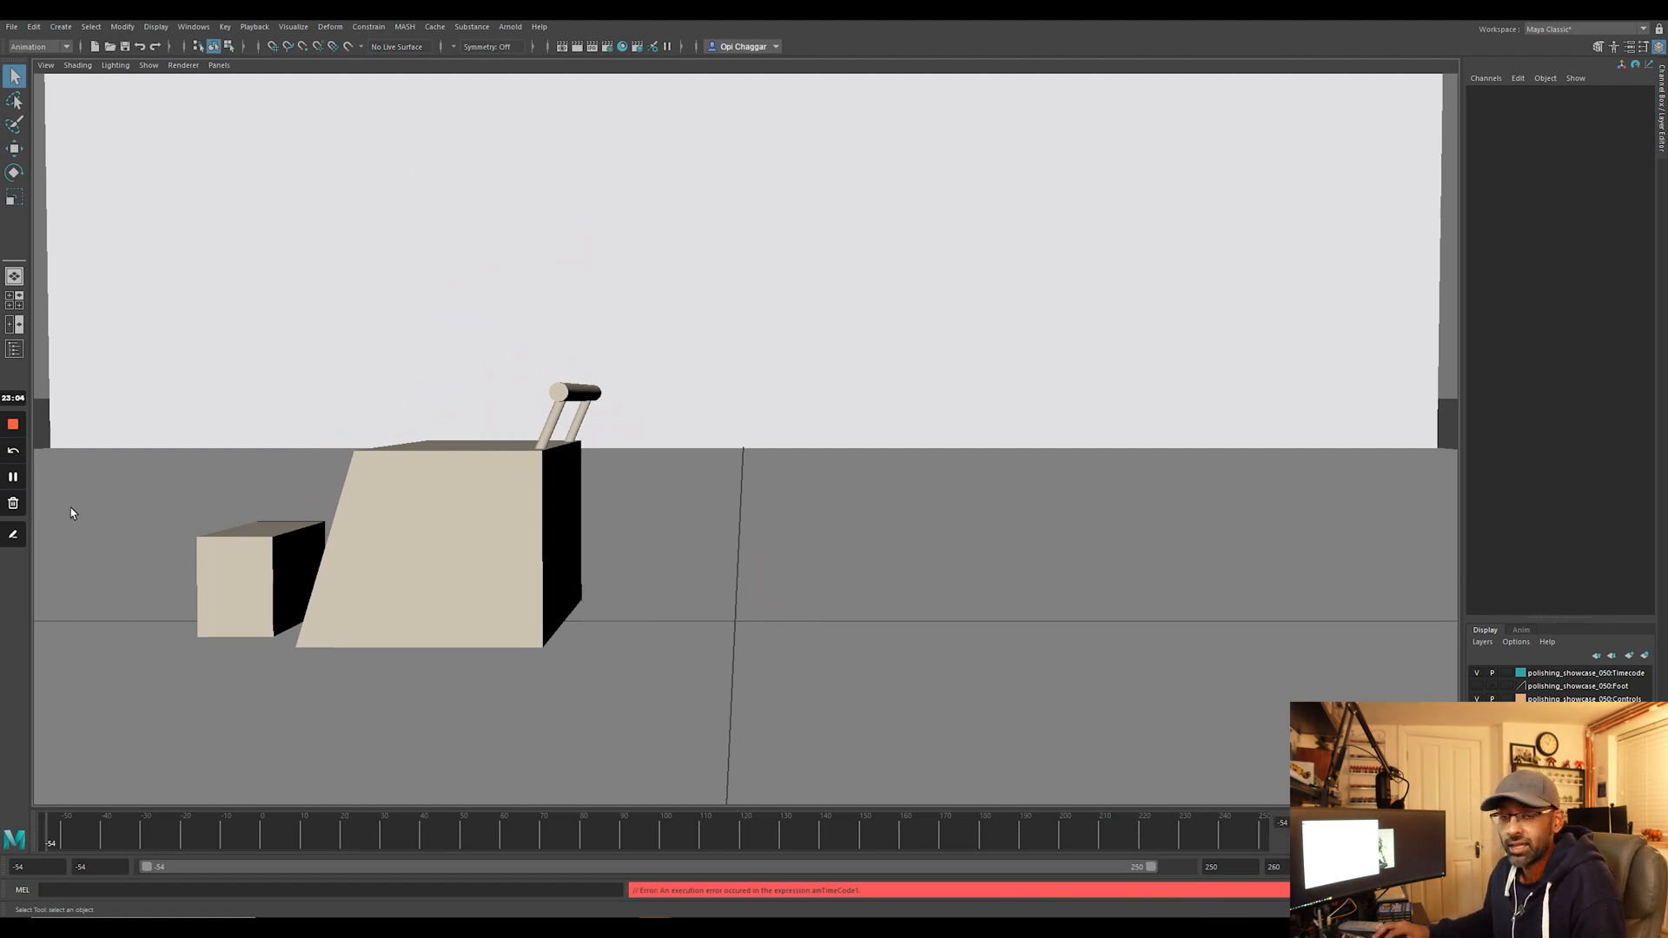